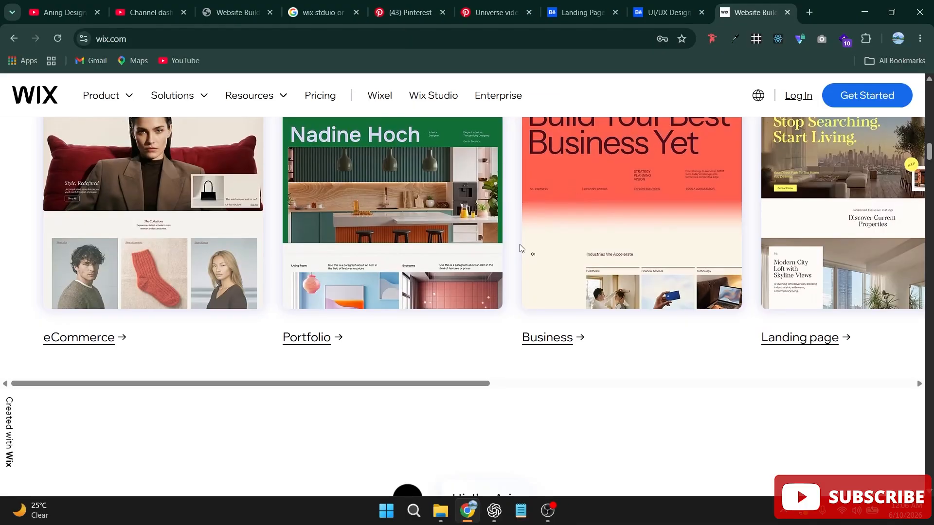
# Review the landing page context and the visual reference in the ChatGPT conversation
pyautogui.scroll(-6, 520, 248)
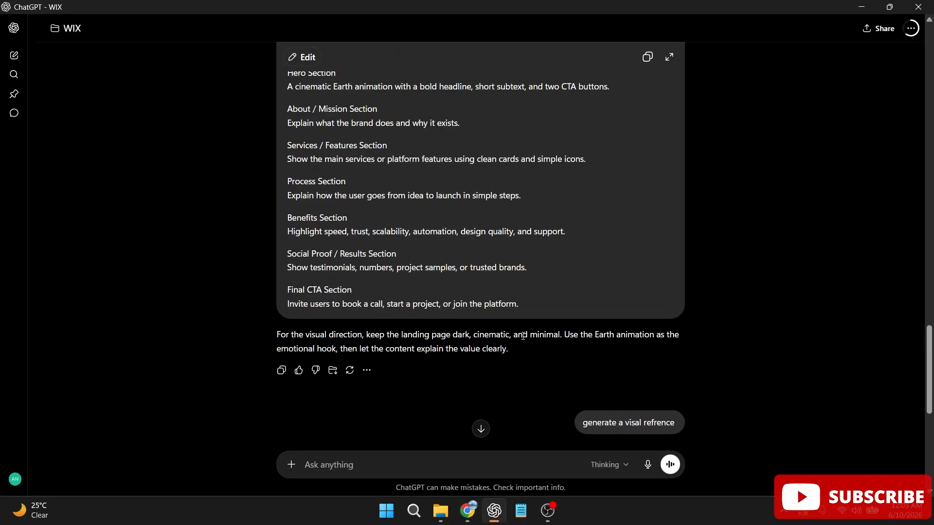
pyautogui.scroll(-3, 523, 336)
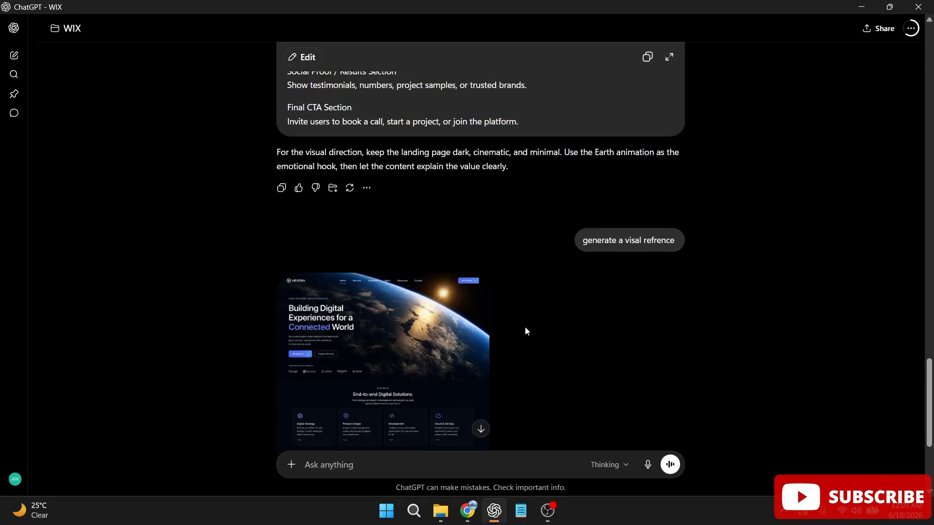
pyautogui.scroll(15, 527, 399)
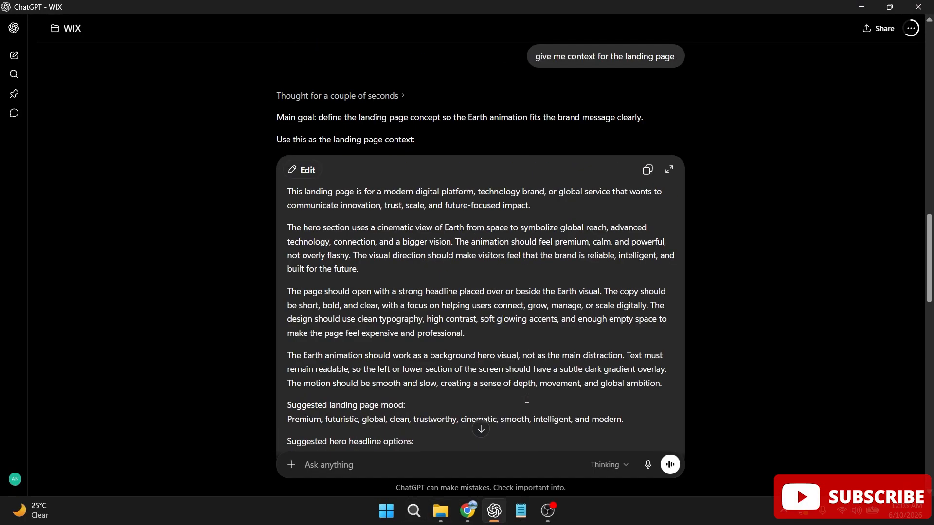
# Switch to Chrome and look through the sections of the Volaso home page in the Wix Studio preview
pyautogui.click(469, 511)
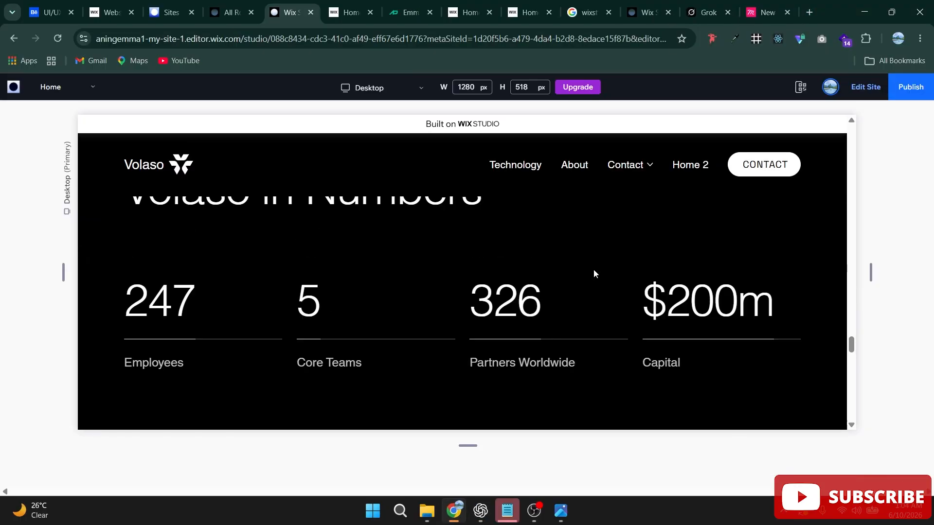
pyautogui.scroll(-10, 594, 269)
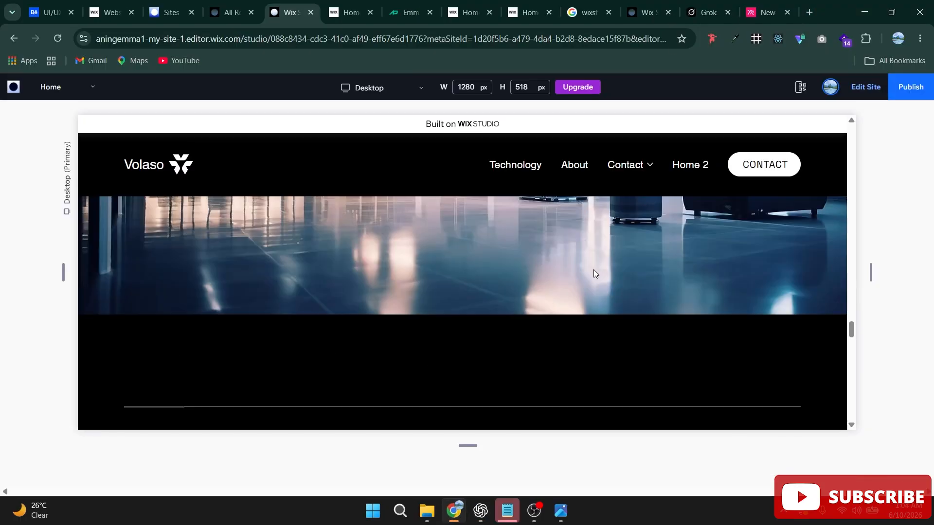
pyautogui.scroll(15, 593, 273)
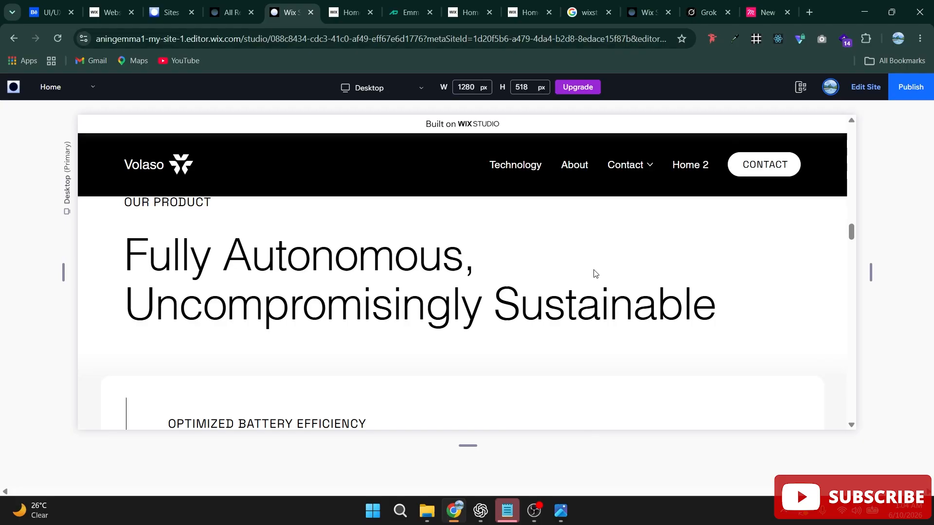
pyautogui.scroll(10, 594, 274)
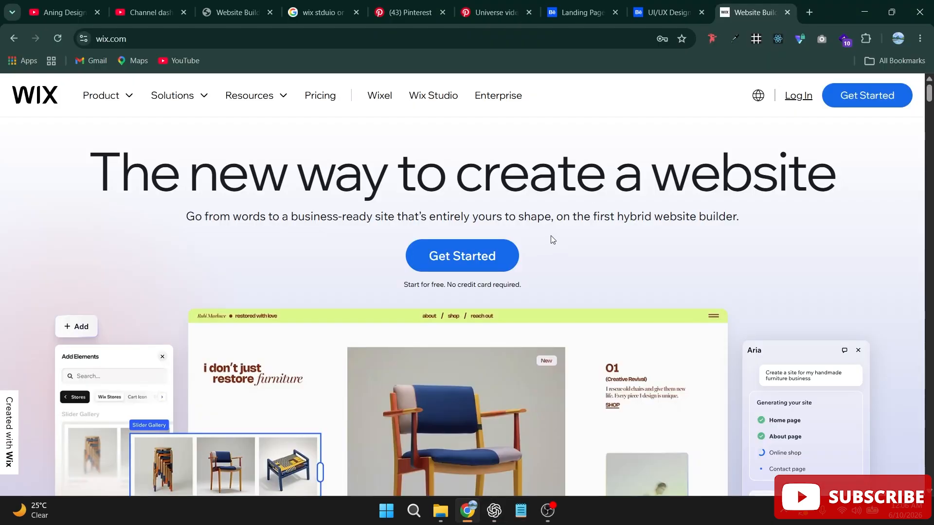
# Look through the Wix homepage, examining the AI builder, the website examples, and the marketing and business features
pyautogui.scroll(-8, 551, 217)
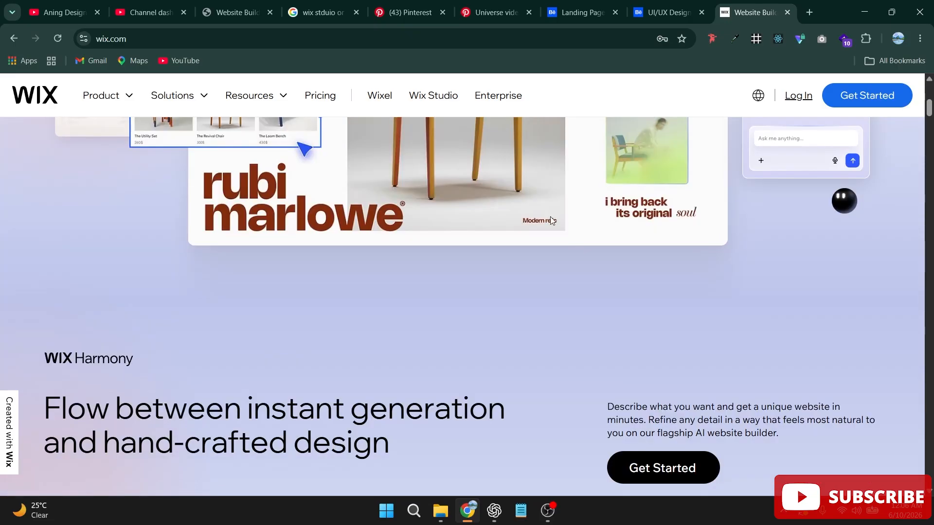
pyautogui.scroll(-2, 551, 220)
pyautogui.scroll(-4, 551, 220)
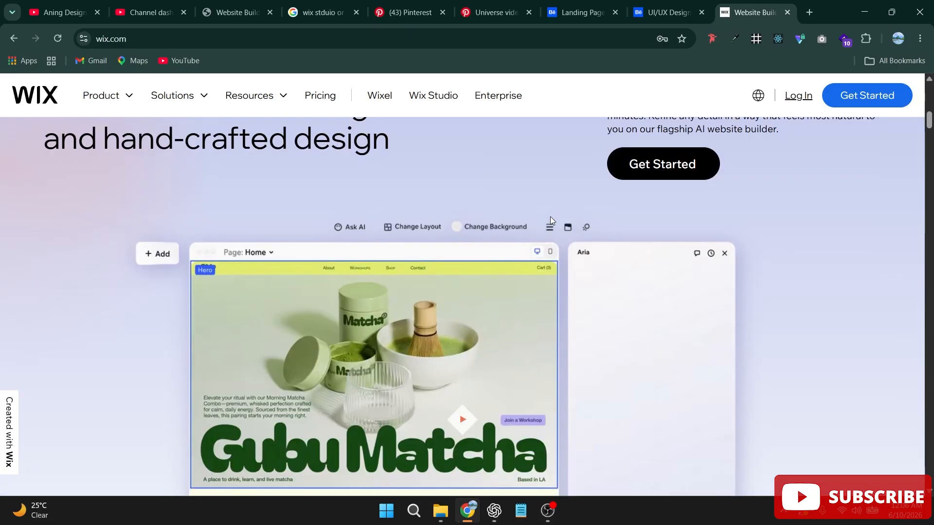
pyautogui.scroll(-1, 550, 217)
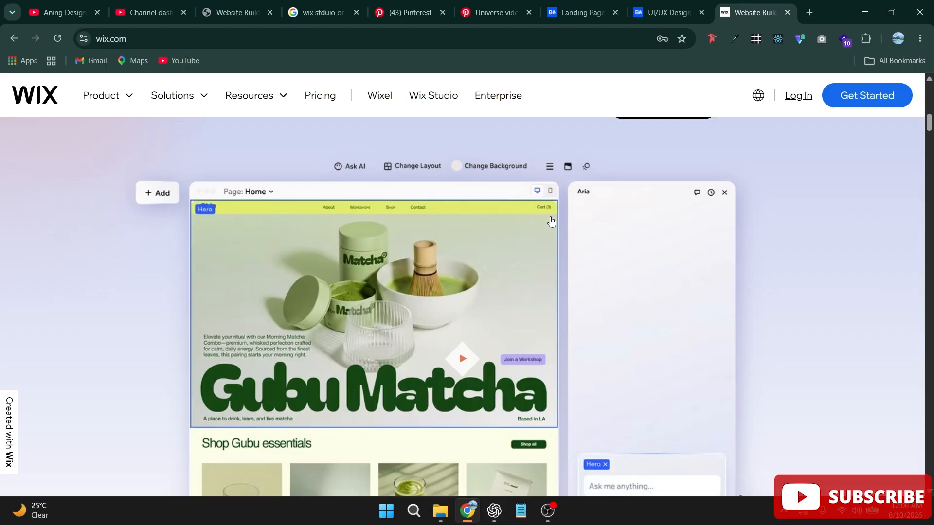
pyautogui.scroll(-12, 524, 246)
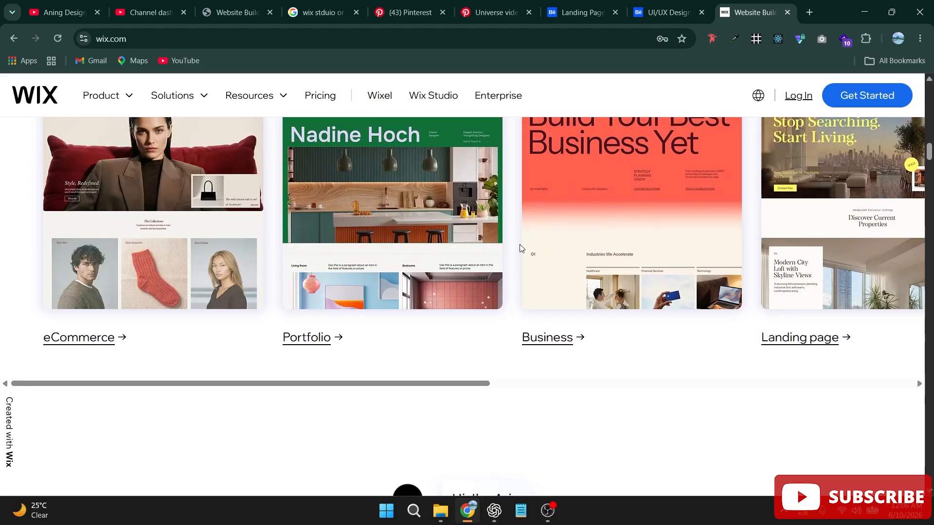
pyautogui.scroll(-10, 501, 258)
pyautogui.scroll(5, 496, 261)
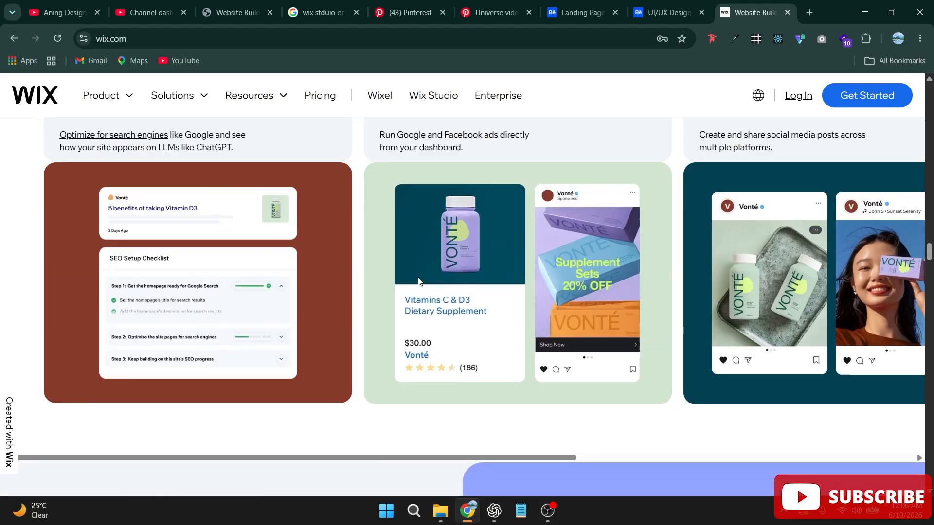
pyautogui.scroll(2, 418, 281)
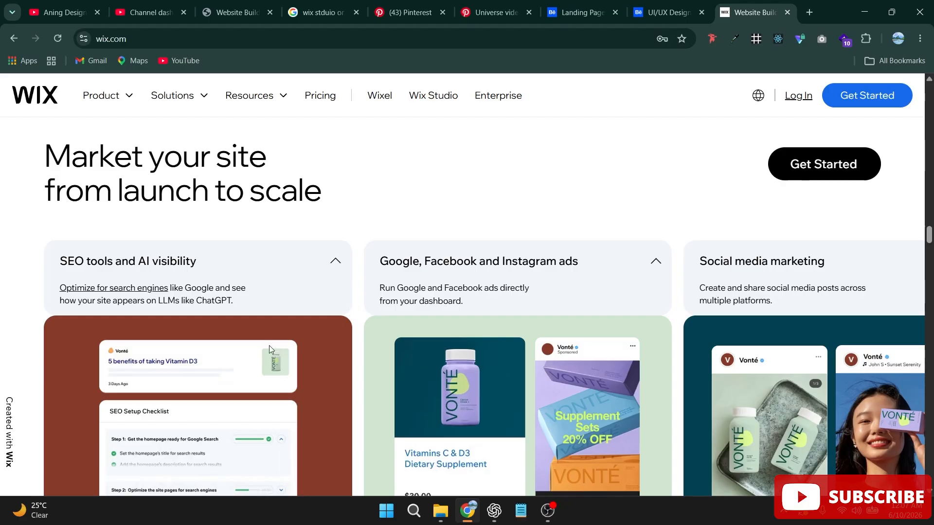
pyautogui.scroll(5, 269, 345)
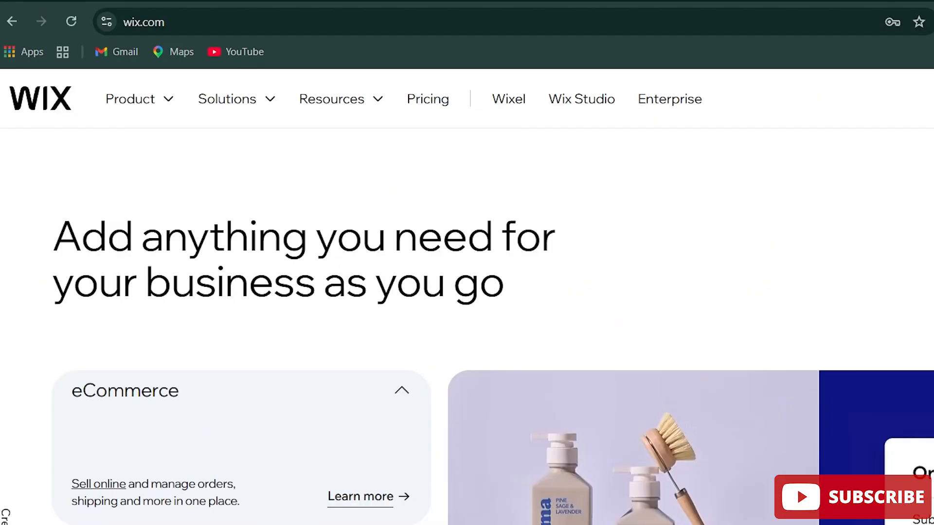
# Open wix.com in a new tab and proceed to its sign-up page
pyautogui.hotkey('ctrl', 't')
pyautogui.write('wix')
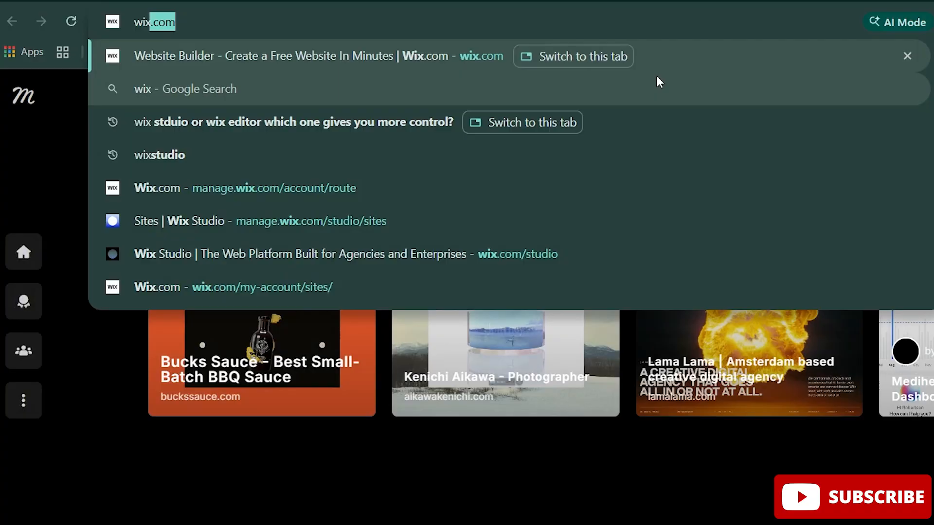
pyautogui.press('Return')
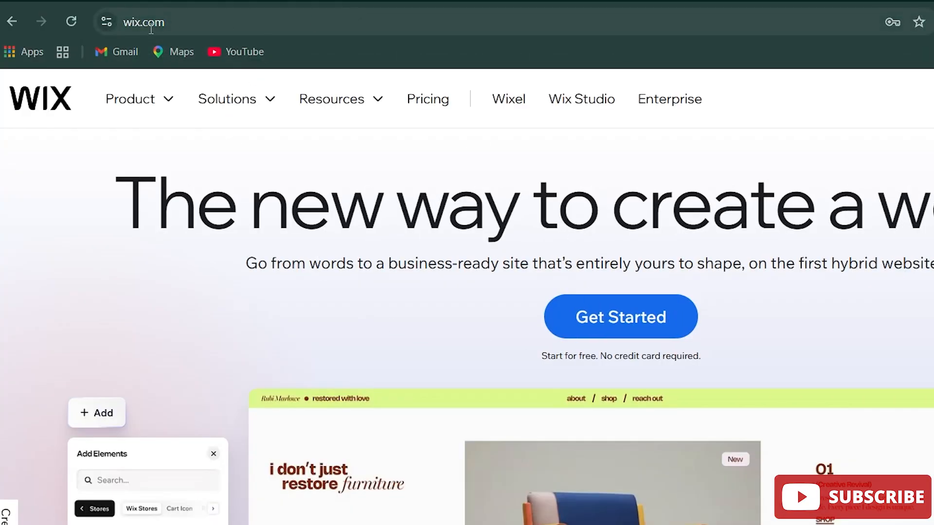
pyautogui.click(150, 26)
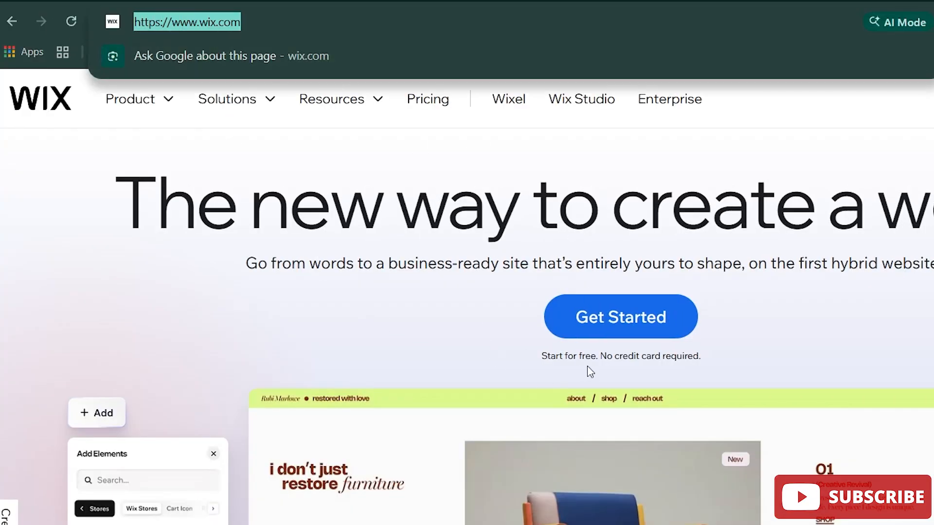
pyautogui.press('Escape')
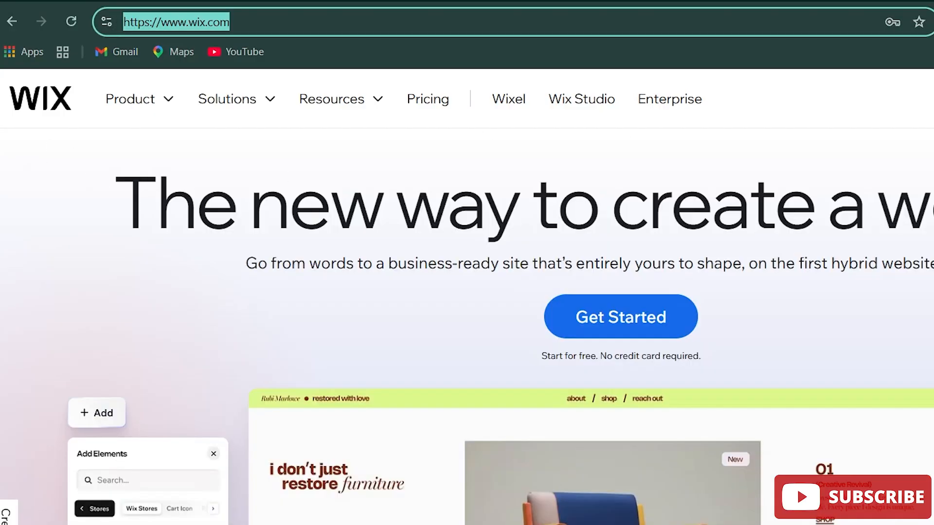
pyautogui.press('Escape')
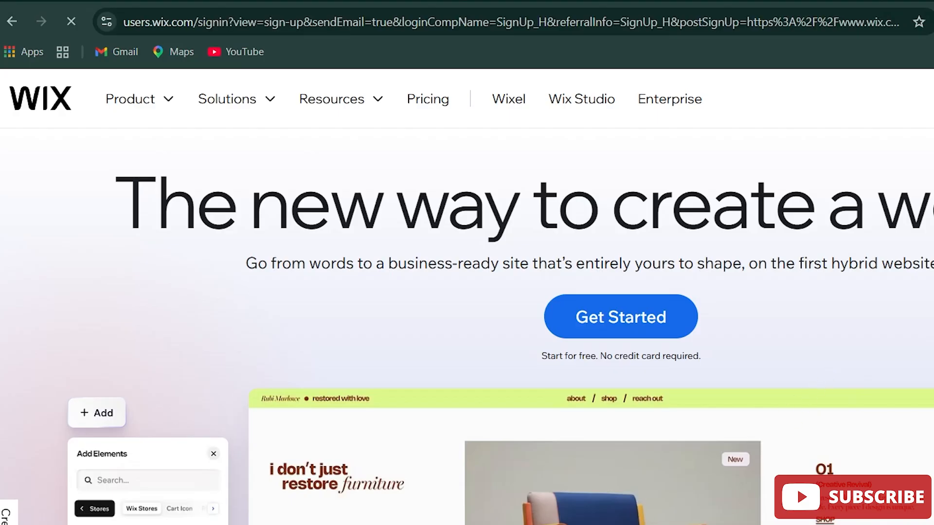
# Search Google for wixstudio in a new tab and open the main Wix Studio result in a separate tab
pyautogui.hotkey('ctrl', 't')
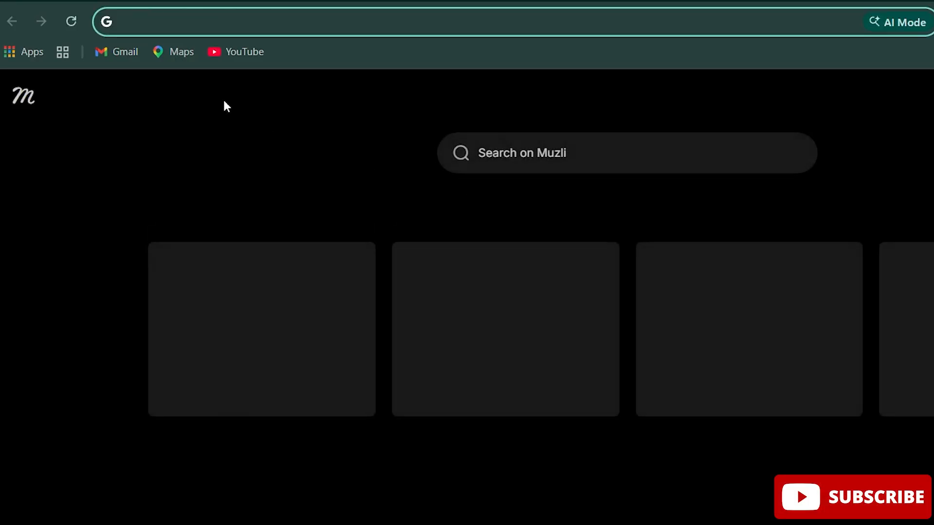
pyautogui.write('e')
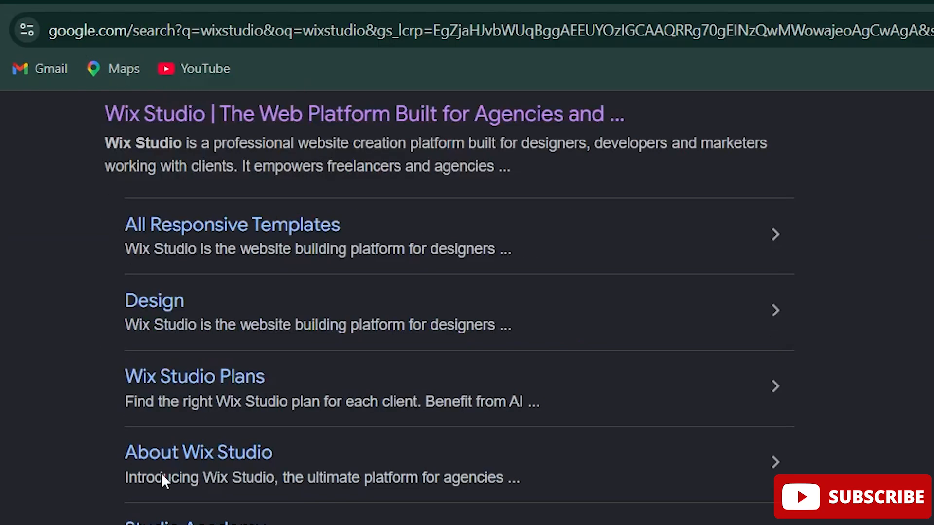
pyautogui.scroll(-5, 449, 473)
pyautogui.scroll(5, 450, 340)
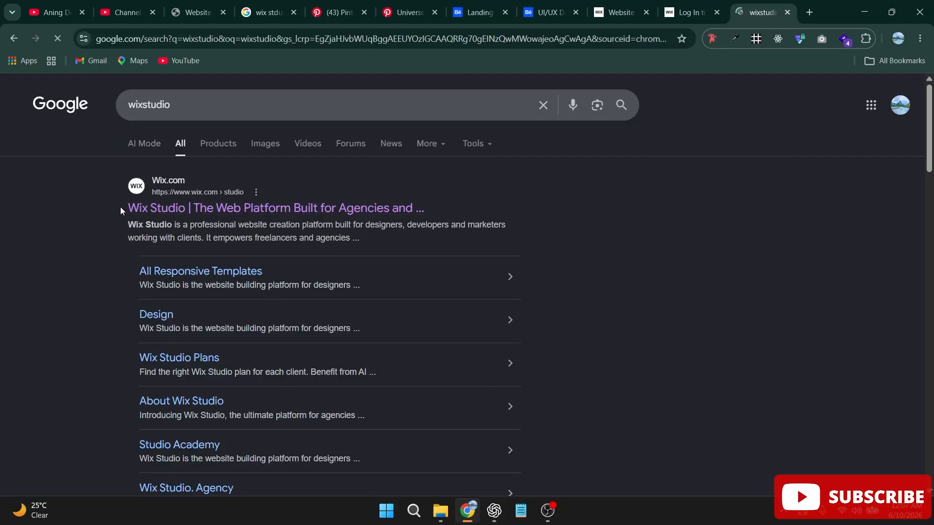
pyautogui.rightClick(226, 216)
pyautogui.click(302, 228)
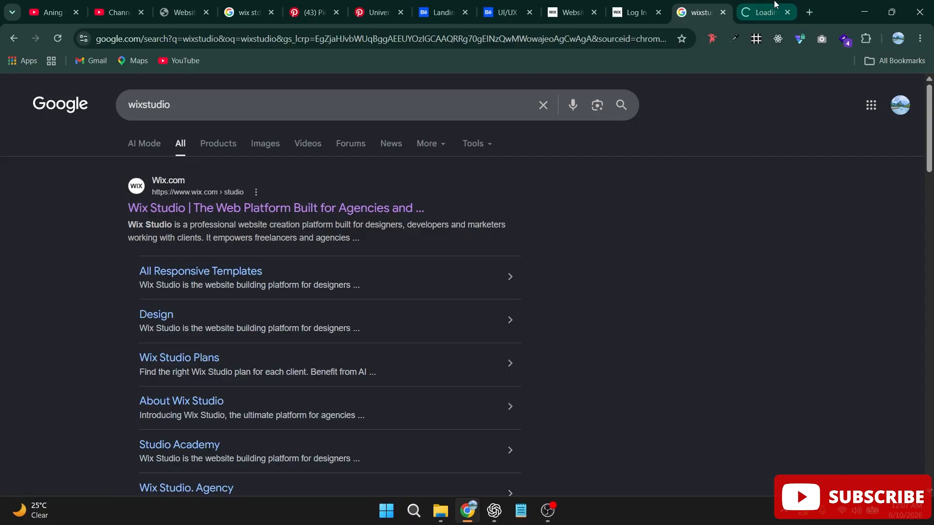
# Log in to Wix with the existing Google account and skip the passkey setup
pyautogui.click(632, 13)
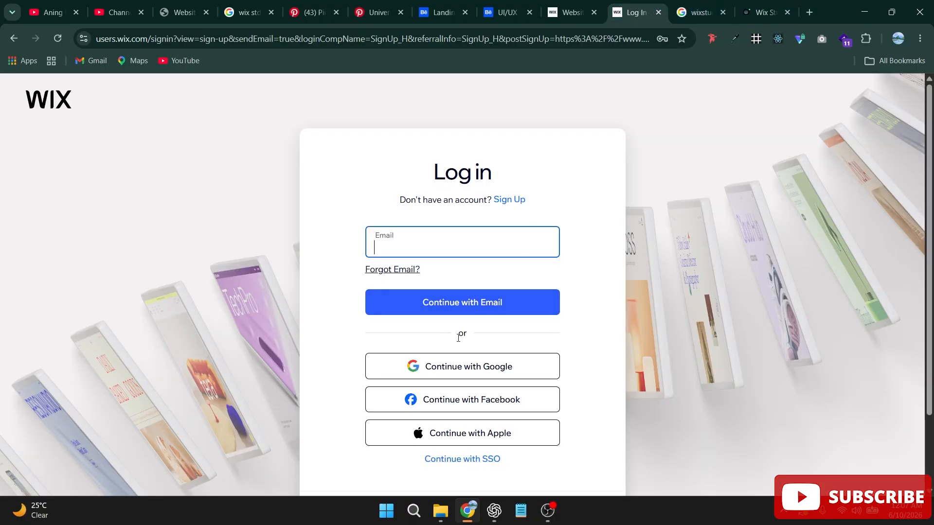
pyautogui.click(479, 239)
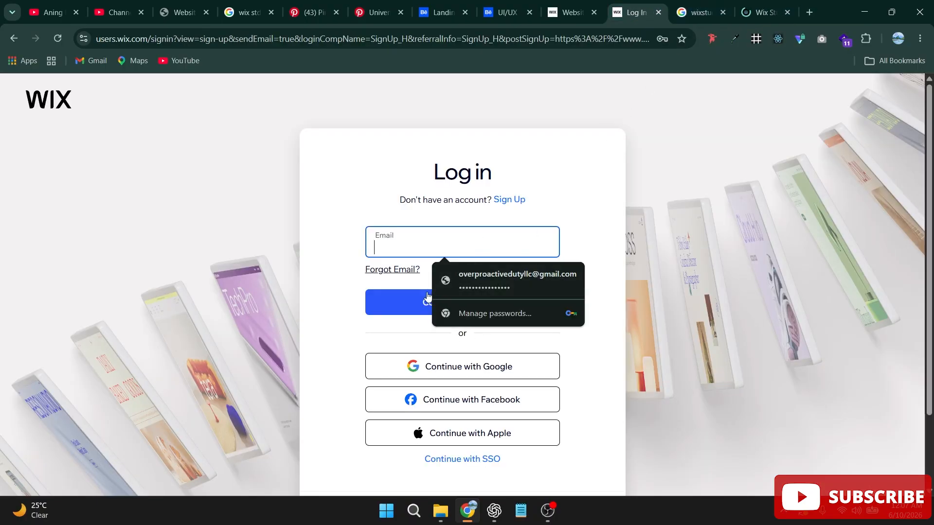
pyautogui.click(428, 368)
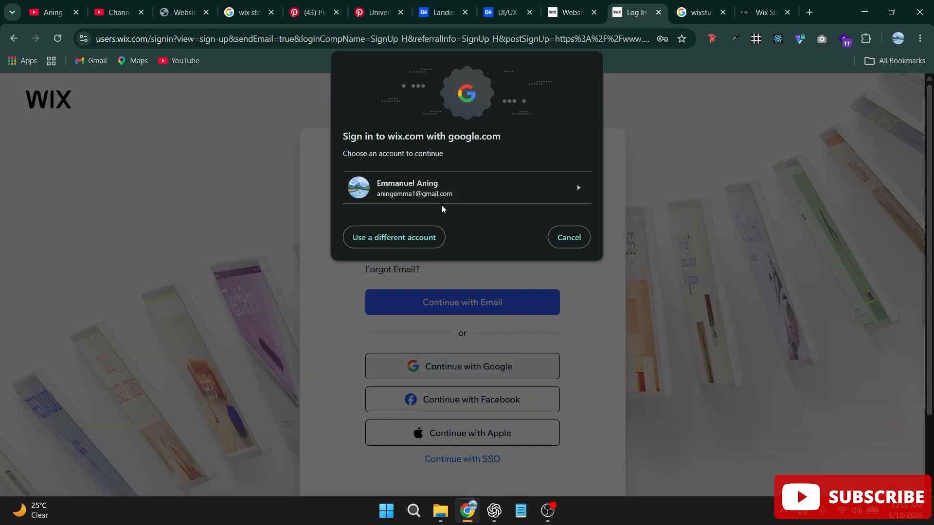
pyautogui.click(450, 194)
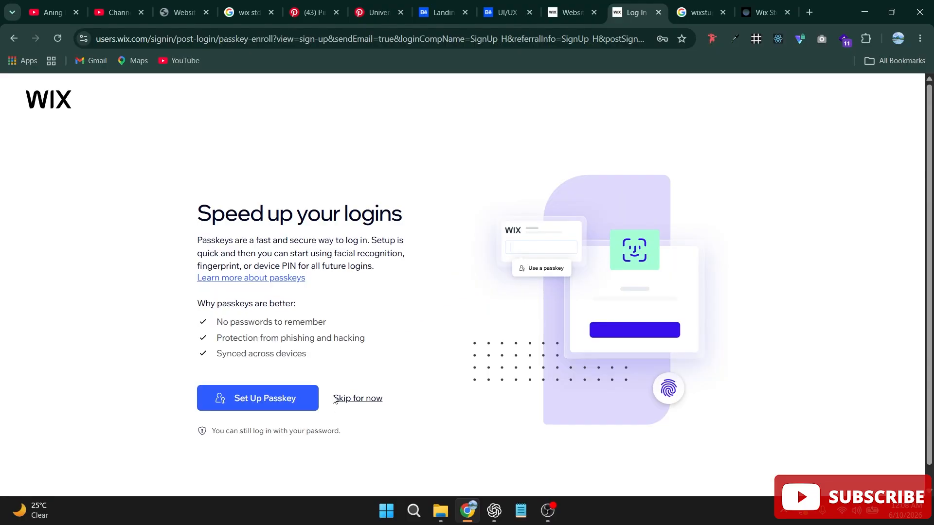
pyautogui.click(356, 402)
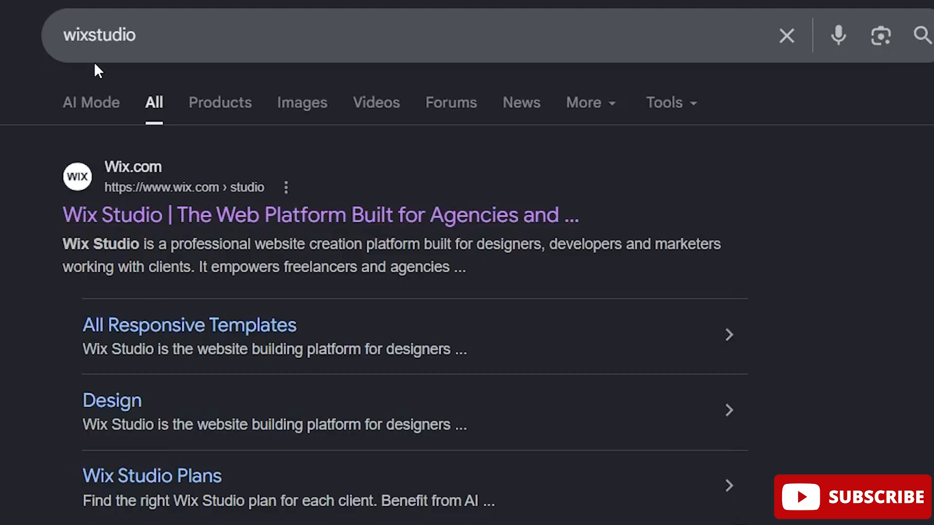
pyautogui.click(158, 35)
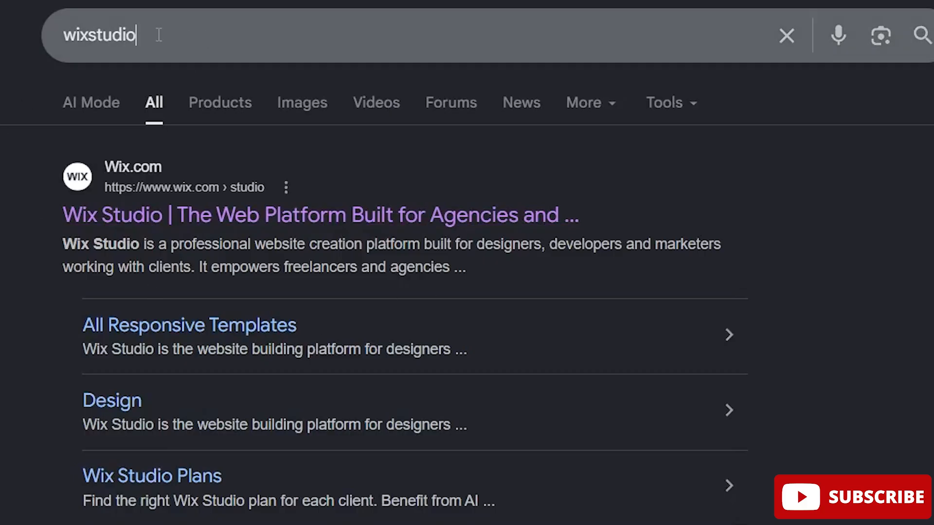
pyautogui.doubleClick(159, 35)
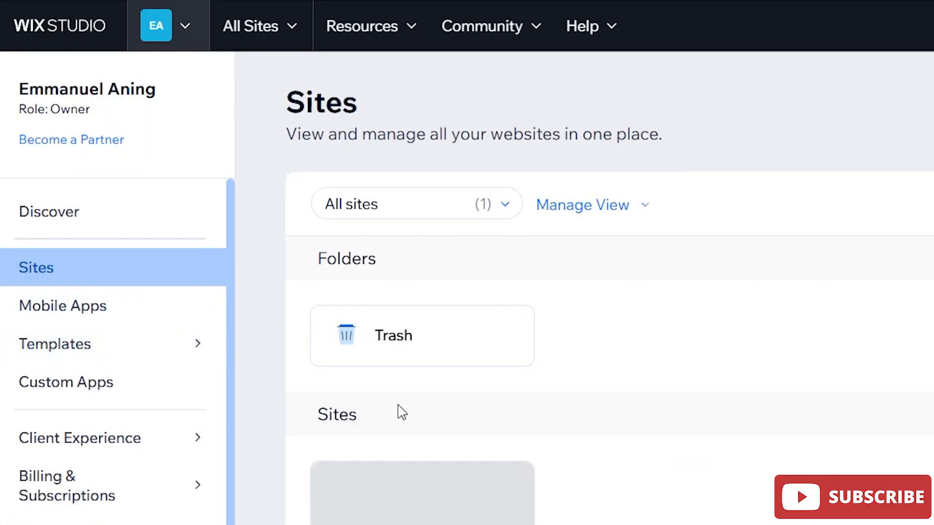
# Look over the Wix Studio dashboard's navigation entries and the existing site on the Sites page
pyautogui.scroll(-1, 52, 409)
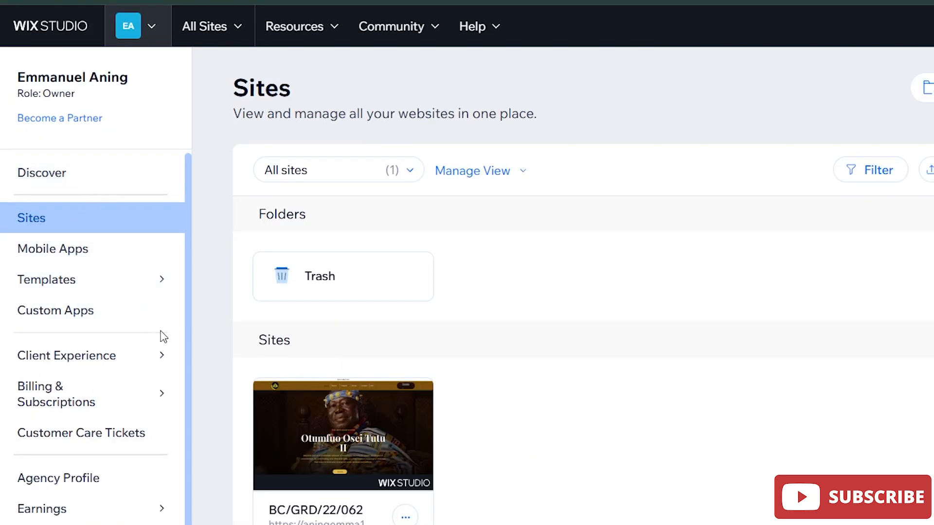
pyautogui.moveTo(17, 68); pyautogui.dragTo(73, 520)
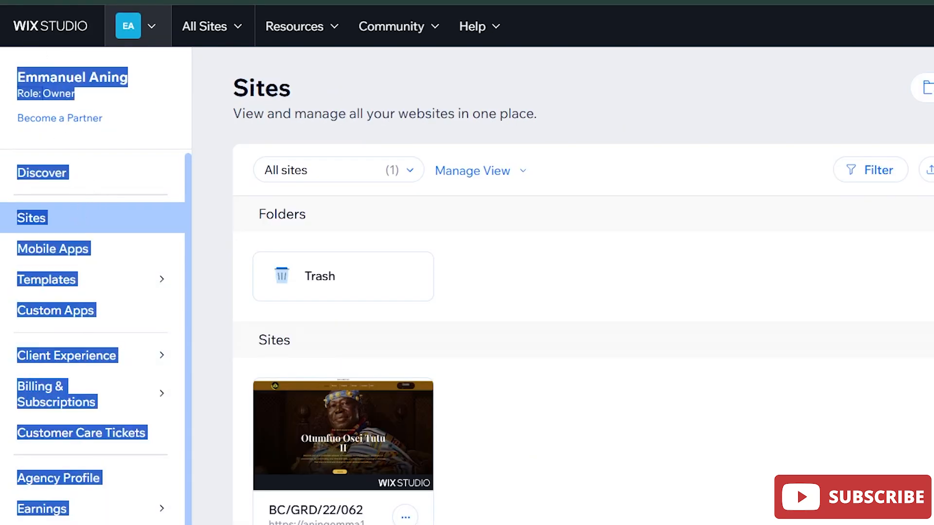
pyautogui.click(165, 99)
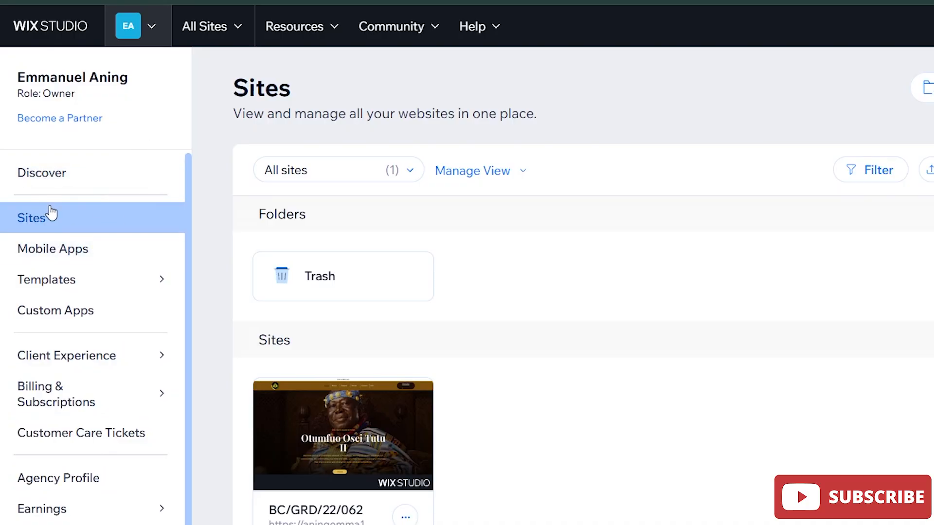
pyautogui.moveTo(296, 418)
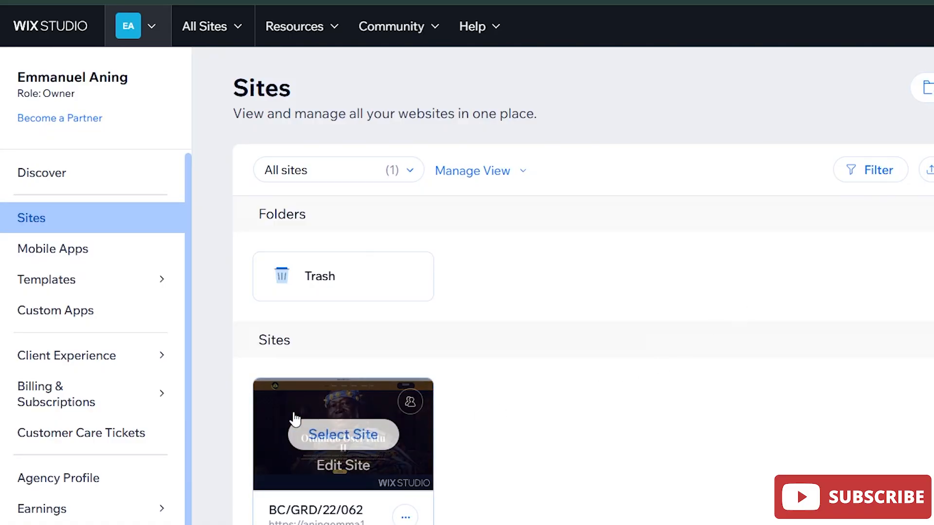
pyautogui.scroll(-2, 295, 418)
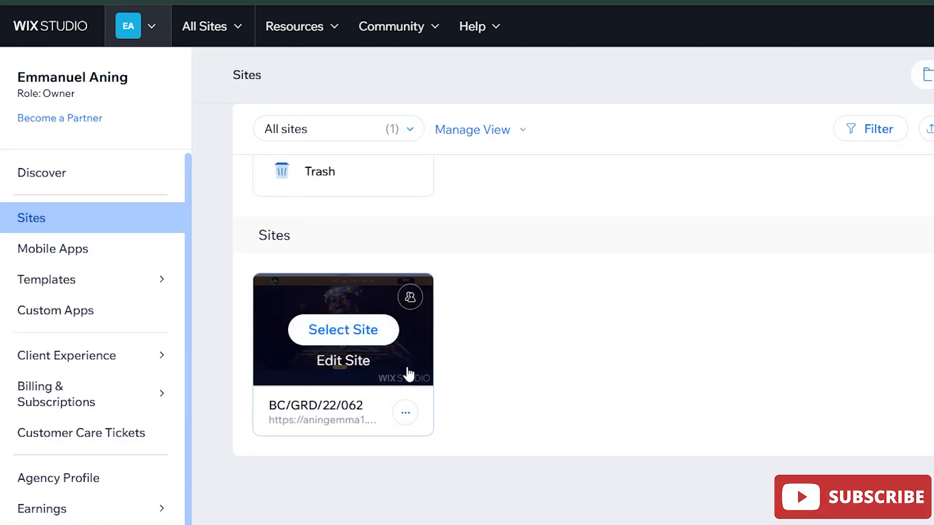
# Browse the Studio Editor Templates collection and check the dashboard's Client Experience options
pyautogui.click(111, 280)
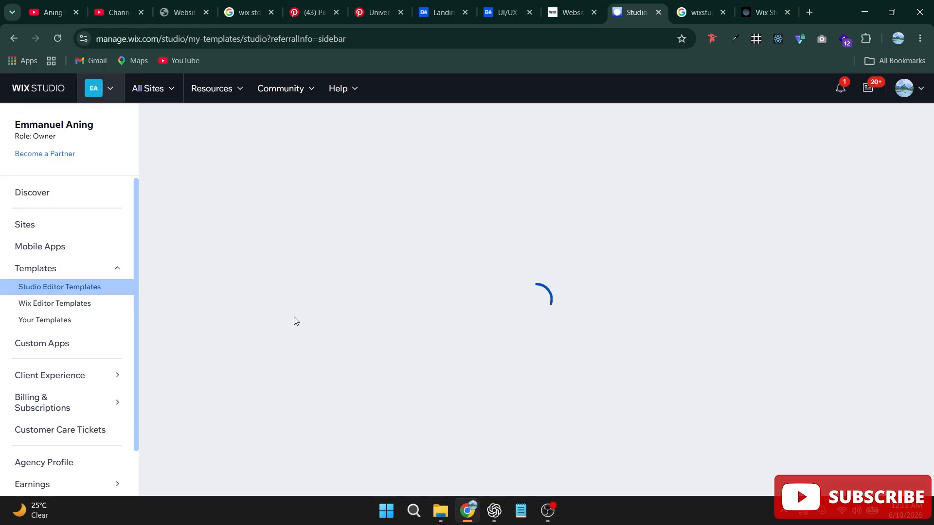
pyautogui.moveTo(433, 316)
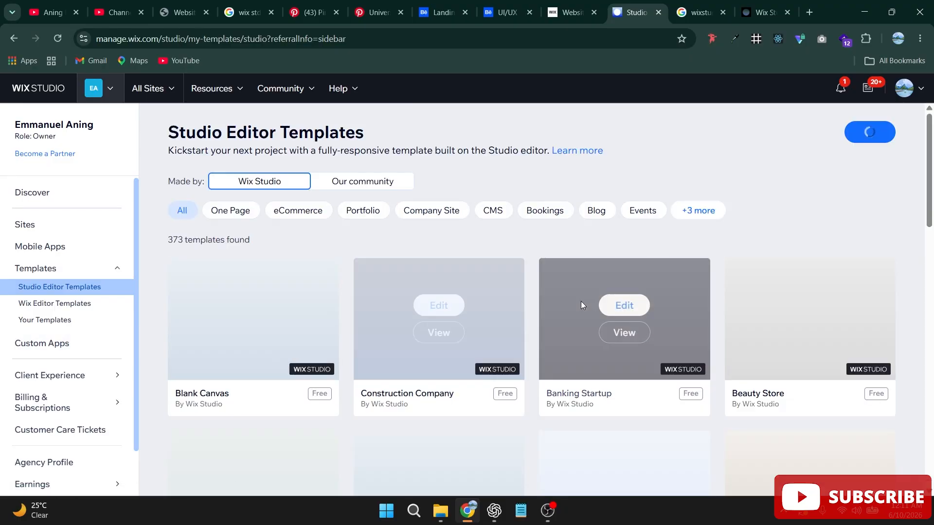
pyautogui.scroll(-9, 581, 302)
pyautogui.scroll(-5, 582, 305)
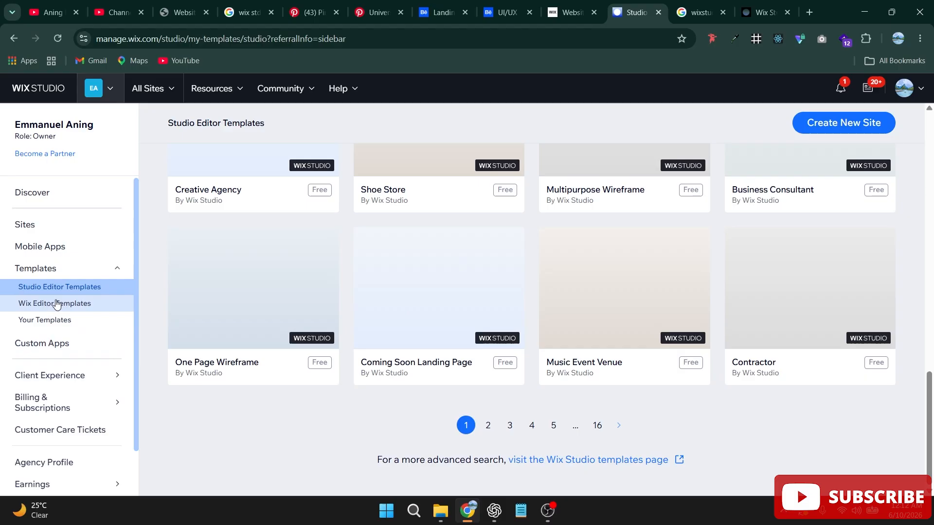
pyautogui.scroll(-1, 48, 287)
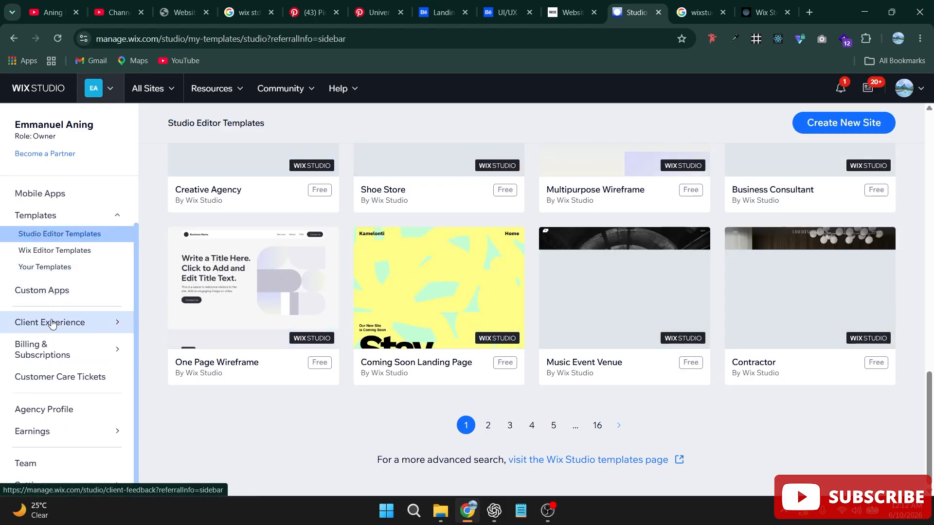
pyautogui.moveTo(51, 325)
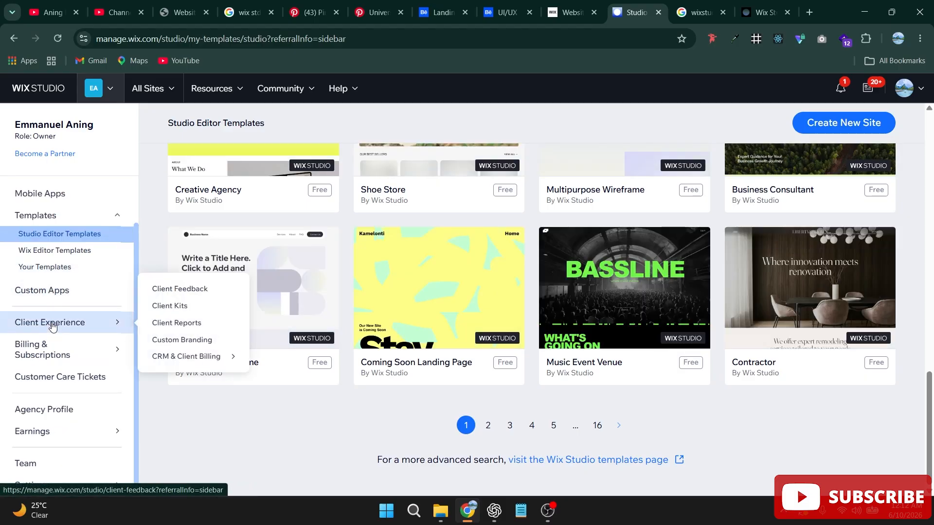
pyautogui.scroll(1, 53, 292)
# Start creating a new site from the Sites page and look through the All Responsive Templates gallery
pyautogui.click(48, 227)
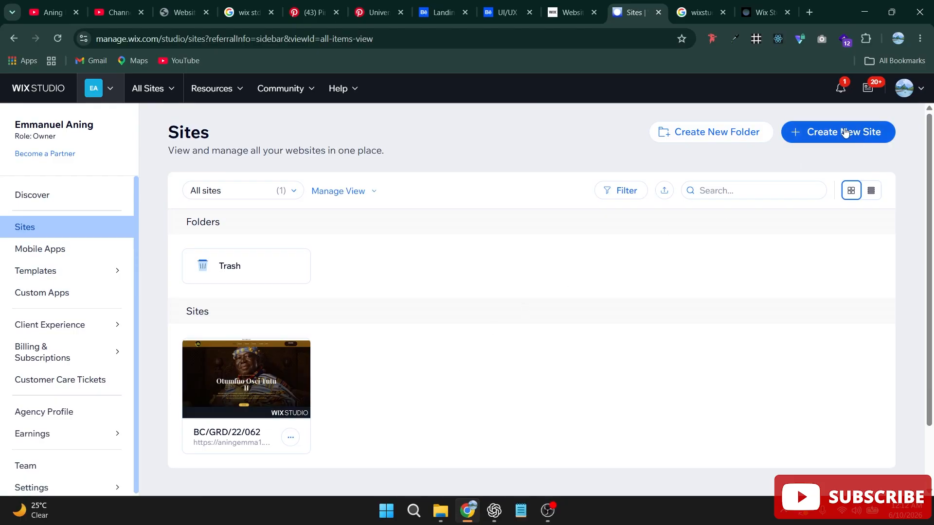
pyautogui.click(830, 137)
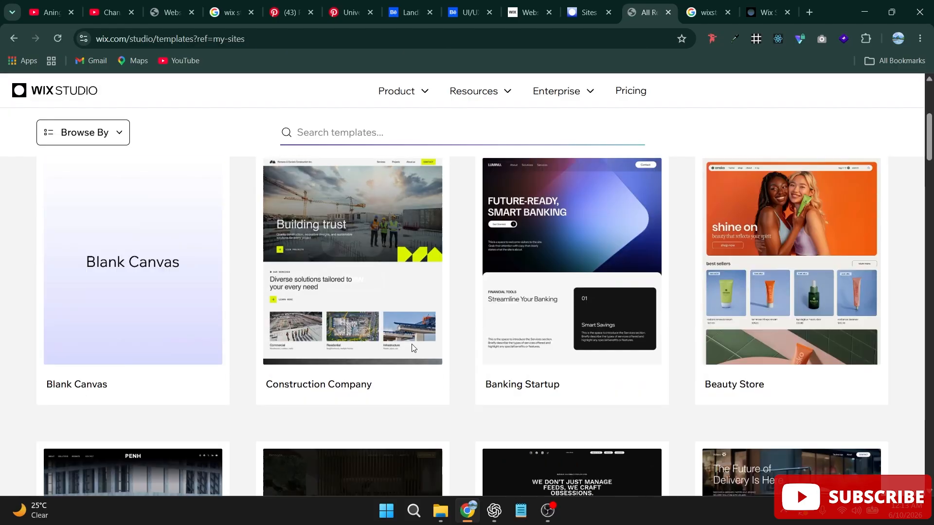
pyautogui.scroll(5, 412, 346)
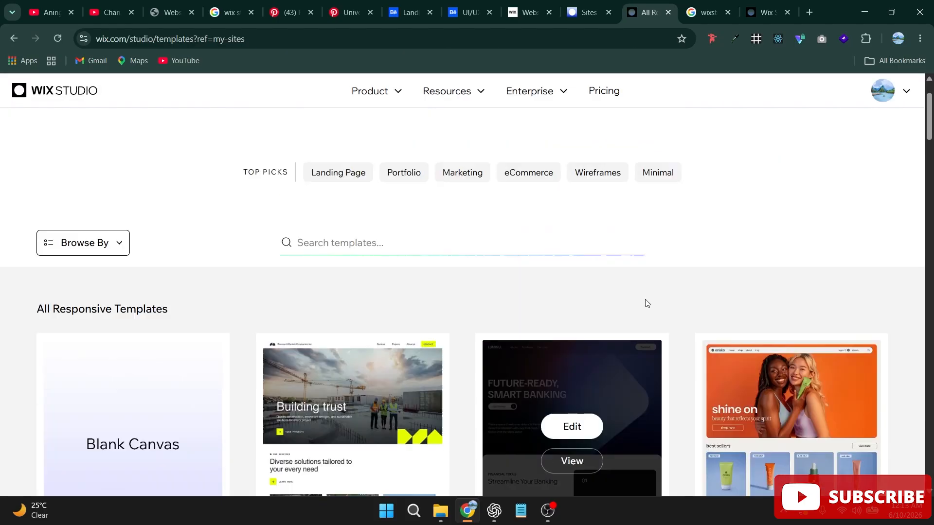
pyautogui.moveTo(537, 324)
pyautogui.scroll(-3, 536, 323)
pyautogui.moveTo(130, 321)
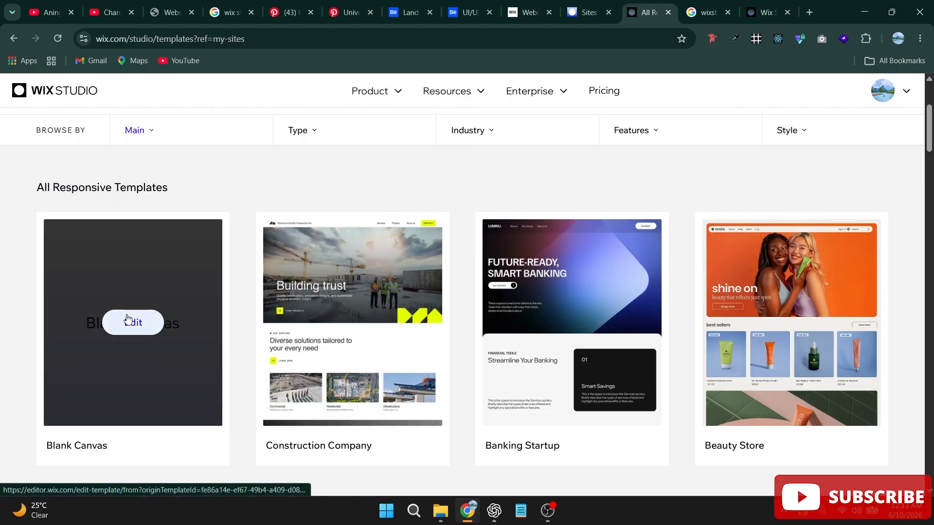
pyautogui.moveTo(270, 343)
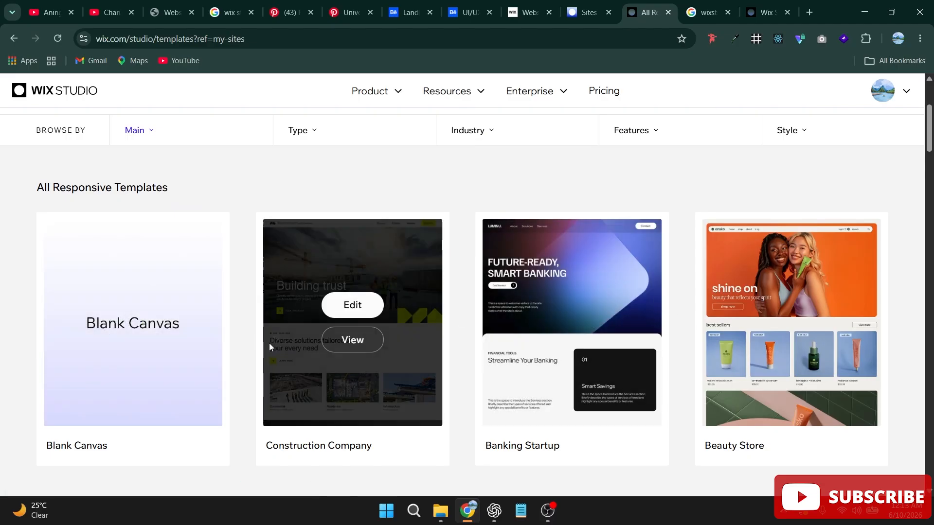
pyautogui.scroll(-4, 740, 332)
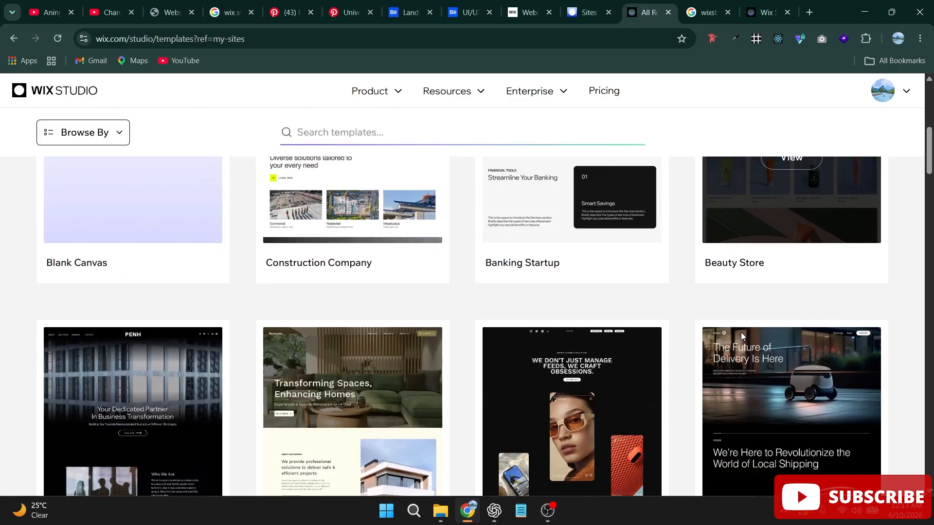
pyautogui.moveTo(713, 348)
pyautogui.scroll(4, 713, 349)
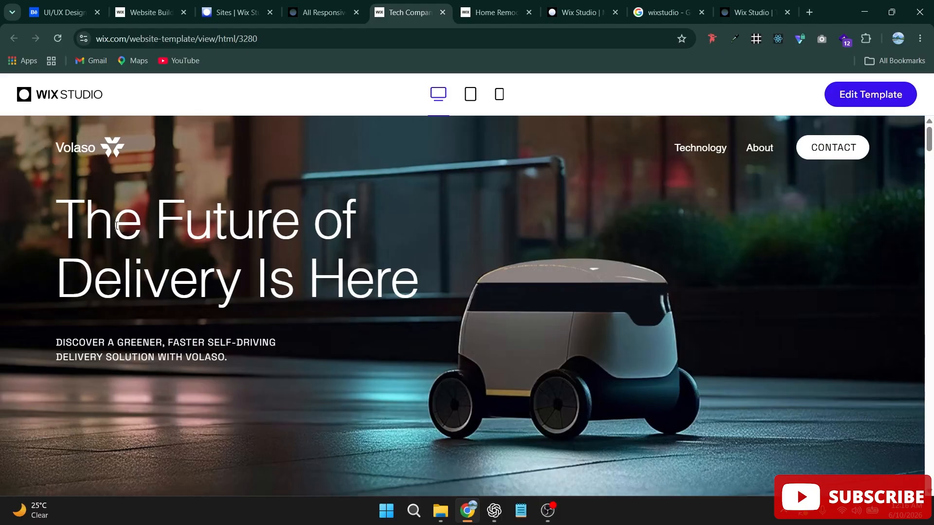
# Review the Volaso tech company template's preview and open the template for editing
pyautogui.scroll(-15, 199, 276)
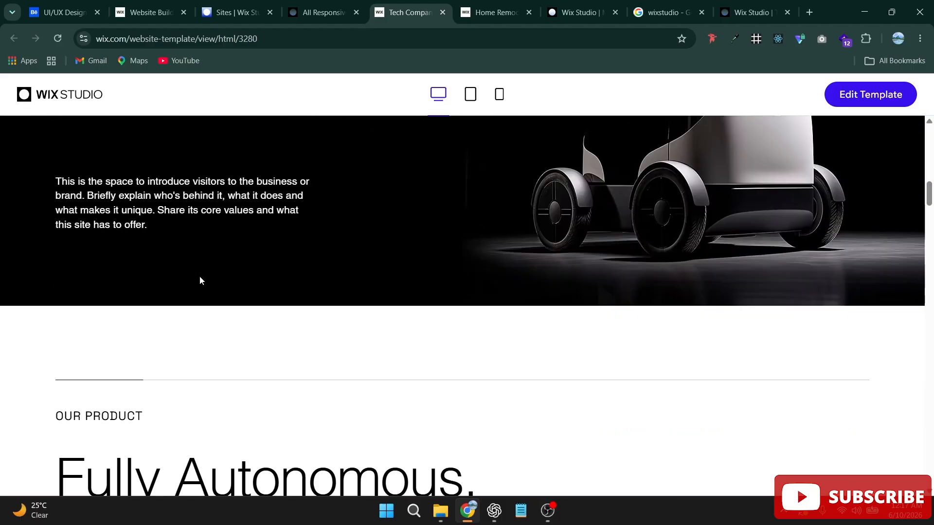
pyautogui.scroll(-10, 199, 281)
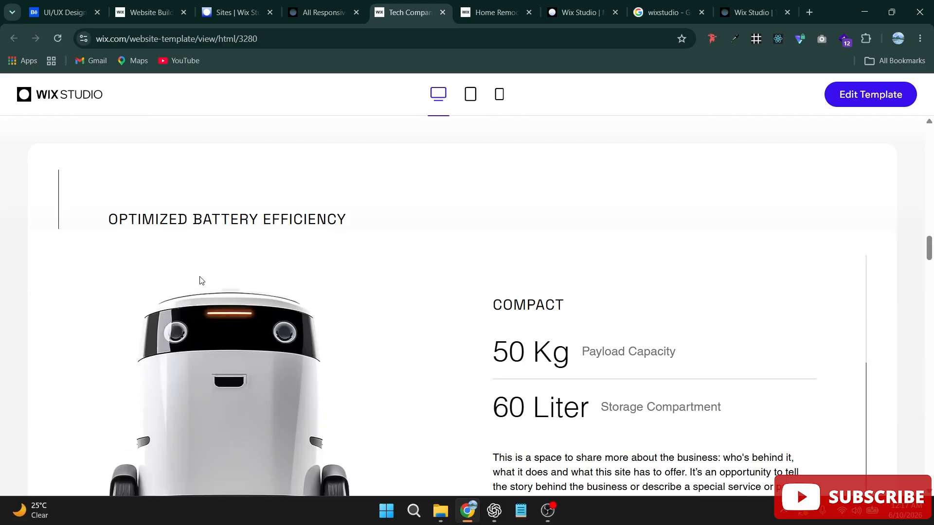
pyautogui.scroll(-3, 199, 280)
pyautogui.scroll(15, 515, 245)
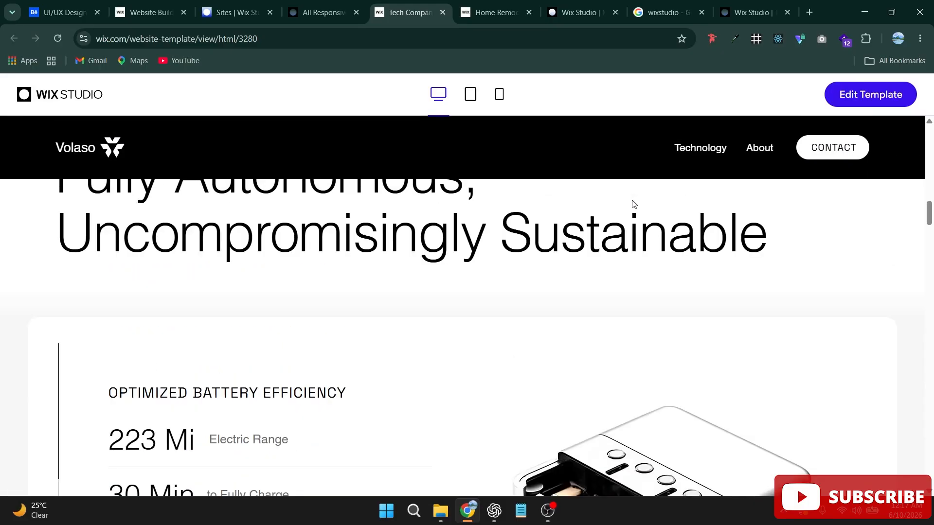
pyautogui.scroll(-5, 632, 199)
pyautogui.scroll(5, 643, 199)
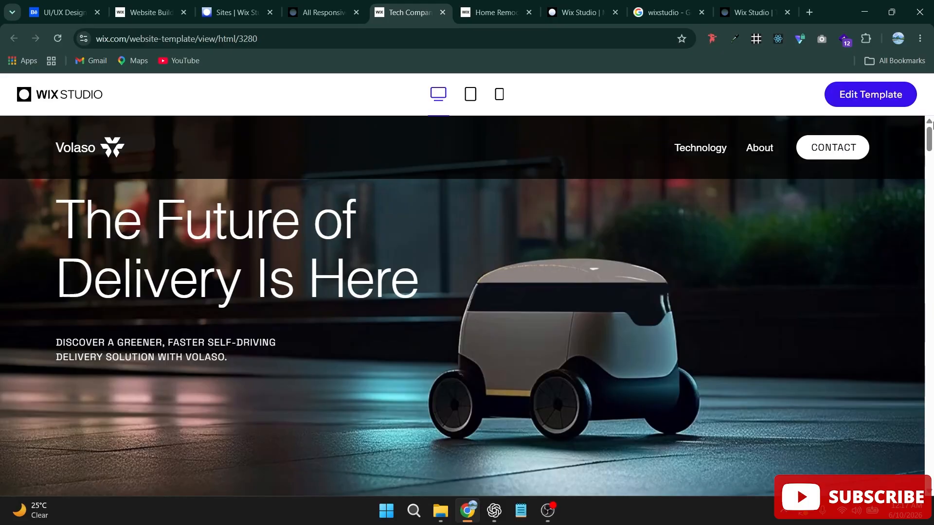
pyautogui.click(847, 97)
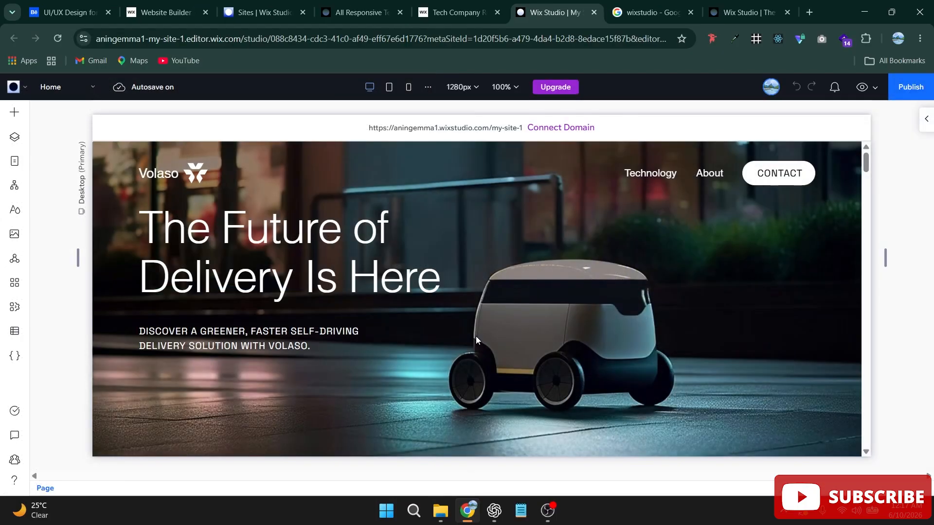
# Look over the template's Home page in the editor, the available elements to add and the page's layers
pyautogui.scroll(-2, 249, 312)
pyautogui.scroll(1, 451, 315)
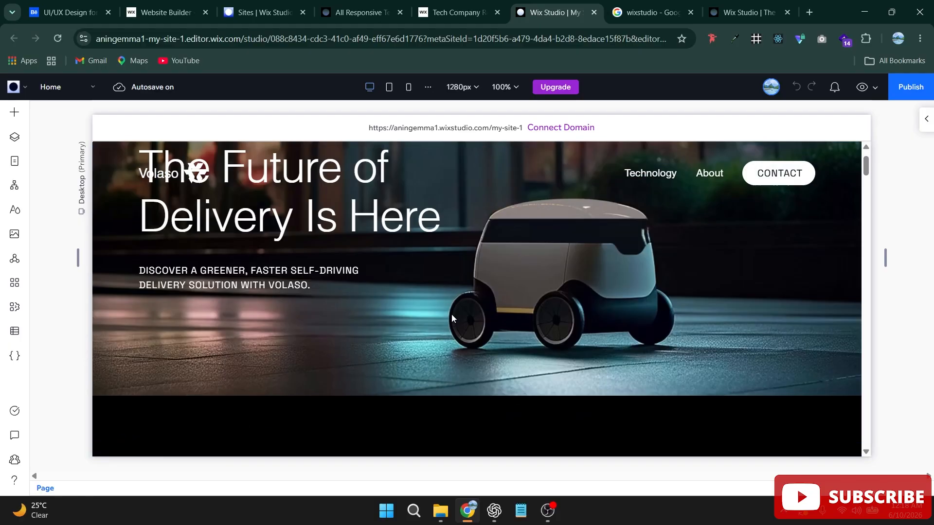
pyautogui.moveTo(866, 166)
pyautogui.mouseDown()
pyautogui.moveTo(878, 416)
pyautogui.moveTo(883, 243)
pyautogui.moveTo(875, 183)
pyautogui.mouseUp()
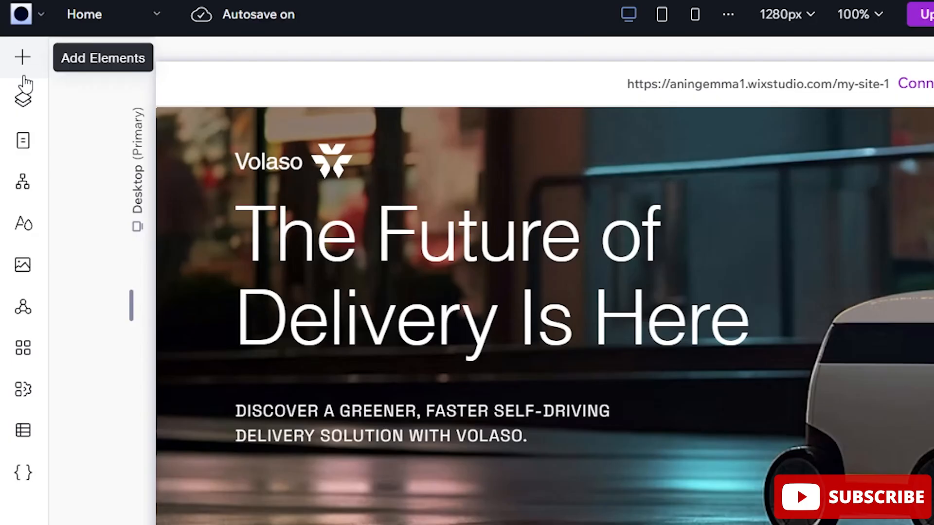
pyautogui.click(23, 73)
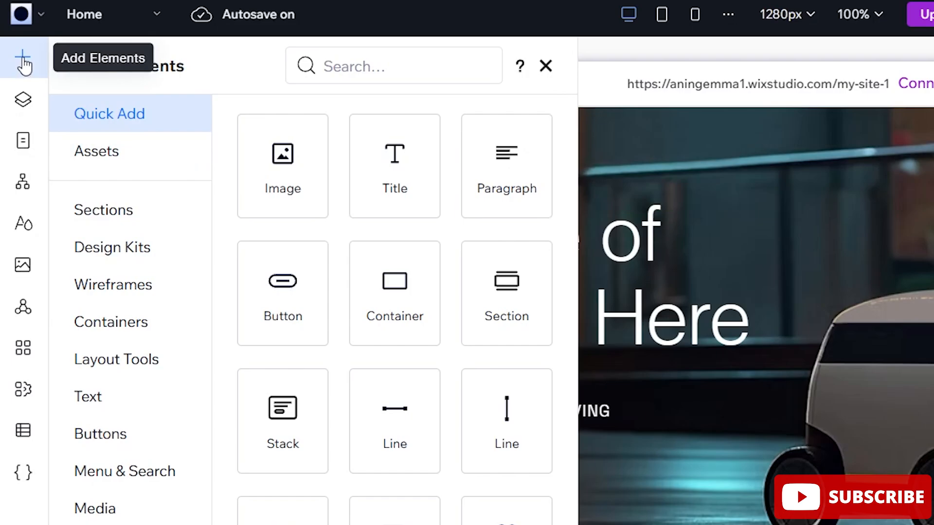
pyautogui.click(25, 99)
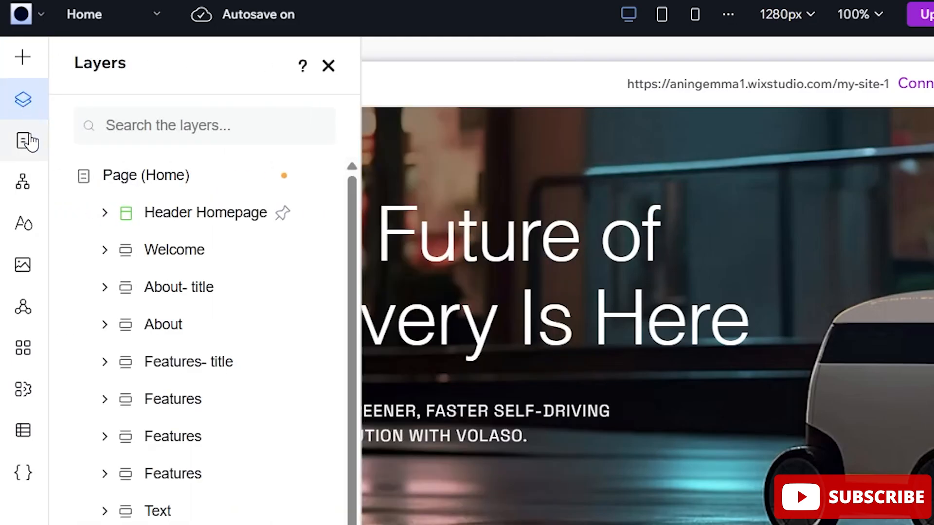
# Add a standard blank page to the site's main pages and name it Home 2
pyautogui.click(27, 141)
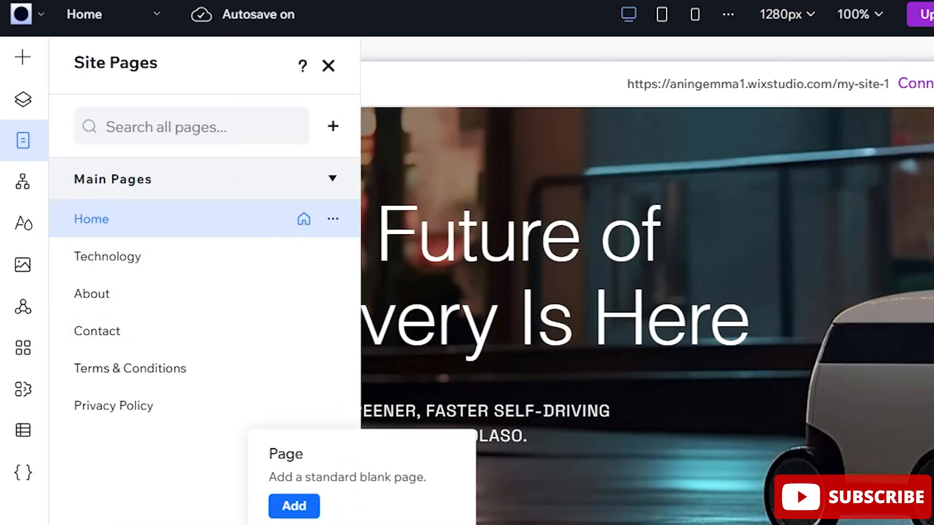
pyautogui.click(304, 501)
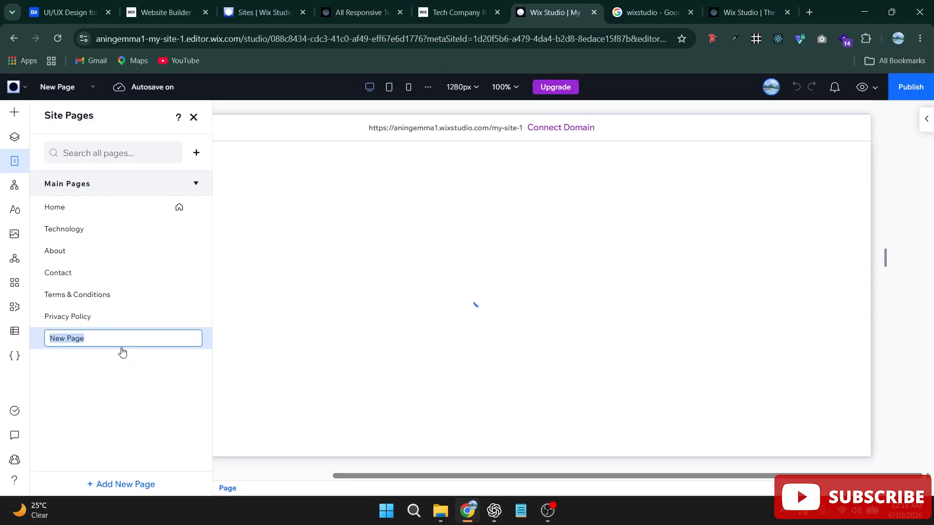
pyautogui.write('Home 2')
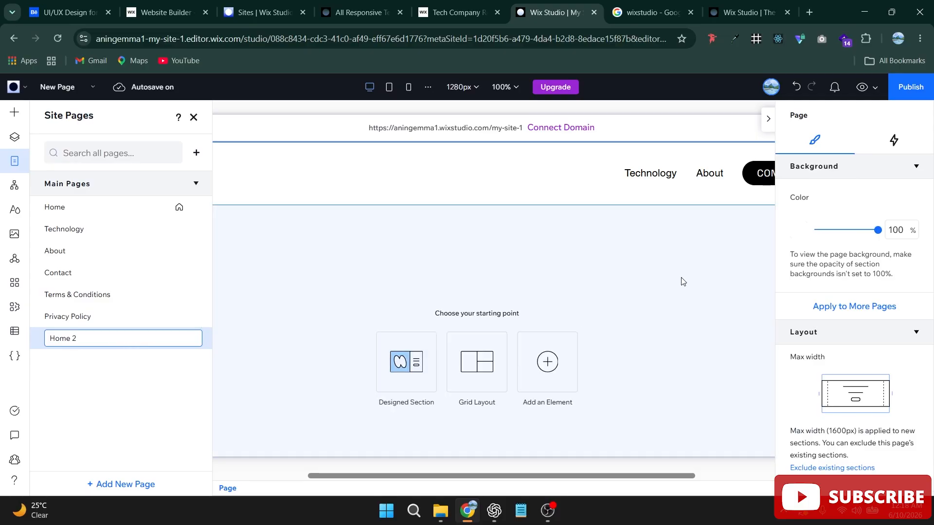
pyautogui.click(158, 406)
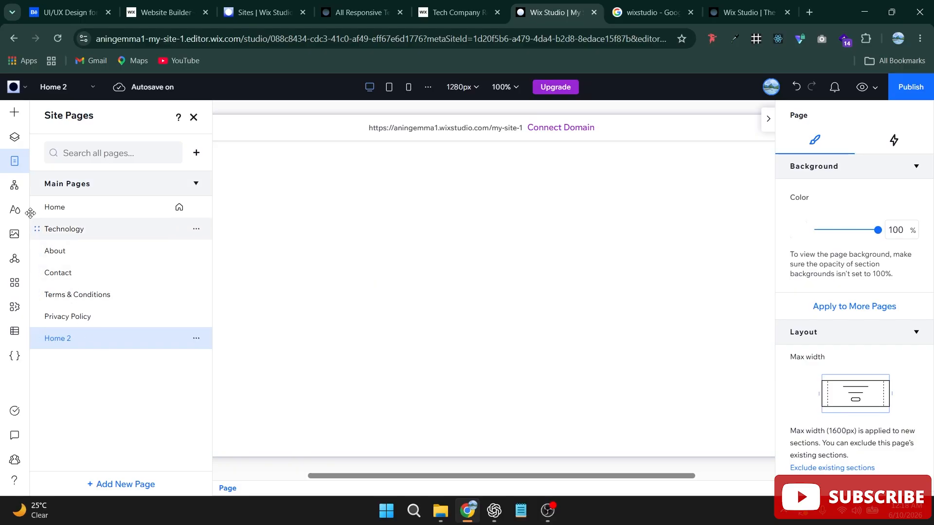
# Examine the visual sitemap, the site styles and the Shutterstock and Unsplash sources for media files
pyautogui.click(13, 187)
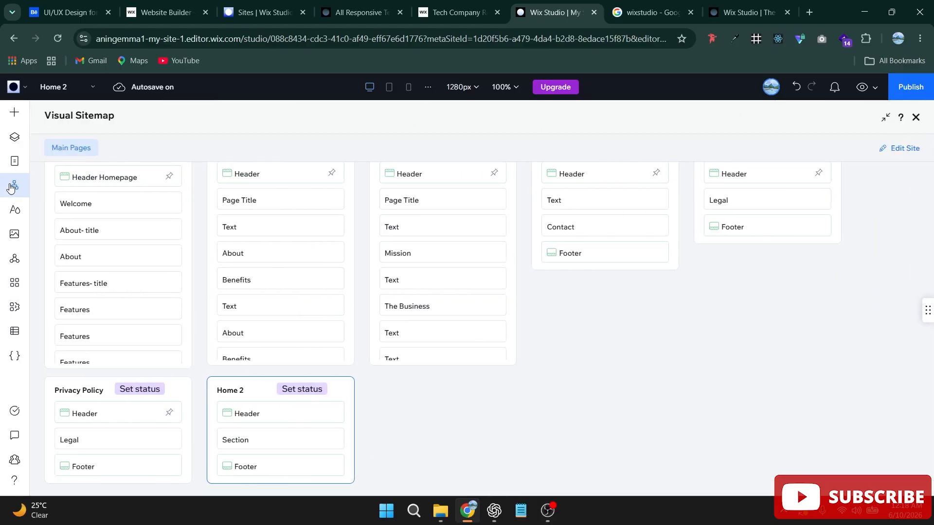
pyautogui.click(14, 209)
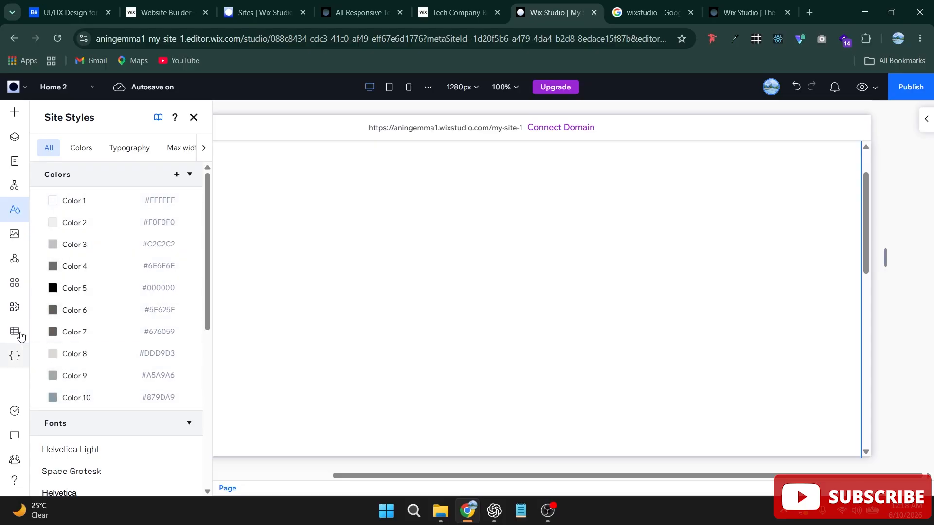
pyautogui.click(15, 236)
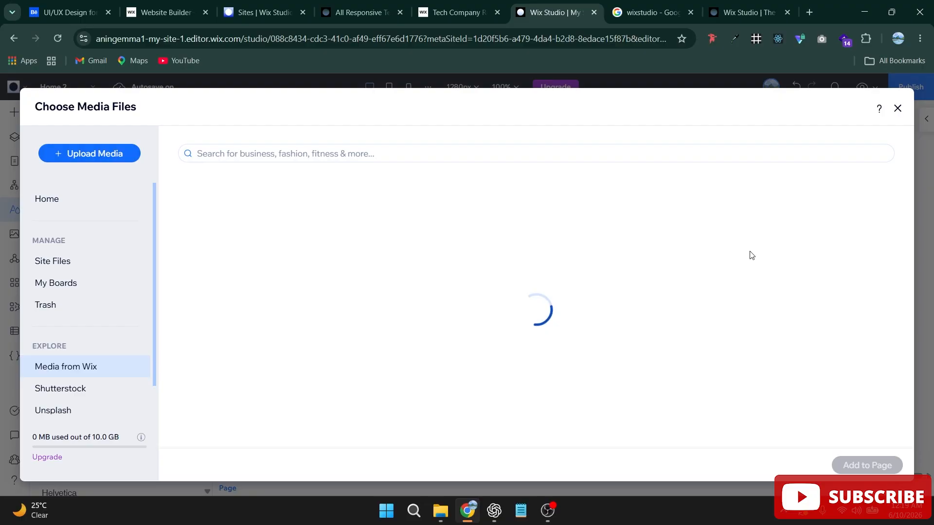
pyautogui.click(61, 391)
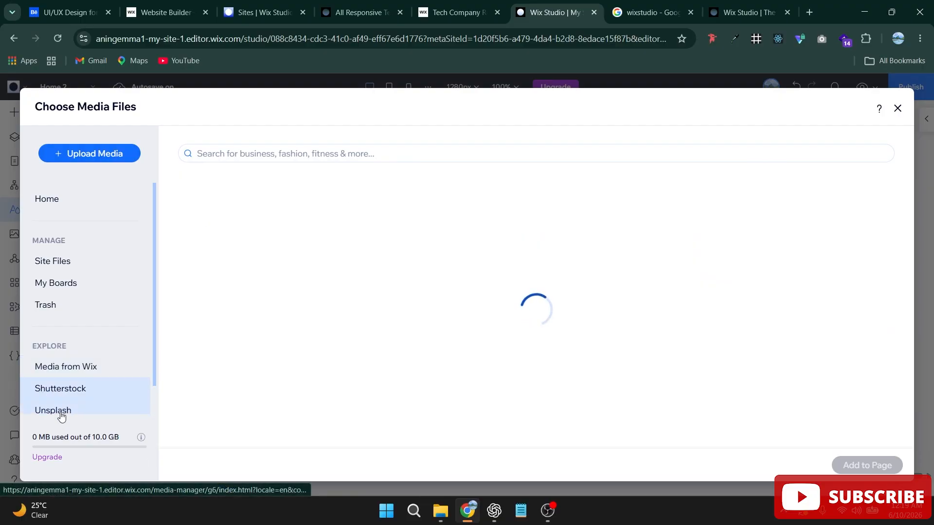
pyautogui.click(60, 414)
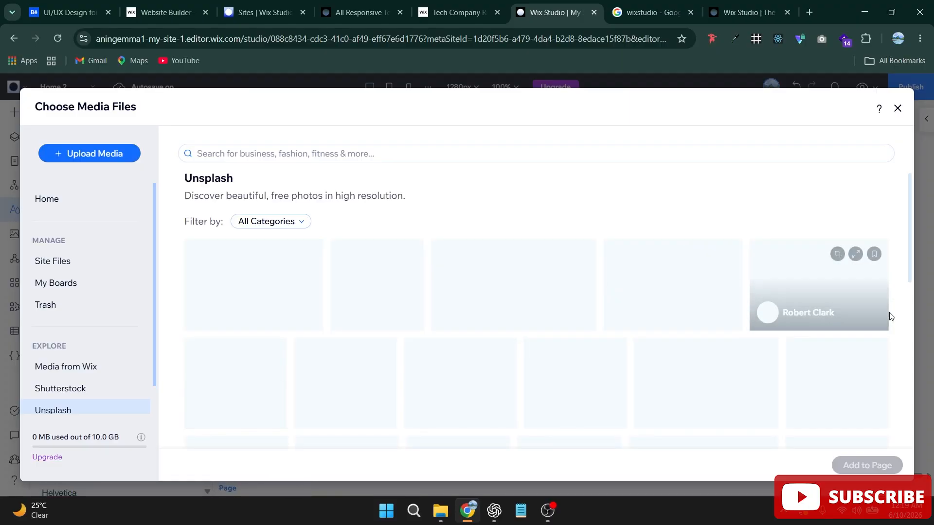
pyautogui.click(897, 110)
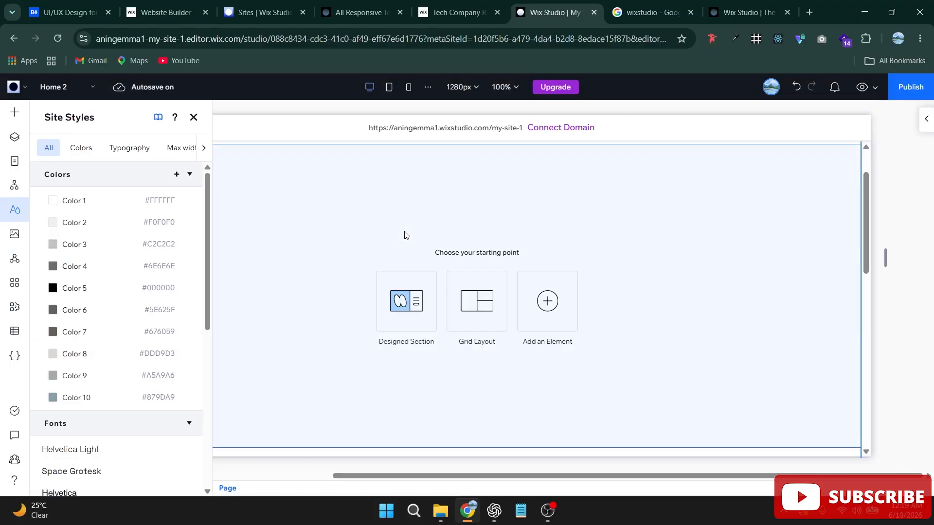
# Look over the site's global sections, App Market, My Business apps and the list of pages to switch between
pyautogui.click(15, 262)
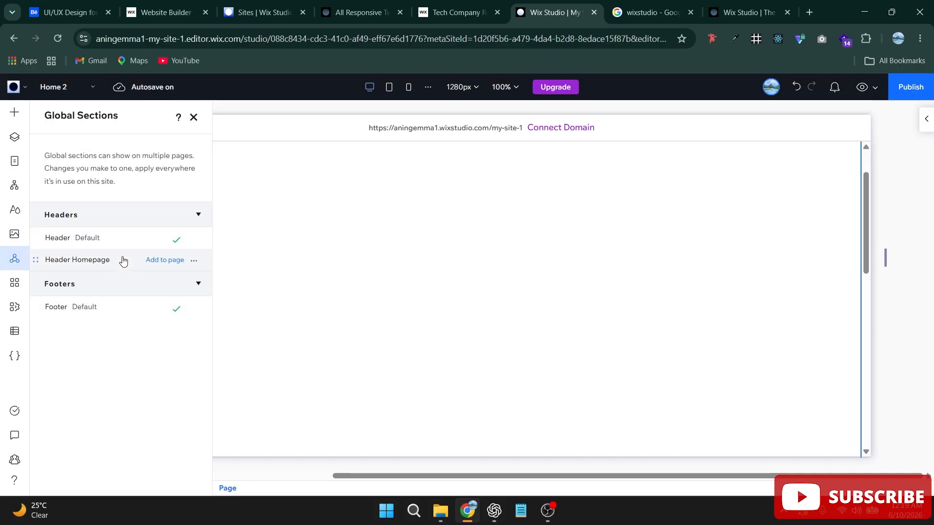
pyautogui.moveTo(74, 311)
pyautogui.click(14, 286)
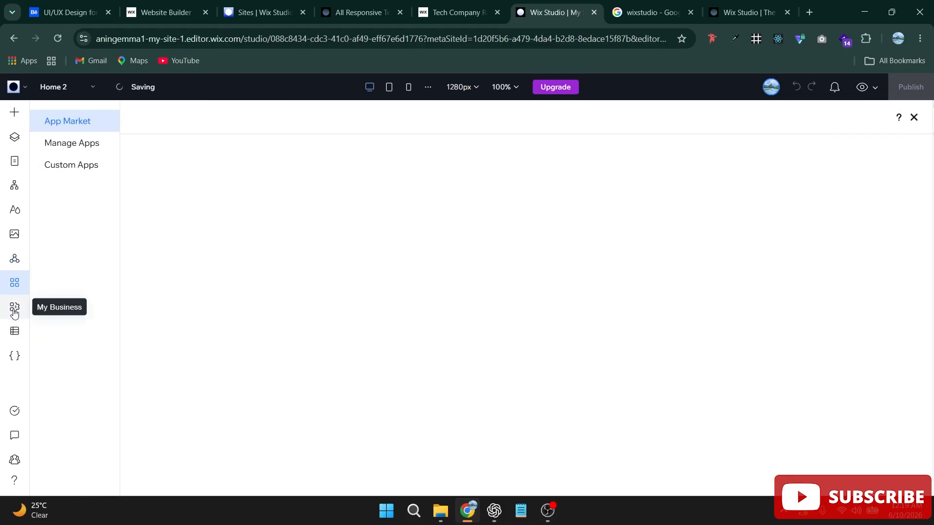
pyautogui.click(14, 310)
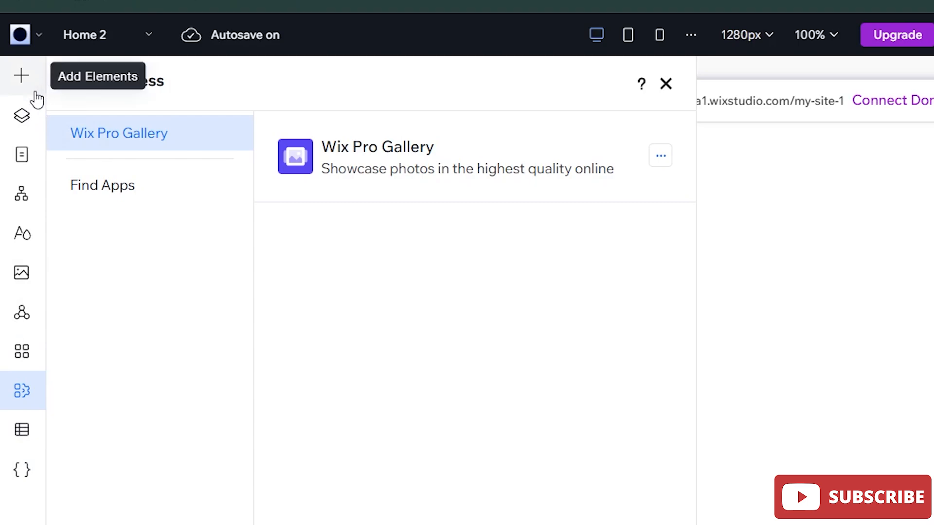
pyautogui.click(107, 45)
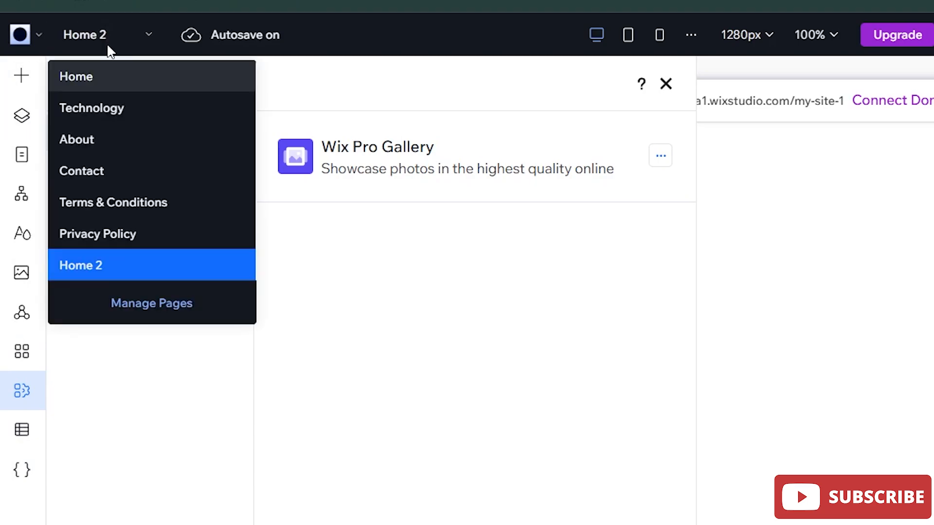
# Switch to the Home page, examine the Technology page's options in the site's page manager, and return to Home
pyautogui.click(105, 77)
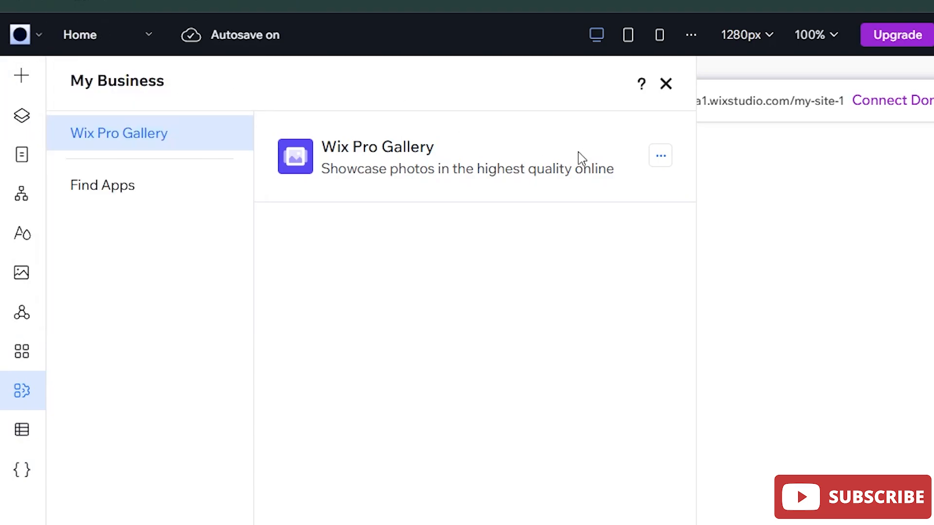
pyautogui.click(132, 45)
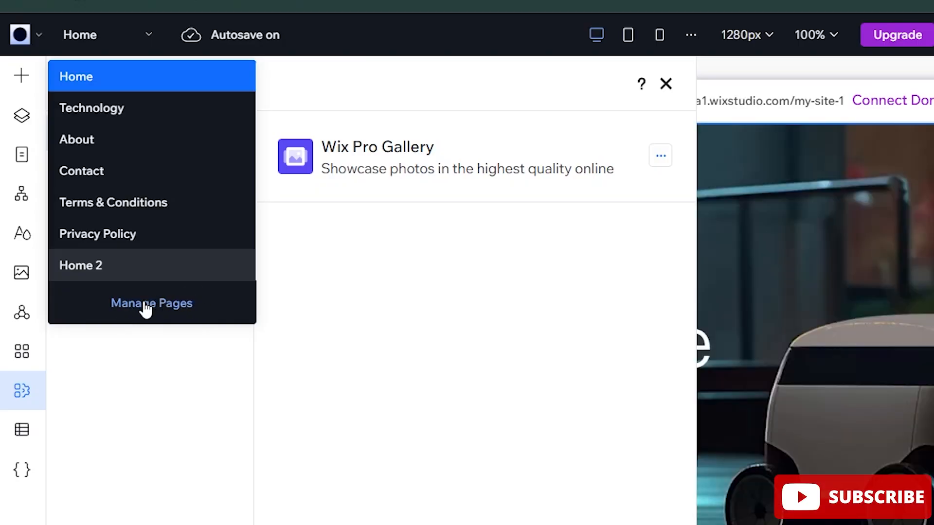
pyautogui.click(146, 306)
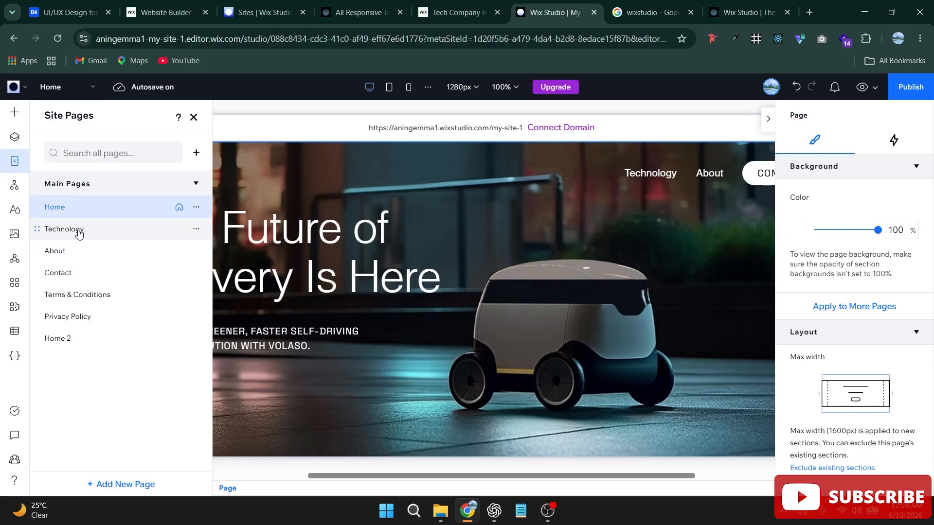
pyautogui.click(124, 265)
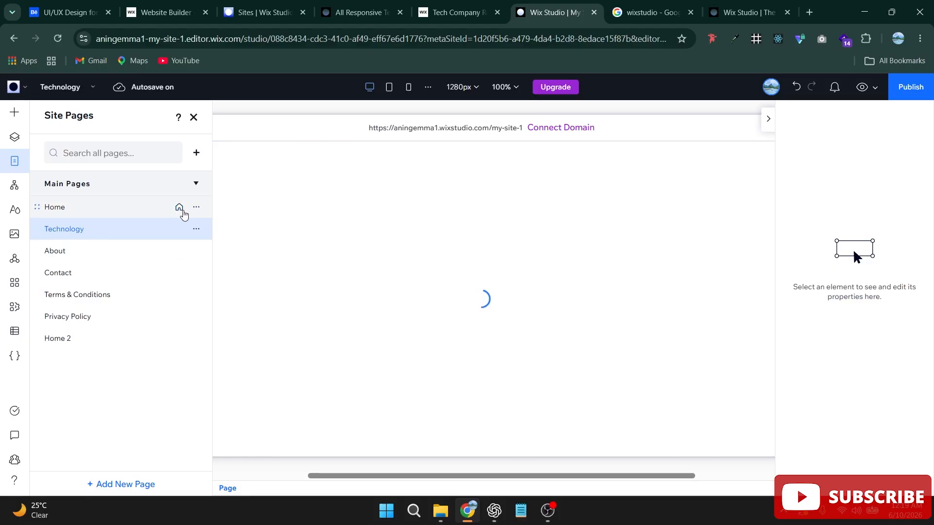
pyautogui.click(197, 231)
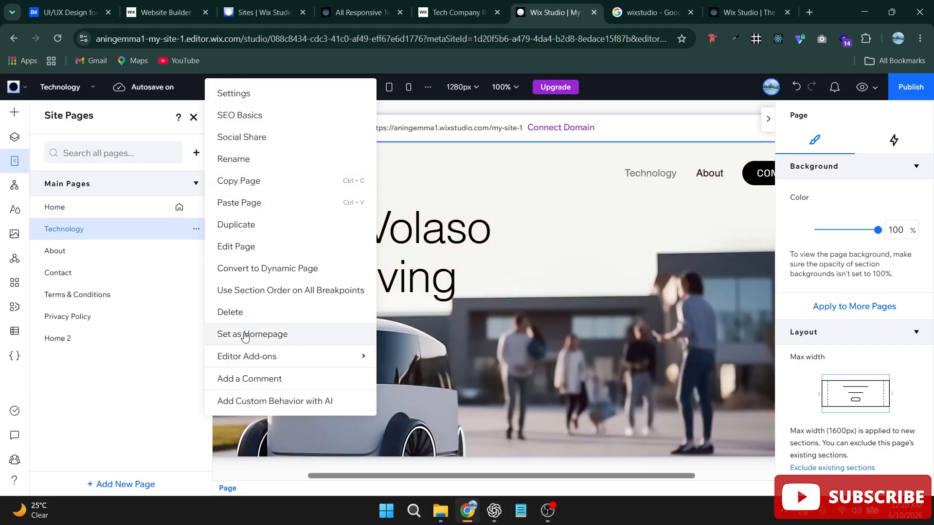
pyautogui.click(110, 362)
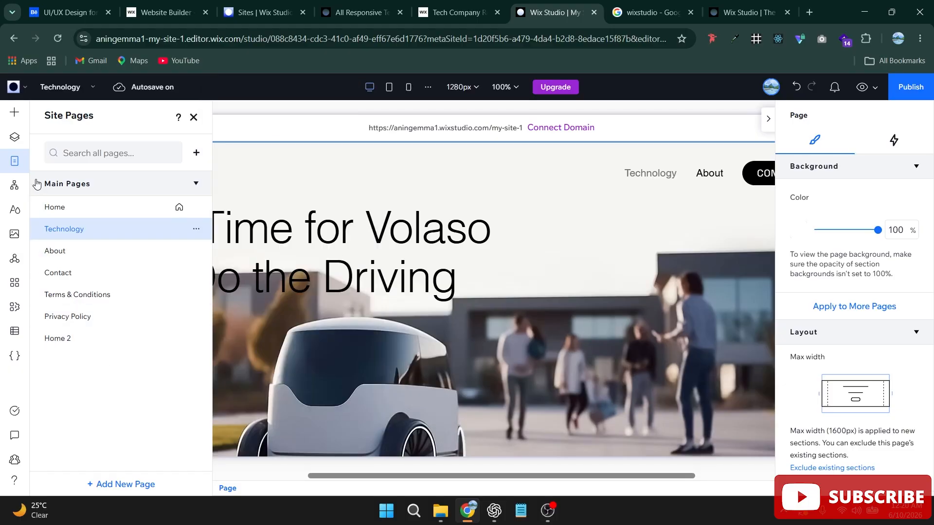
pyautogui.click(61, 210)
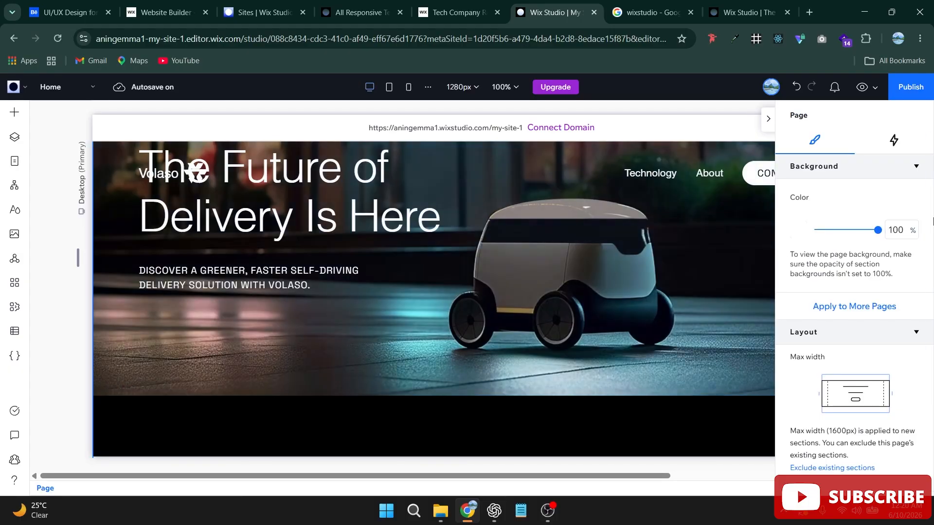
# Examine the design and layout properties of the Home page and its Welcome section
pyautogui.scroll(-3, 914, 273)
pyautogui.scroll(3, 914, 287)
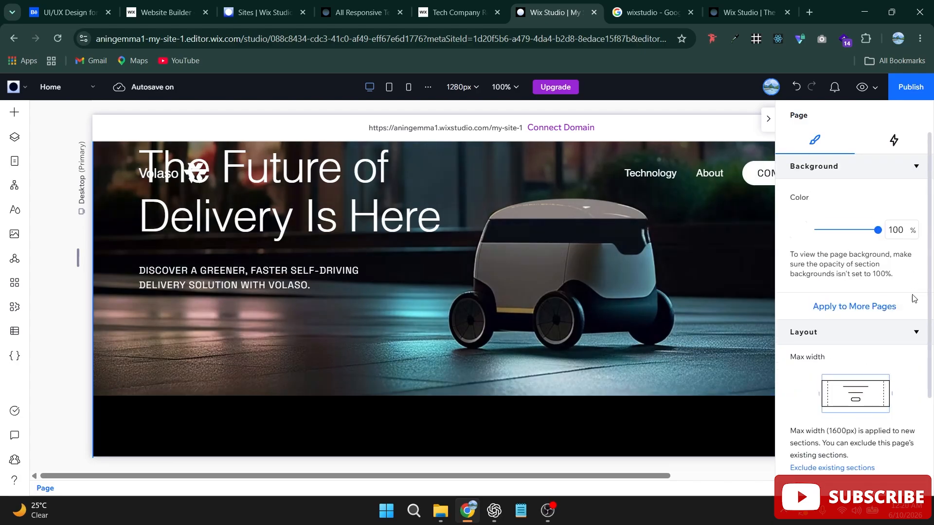
pyautogui.scroll(-3, 913, 298)
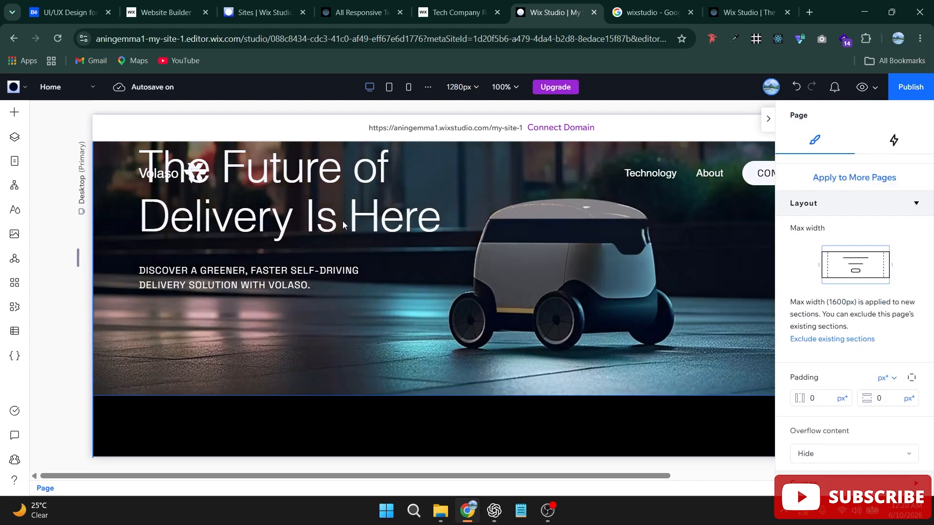
pyautogui.click(407, 273)
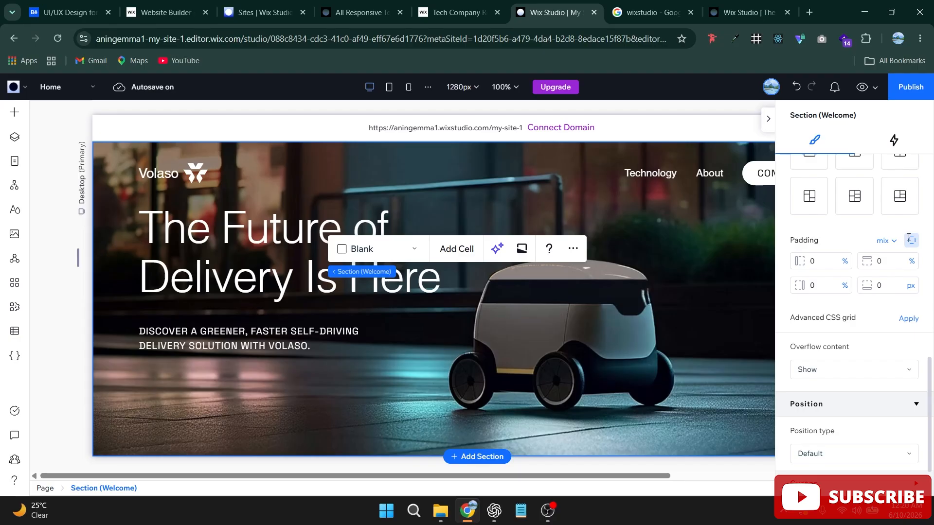
pyautogui.scroll(-1, 830, 389)
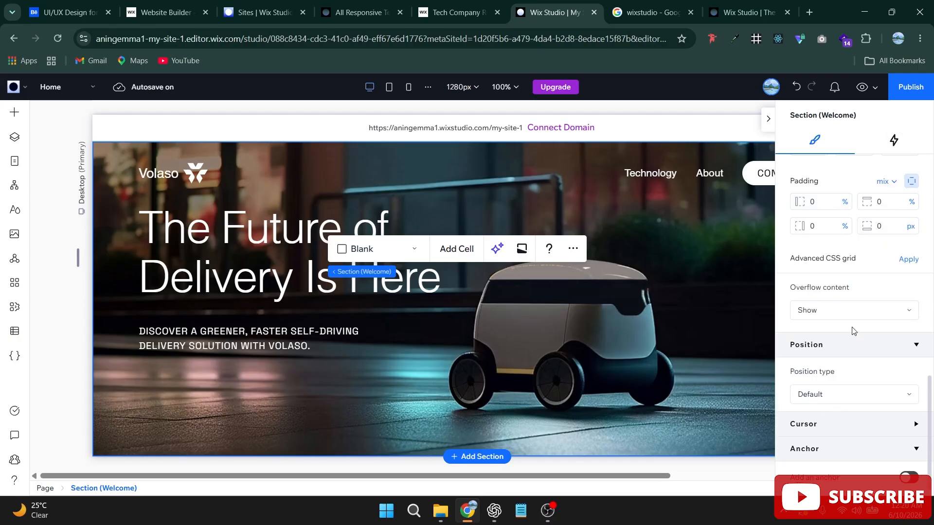
# Try justified and right alignment on the hero heading "The Future of Delivery Is Here", and restore left alignment
pyautogui.click(278, 246)
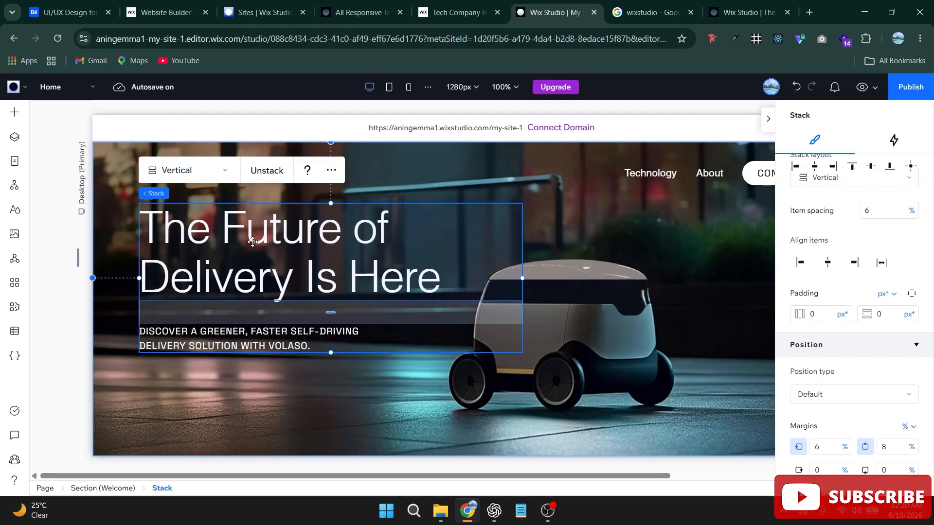
pyautogui.doubleClick(252, 241)
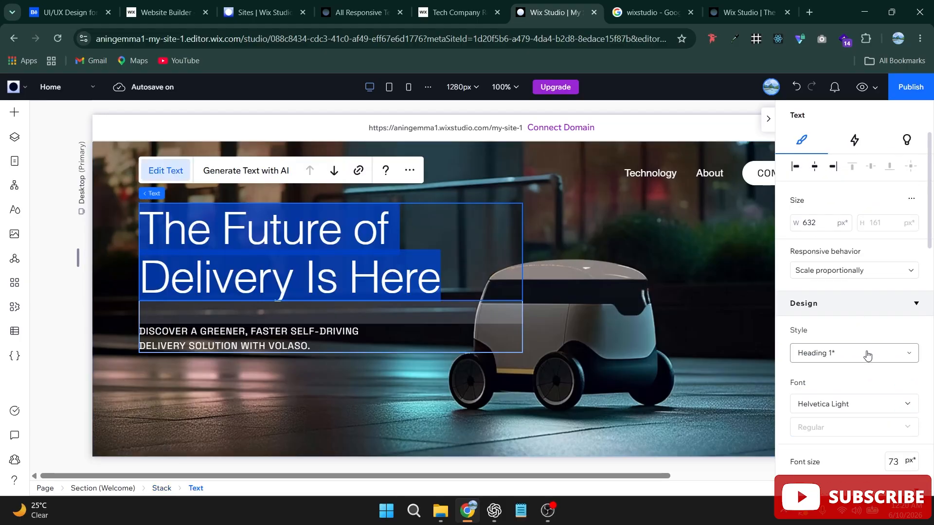
pyautogui.scroll(-9, 867, 355)
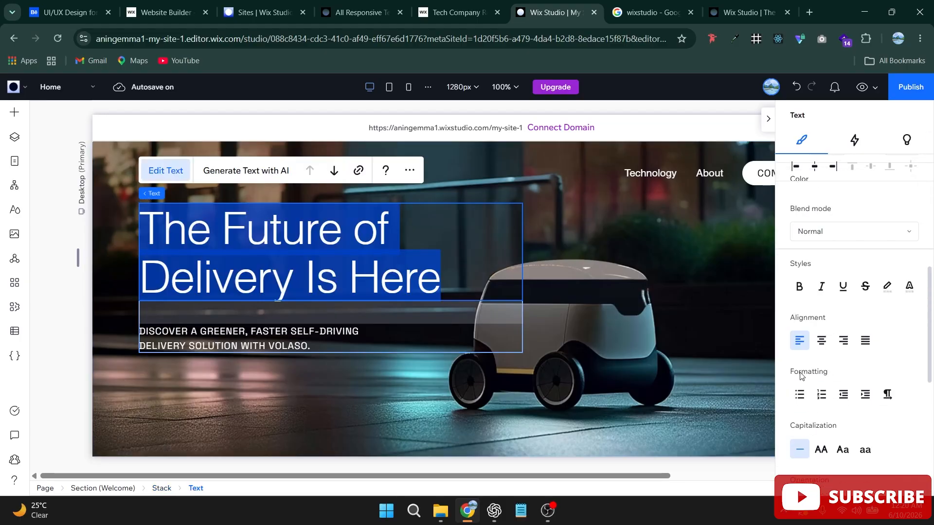
pyautogui.click(821, 341)
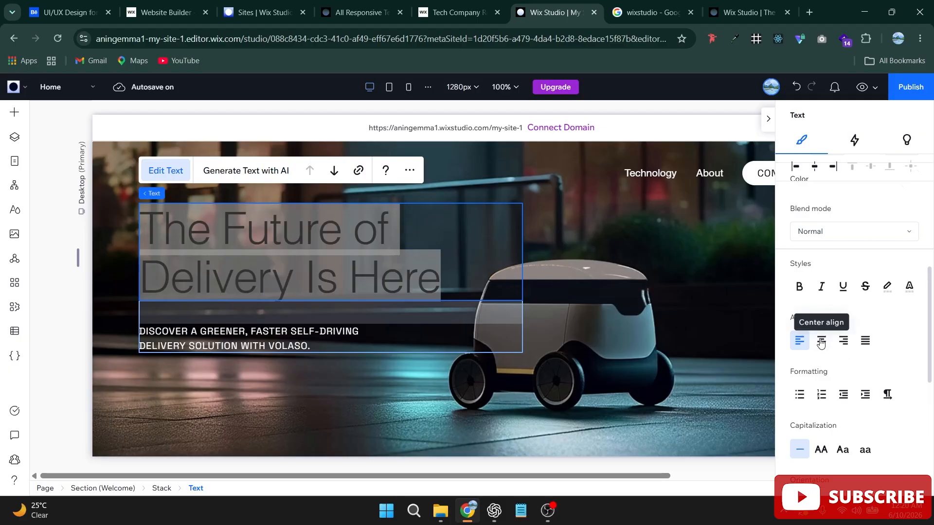
pyautogui.click(871, 344)
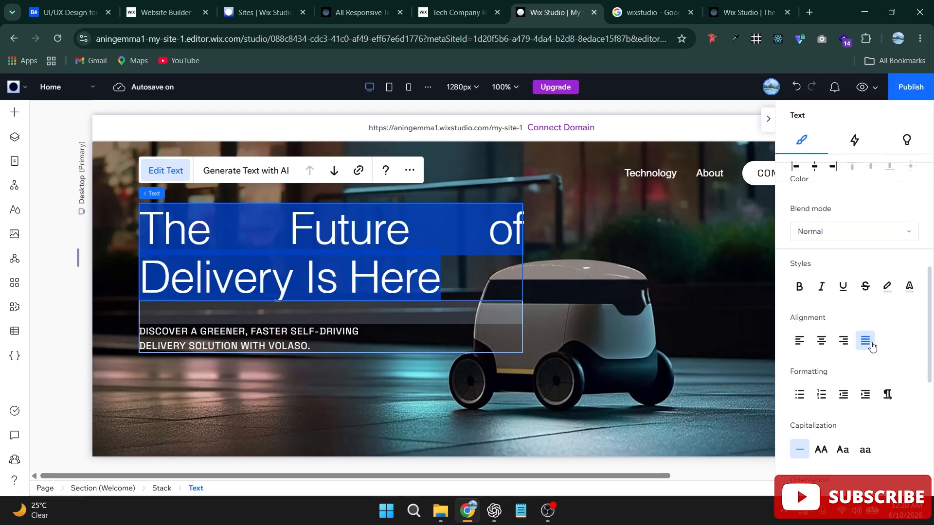
pyautogui.click(844, 343)
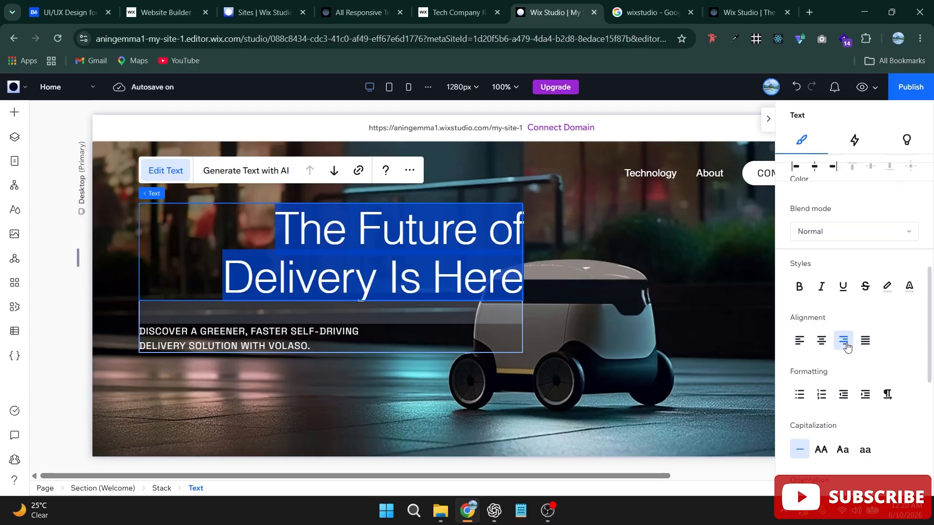
pyautogui.click(798, 342)
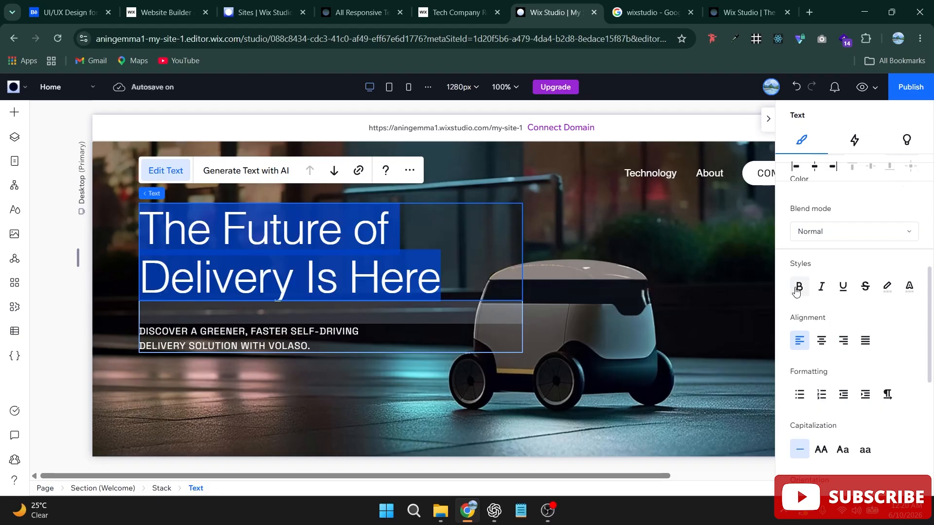
# Make the whole hero heading bold and italicize only the word "Delivery"
pyautogui.click(821, 287)
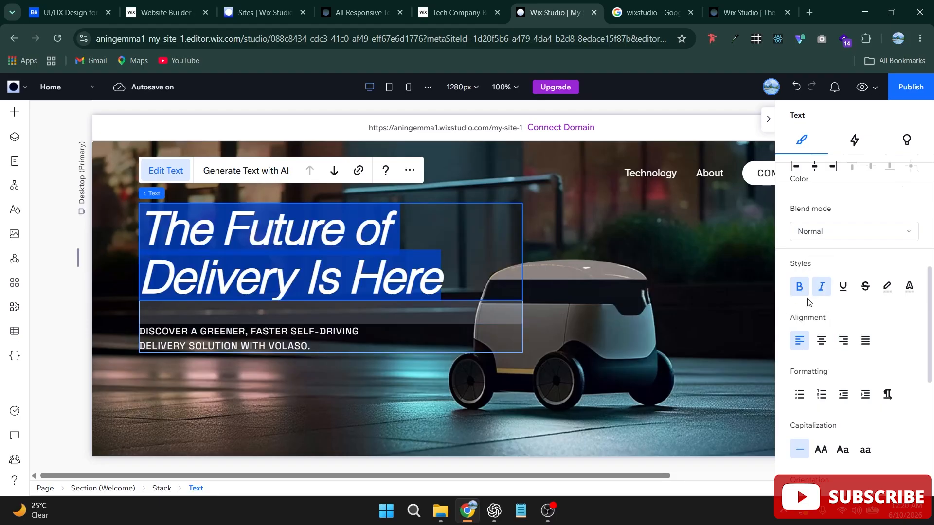
pyautogui.click(821, 287)
pyautogui.moveTo(293, 277); pyautogui.dragTo(139, 278)
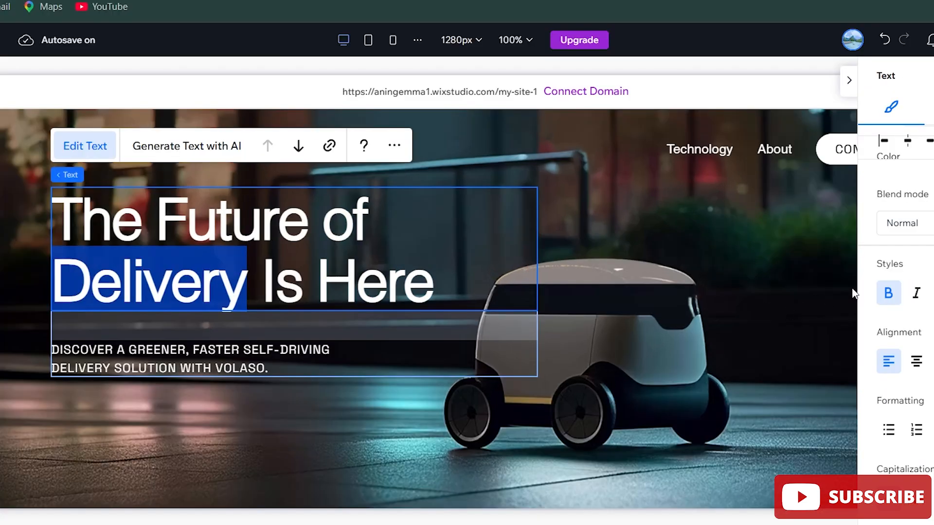
pyautogui.click(916, 293)
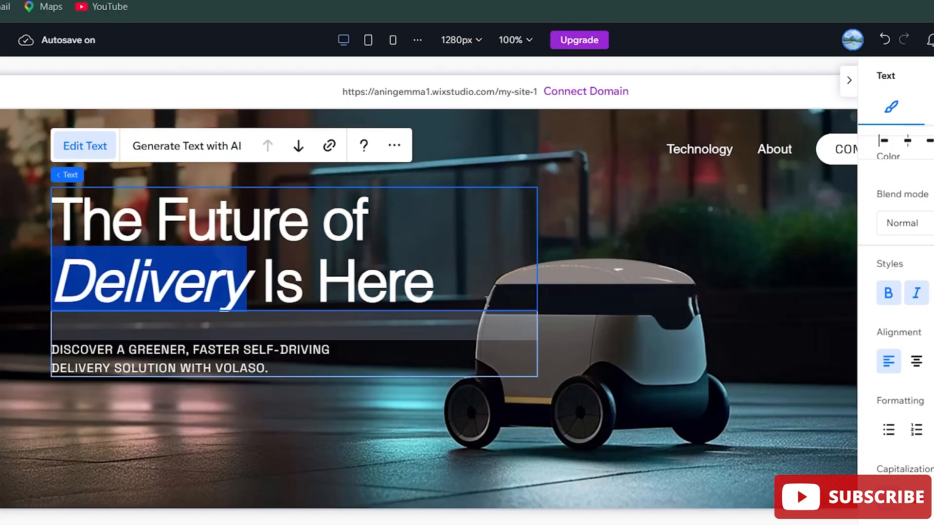
pyautogui.click(479, 269)
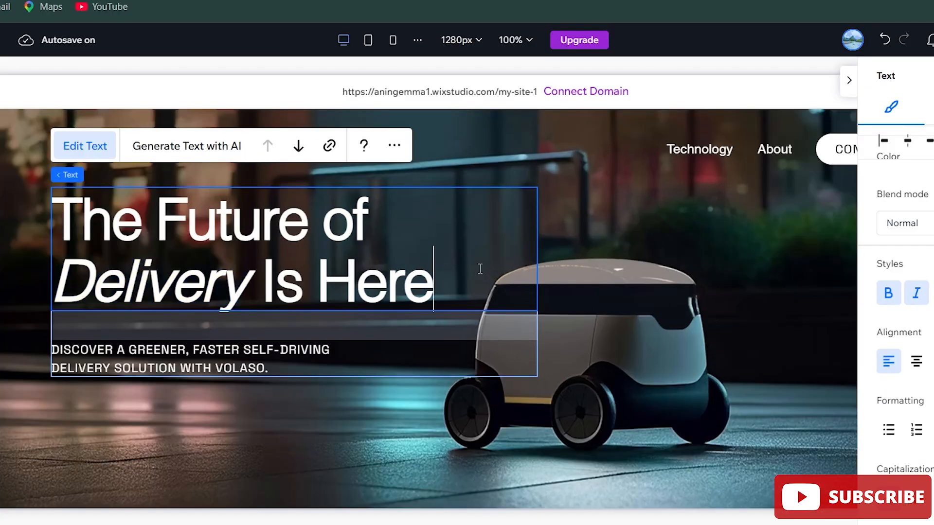
# Look over the Home page's hero and Vision sections and the parent elements that contain the hero heading
pyautogui.scroll(-3, 581, 300)
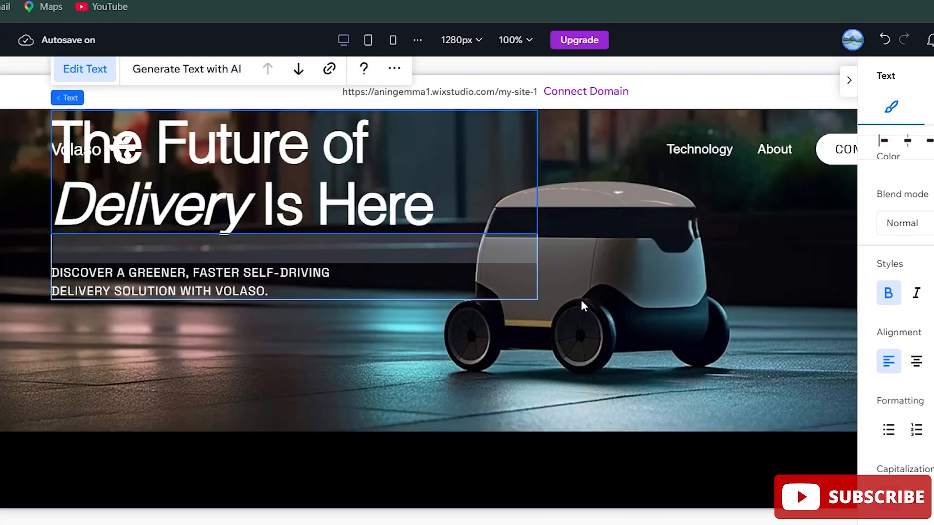
pyautogui.scroll(3, 581, 299)
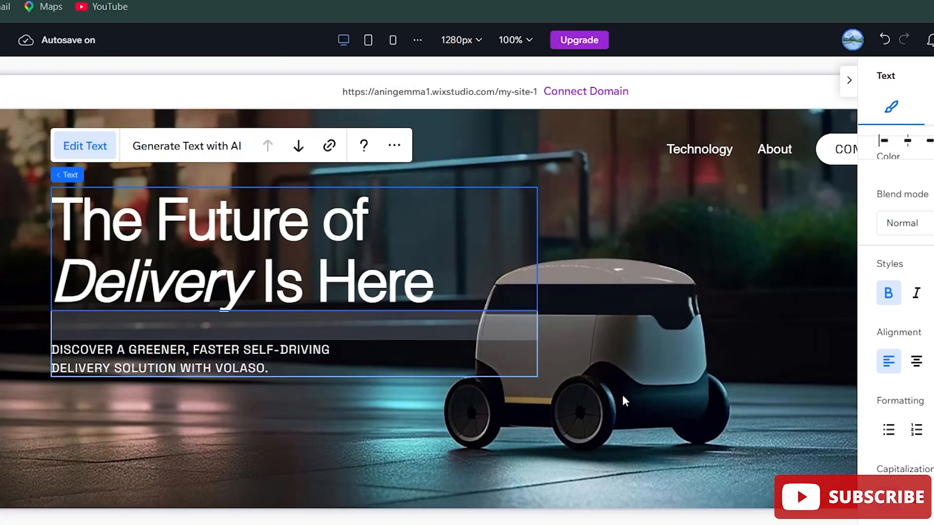
pyautogui.scroll(-10, 772, 381)
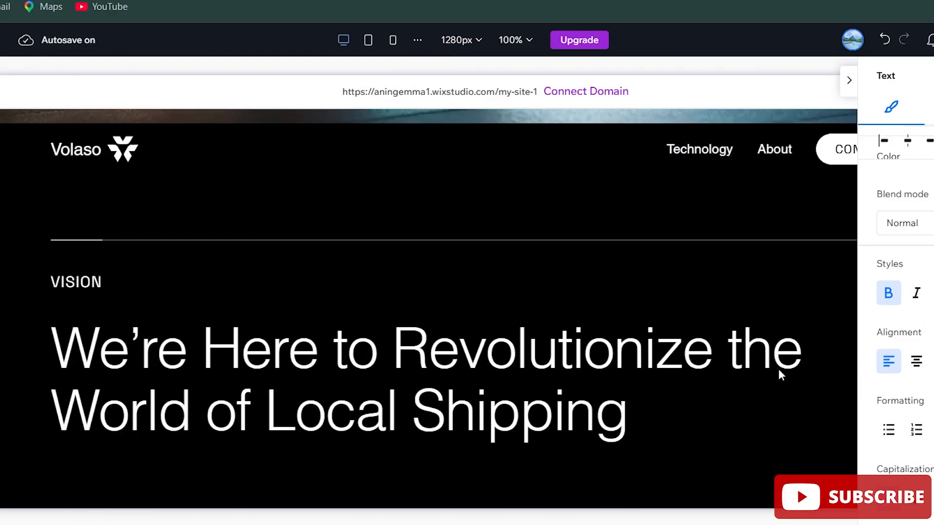
pyautogui.scroll(10, 739, 362)
pyautogui.scroll(2, 545, 283)
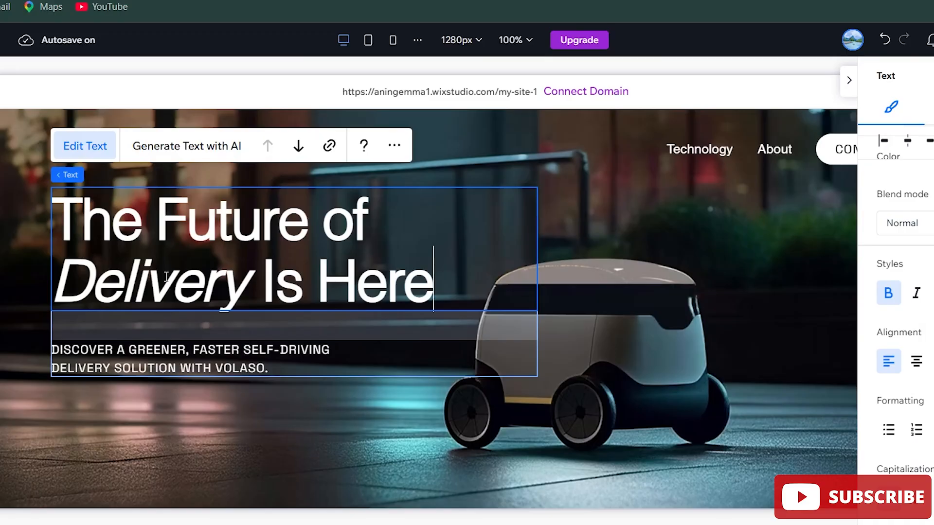
pyautogui.moveTo(136, 180)
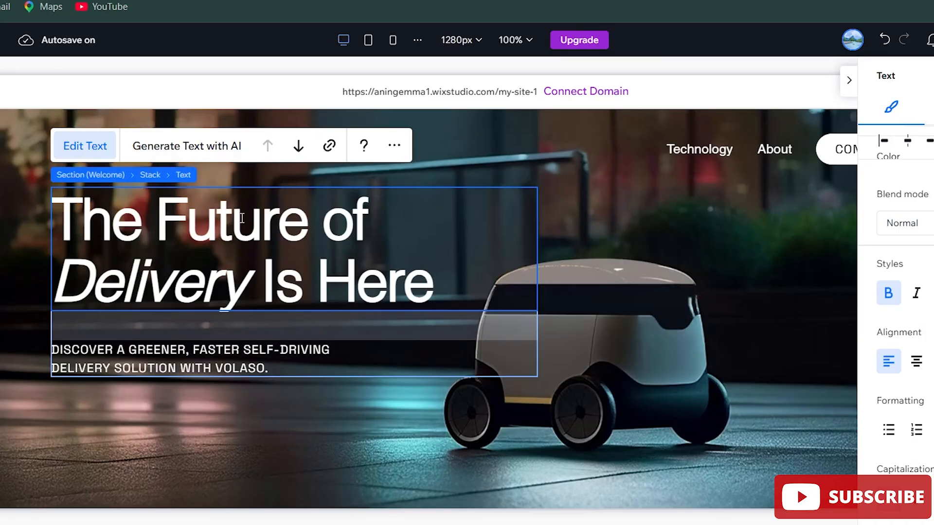
pyautogui.click(249, 413)
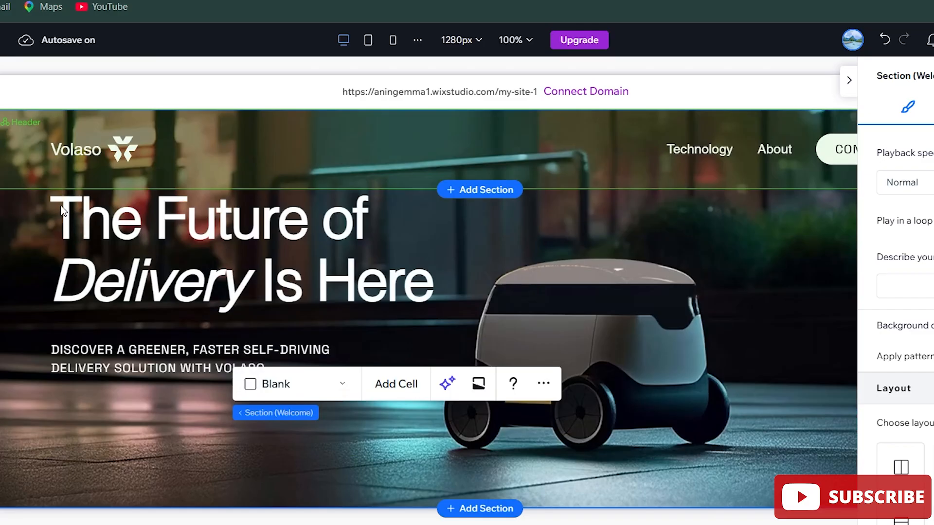
# Reduce the item spacing between the heading and the subtitle in the hero text stack to 3.8%
pyautogui.click(105, 230)
pyautogui.click(74, 209)
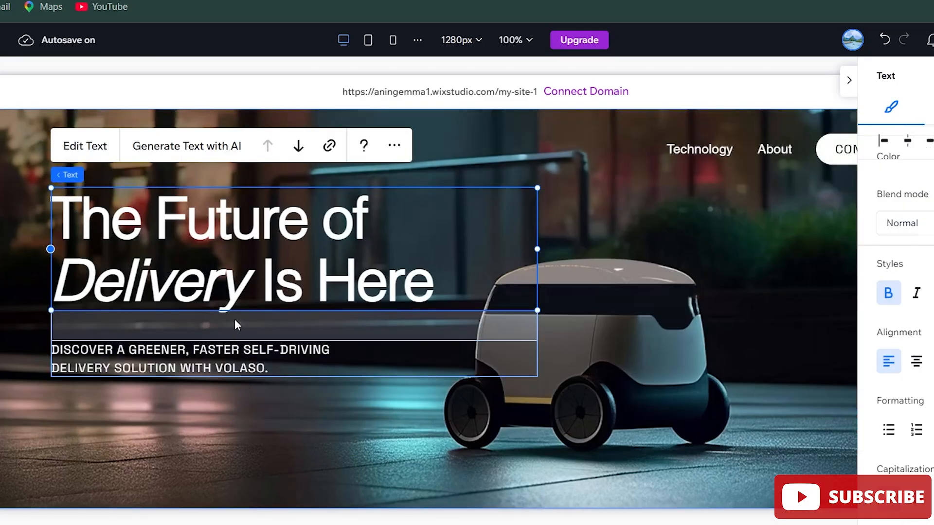
pyautogui.click(249, 326)
pyautogui.click(252, 326)
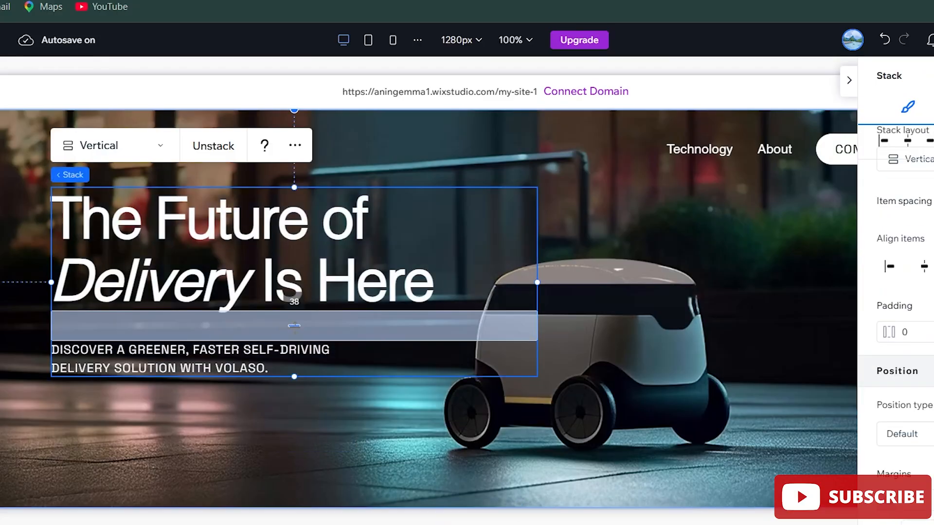
pyautogui.moveTo(294, 326)
pyautogui.mouseDown()
pyautogui.moveTo(294, 375)
pyautogui.moveTo(295, 320)
pyautogui.mouseUp()
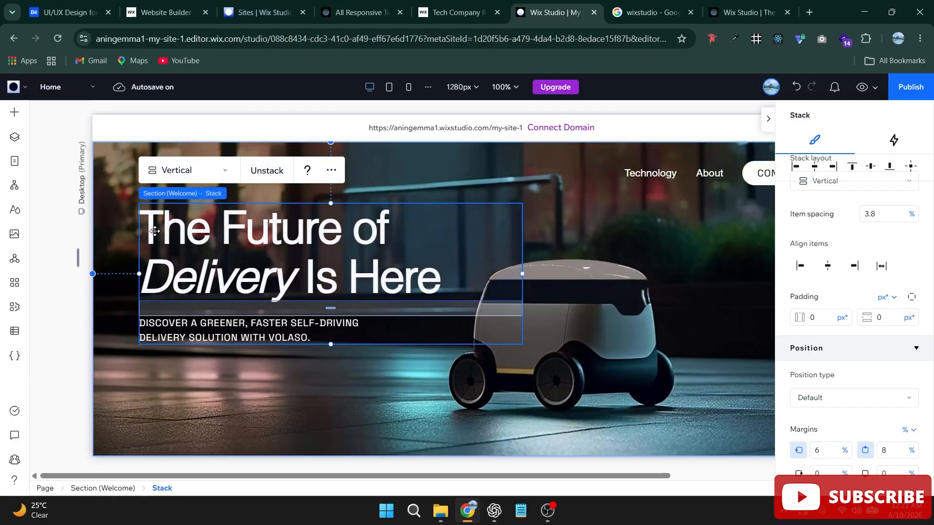
# Move the hero text stack down in the Welcome section to a top margin of about 19.9%, aligned with the logo's left edge
pyautogui.moveTo(155, 231); pyautogui.dragTo(158, 281)
pyautogui.moveTo(193, 274); pyautogui.dragTo(154, 323)
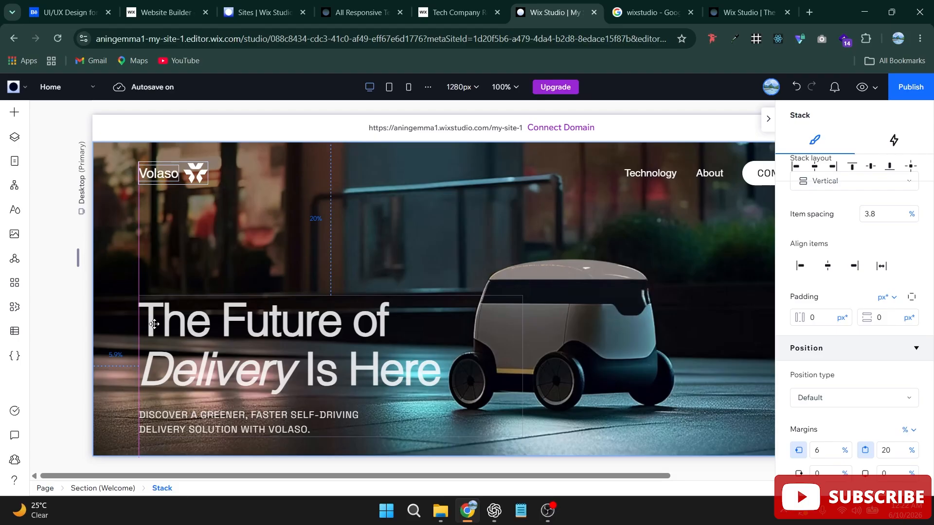
pyautogui.moveTo(154, 324); pyautogui.dragTo(150, 323)
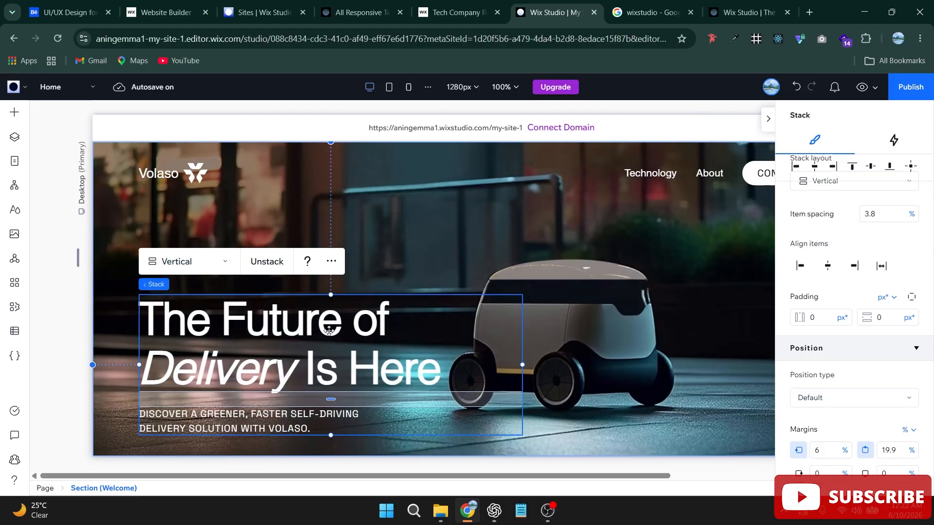
# Open the hero heading's text for editing and select only the word "Delivery"
pyautogui.click(258, 339)
pyautogui.press('Escape')
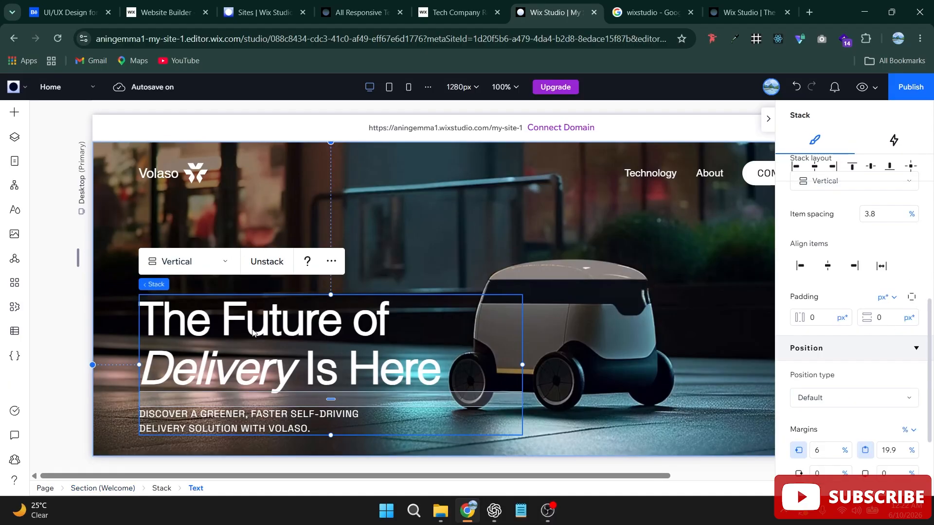
pyautogui.click(252, 333)
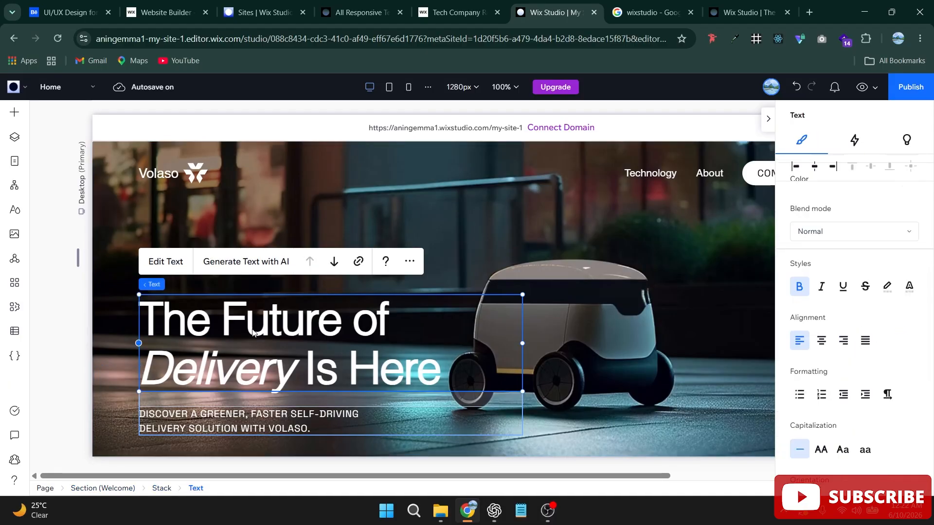
pyautogui.click(175, 264)
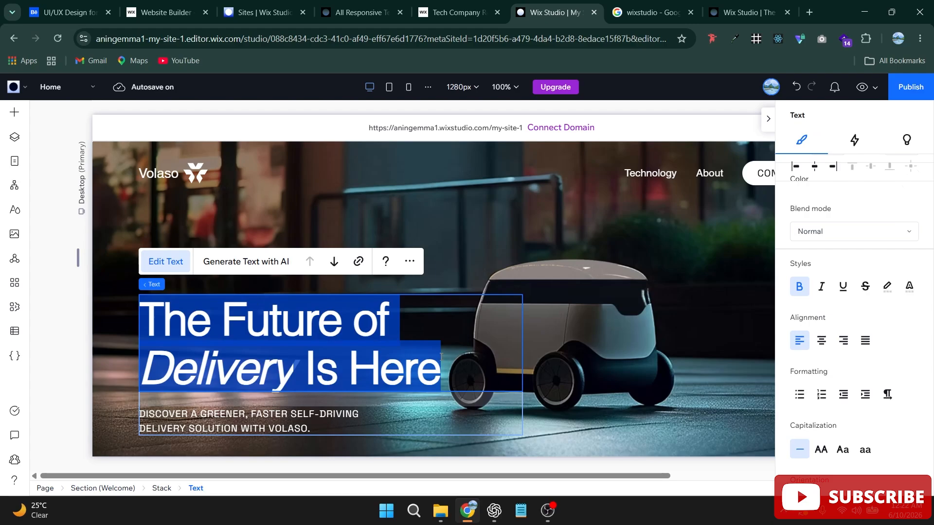
pyautogui.click(399, 365)
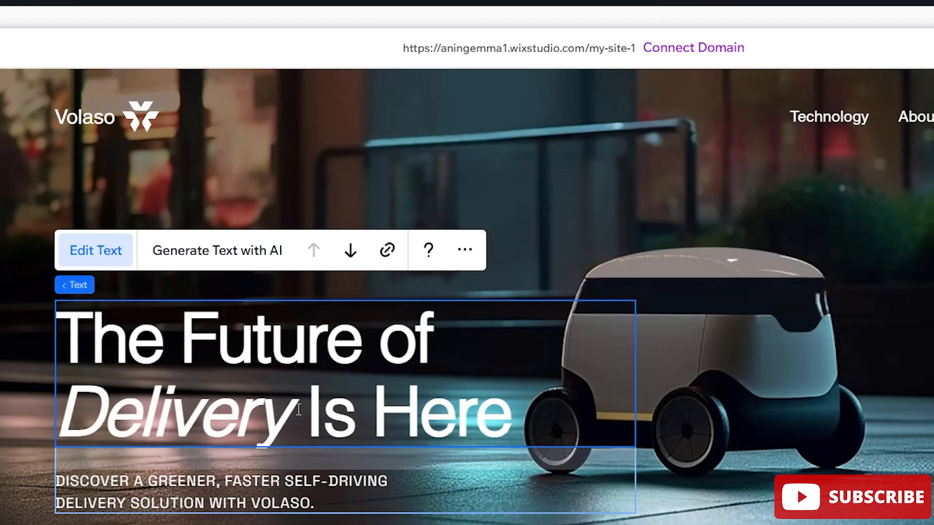
pyautogui.moveTo(293, 365); pyautogui.dragTo(145, 366)
pyautogui.click(141, 352)
# Replace the hero heading with "Building Digital Experiences for a Connected World" copied from the ChatGPT window, and italicize "Connected World"
pyautogui.click(107, 258)
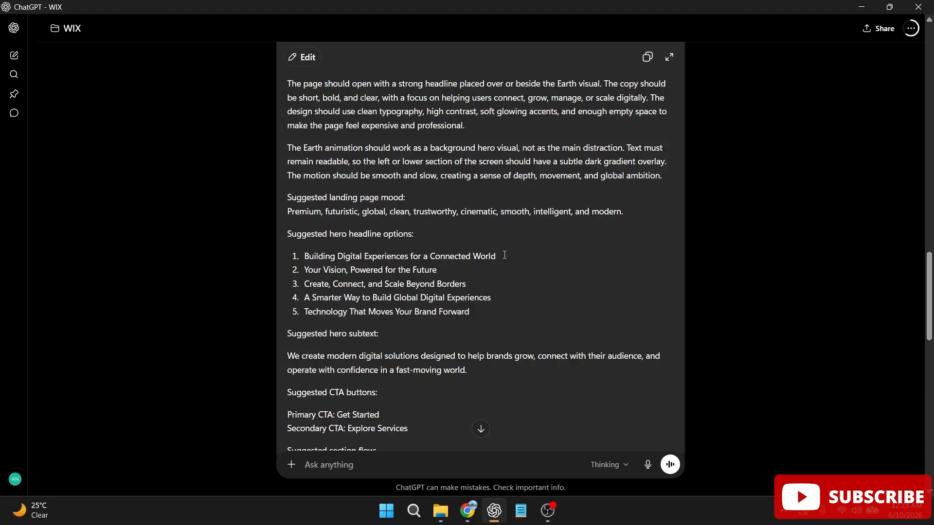
pyautogui.moveTo(496, 257); pyautogui.dragTo(306, 256)
pyautogui.hotkey('ctrl', 'c')
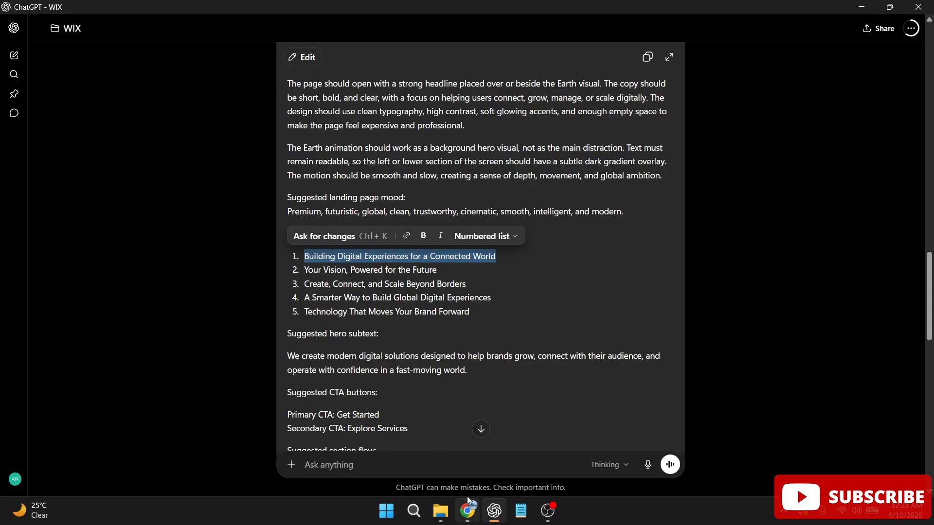
pyautogui.moveTo(467, 510)
pyautogui.click(457, 454)
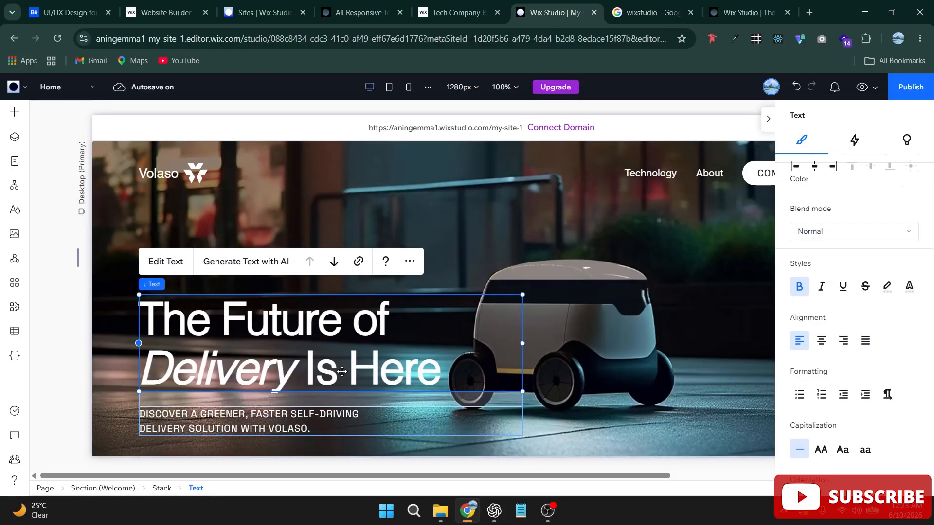
pyautogui.click(164, 261)
pyautogui.hotkey('ctrl', 'v')
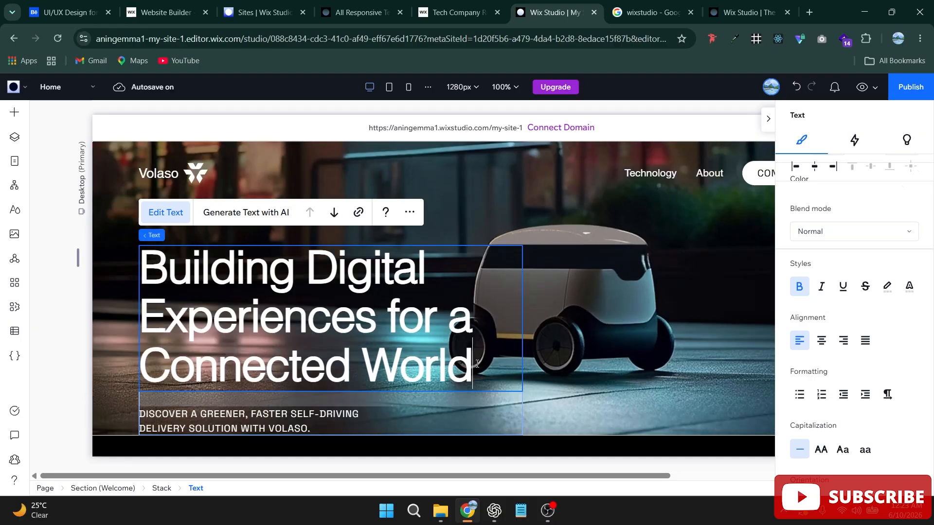
pyautogui.moveTo(472, 362); pyautogui.dragTo(144, 363)
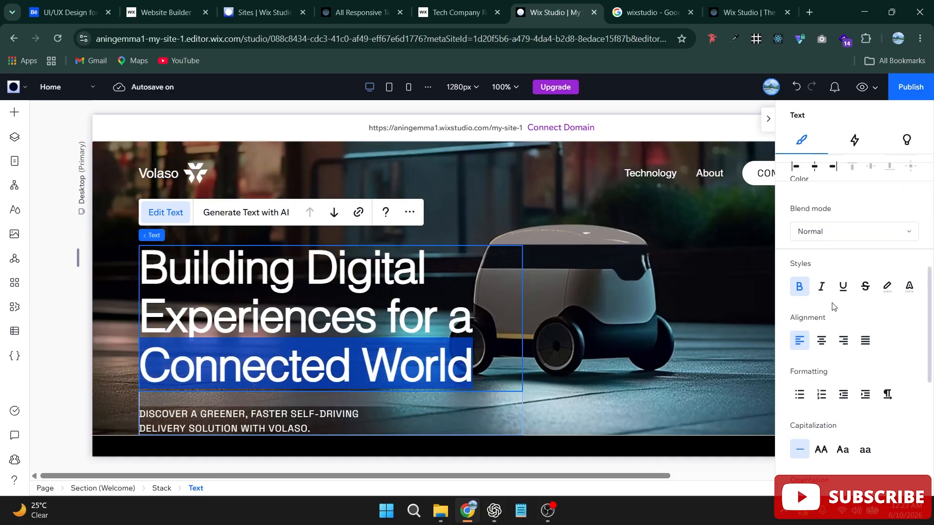
pyautogui.click(821, 286)
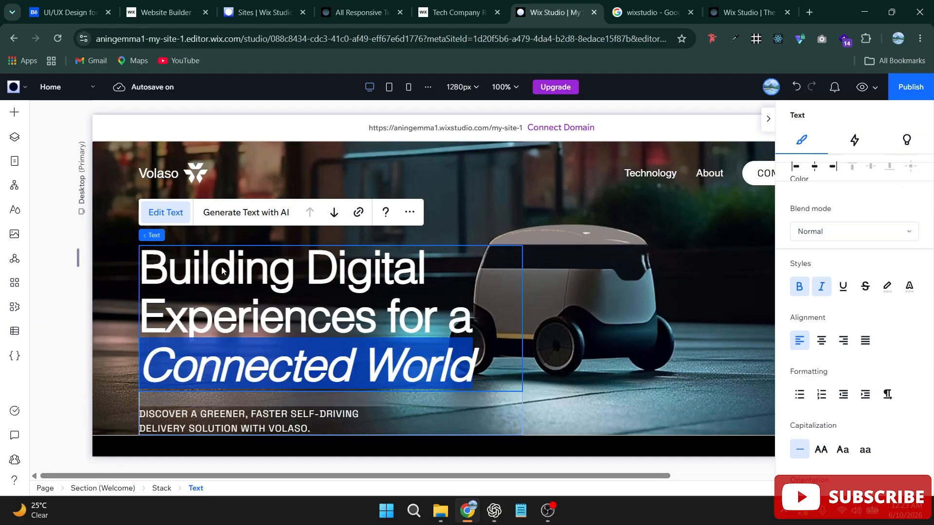
# Move the hero text stack up and slightly right in the Welcome section, to about X 133 px and Y 185 px
pyautogui.click(142, 270)
pyautogui.click(151, 242)
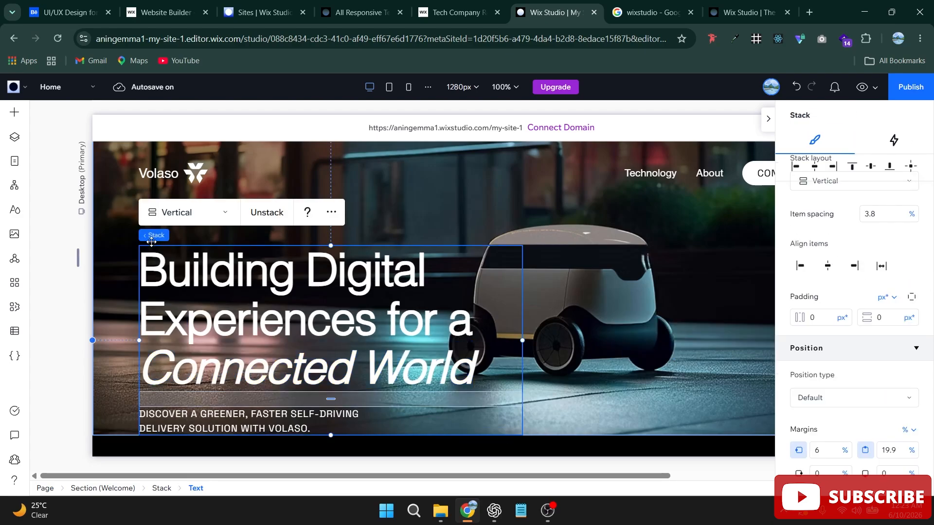
pyautogui.click(152, 242)
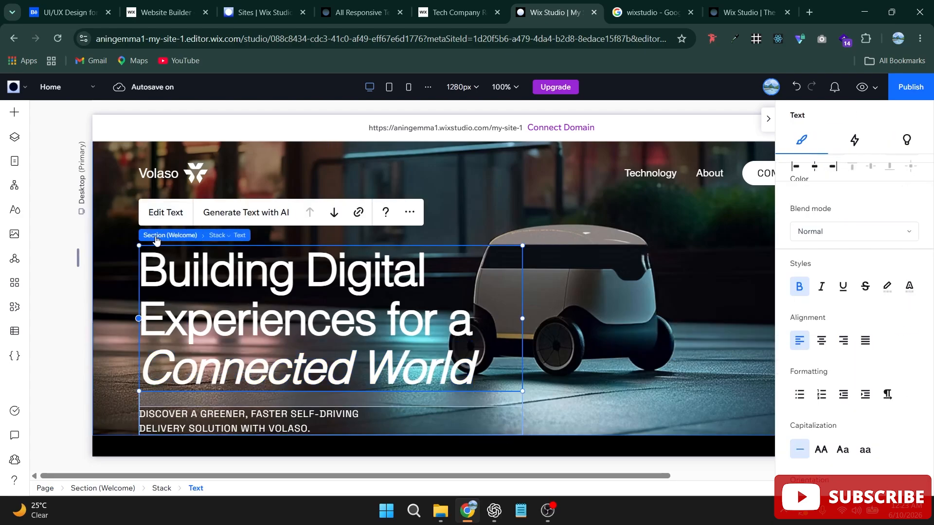
pyautogui.moveTo(512, 348); pyautogui.dragTo(512, 310)
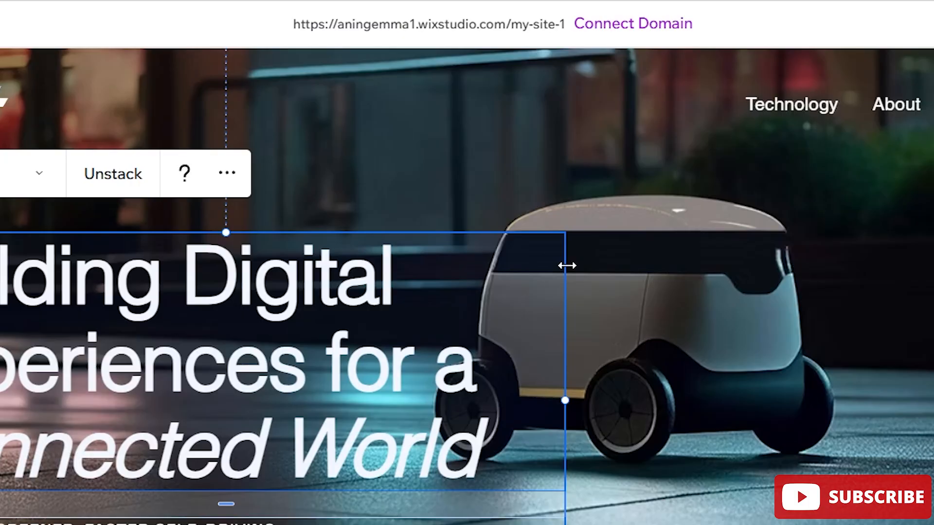
pyautogui.moveTo(562, 266); pyautogui.dragTo(584, 242)
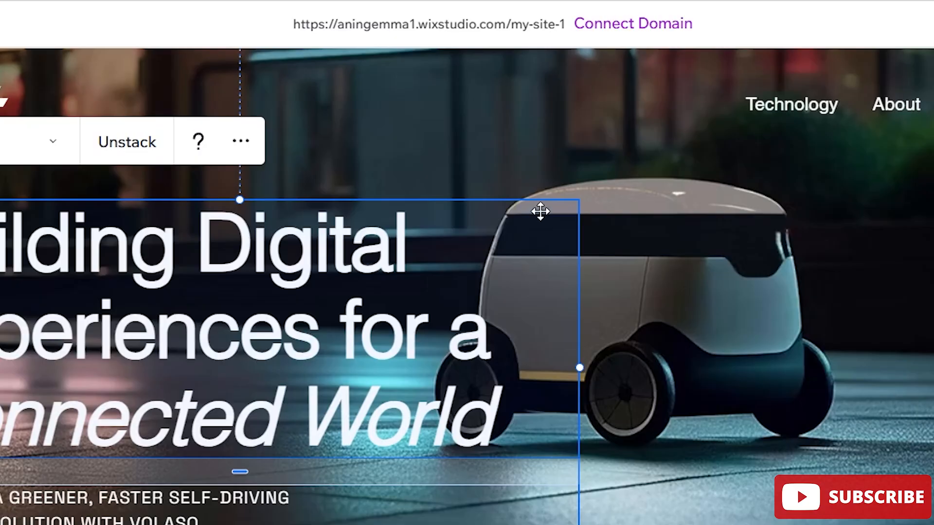
pyautogui.moveTo(540, 210)
pyautogui.mouseDown()
pyautogui.moveTo(536, 182)
pyautogui.moveTo(530, 239)
pyautogui.moveTo(531, 221)
pyautogui.mouseUp()
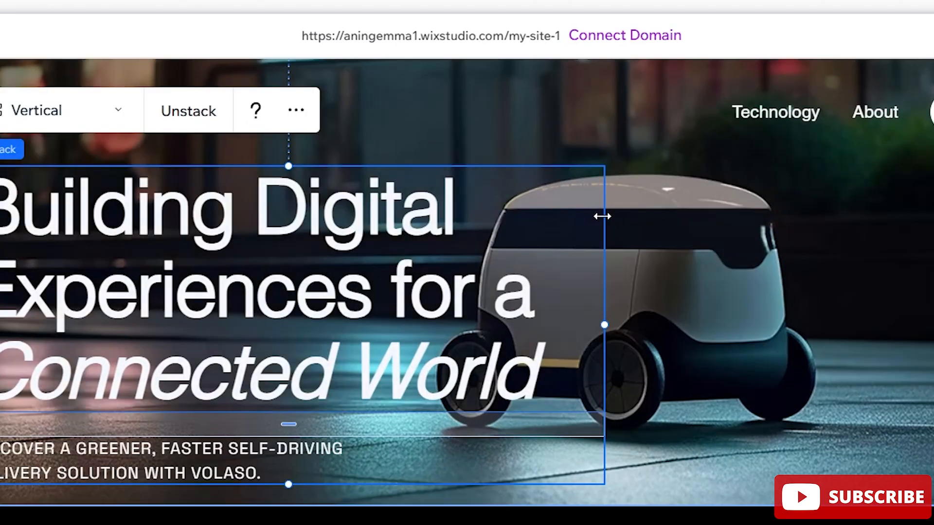
# Narrow the hero text stack to about 365 px to test the wrapping, and widen it again to about 638 px
pyautogui.moveTo(602, 216); pyautogui.dragTo(343, 230)
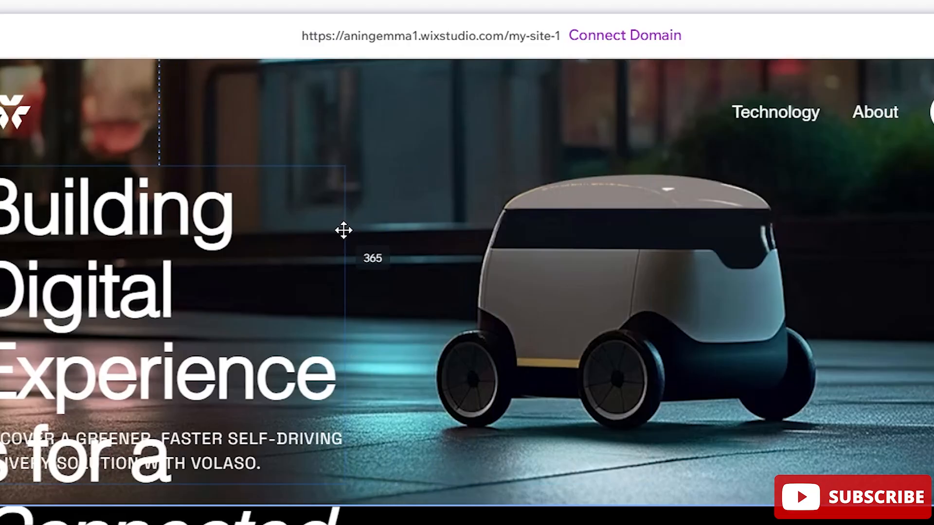
pyautogui.moveTo(343, 230); pyautogui.dragTo(559, 253)
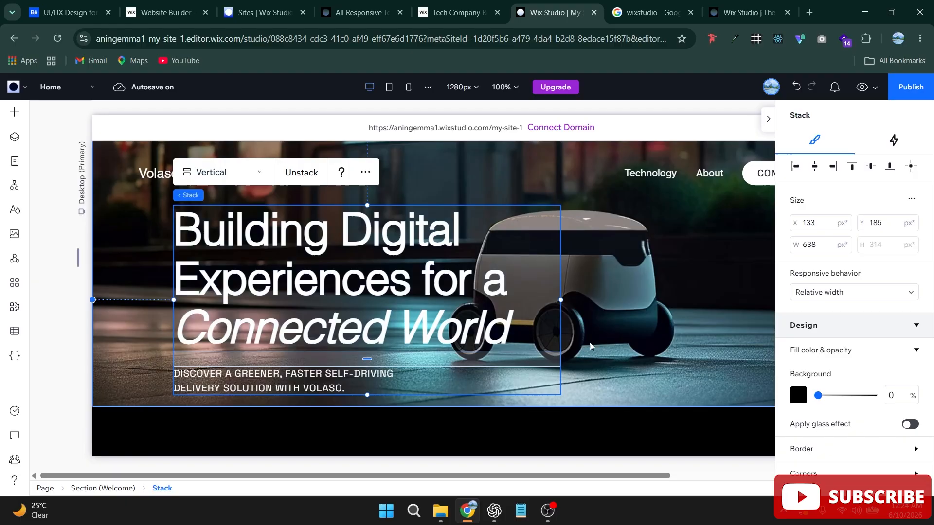
pyautogui.scroll(1, 590, 342)
pyautogui.scroll(-1, 586, 341)
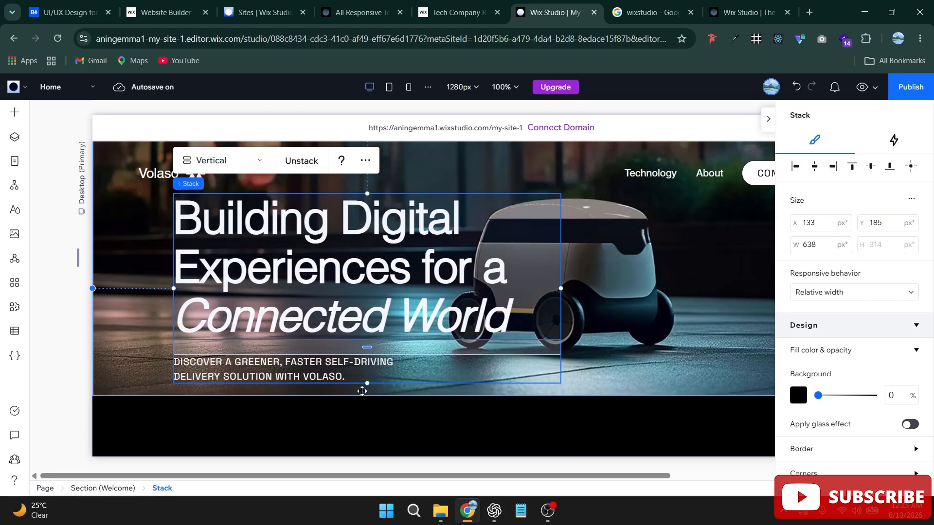
# Replace the hero subtitle with ChatGPT's "We create modern digital solutions designed to help brands grow, connect with their audience, and operate with confidence in a fast-moving world."
pyautogui.click(277, 371)
pyautogui.click(201, 322)
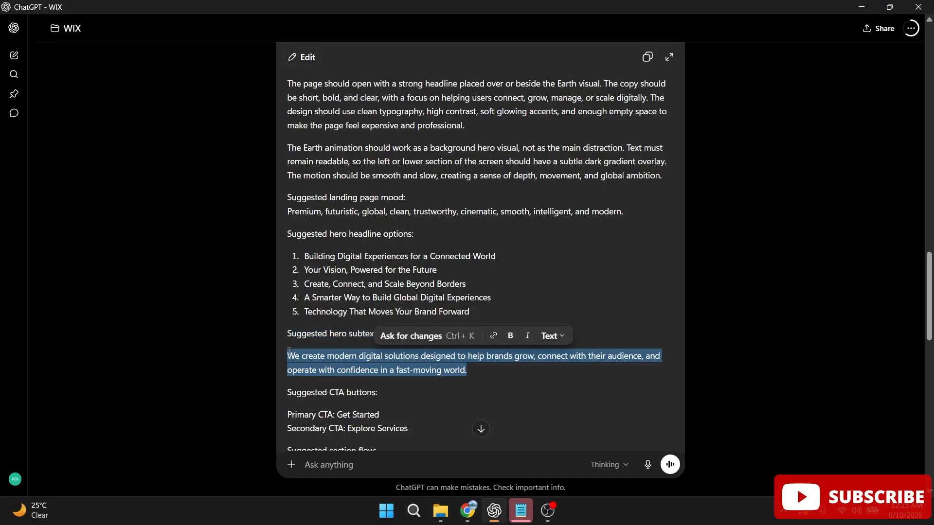
pyautogui.click(493, 510)
pyautogui.click(468, 510)
pyautogui.write('We create modern digital solutions designed to help brands grow, connect with their audience, and operate with confidence in a fast-moving world.')
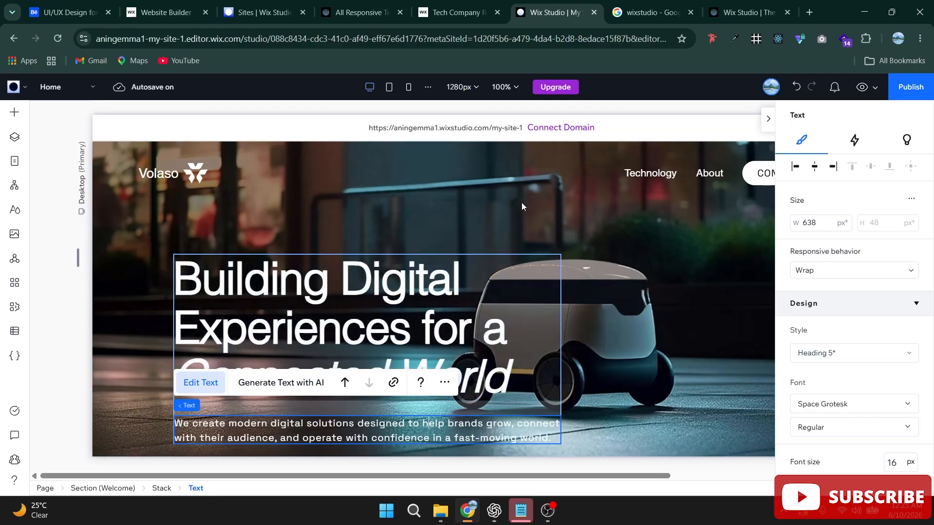
pyautogui.click(521, 200)
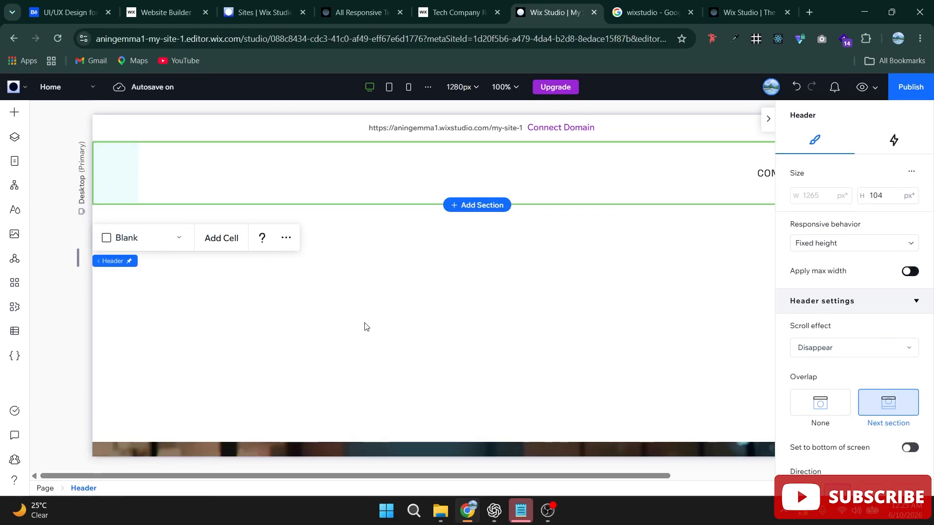
pyautogui.click(435, 337)
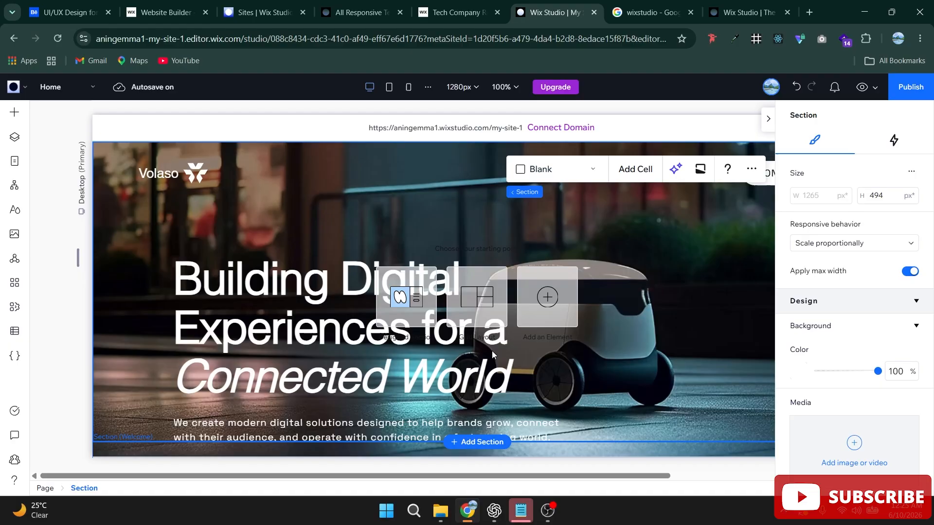
pyautogui.scroll(-3, 640, 329)
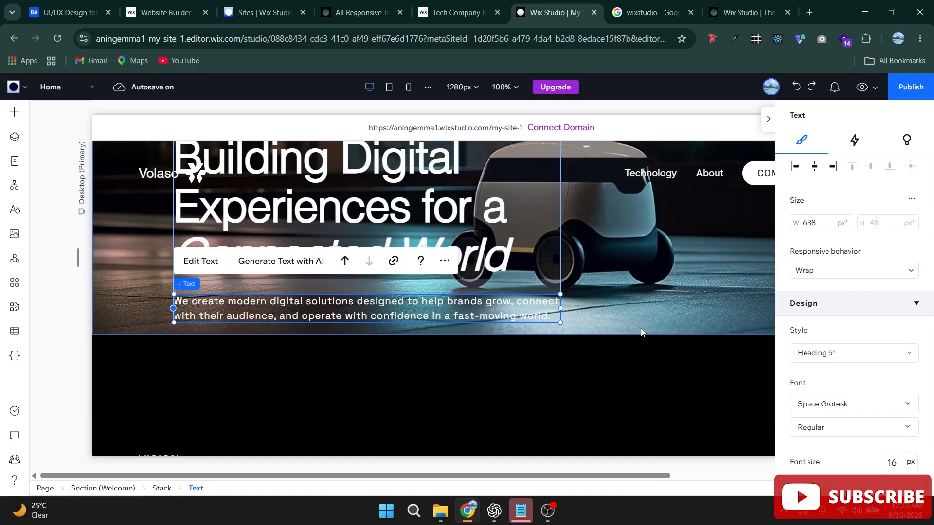
pyautogui.scroll(3, 641, 328)
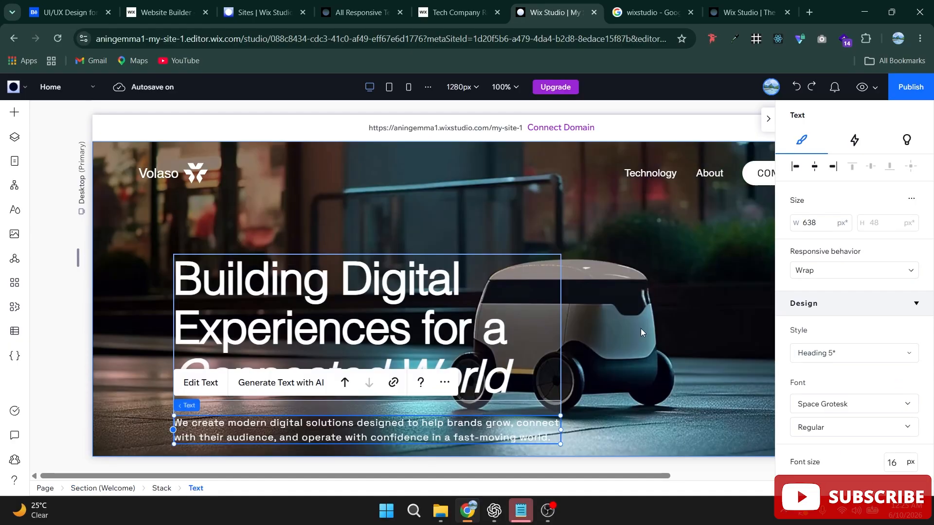
# Select the Welcome section and examine where it sits among the Home page's layers
pyautogui.click(767, 121)
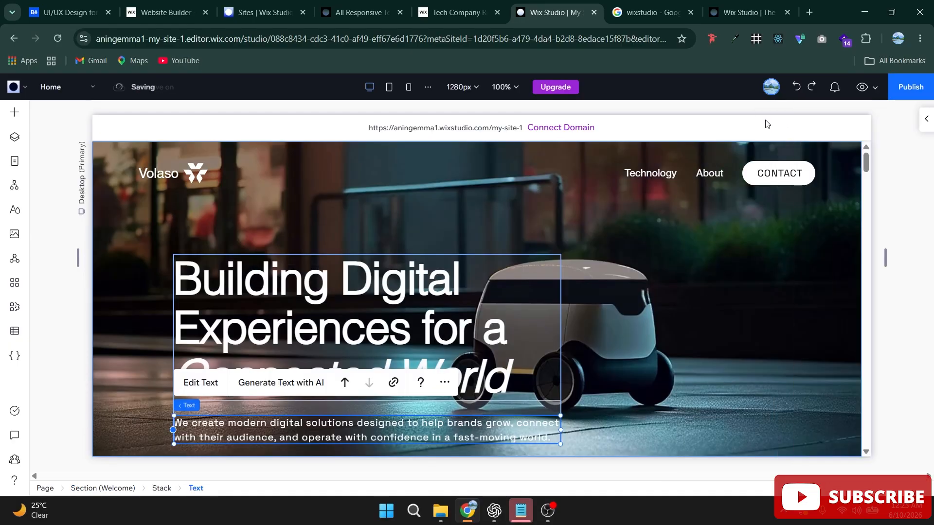
pyautogui.click(681, 242)
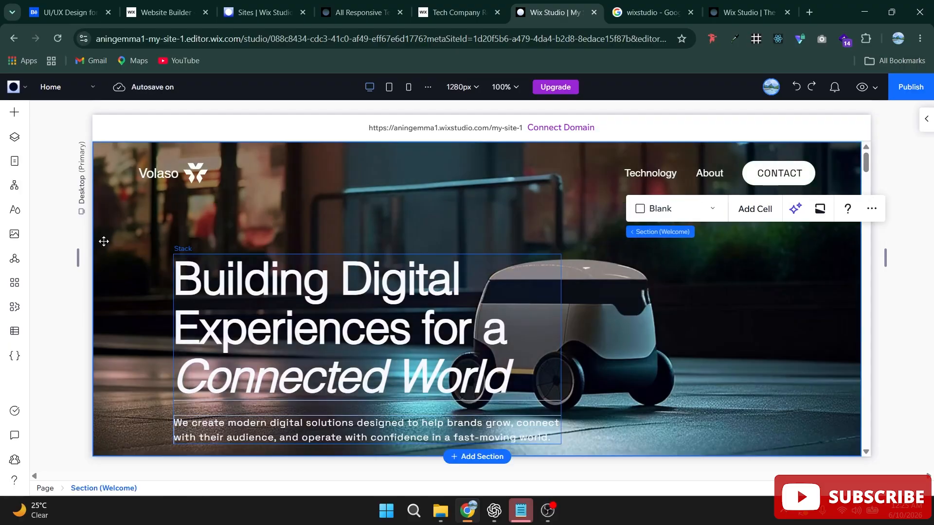
pyautogui.click(15, 145)
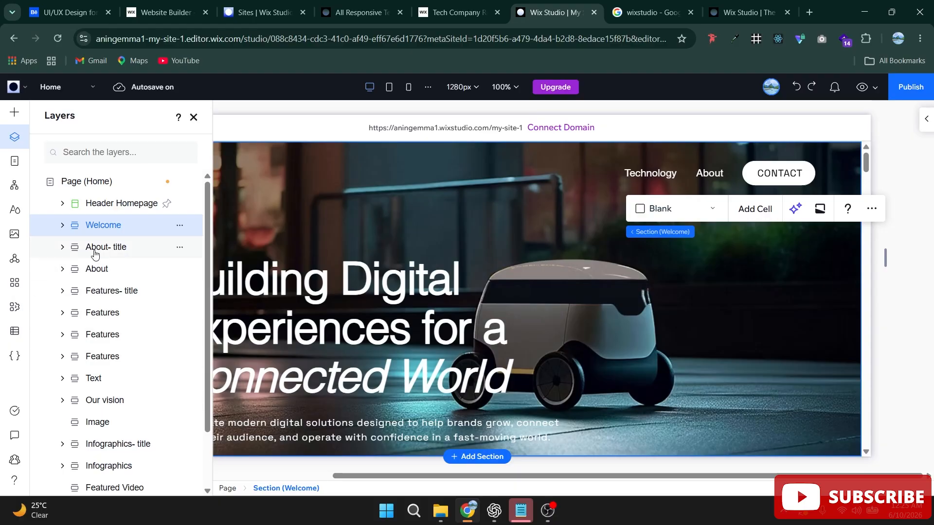
pyautogui.click(276, 337)
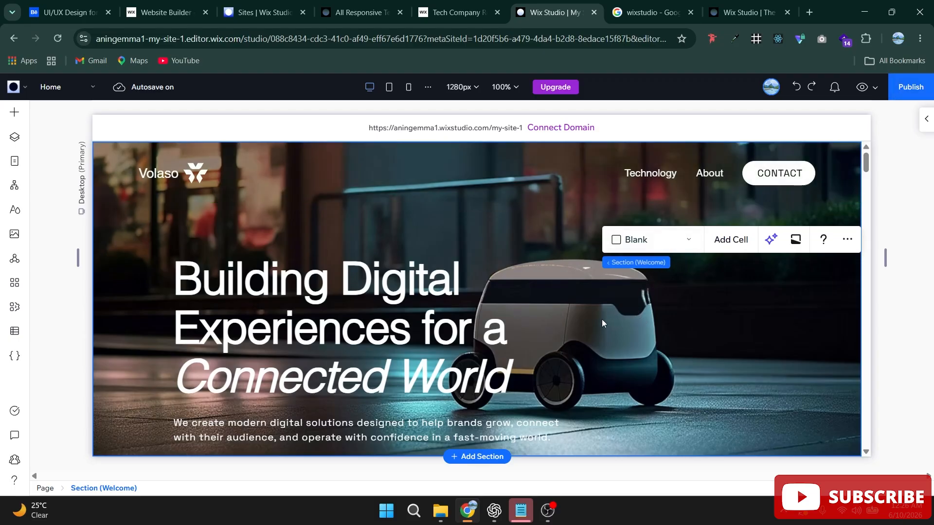
# Show the Welcome section's design settings and look over its background color and media options
pyautogui.moveTo(611, 310)
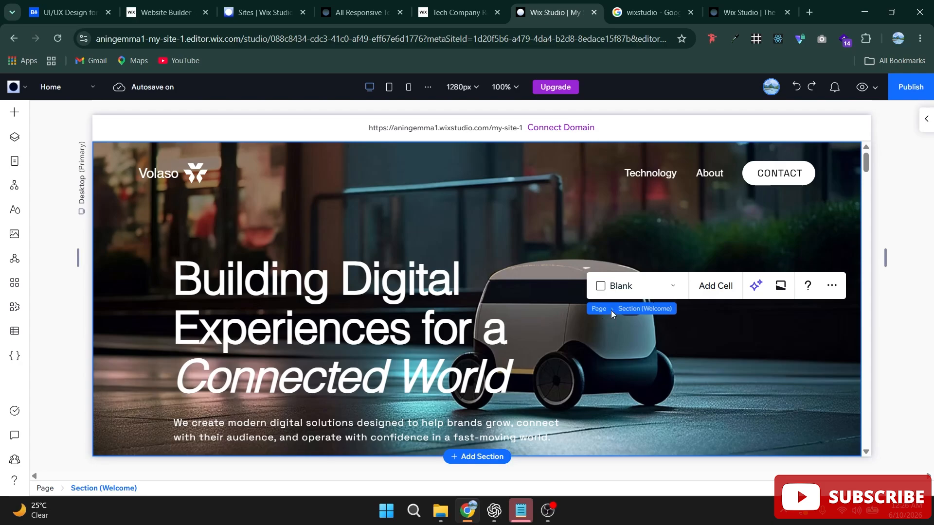
pyautogui.click(923, 120)
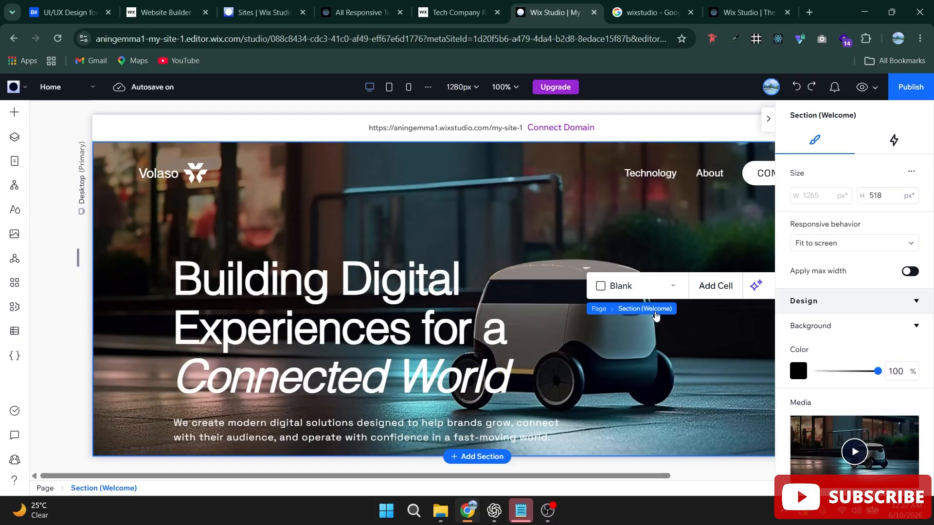
pyautogui.scroll(-3, 870, 301)
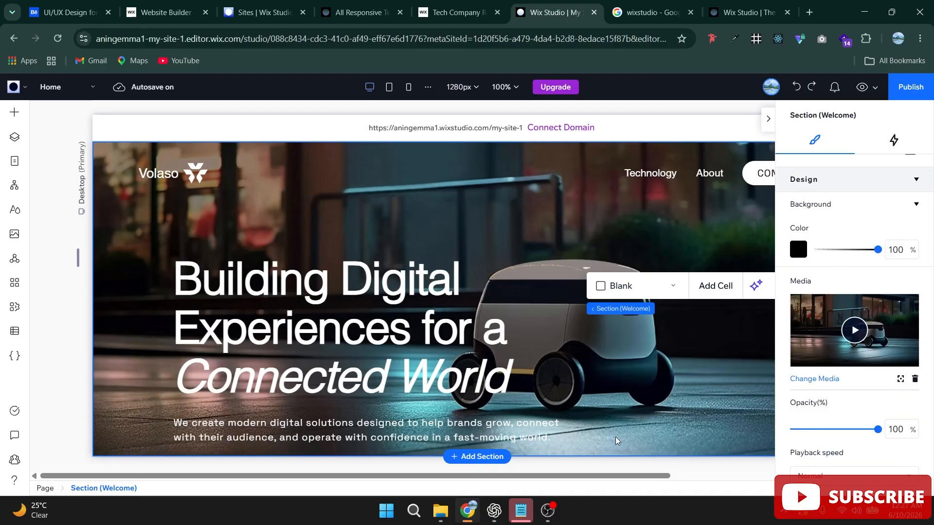
# Switch to ChatGPT and view the generated image of Earth from space at sunrise in full size
pyautogui.click(497, 516)
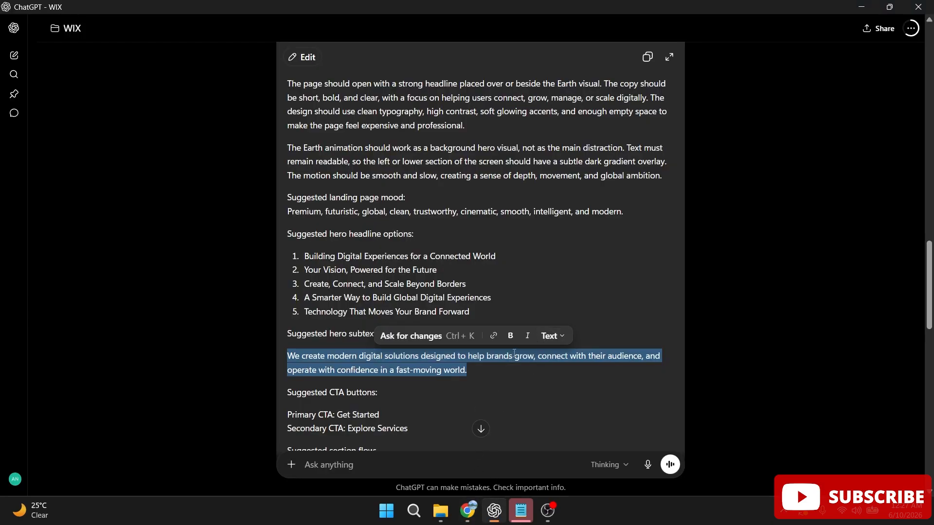
pyautogui.scroll(20, 521, 337)
pyautogui.scroll(-2, 522, 263)
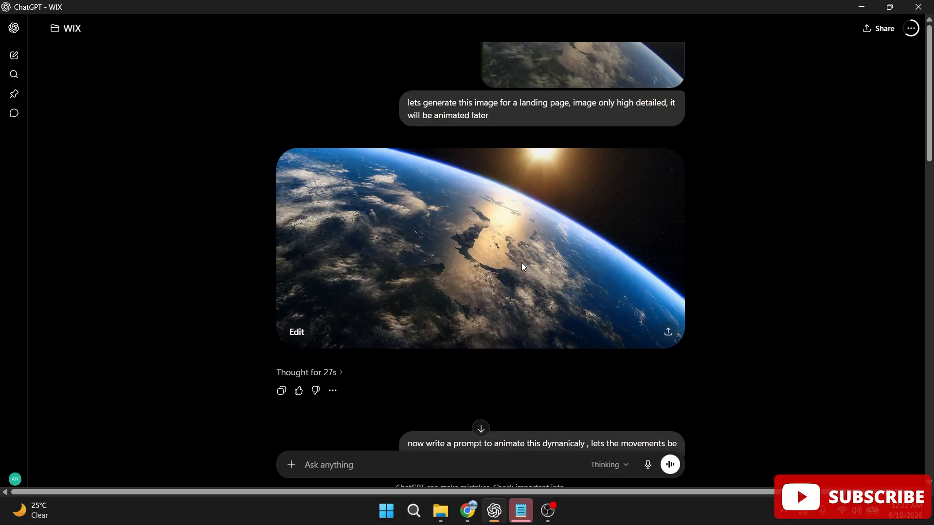
pyautogui.click(521, 261)
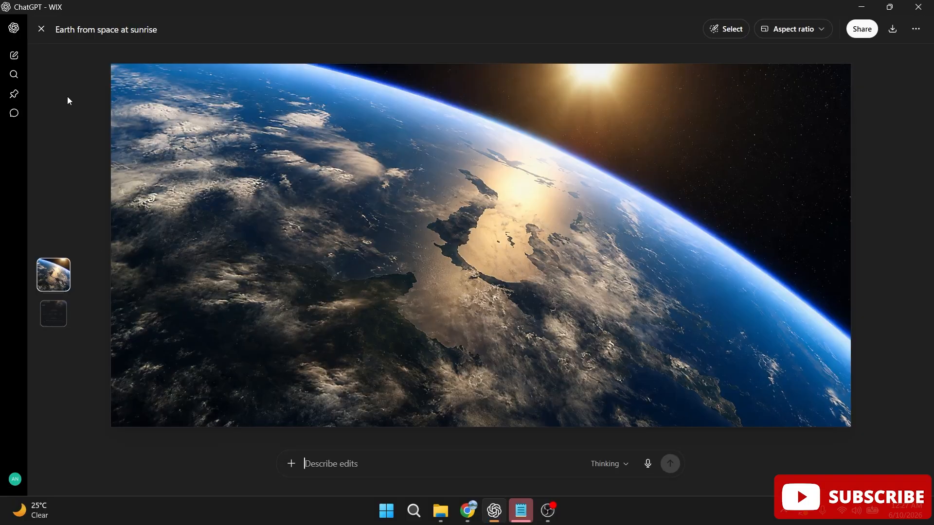
pyautogui.click(50, 34)
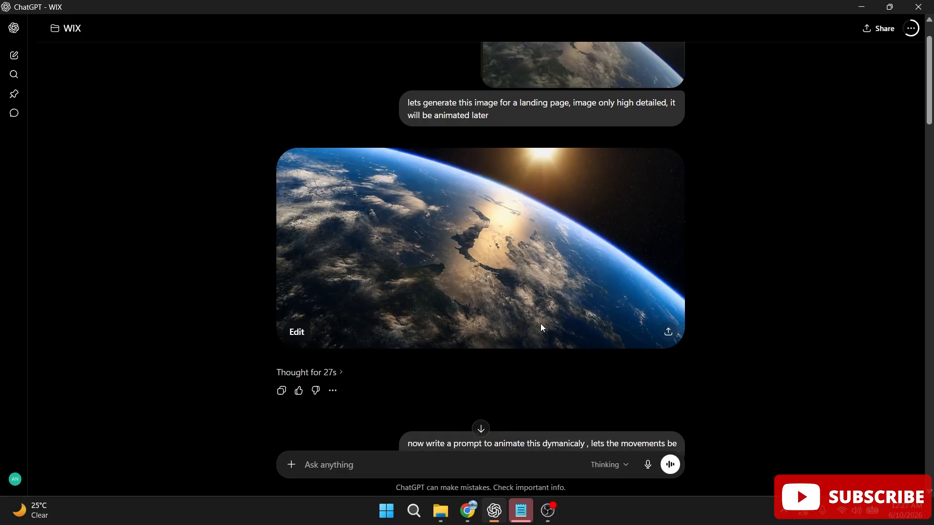
# Compare the Earth visual in the Behance marketing agency design with ChatGPT's generated Earth from space at sunrise image
pyautogui.scroll(1, 541, 324)
pyautogui.click(467, 510)
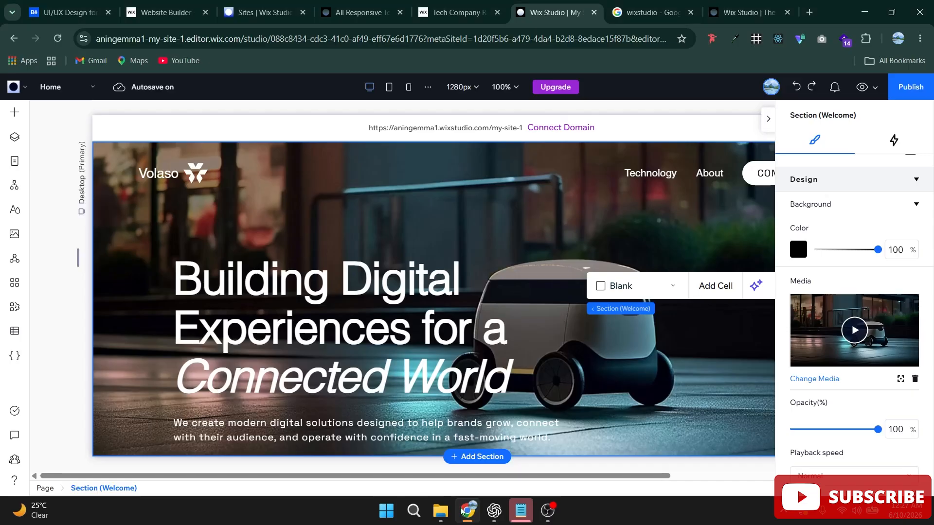
pyautogui.click(73, 12)
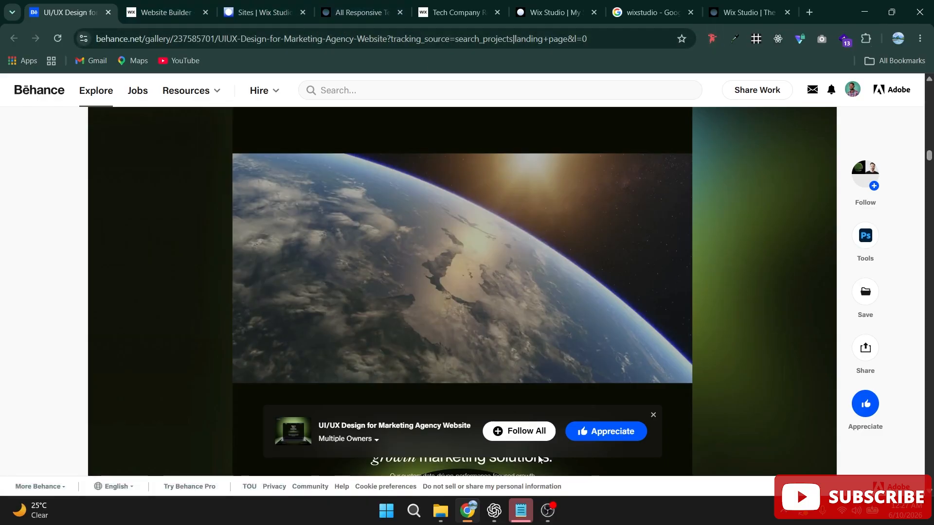
pyautogui.click(494, 510)
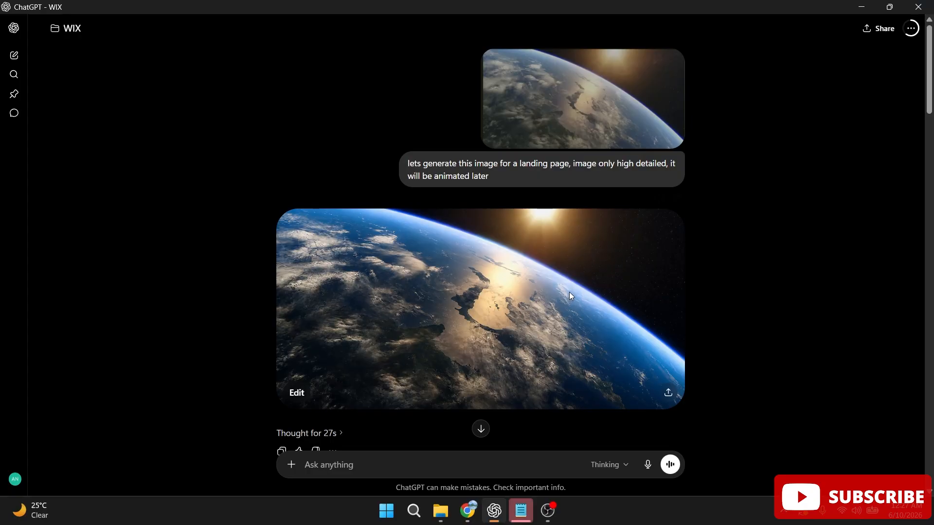
pyautogui.click(538, 301)
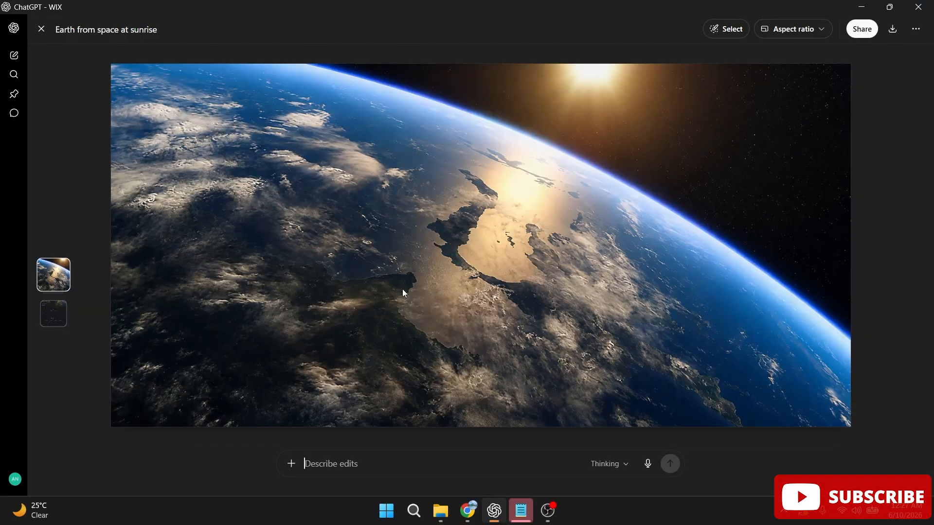
pyautogui.click(46, 34)
# Read through ChatGPT's animation prompt and landing page context, and view the generated futuristic digital solutions page mockup in full size
pyautogui.scroll(-10, 535, 293)
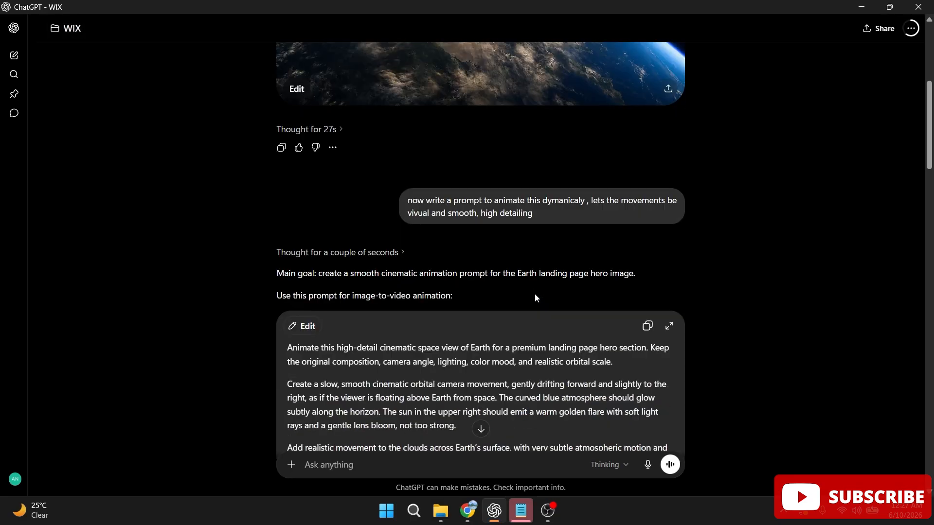
pyautogui.scroll(-9, 535, 293)
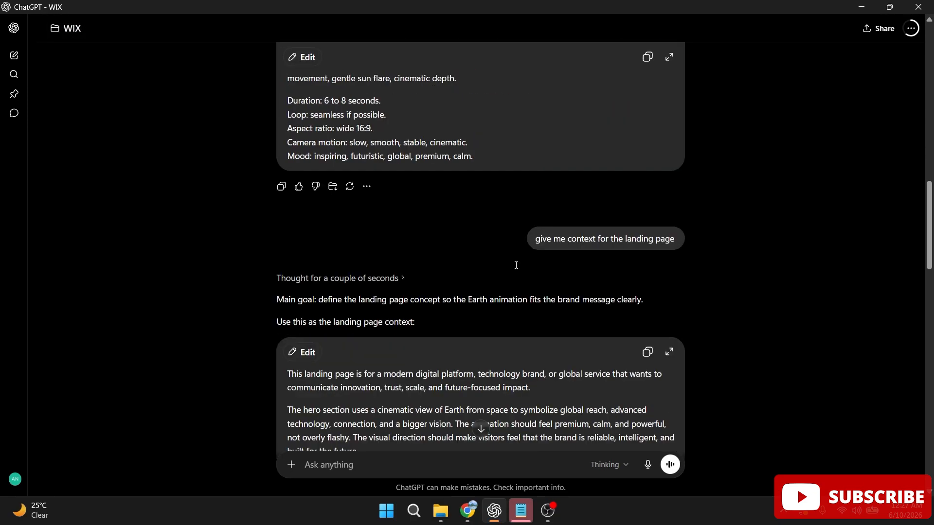
pyautogui.scroll(-4, 516, 268)
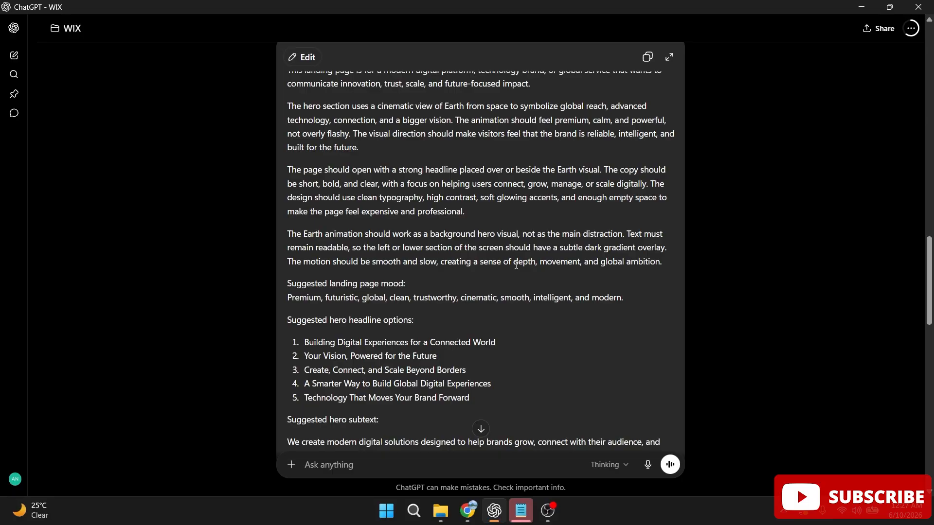
pyautogui.scroll(-8, 516, 265)
pyautogui.scroll(-8, 516, 265)
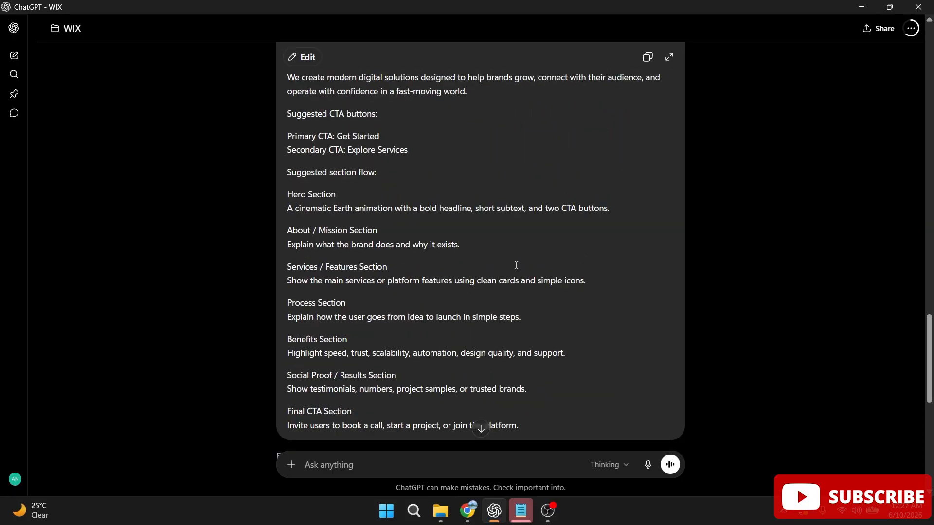
pyautogui.click(427, 253)
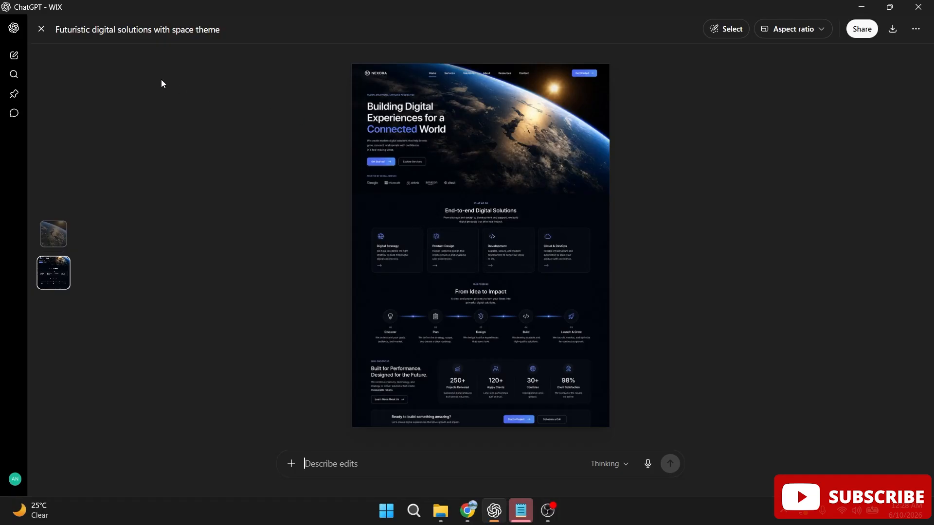
pyautogui.click(42, 29)
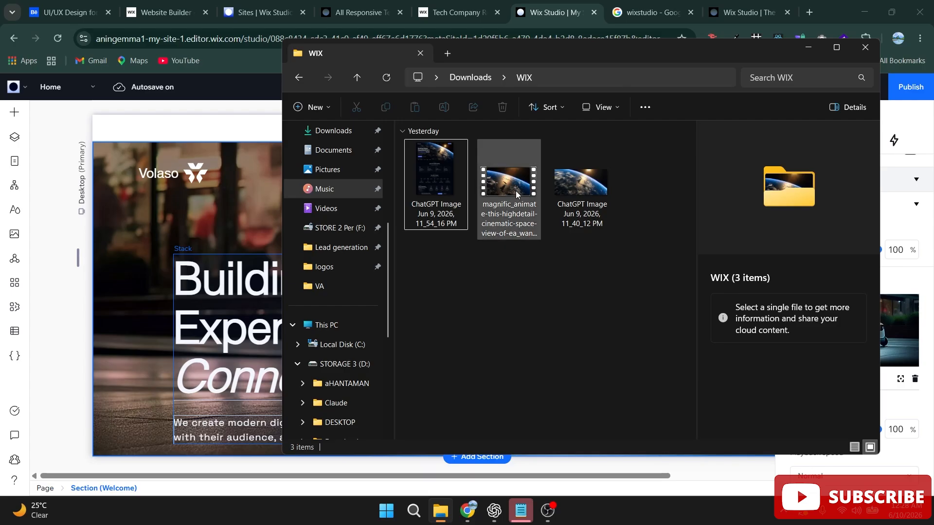
# Play the magnific_animate Earth video from the WIX downloads folder in Media Player and close the player
pyautogui.doubleClick(517, 189)
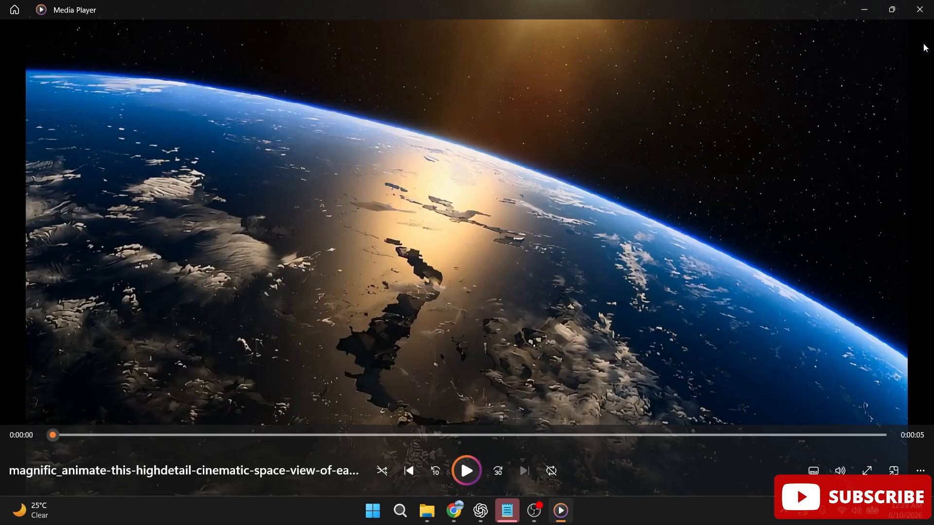
pyautogui.click(919, 10)
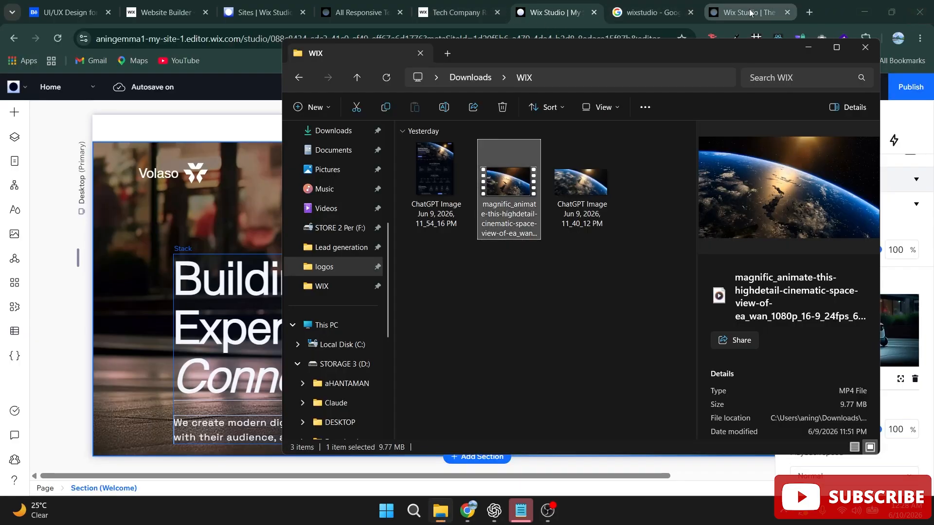
# Open grok.com in a new browser tab
pyautogui.click(810, 12)
pyautogui.write('grok.com')
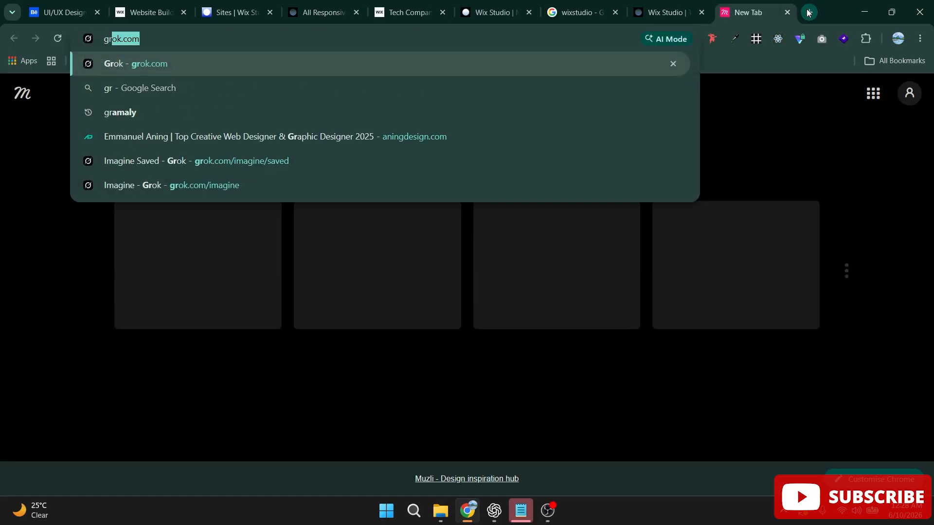
pyautogui.press('Return')
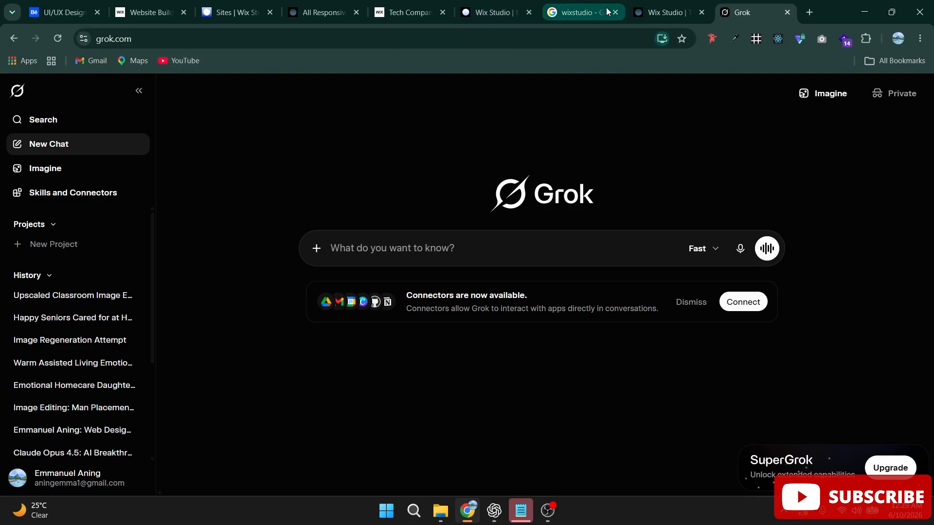
# Return to the Wix Studio editor, start changing the Welcome section's background media, and browse the Media from Wix videos
pyautogui.moveTo(608, 7)
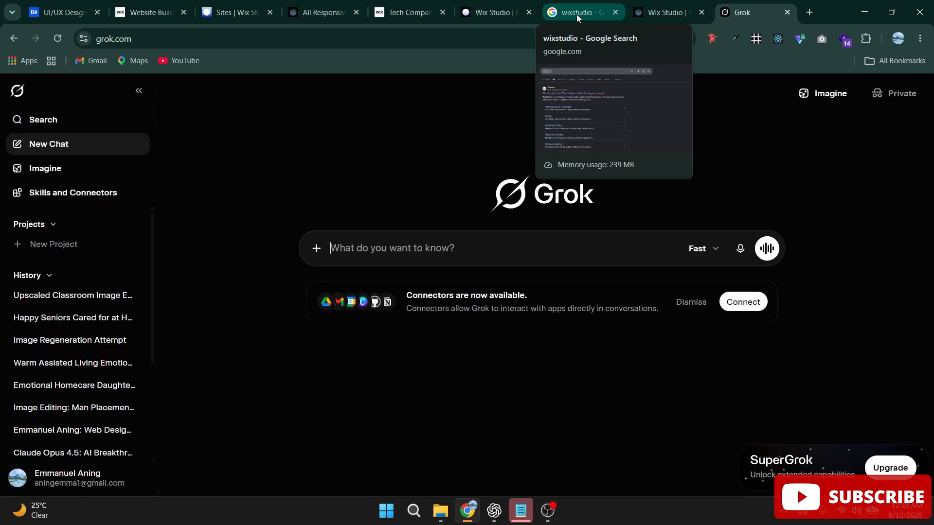
pyautogui.click(532, 19)
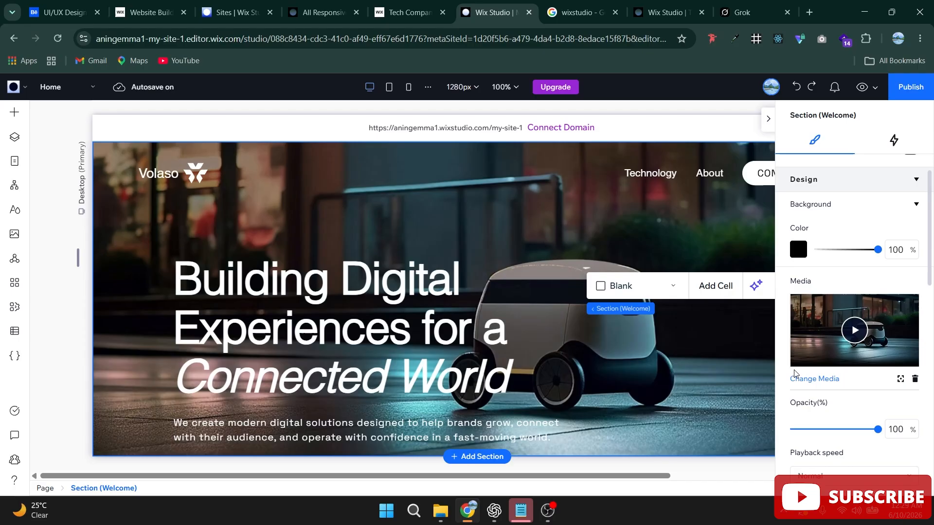
pyautogui.click(804, 379)
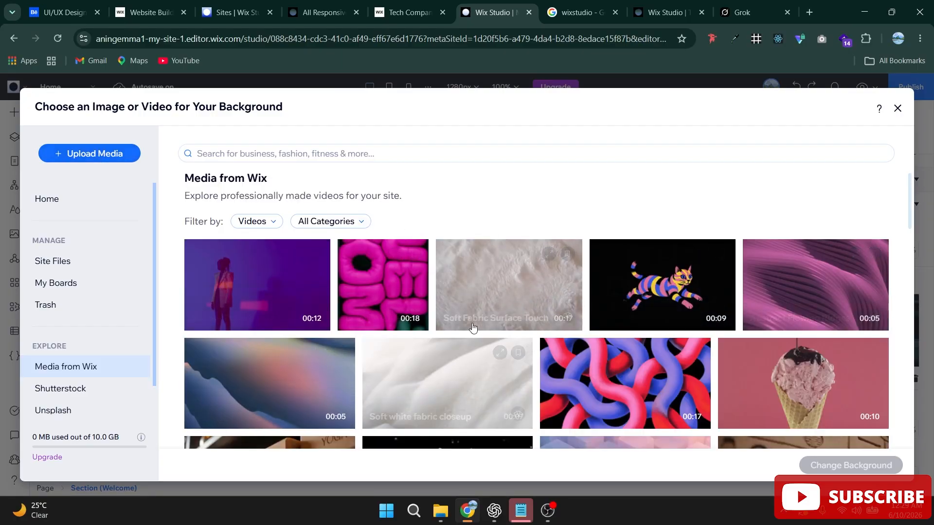
pyautogui.scroll(-7, 479, 326)
pyautogui.scroll(5, 483, 325)
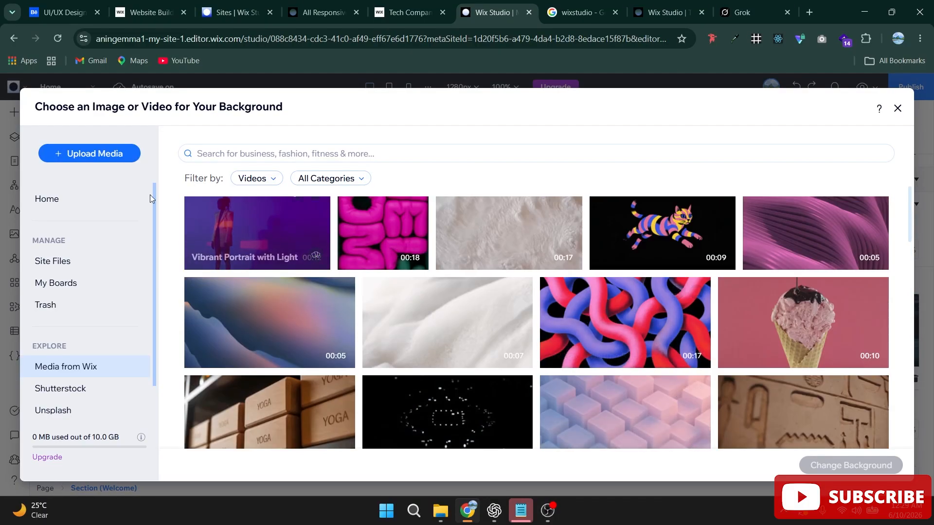
# Upload the magnific_animate Earth MP4 from the WIX folder and apply it as the Welcome section's background
pyautogui.click(104, 154)
pyautogui.click(497, 208)
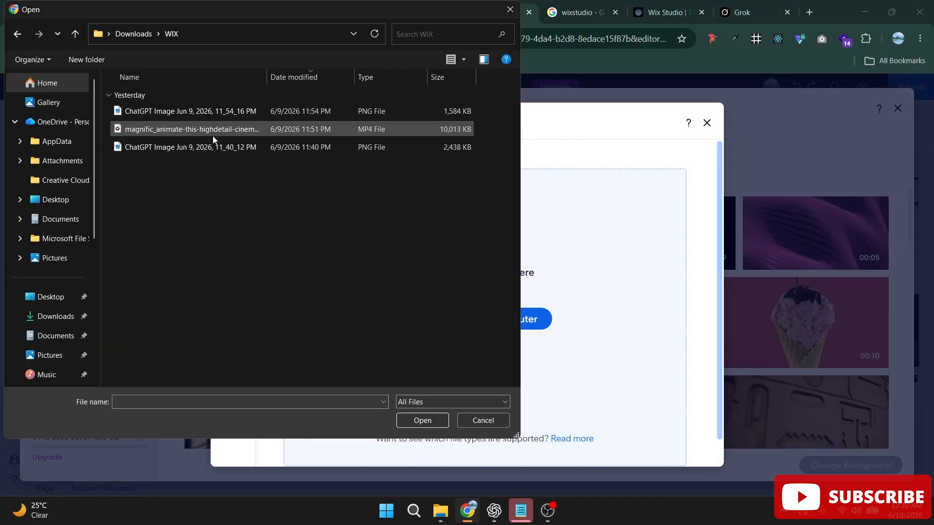
pyautogui.click(214, 130)
pyautogui.click(433, 424)
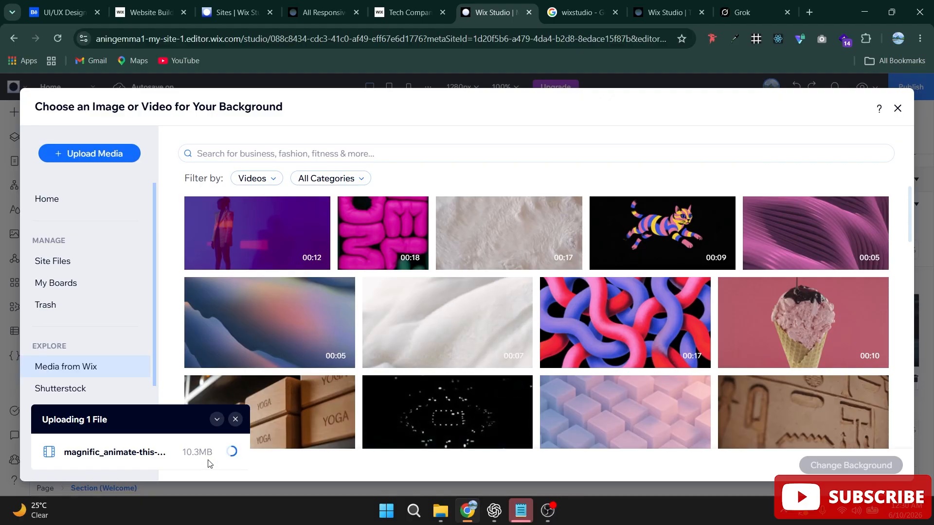
pyautogui.moveTo(216, 461)
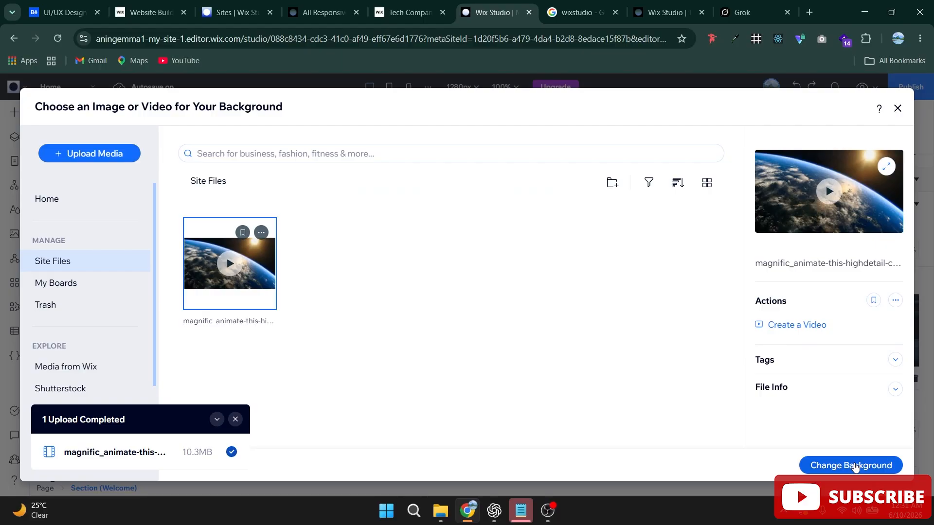
pyautogui.click(856, 466)
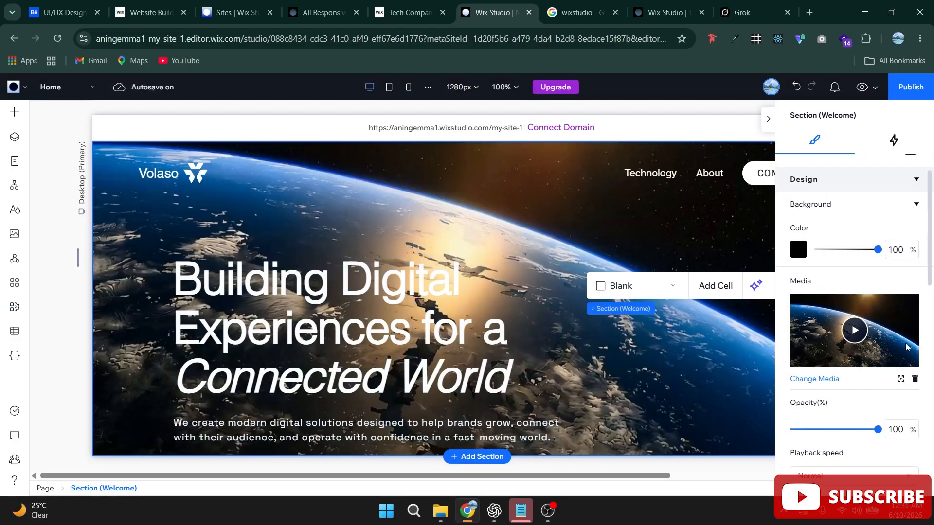
# Preview the Welcome section's Earth background video and look over its loop, background overlay and layout settings
pyautogui.click(859, 339)
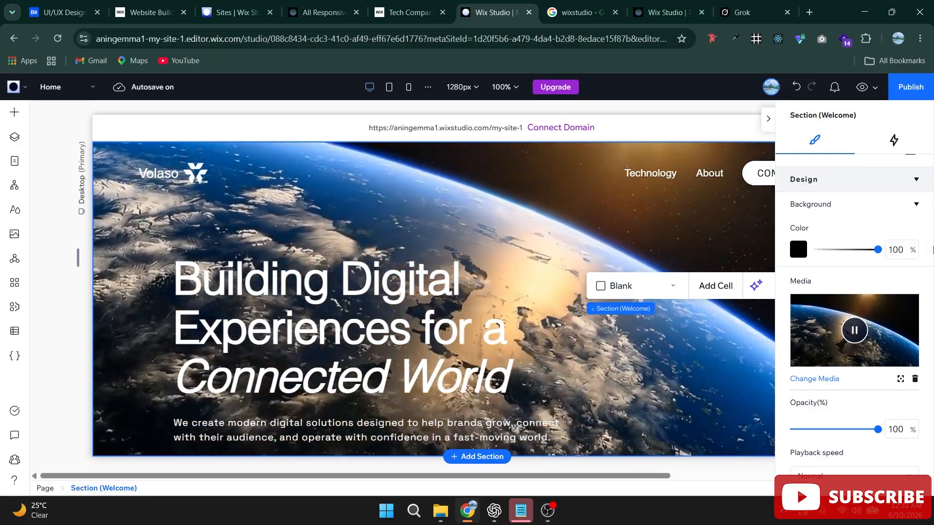
pyautogui.scroll(-3, 891, 321)
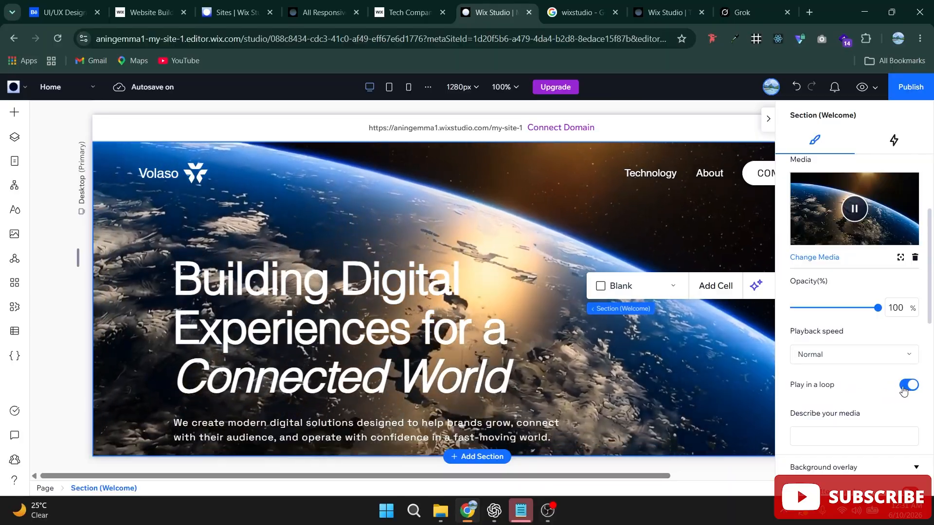
pyautogui.click(909, 388)
pyautogui.click(910, 388)
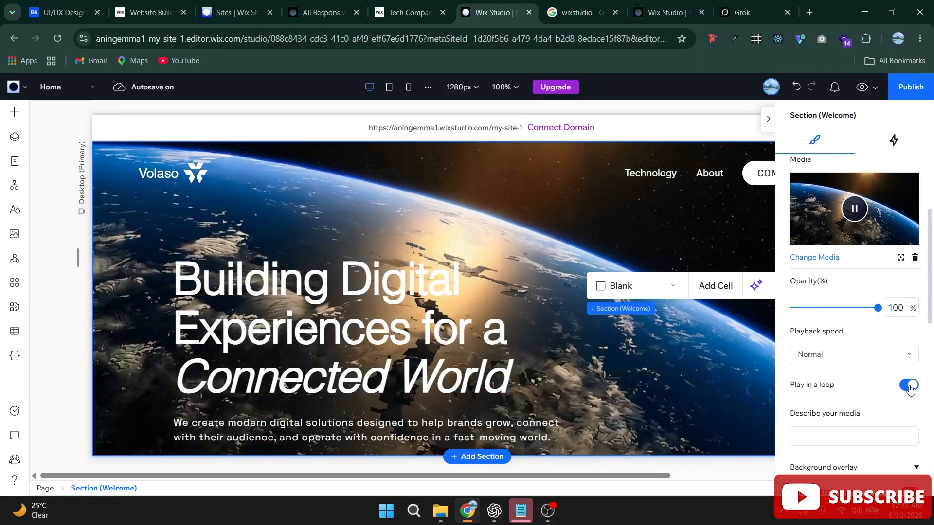
pyautogui.click(853, 214)
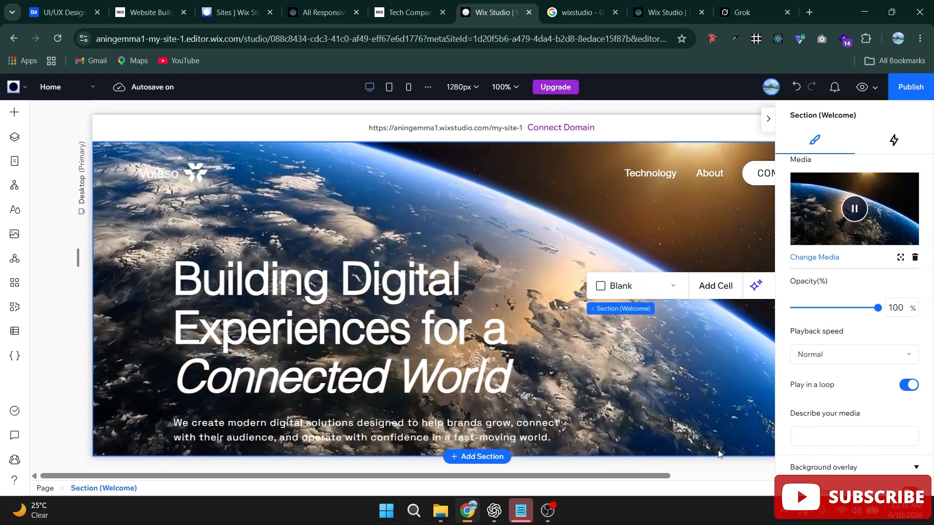
pyautogui.scroll(-1, 836, 365)
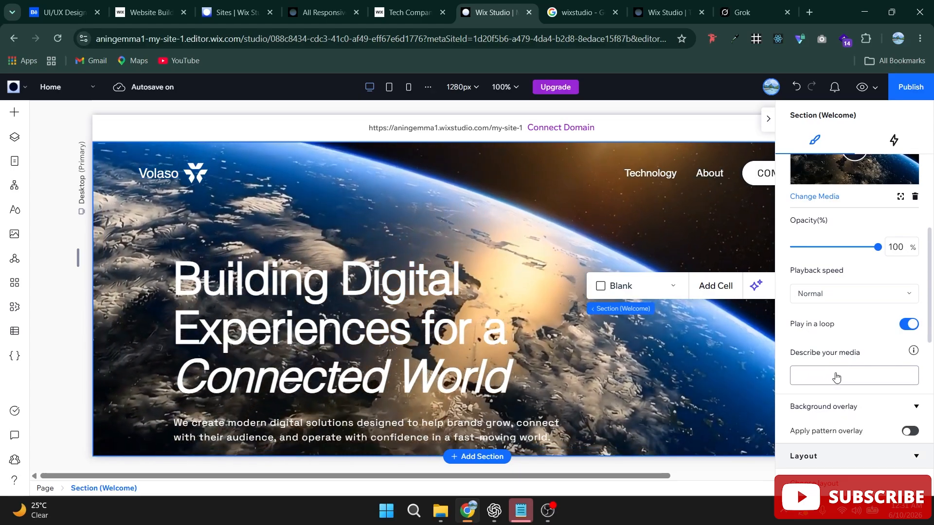
pyautogui.scroll(-2, 855, 362)
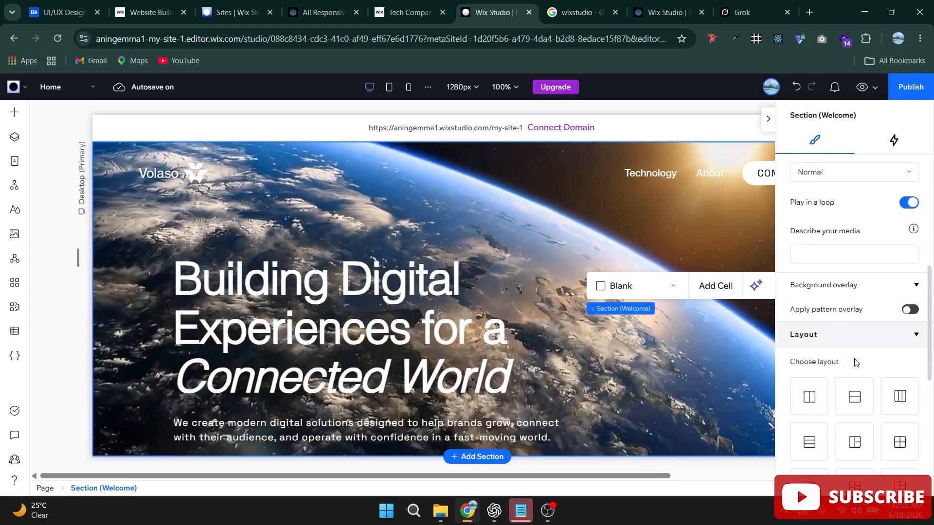
pyautogui.scroll(-2, 856, 363)
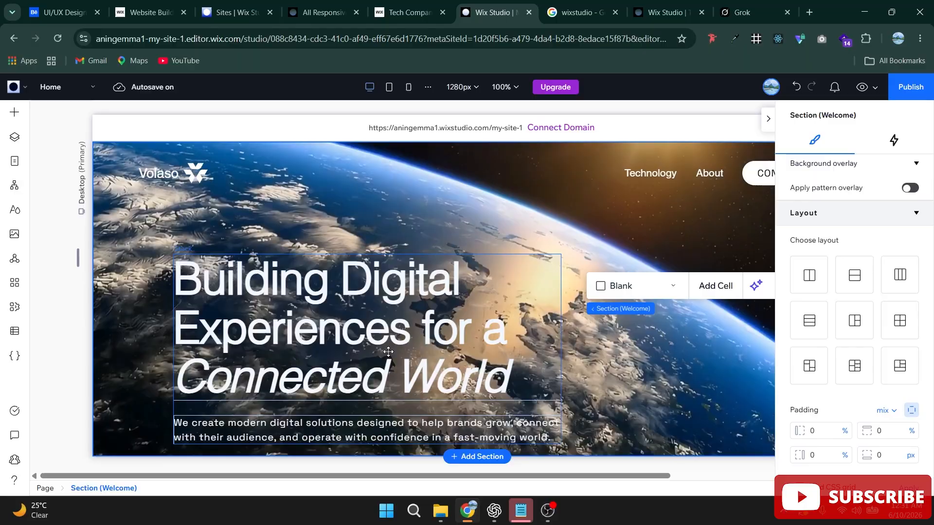
# Extend the bottom edge of the Welcome section to a height of about 625 px and check the result
pyautogui.click(355, 361)
pyautogui.scroll(-1, 535, 384)
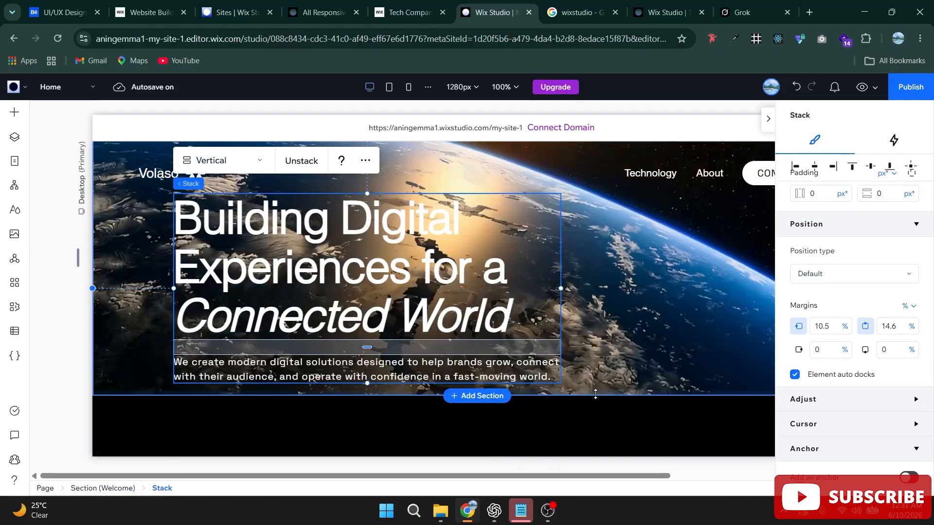
pyautogui.moveTo(588, 395); pyautogui.dragTo(589, 460)
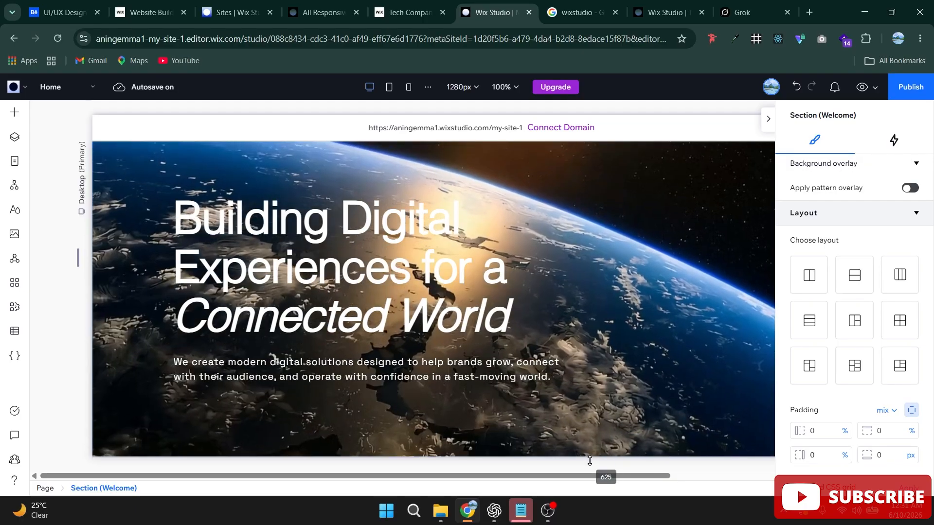
pyautogui.scroll(-2, 589, 329)
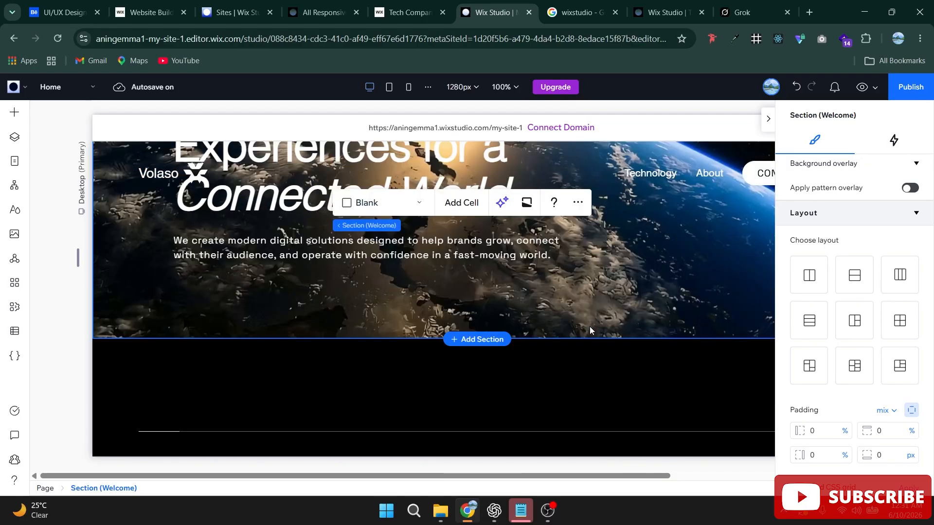
pyautogui.scroll(2, 587, 332)
pyautogui.scroll(-1, 585, 329)
pyautogui.scroll(2, 557, 337)
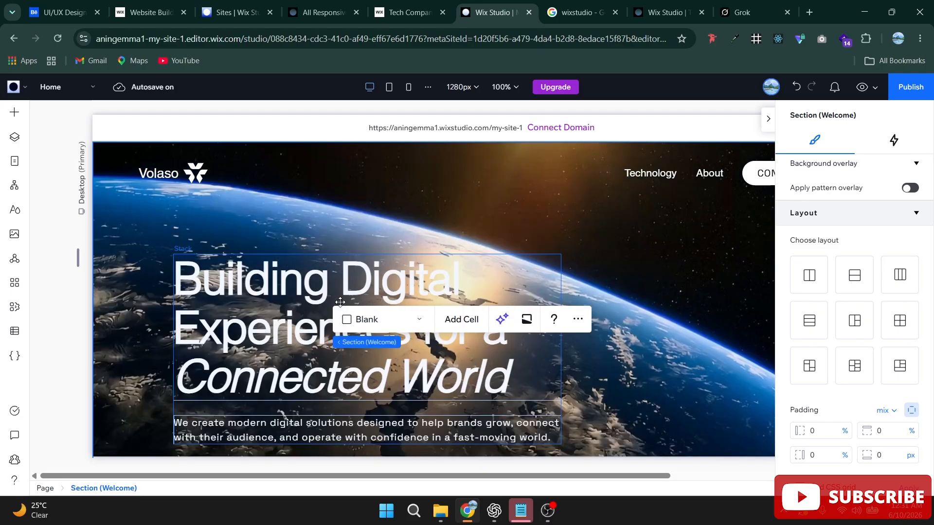
# Open the landing page mockup ChatGPT Image Jun 9, 2026, 11_54_16 PM.png as a design reference
pyautogui.scroll(-1, 649, 276)
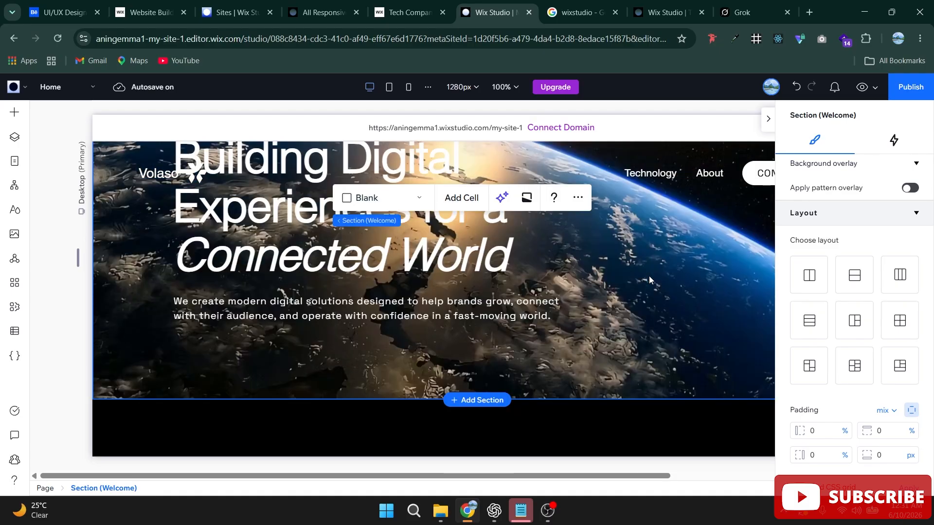
pyautogui.click(210, 336)
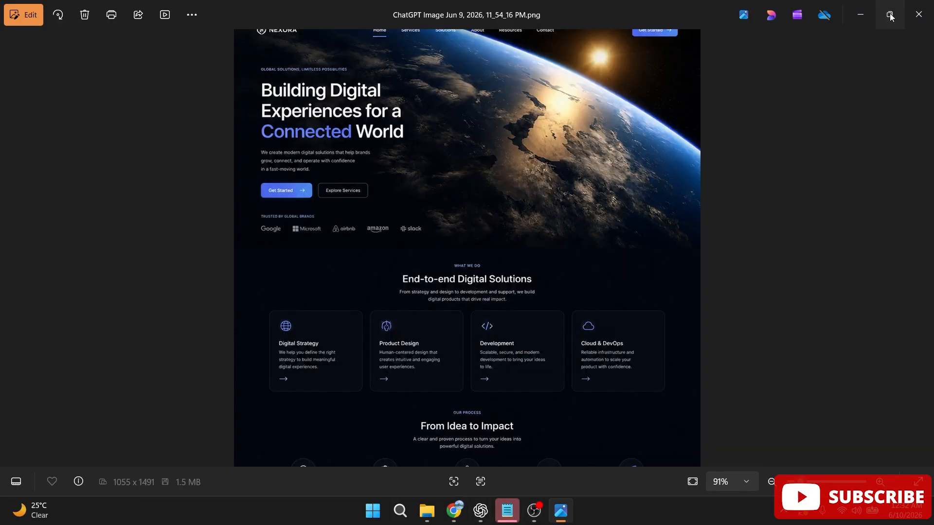
# Switch back to the Wix Studio editor and add a button beneath the Welcome section's paragraph, positioned at about X 133, Y 545 px
pyautogui.click(890, 15)
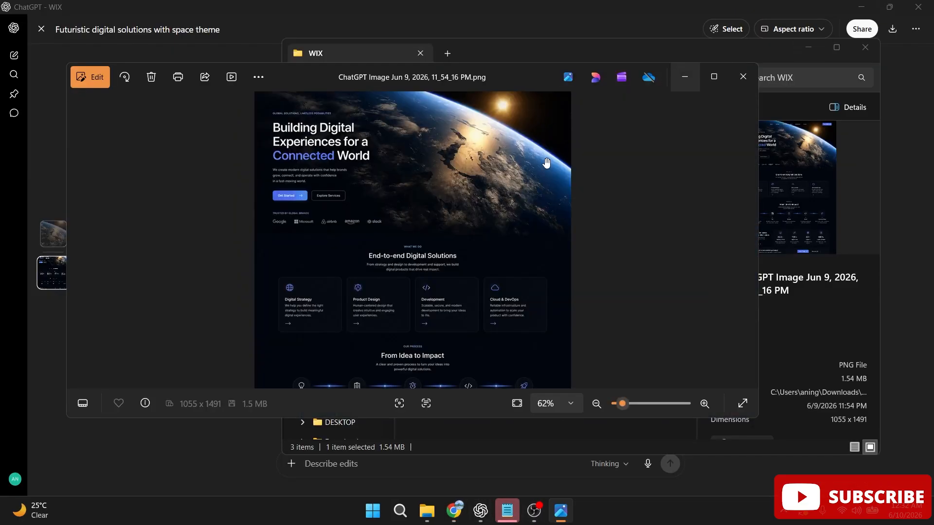
pyautogui.click(455, 517)
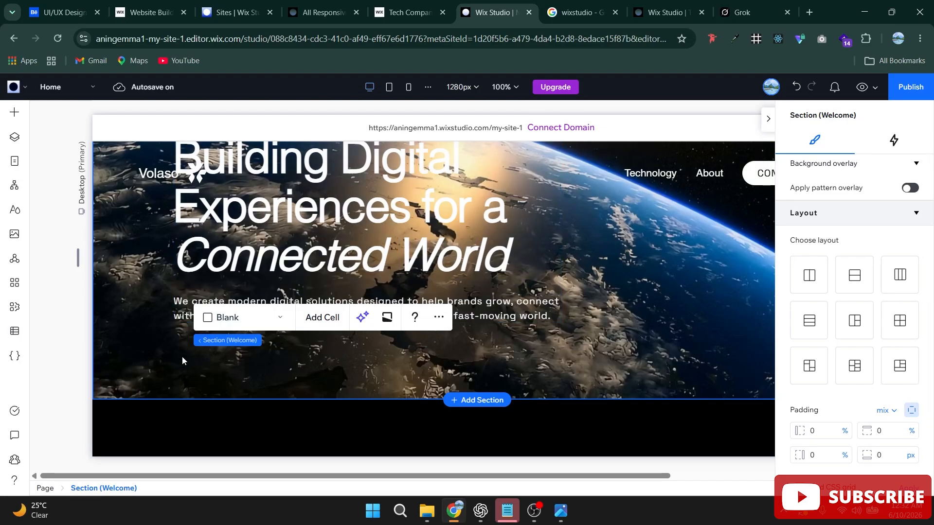
pyautogui.click(14, 112)
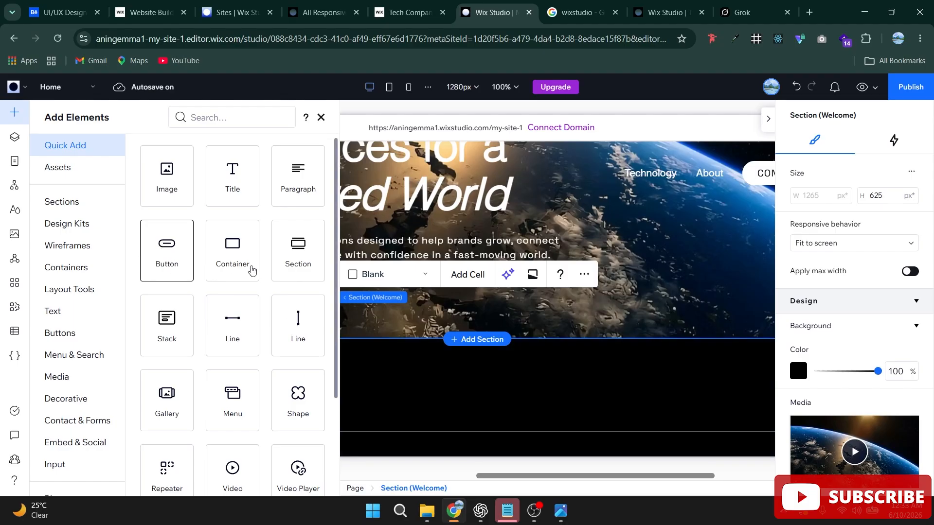
pyautogui.click(444, 319)
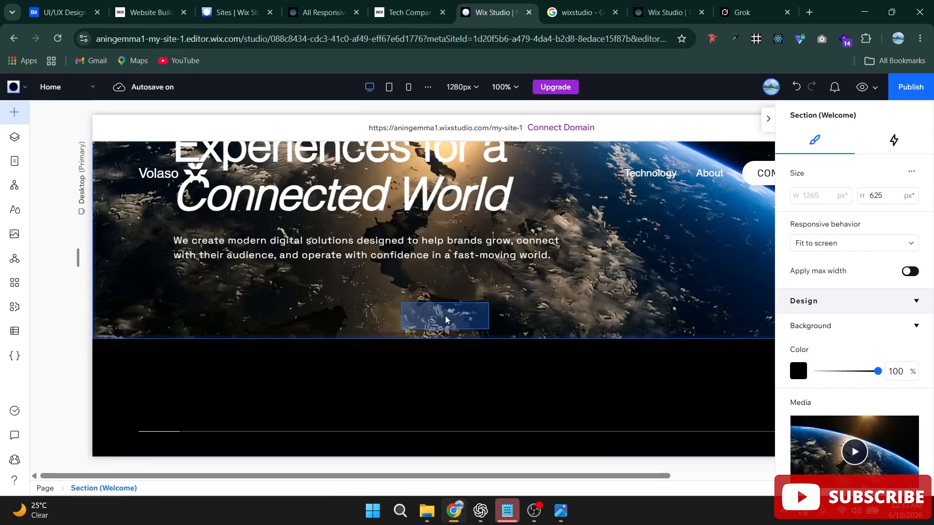
pyautogui.click(355, 311)
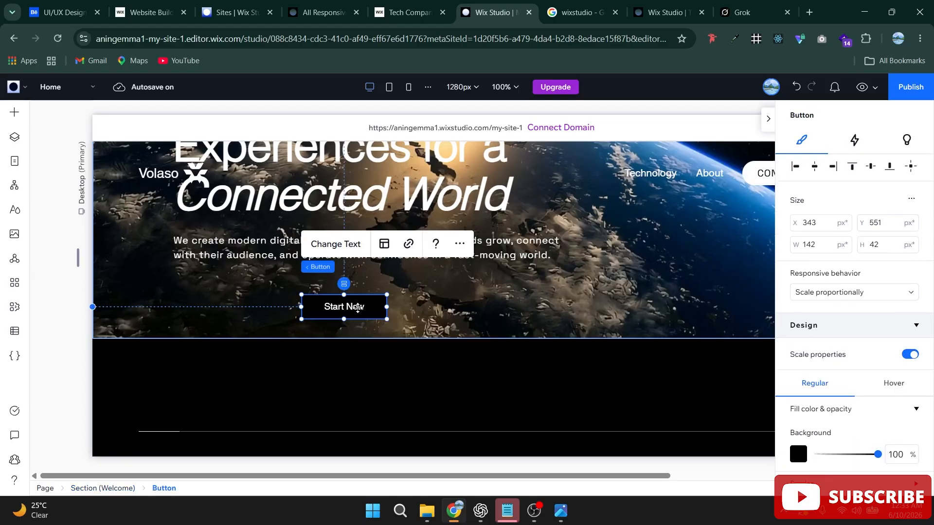
pyautogui.moveTo(354, 311); pyautogui.dragTo(231, 303)
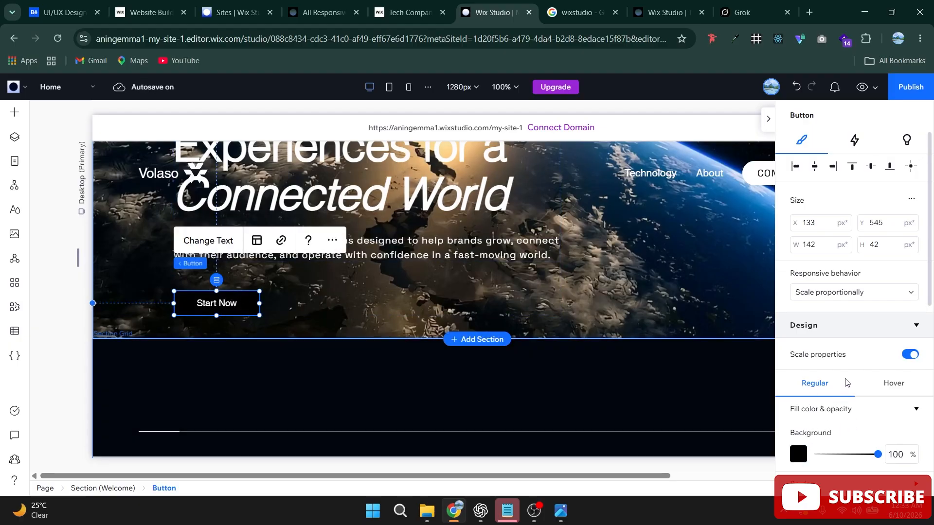
# Set the new button's background to a custom blue, #00599C, sampled with the eyedropper from the Earth's glowing edge
pyautogui.scroll(-4, 847, 383)
pyautogui.click(798, 272)
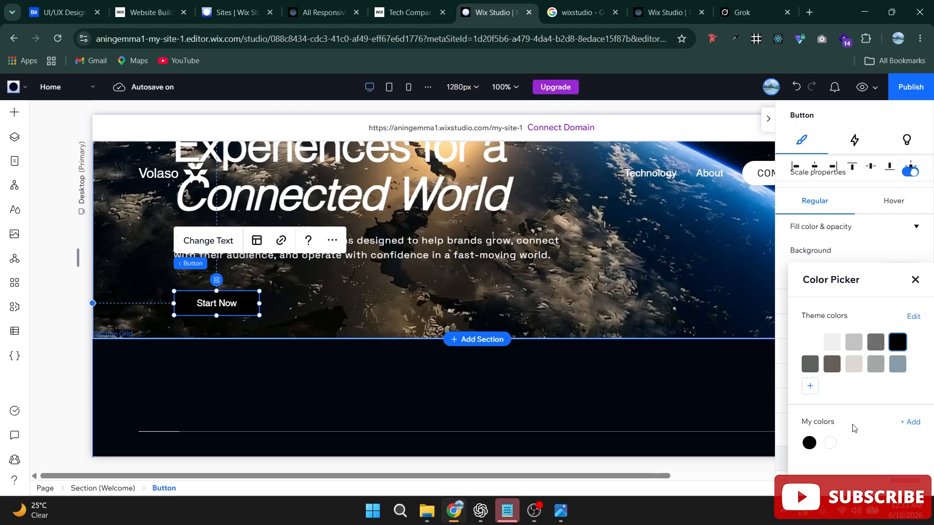
pyautogui.click(809, 388)
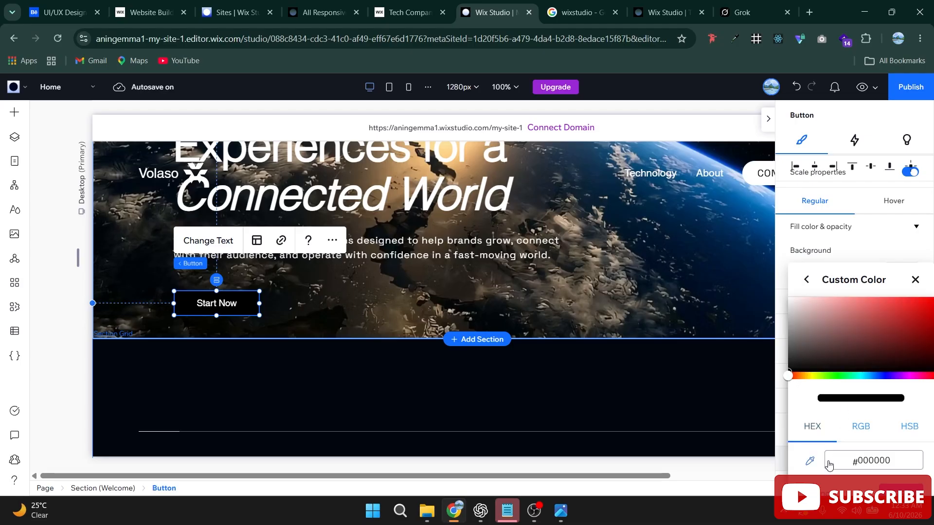
pyautogui.click(810, 462)
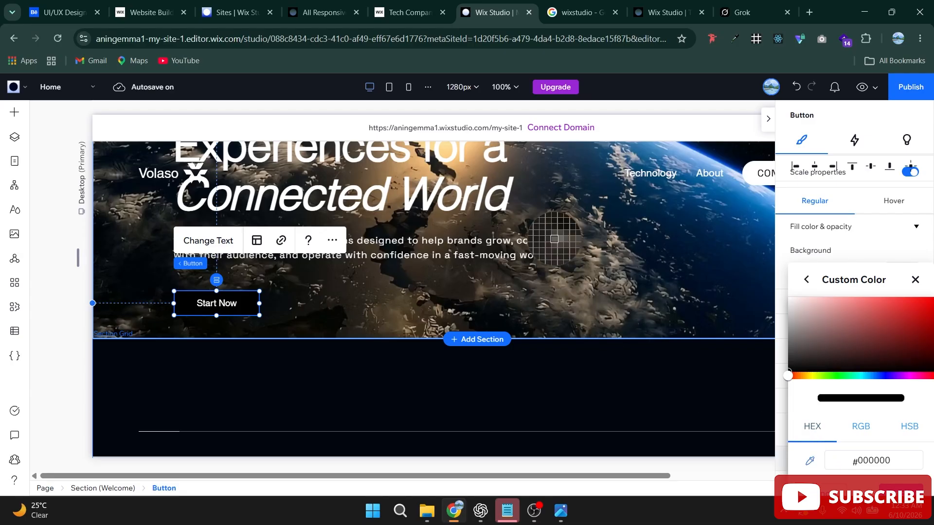
pyautogui.click(743, 207)
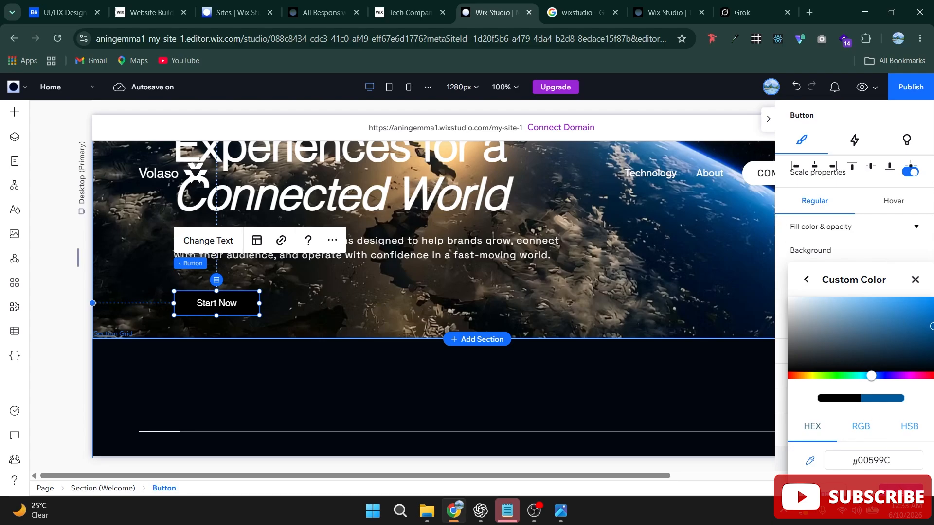
pyautogui.click(900, 489)
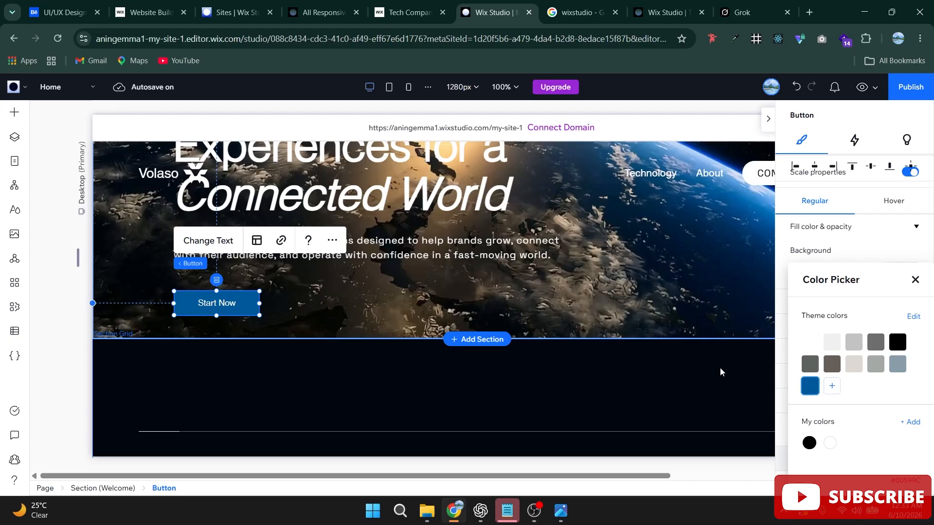
# Round all four corners of the hero button with a linked radius of 6 px
pyautogui.click(219, 305)
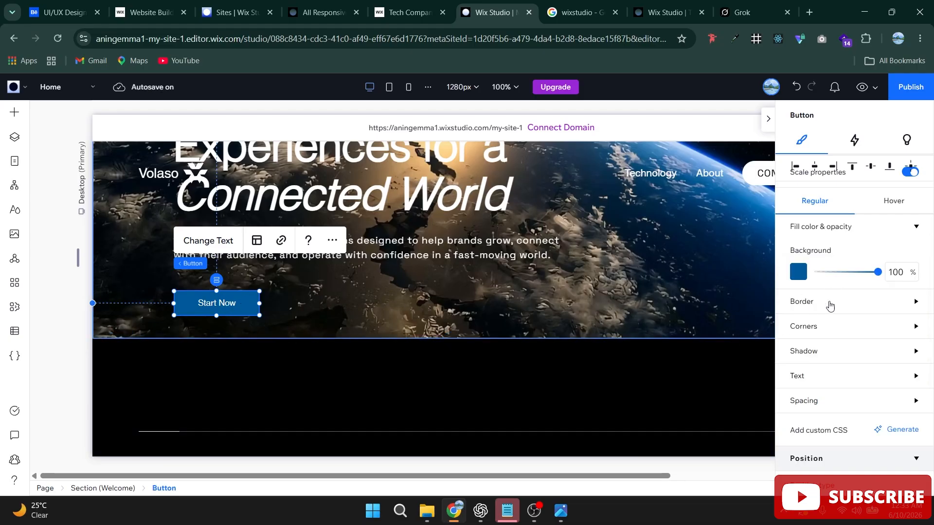
pyautogui.scroll(-4, 831, 341)
pyautogui.scroll(4, 837, 399)
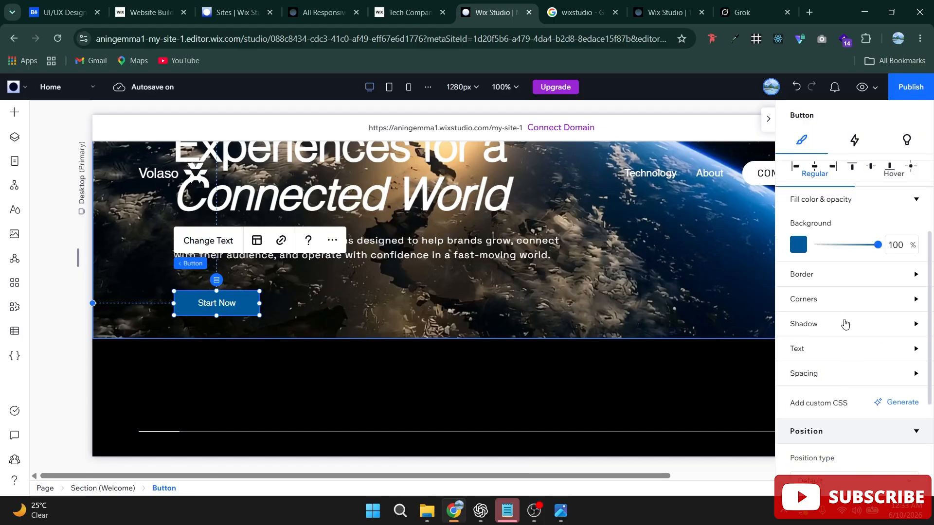
pyautogui.click(832, 326)
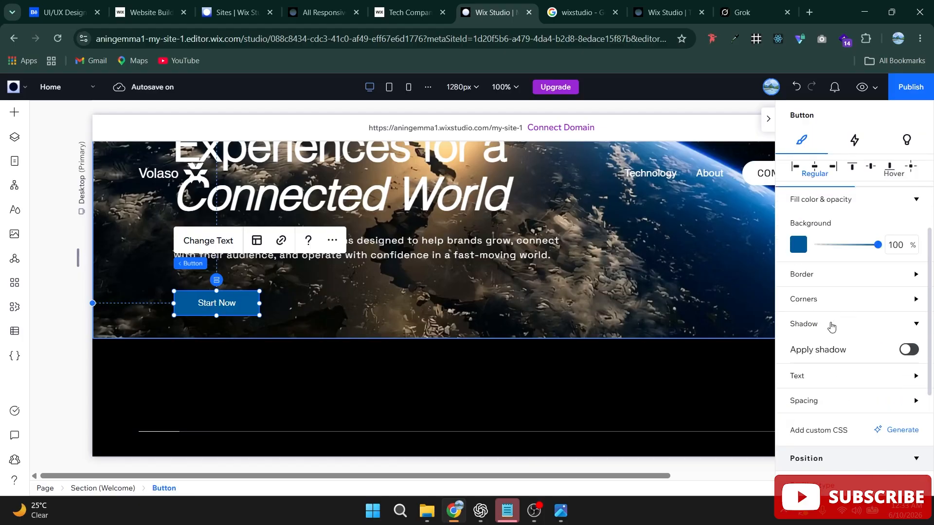
pyautogui.click(832, 324)
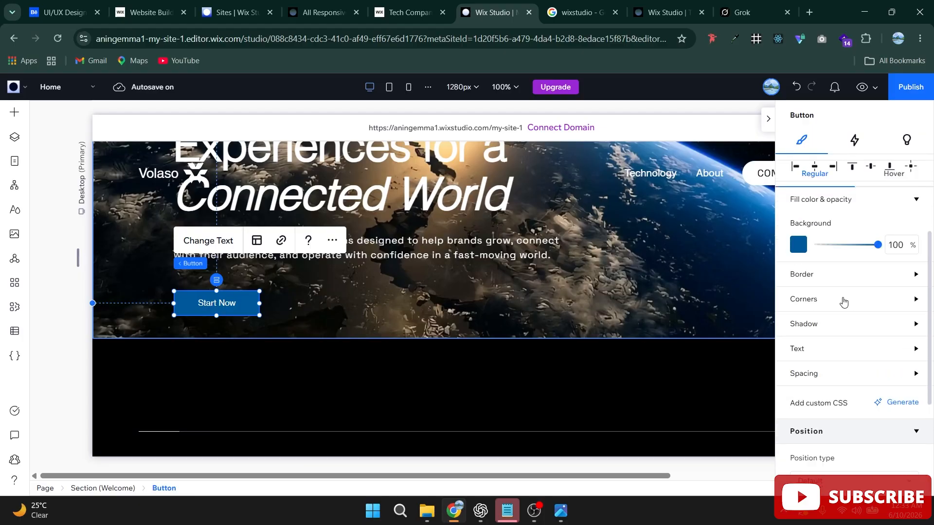
pyautogui.click(842, 299)
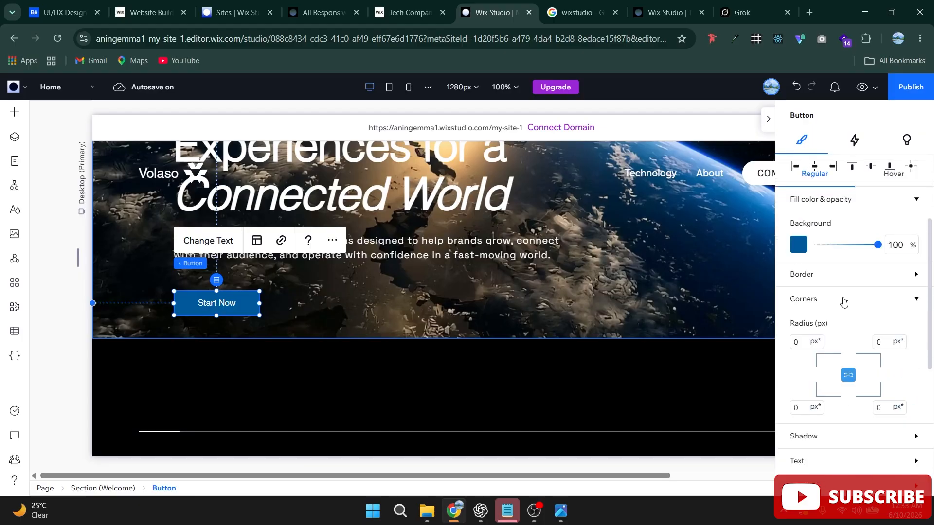
pyautogui.click(797, 342)
pyautogui.write('6')
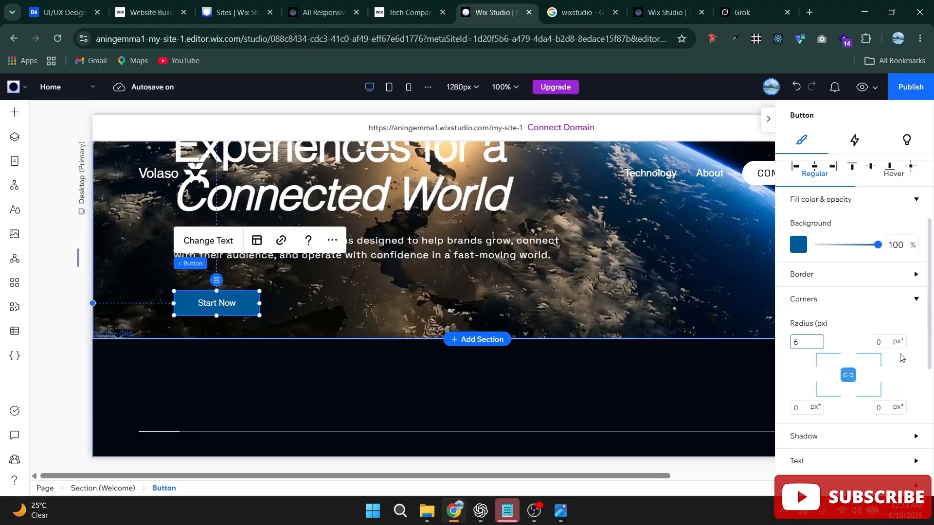
pyautogui.click(848, 376)
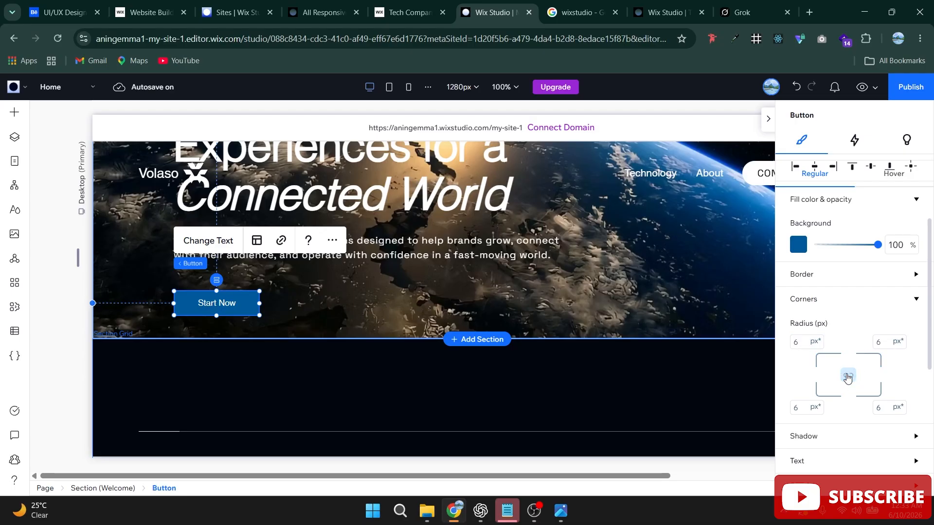
pyautogui.click(848, 376)
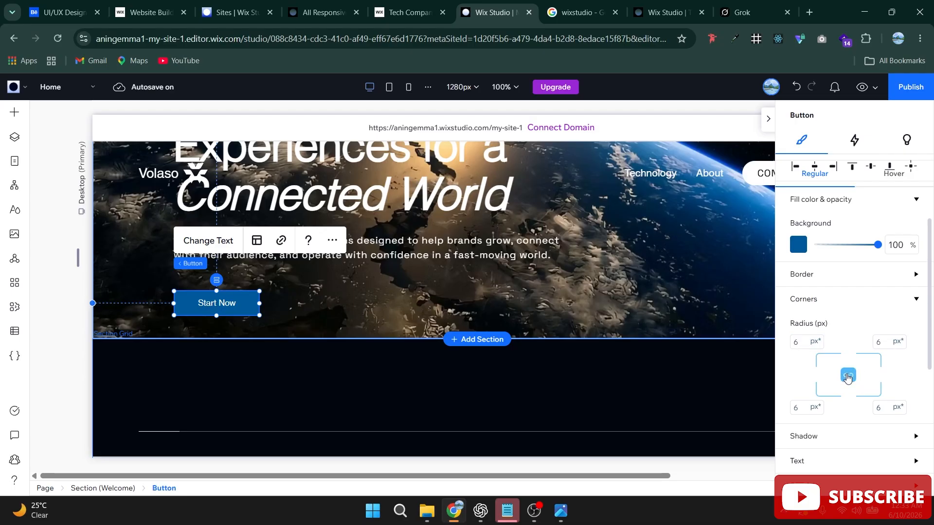
# Change the hero button's text to Get Started
pyautogui.click(346, 317)
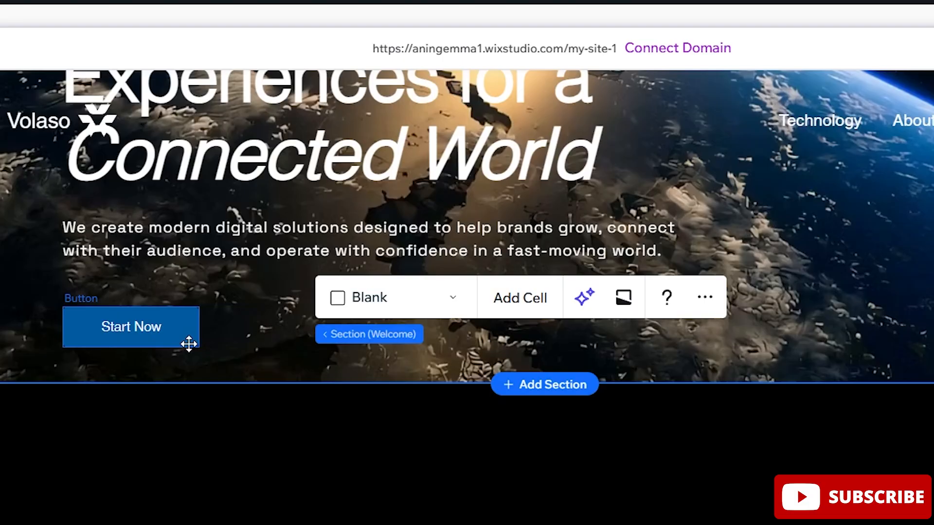
pyautogui.click(141, 327)
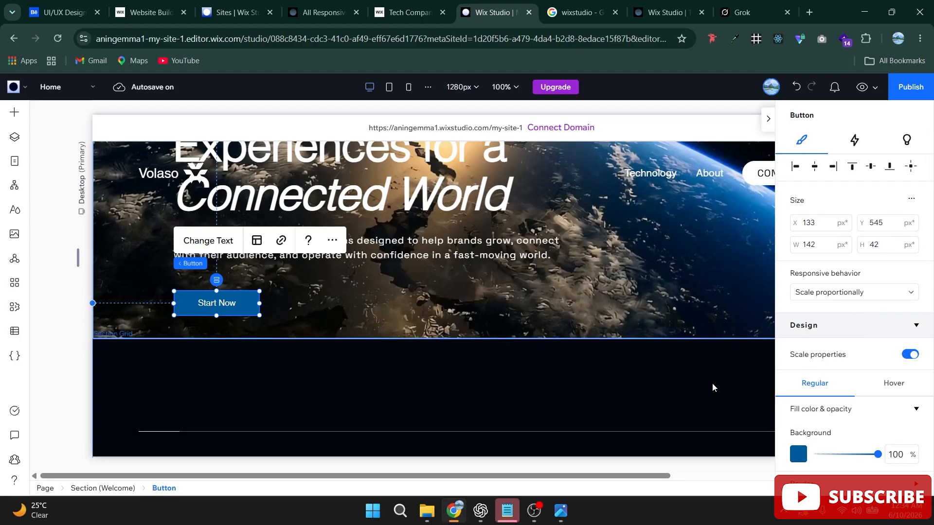
pyautogui.scroll(3, 715, 384)
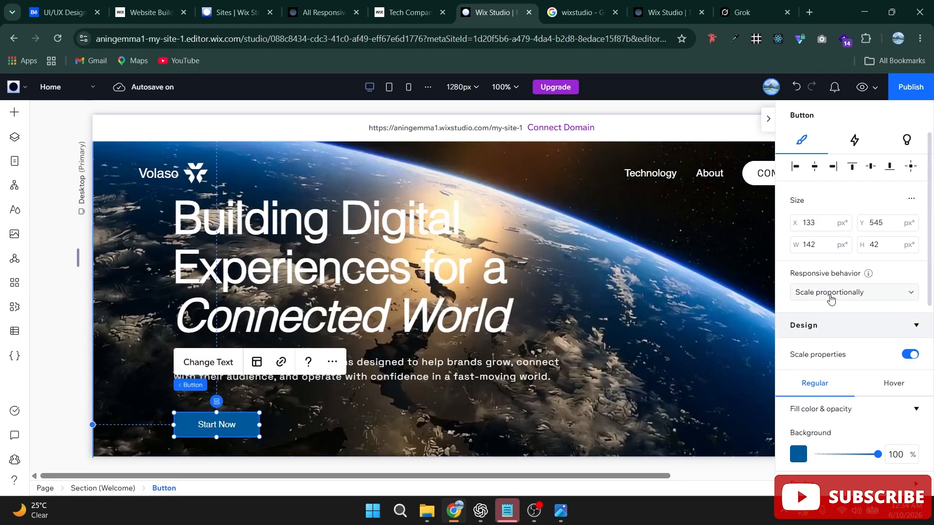
pyautogui.scroll(-5, 831, 301)
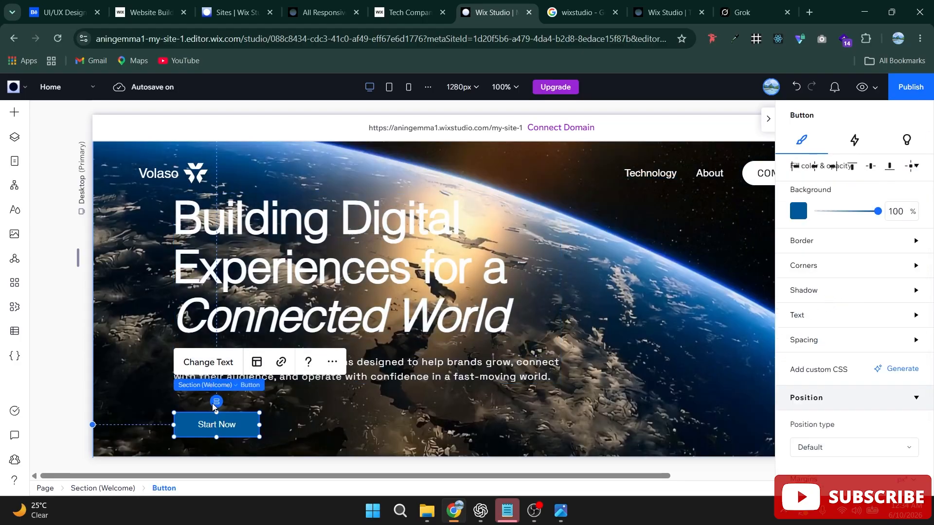
pyautogui.scroll(-3, 208, 418)
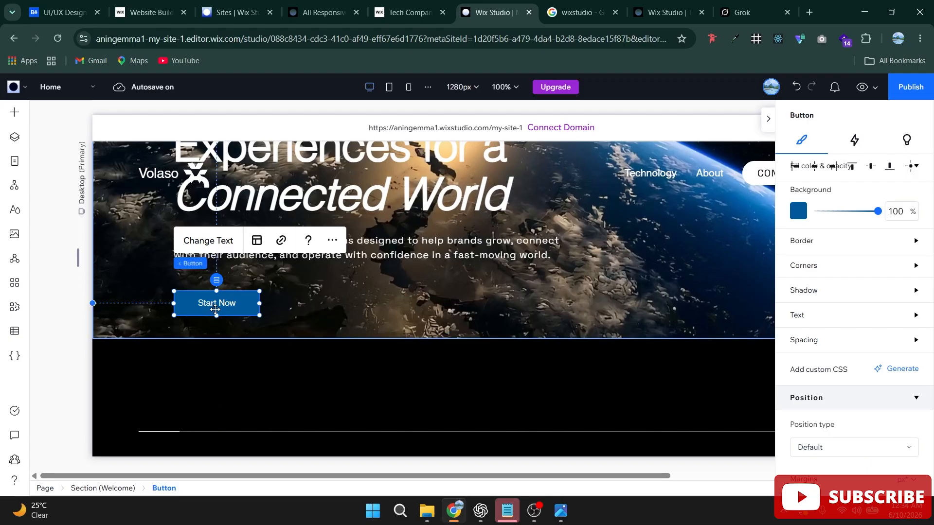
pyautogui.click(218, 245)
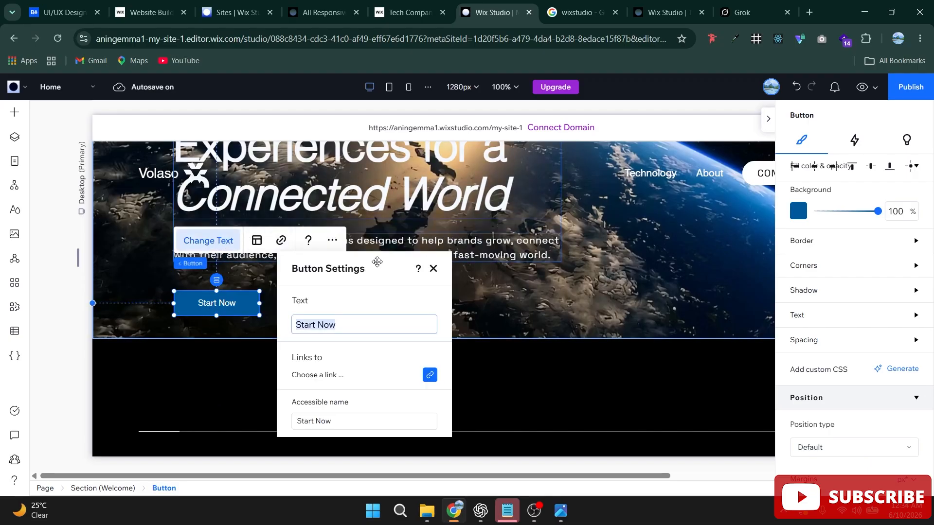
pyautogui.write('Start')
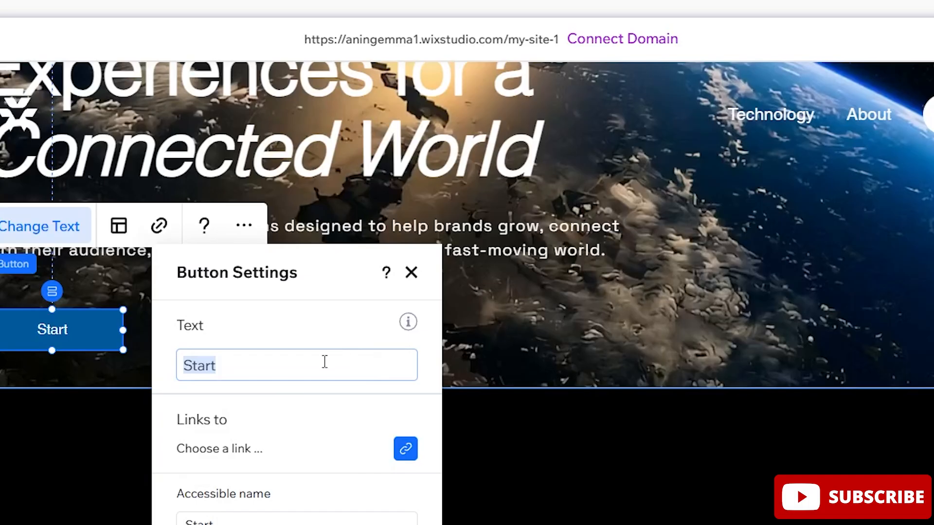
pyautogui.write('Get Started')
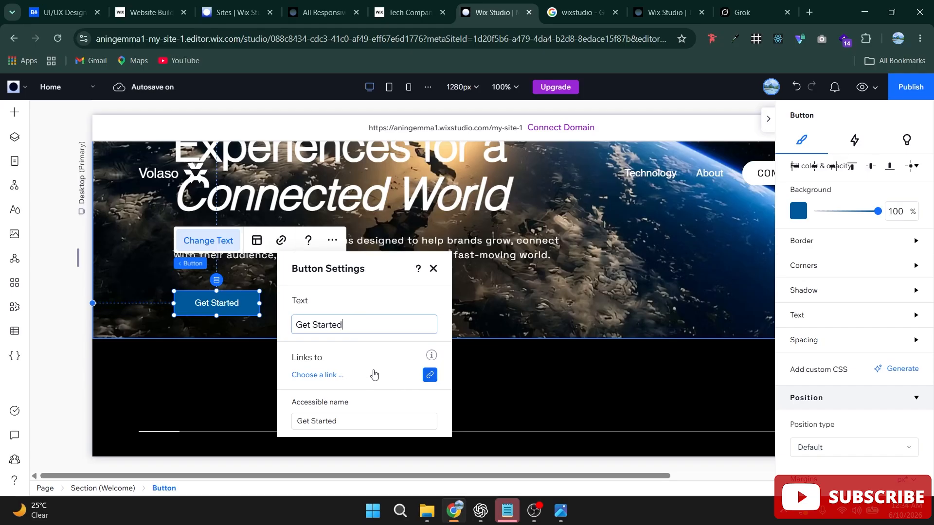
# Look up the web address aningdesign.com in a new browser tab, copy it and return to the Wix Studio editor
pyautogui.click(810, 12)
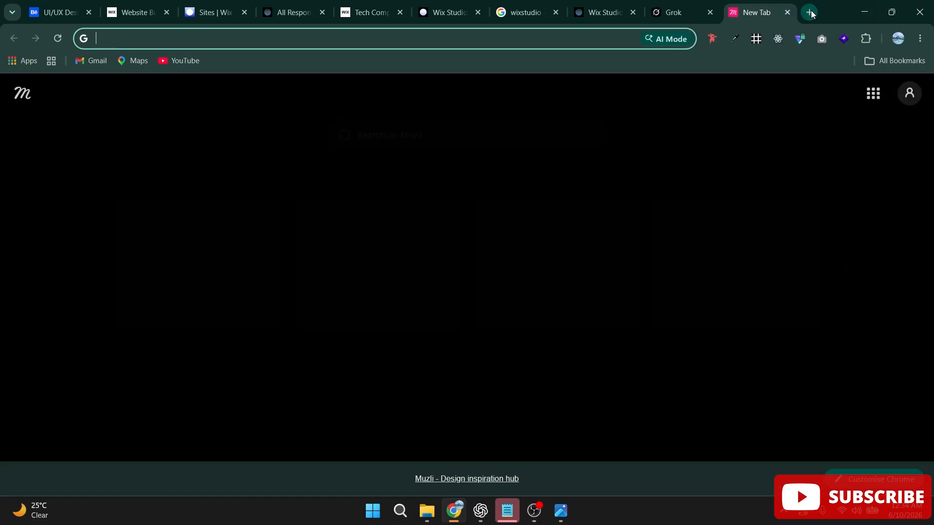
pyautogui.write('an')
pyautogui.hotkey('ctrl', 'a')
pyautogui.hotkey('ctrl', 'c')
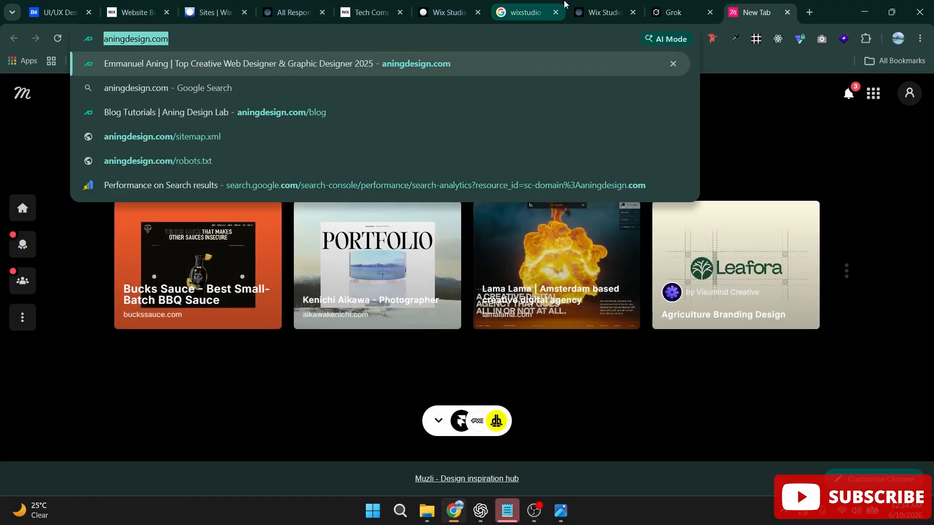
pyautogui.click(590, 12)
pyautogui.click(450, 12)
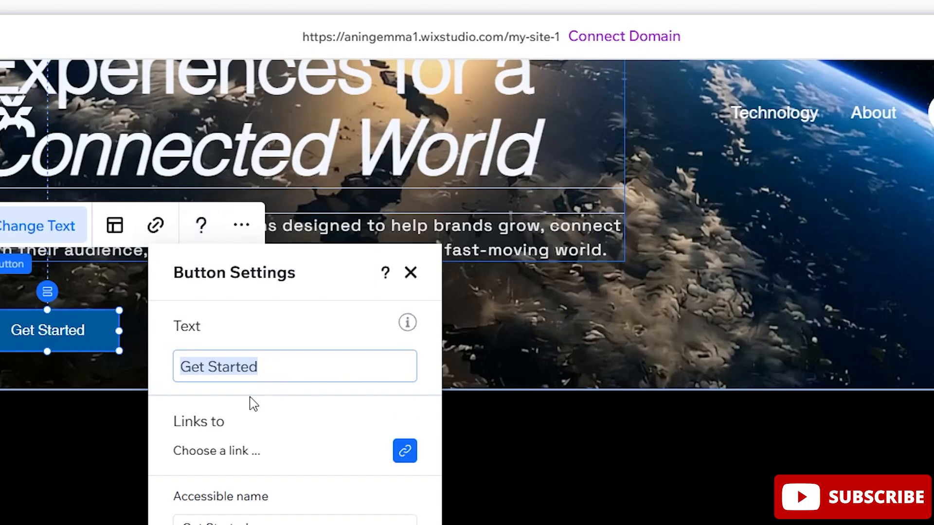
pyautogui.click(237, 453)
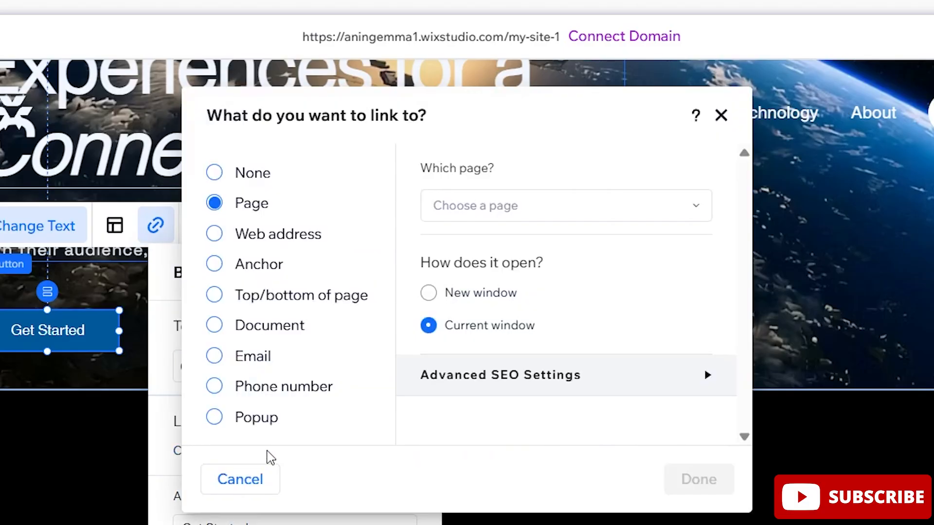
pyautogui.click(483, 214)
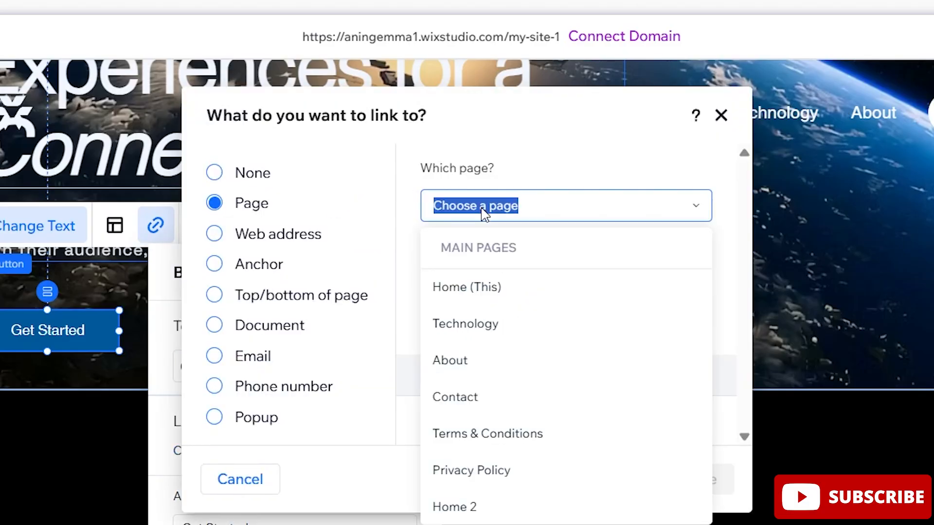
pyautogui.click(358, 192)
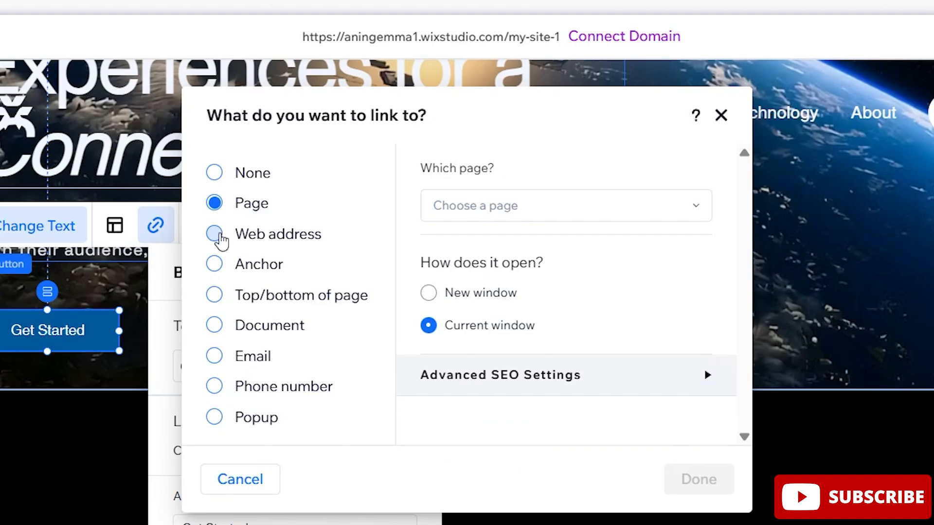
pyautogui.click(215, 243)
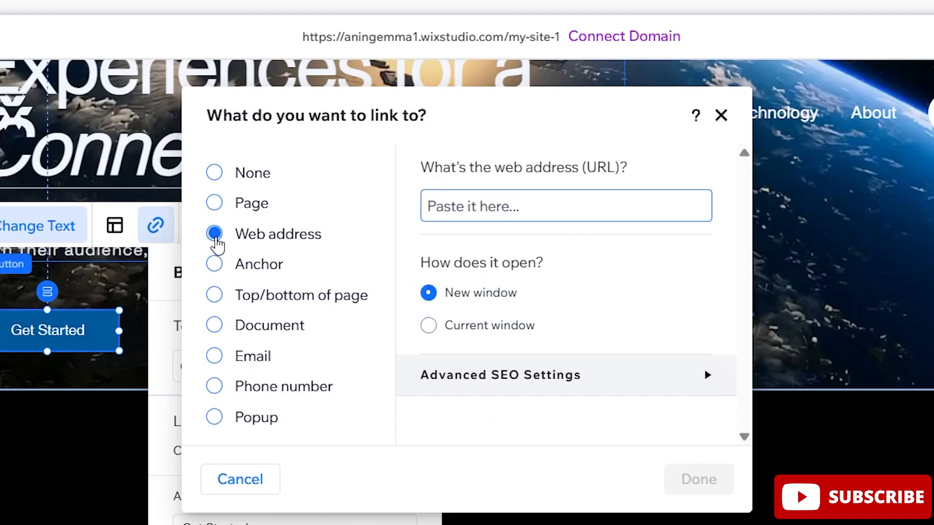
pyautogui.click(215, 203)
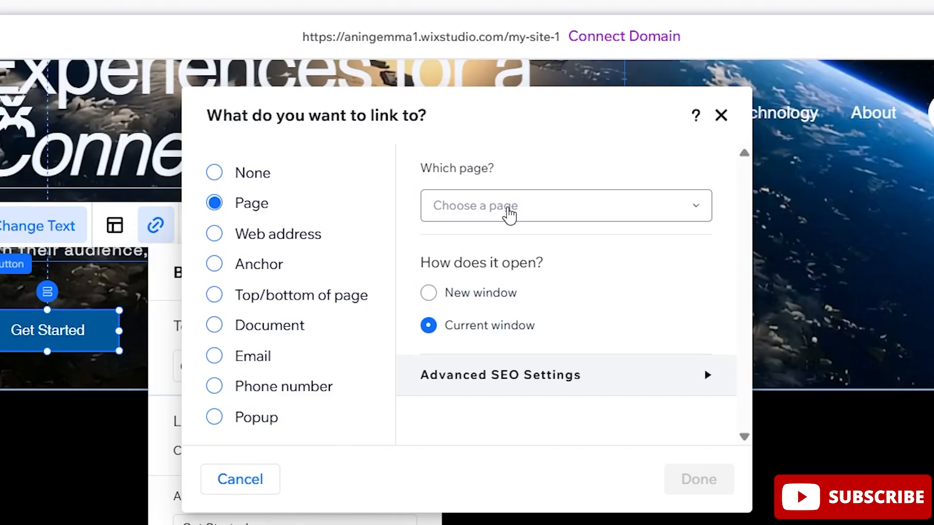
pyautogui.click(508, 208)
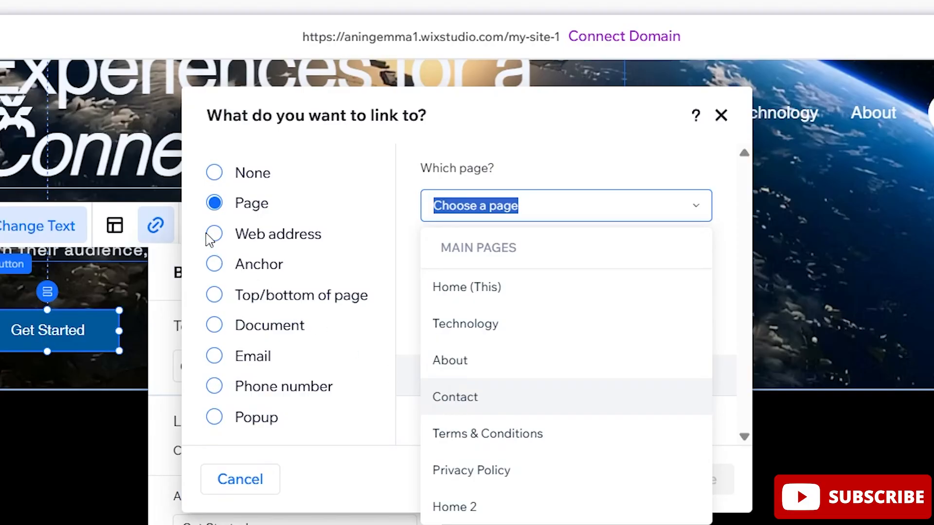
pyautogui.click(252, 229)
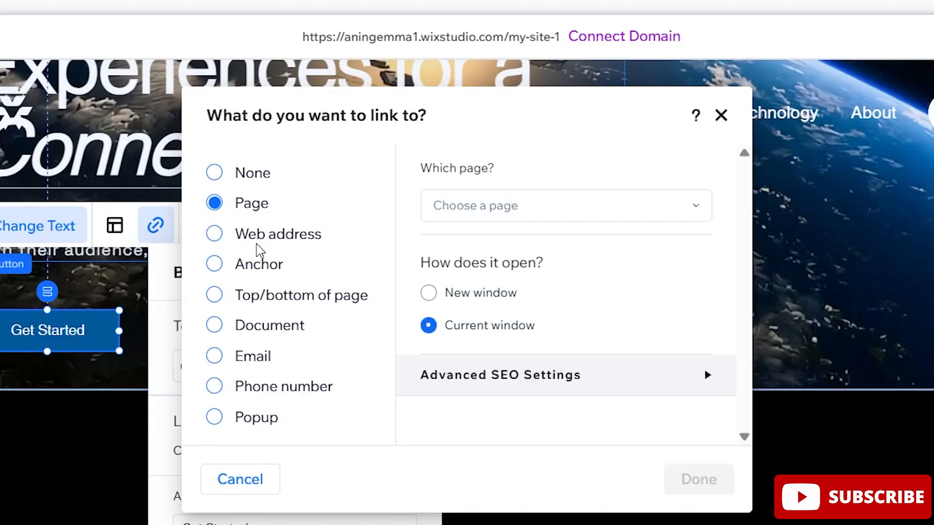
pyautogui.click(254, 234)
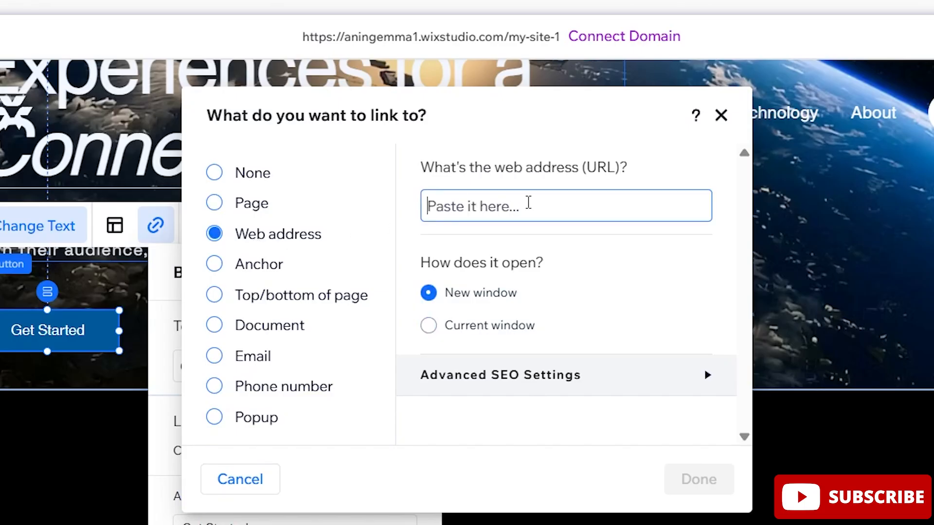
pyautogui.hotkey('ctrl', 'v')
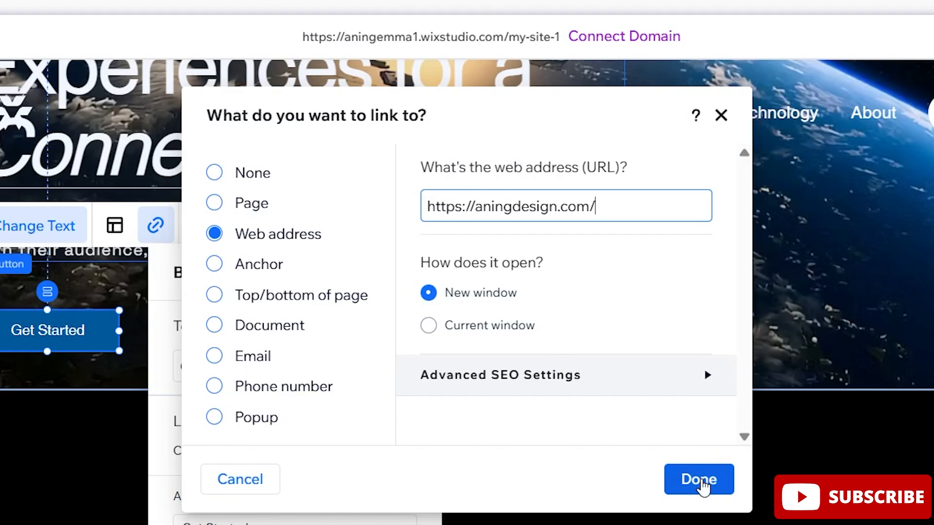
pyautogui.click(700, 482)
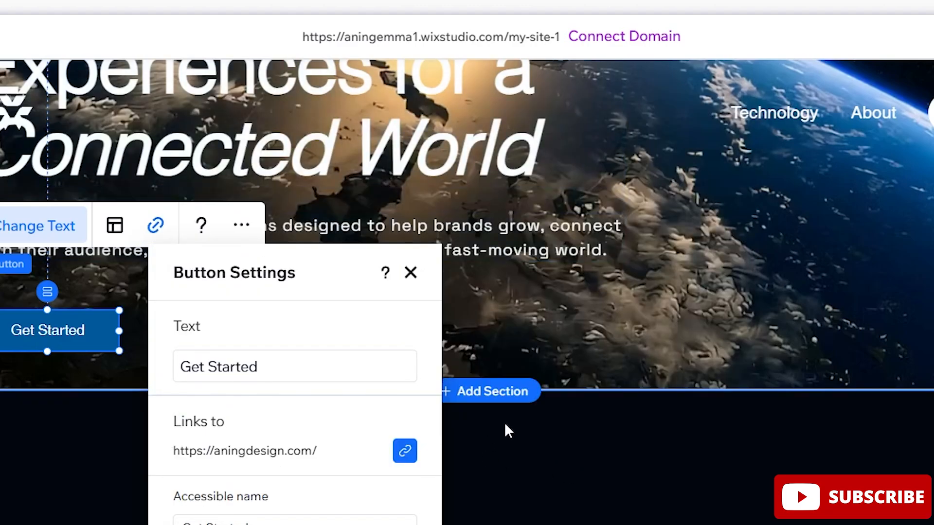
pyautogui.click(653, 330)
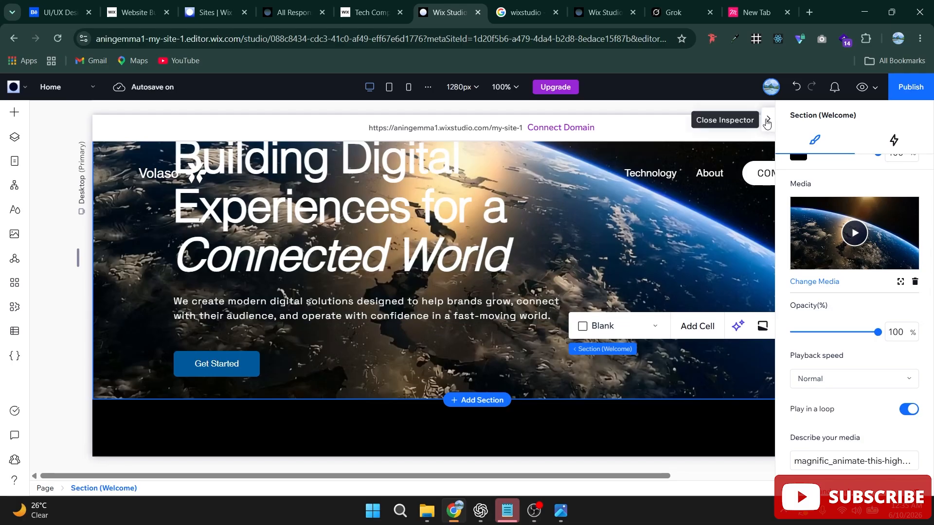
# Preview the site to check the hero section and its scrolling, return to editing and dismiss the publish prompt
pyautogui.click(861, 88)
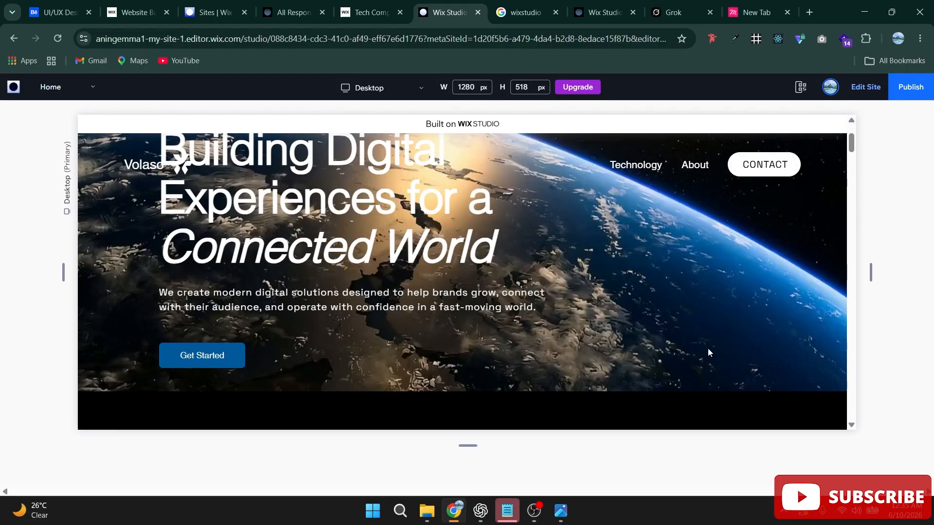
pyautogui.scroll(-1, 707, 348)
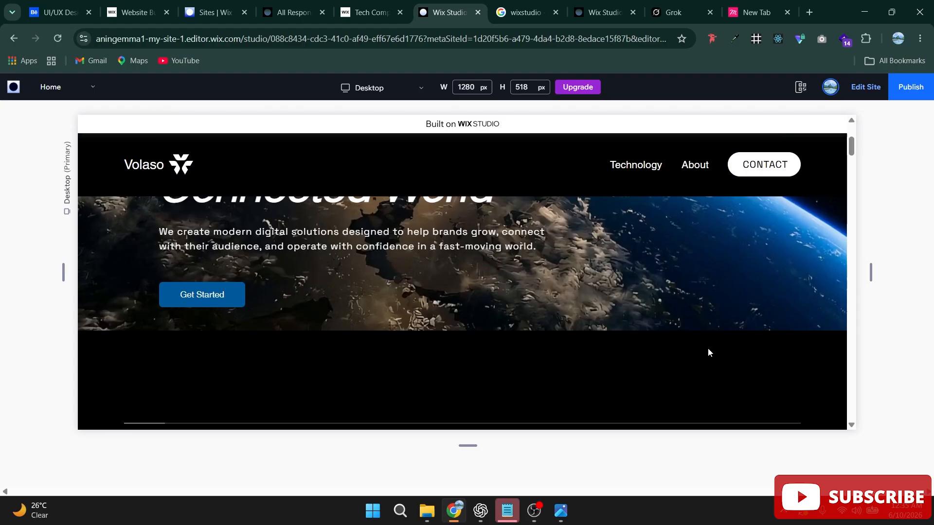
pyautogui.scroll(1, 707, 348)
pyautogui.click(866, 88)
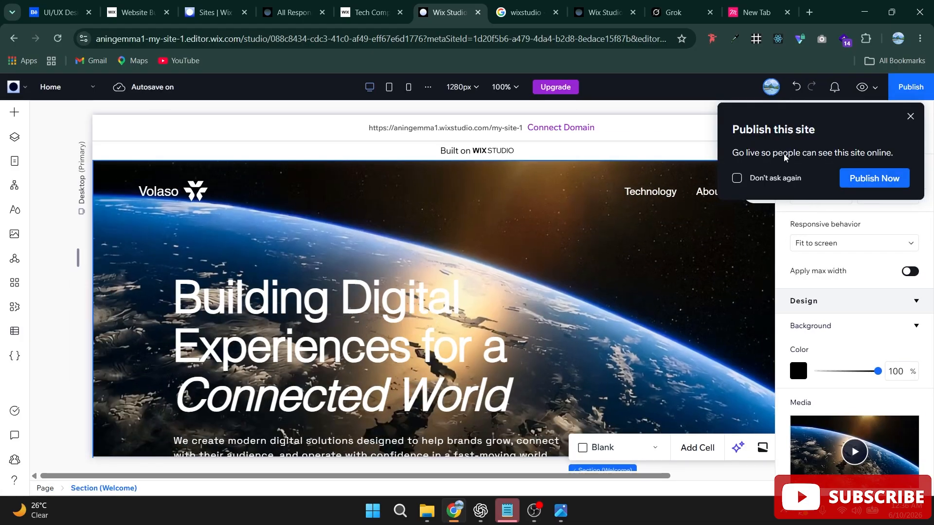
pyautogui.click(910, 117)
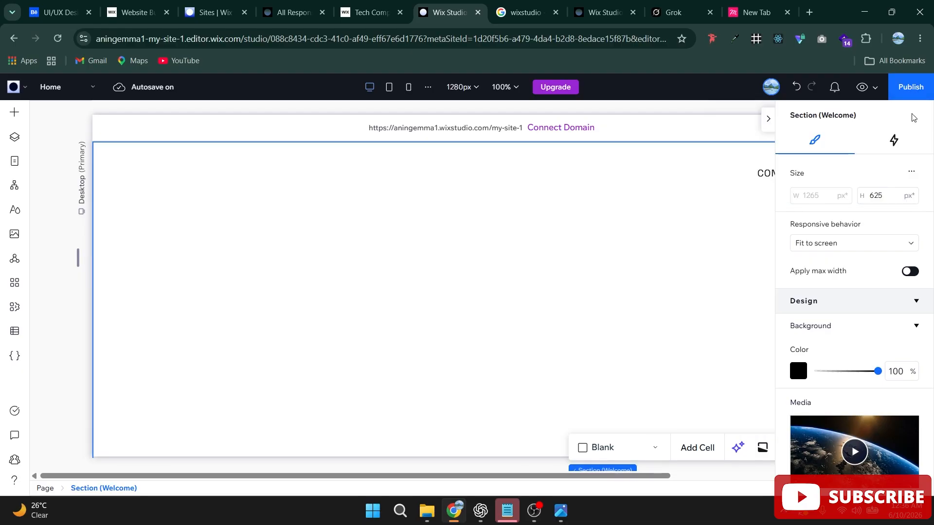
# Publish the site on a free Wix Studio domain with digitalagency as the site name in its address
pyautogui.click(909, 87)
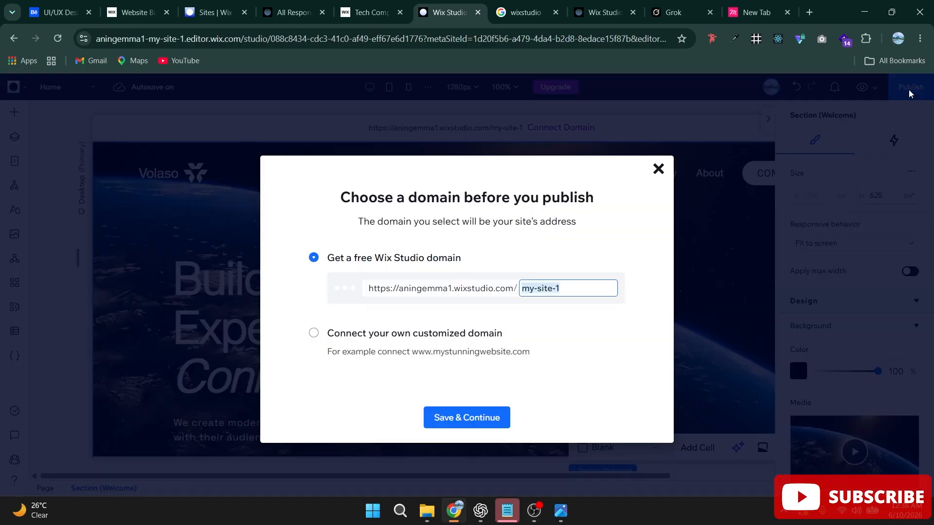
pyautogui.click(574, 285)
pyautogui.tripleClick(574, 286)
pyautogui.press('BackSpace')
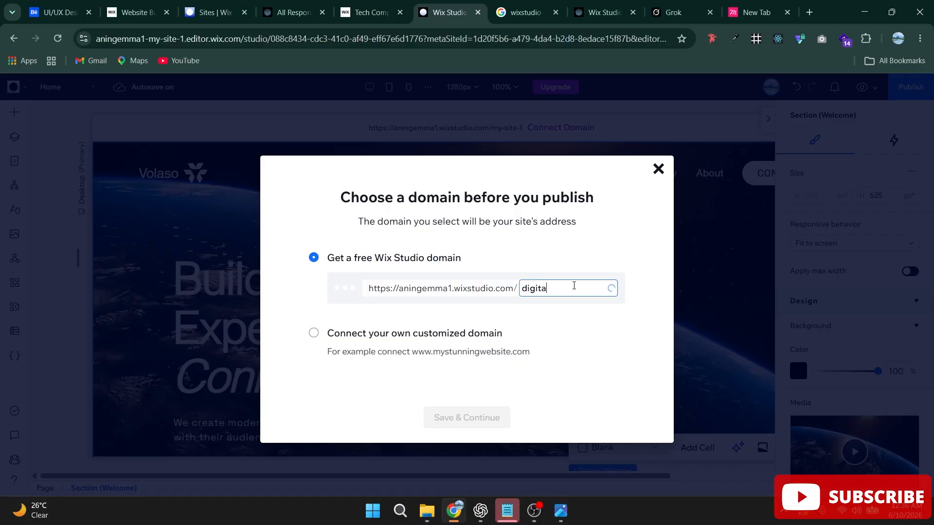
pyautogui.write('digitalagency')
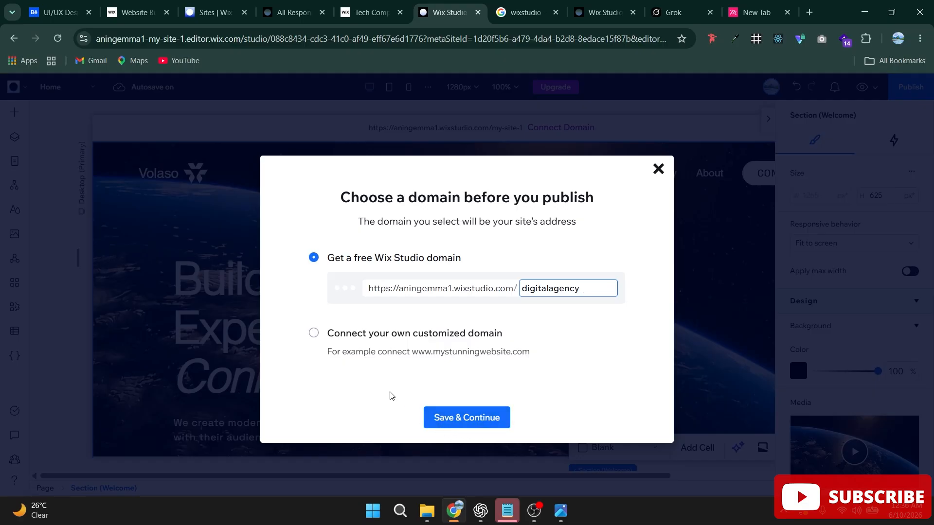
pyautogui.click(315, 334)
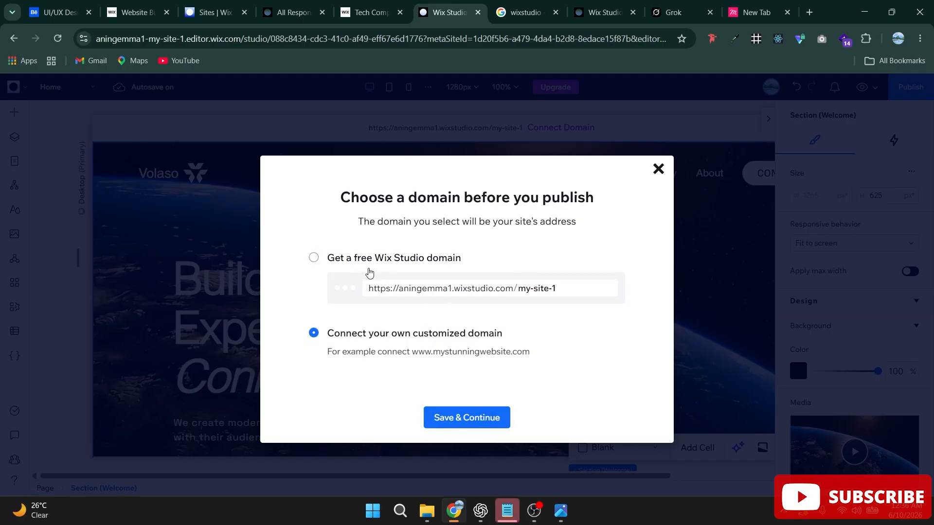
pyautogui.click(562, 288)
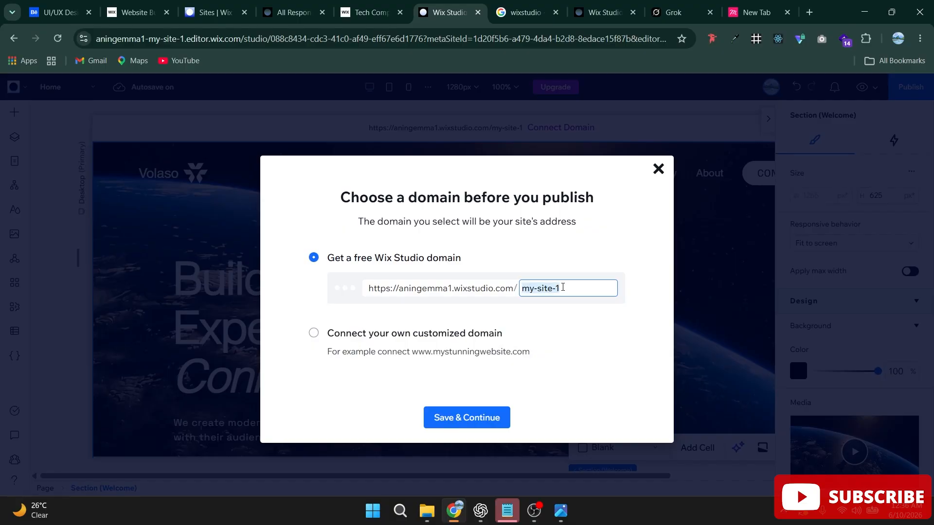
pyautogui.write('digitalagency')
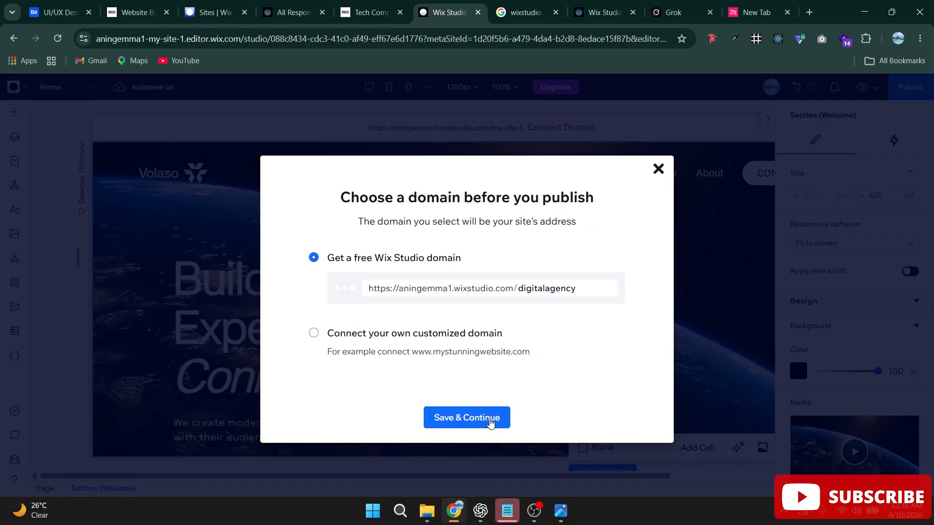
pyautogui.click(490, 417)
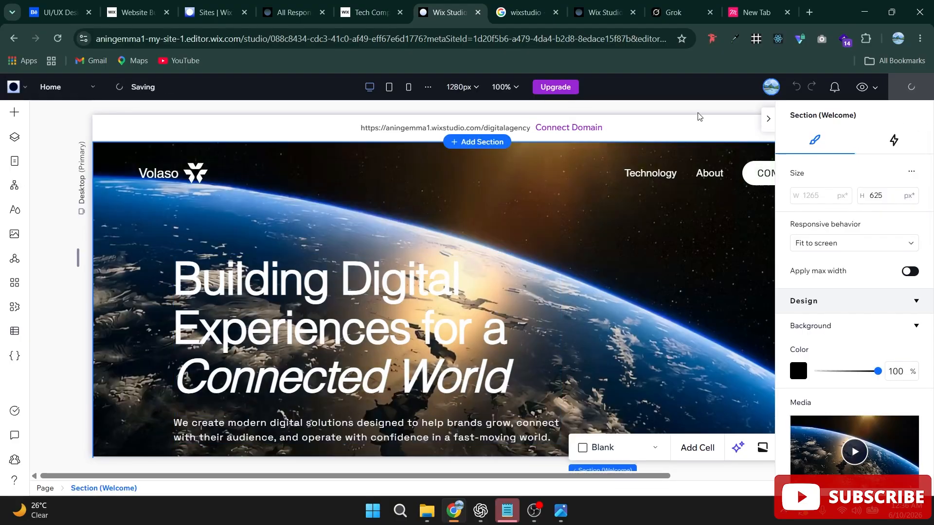
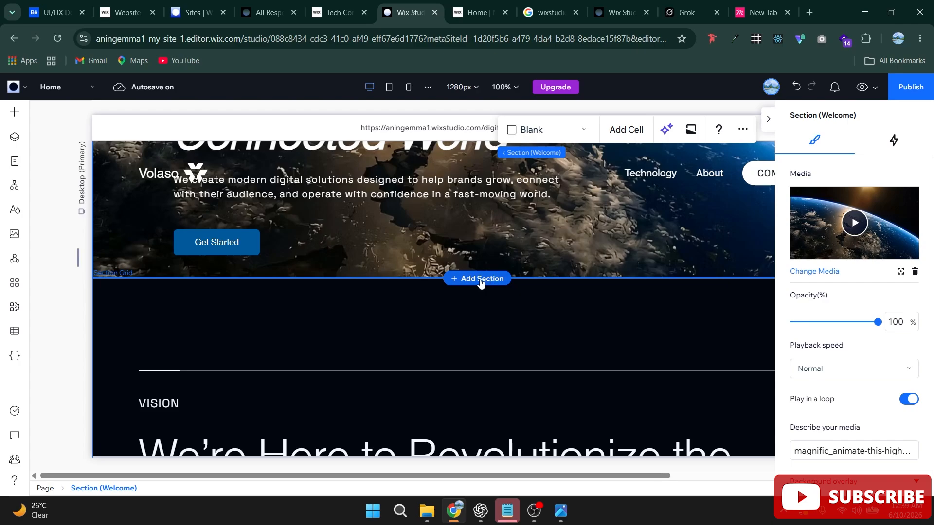
# Review the page's section layers and add a blank section between the About and Features- title sections
pyautogui.click(14, 138)
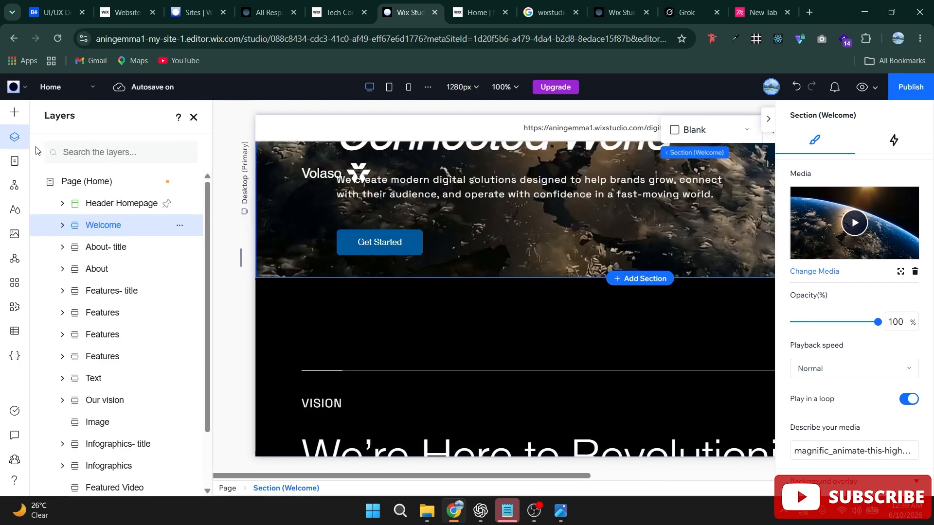
pyautogui.click(63, 226)
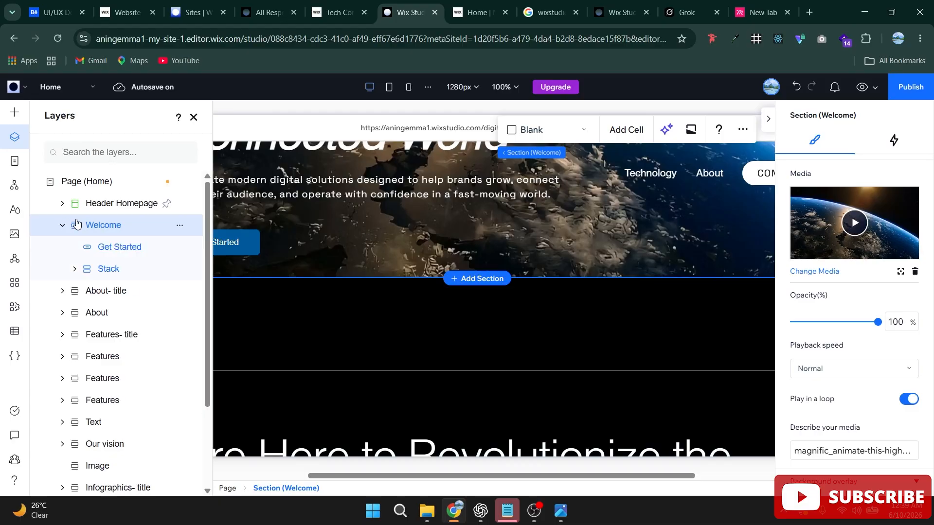
pyautogui.click(63, 225)
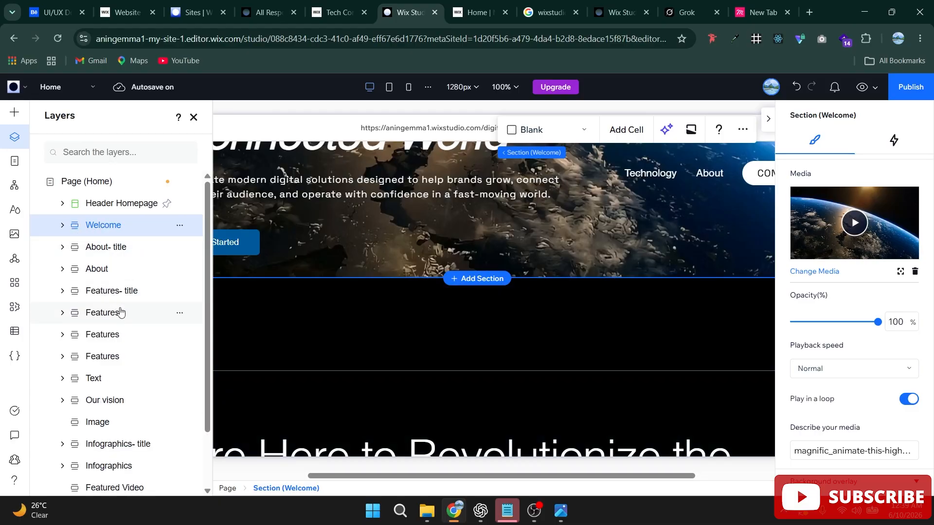
pyautogui.scroll(-10, 530, 299)
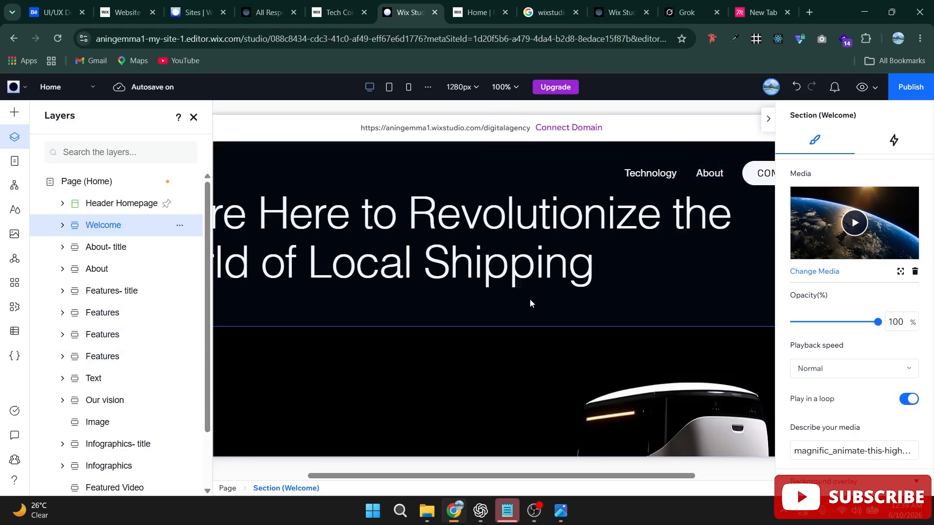
pyautogui.scroll(5, 530, 302)
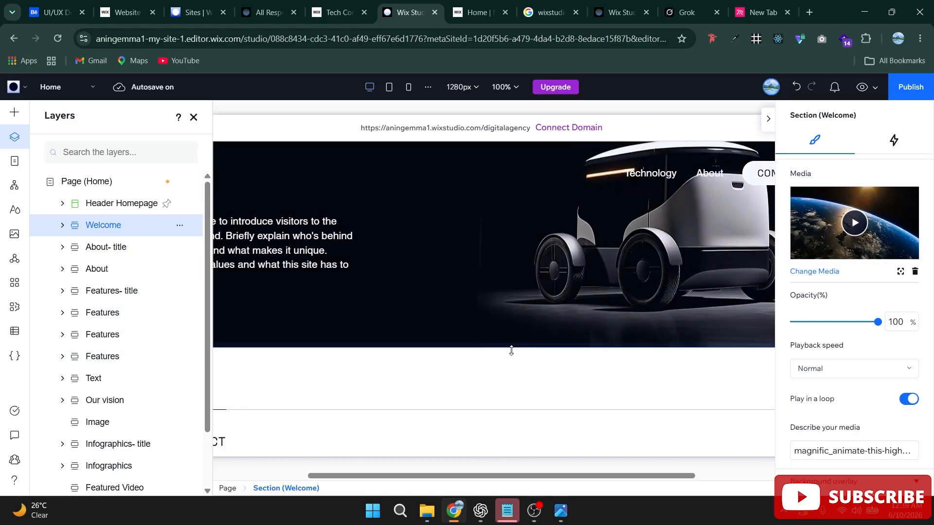
pyautogui.moveTo(501, 352)
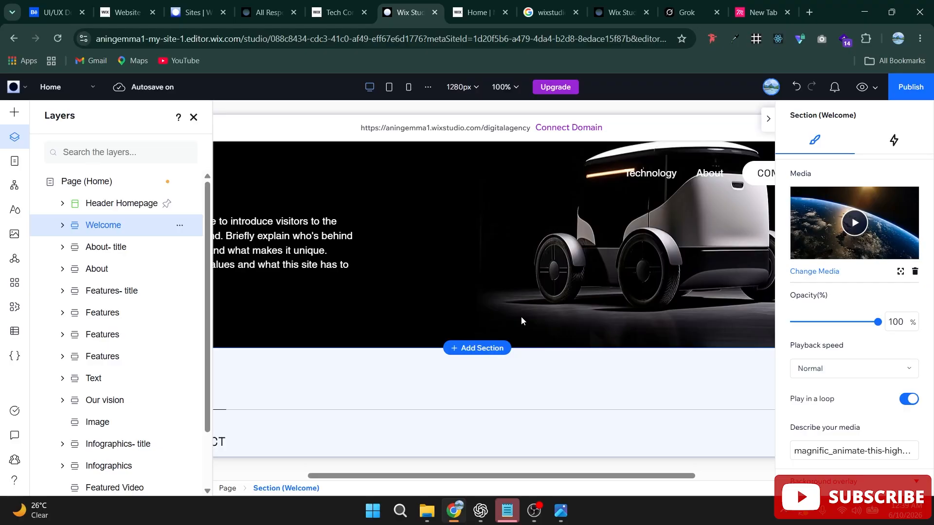
pyautogui.scroll(-4, 521, 318)
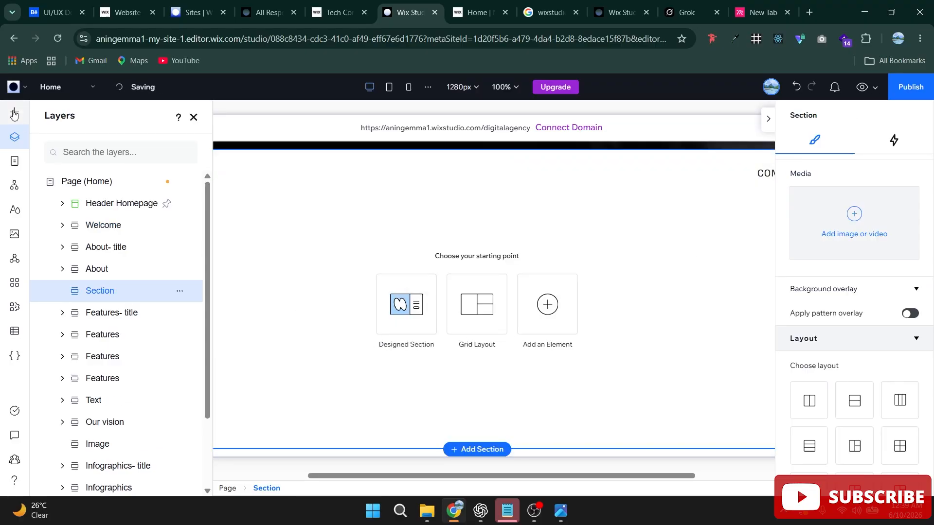
# Browse the Spotlight wireframes for a layout suited to the new blank section
pyautogui.click(15, 115)
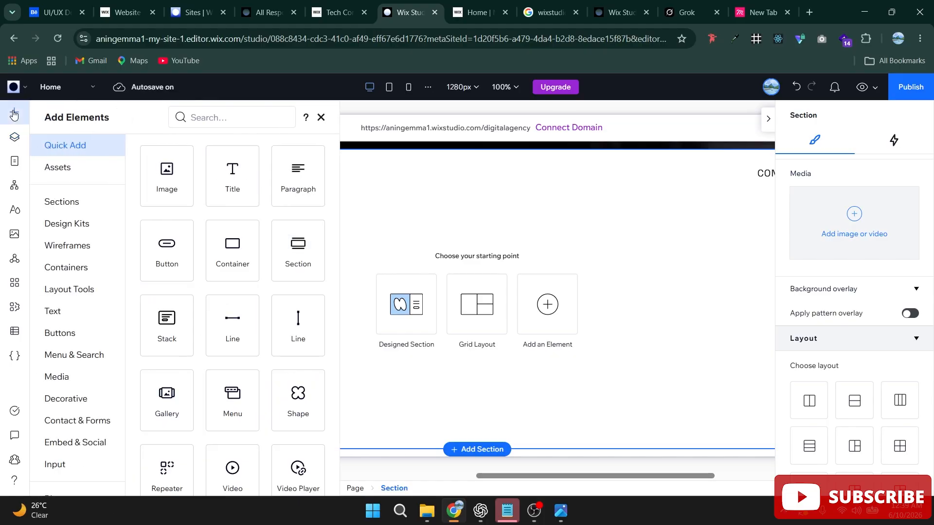
pyautogui.click(85, 249)
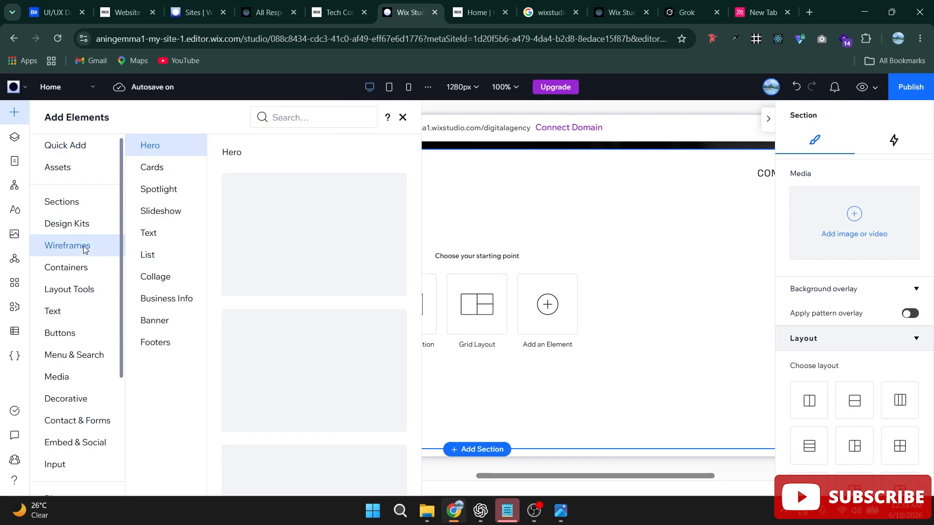
pyautogui.click(157, 190)
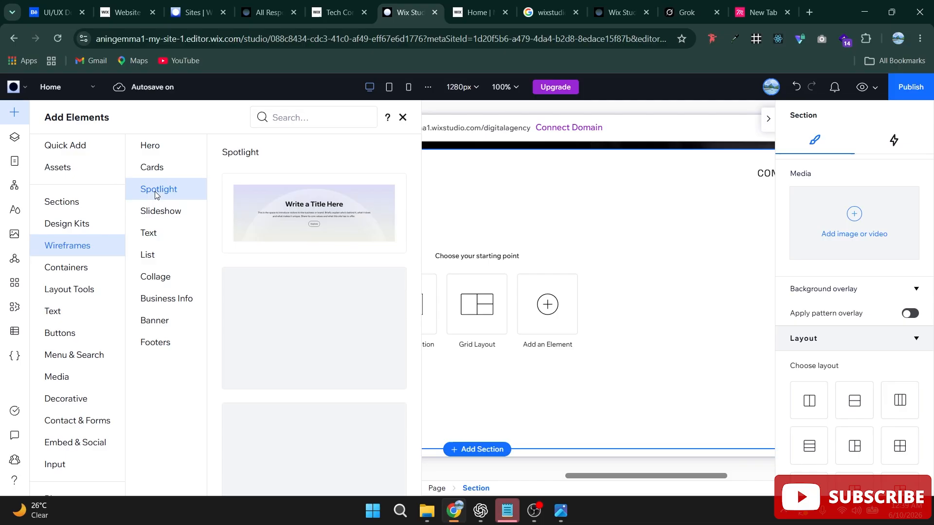
pyautogui.scroll(-5, 308, 306)
pyautogui.scroll(-10, 308, 306)
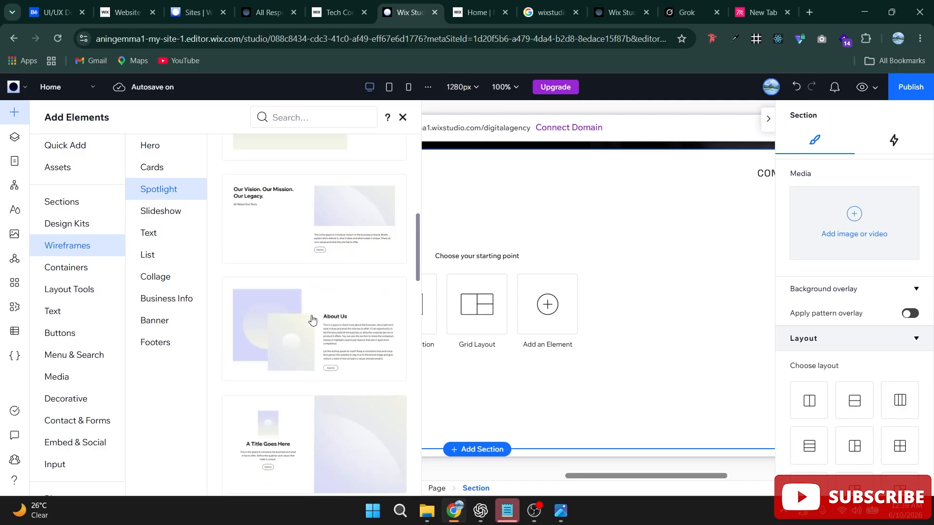
pyautogui.scroll(-4, 315, 323)
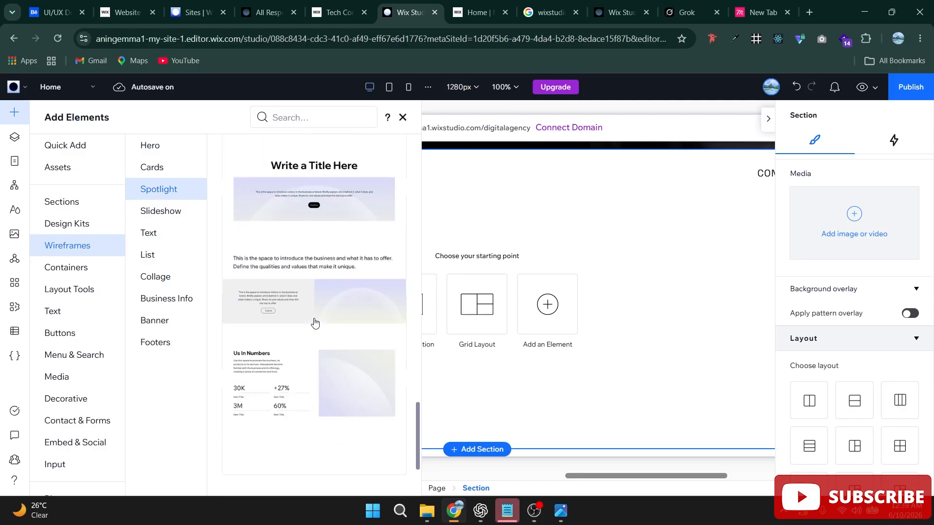
pyautogui.scroll(1, 315, 322)
pyautogui.scroll(8, 316, 323)
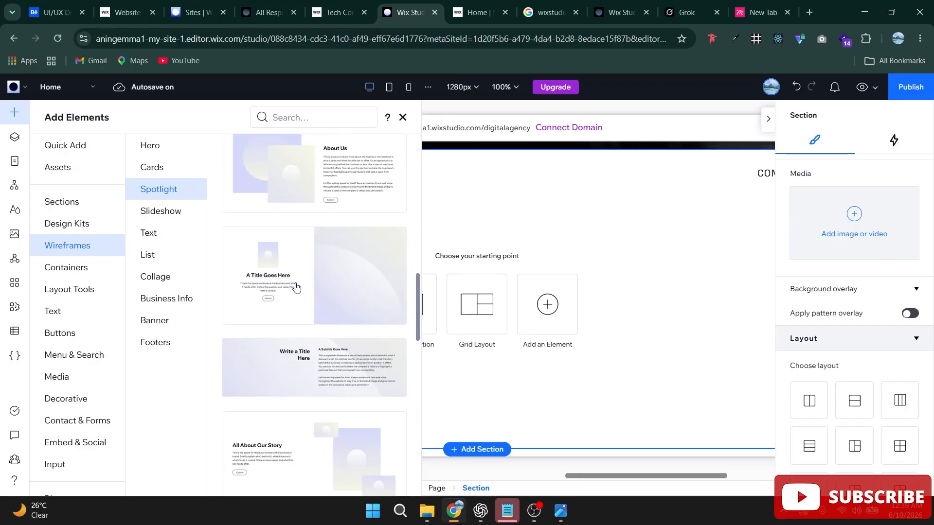
pyautogui.scroll(6, 287, 307)
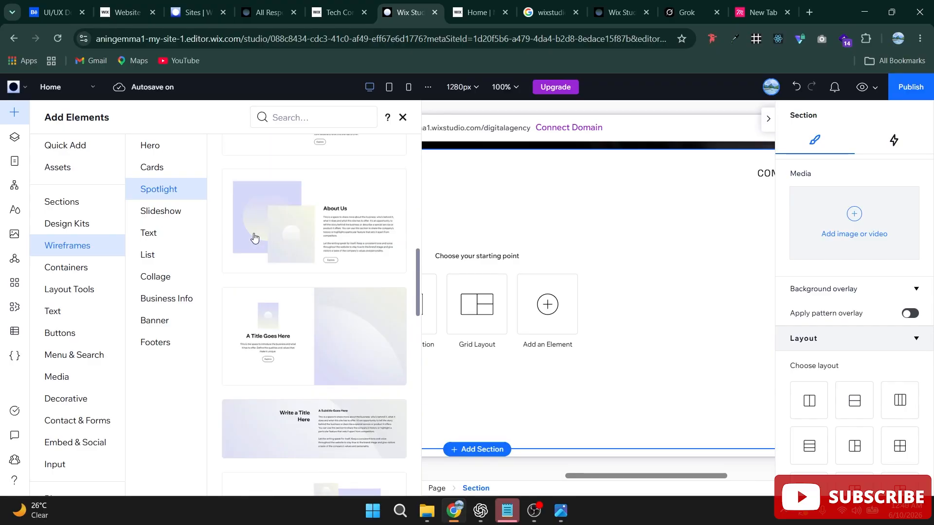
# Fill the blank section with the designed Welcome section "Great Deals Are Just a Click Away"
pyautogui.click(168, 212)
pyautogui.scroll(-6, 312, 261)
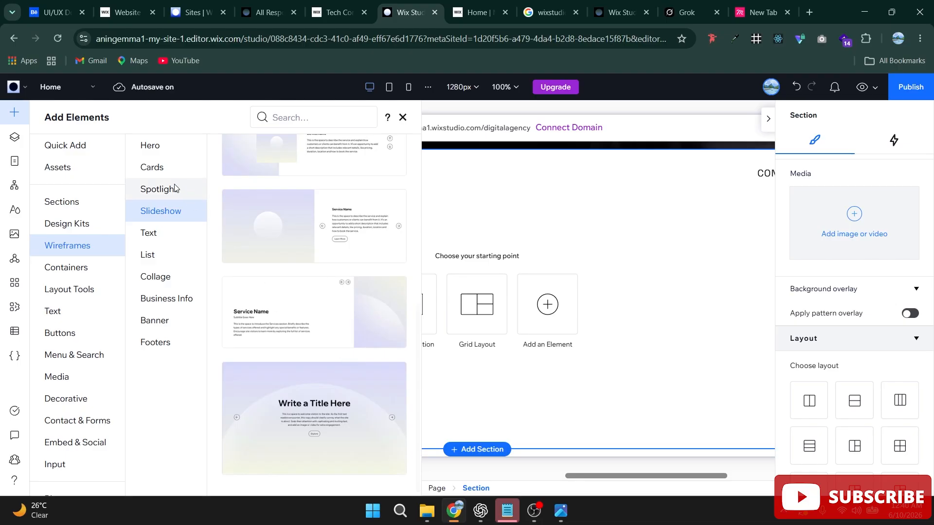
pyautogui.click(81, 209)
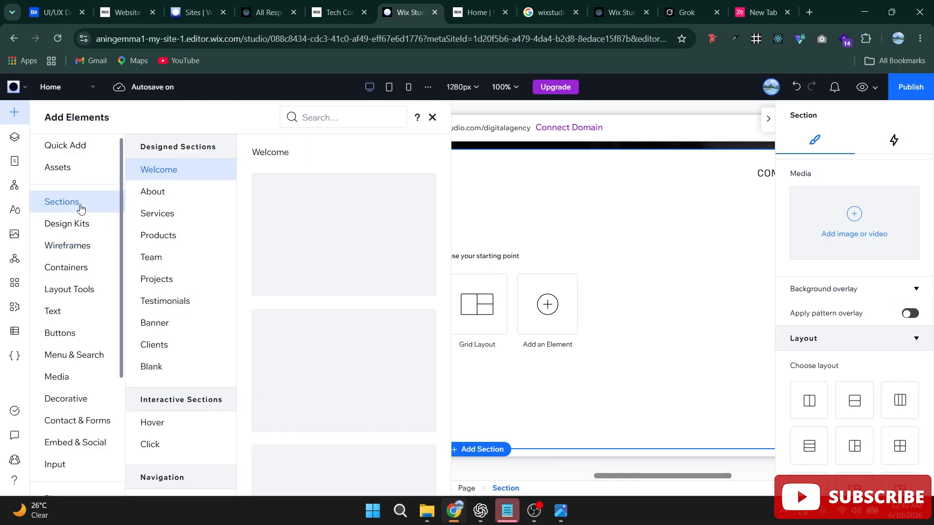
pyautogui.scroll(-5, 360, 349)
pyautogui.scroll(-10, 360, 349)
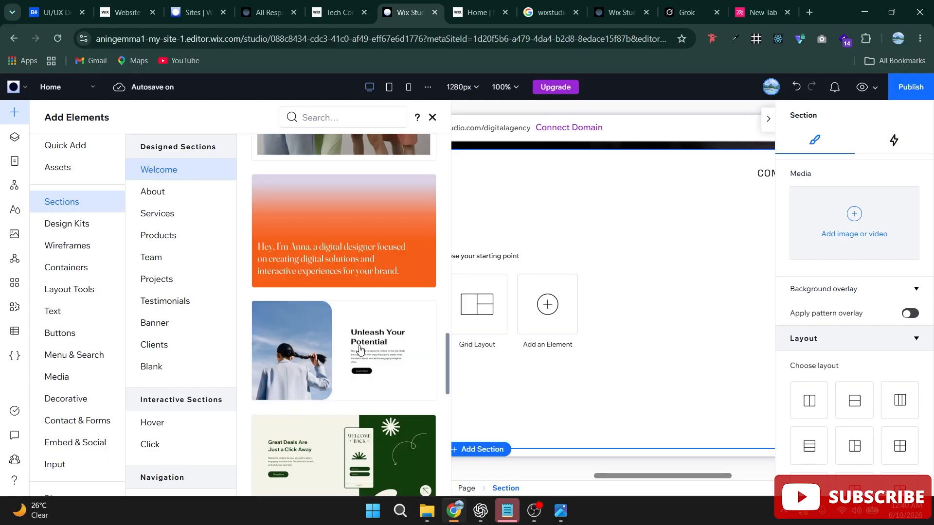
pyautogui.scroll(-1, 370, 320)
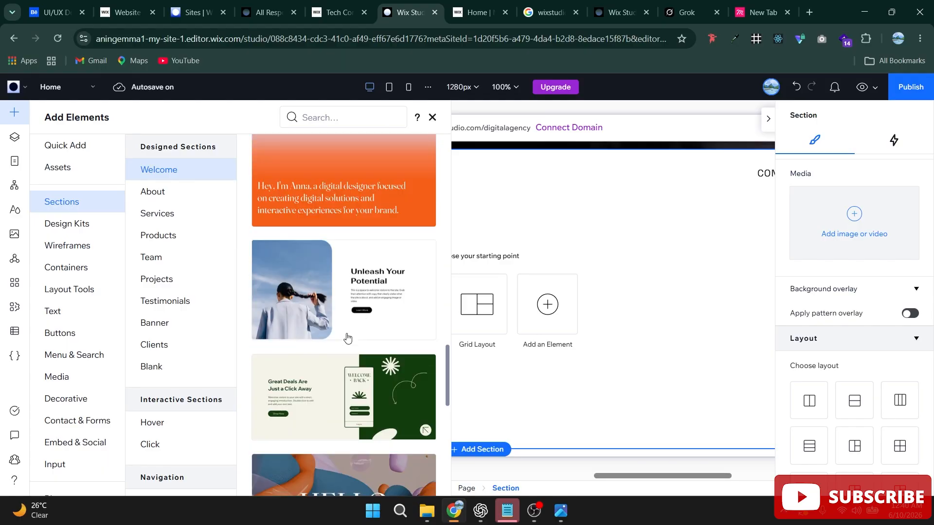
pyautogui.scroll(-3, 294, 279)
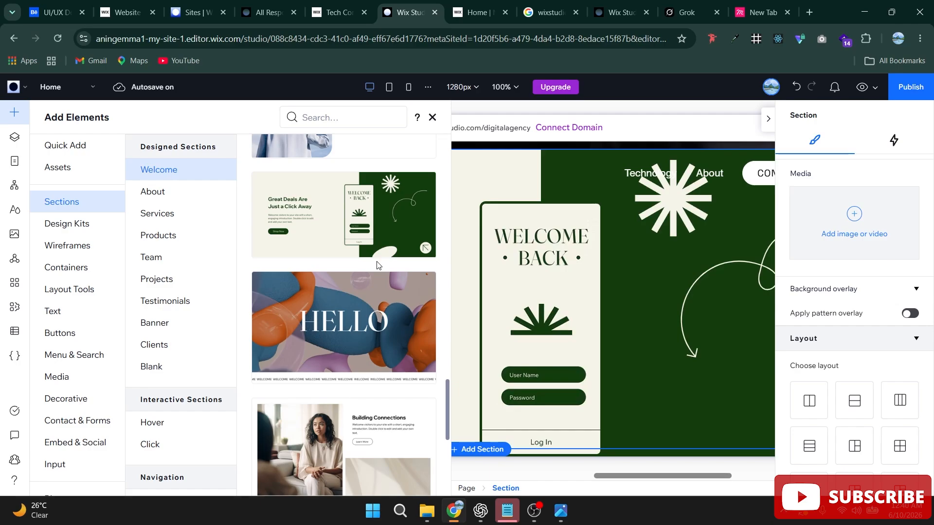
pyautogui.click(377, 265)
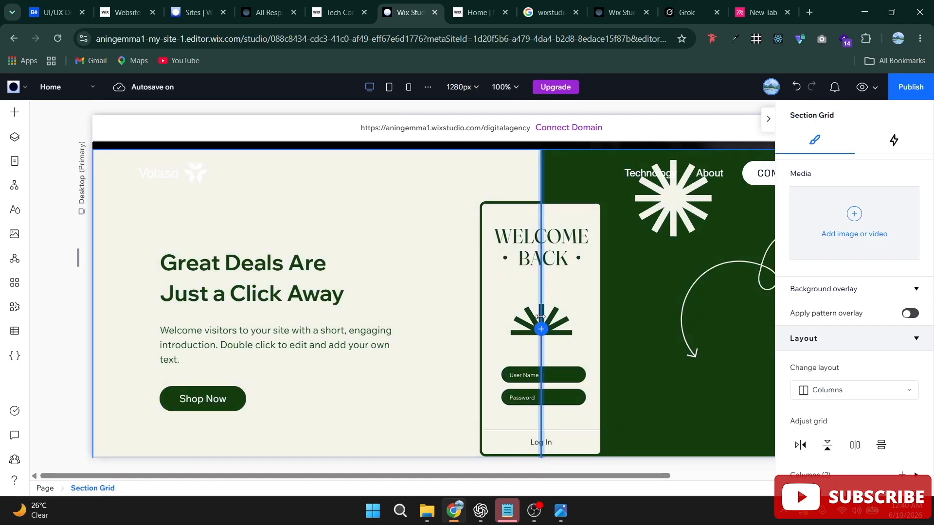
# Review how the Great Deals section sits below the dark vehicle section on the desktop page
pyautogui.scroll(3, 335, 278)
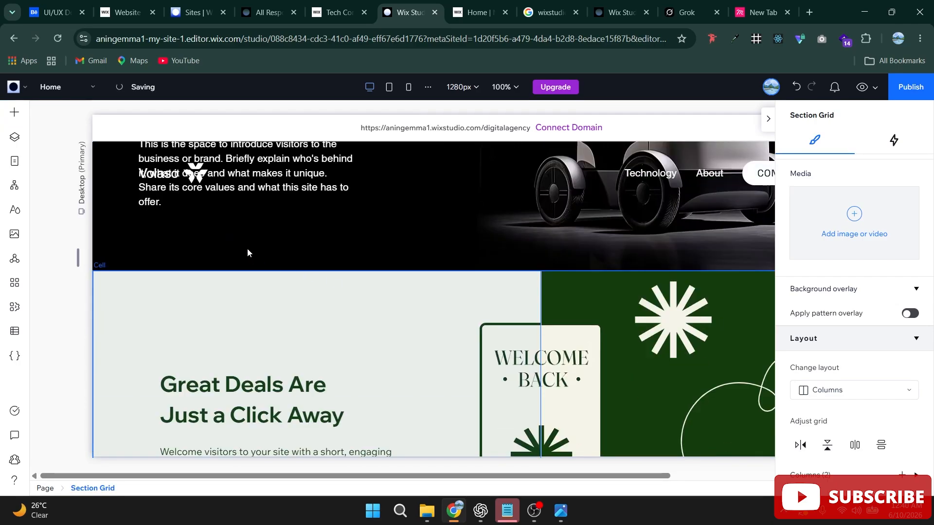
pyautogui.scroll(3, 267, 187)
pyautogui.scroll(-6, 282, 266)
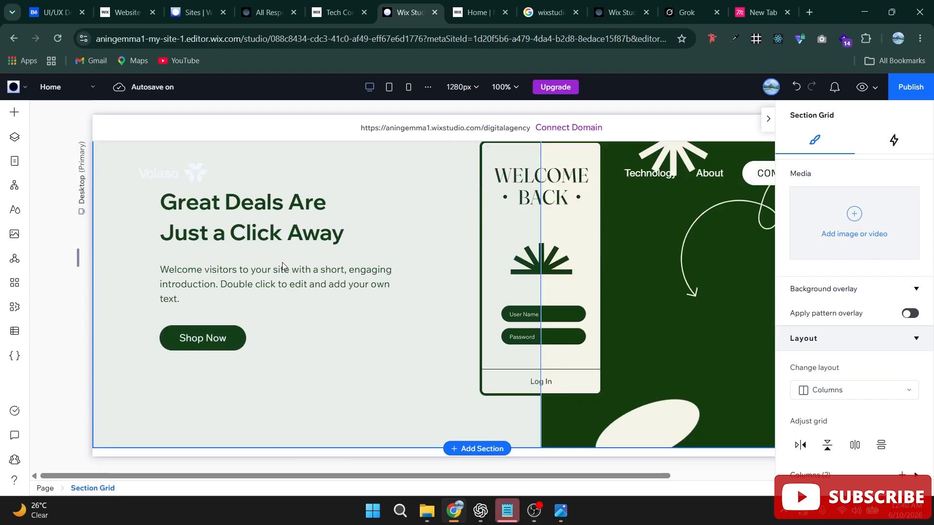
pyautogui.scroll(-1, 272, 253)
pyautogui.click(255, 223)
pyautogui.scroll(1, 261, 231)
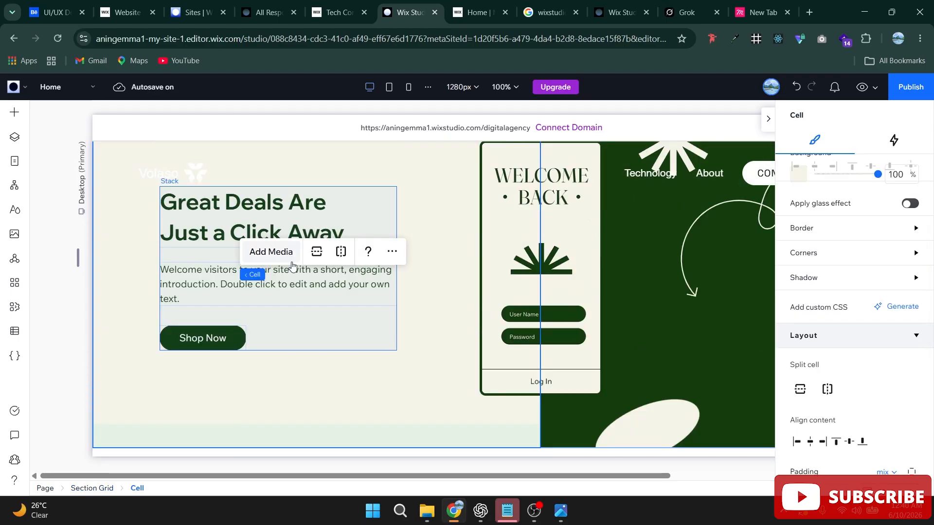
pyautogui.scroll(4, 493, 296)
pyautogui.scroll(-4, 493, 296)
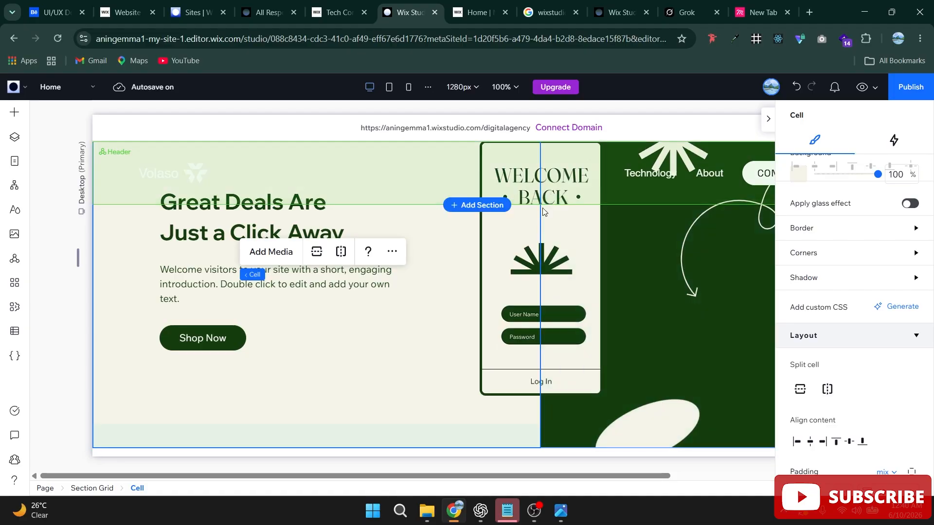
# Insert a blank section between the dark vehicle section and the Great Deals section, and select it
pyautogui.scroll(4, 446, 270)
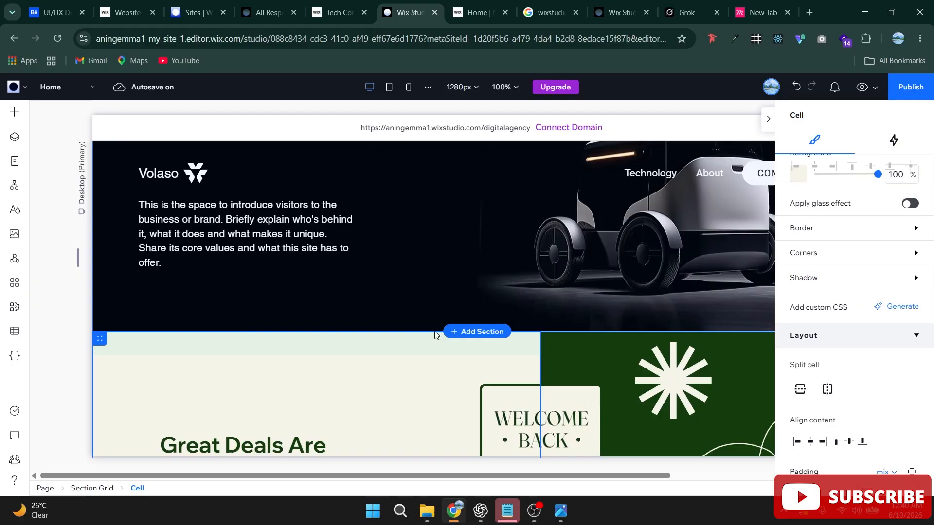
pyautogui.scroll(-3, 430, 335)
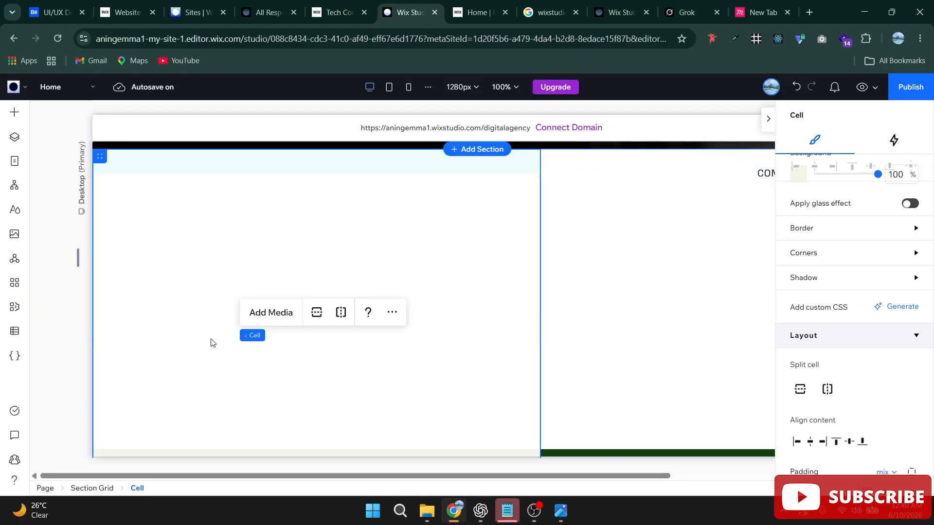
pyautogui.click(92, 269)
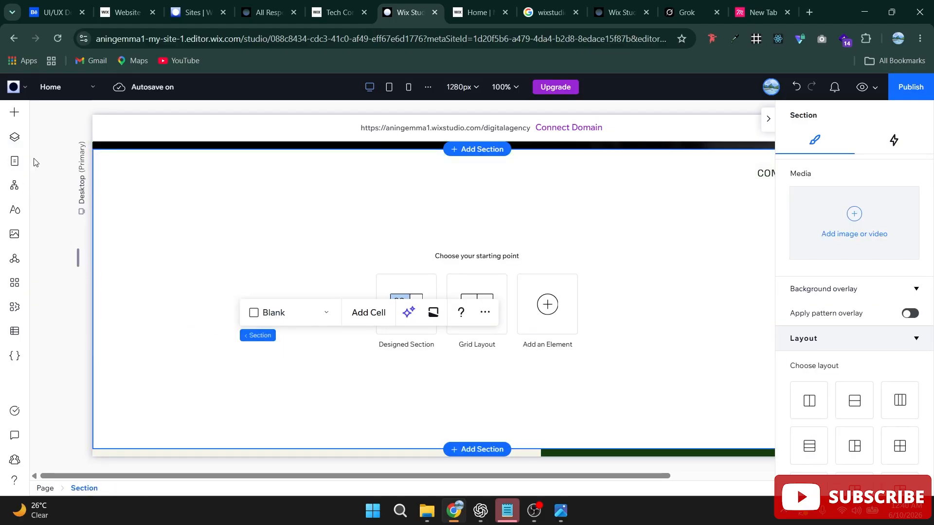
pyautogui.click(338, 396)
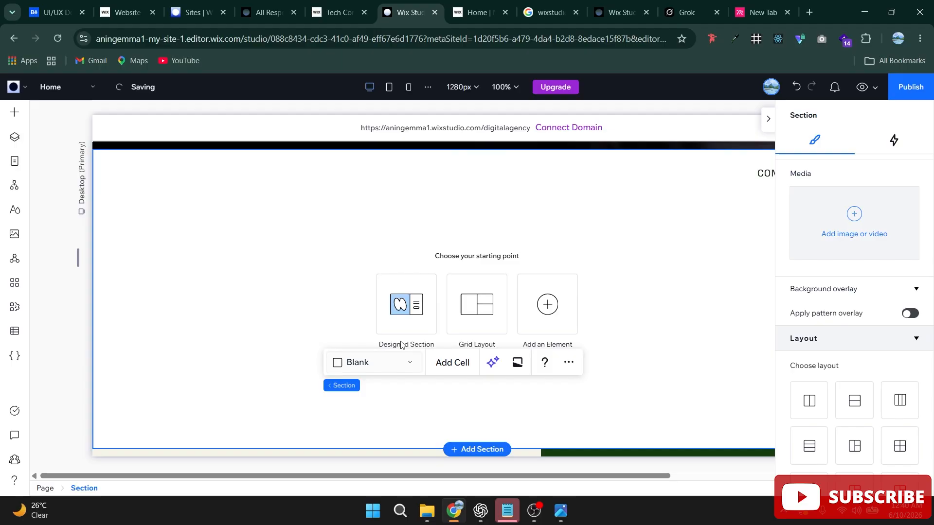
# Place the "Our Features" Collage wireframe with three feature cells in the new blank section
pyautogui.click(411, 316)
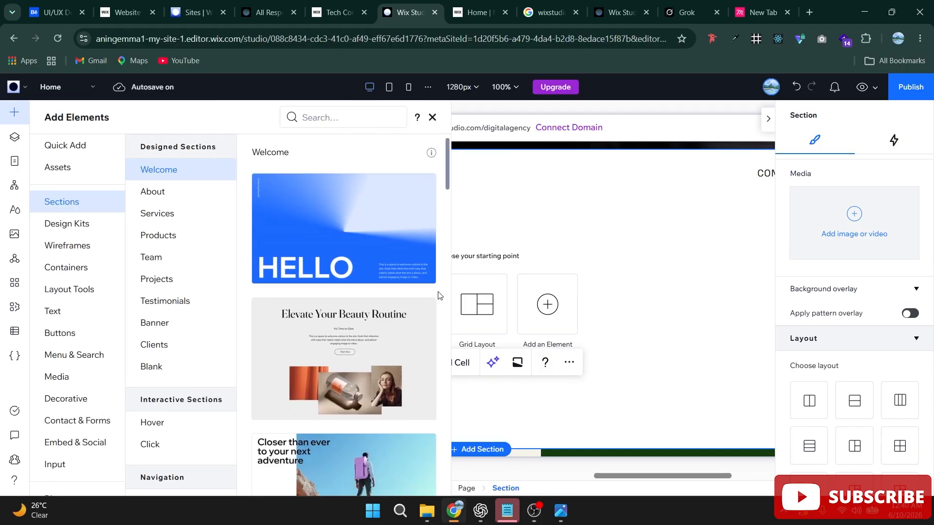
pyautogui.click(584, 203)
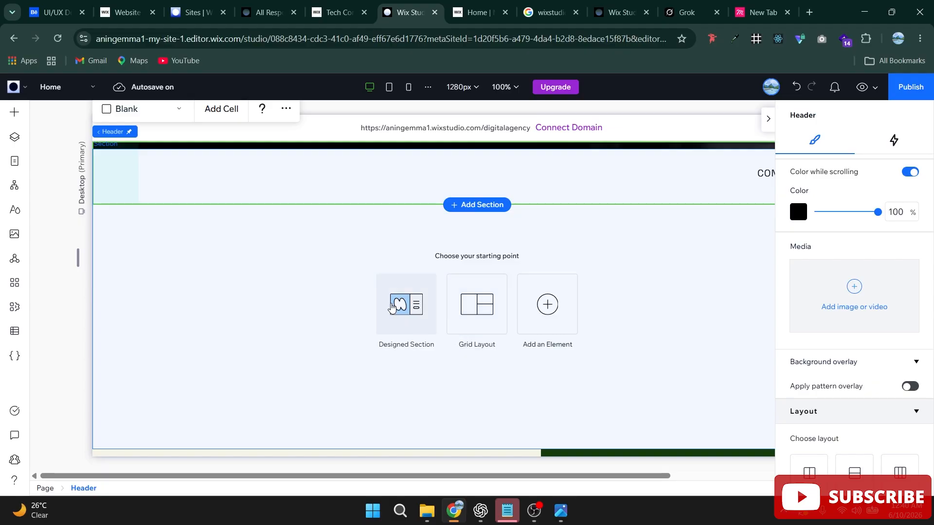
pyautogui.click(392, 308)
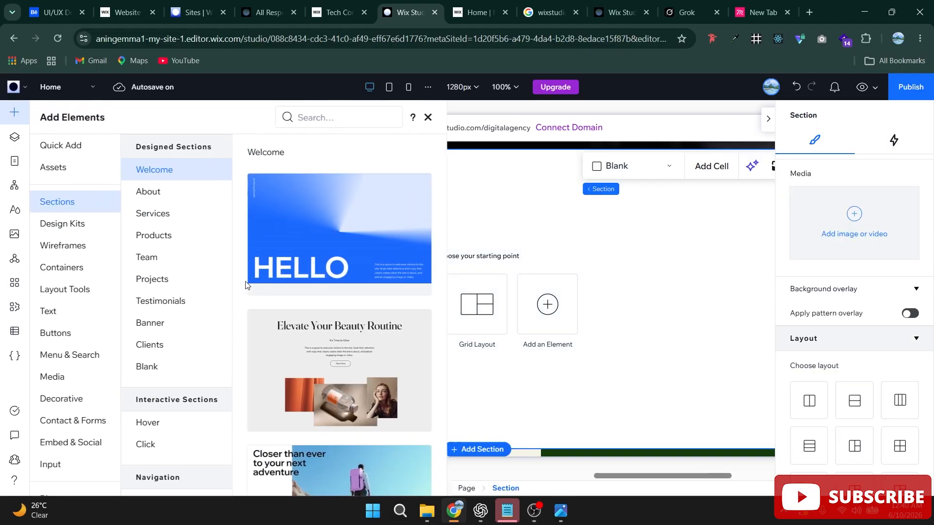
pyautogui.click(67, 245)
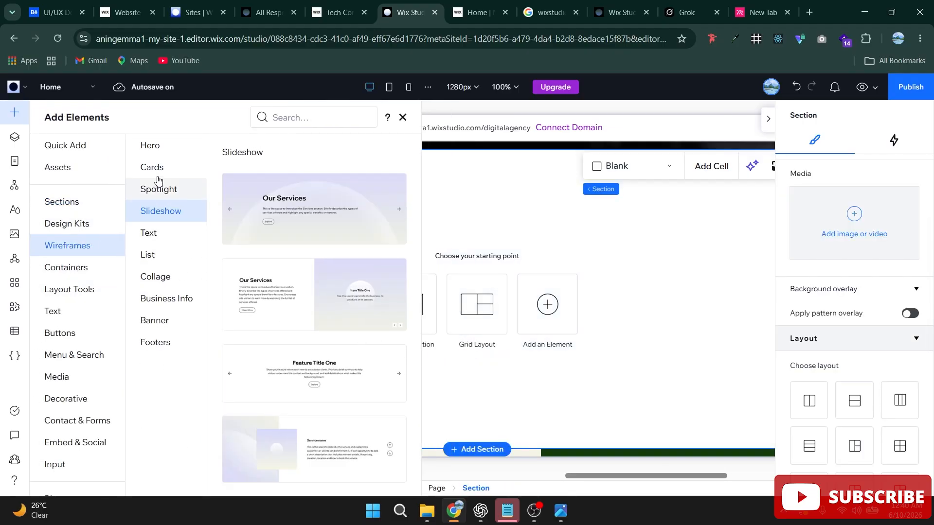
pyautogui.click(151, 145)
pyautogui.scroll(-4, 362, 376)
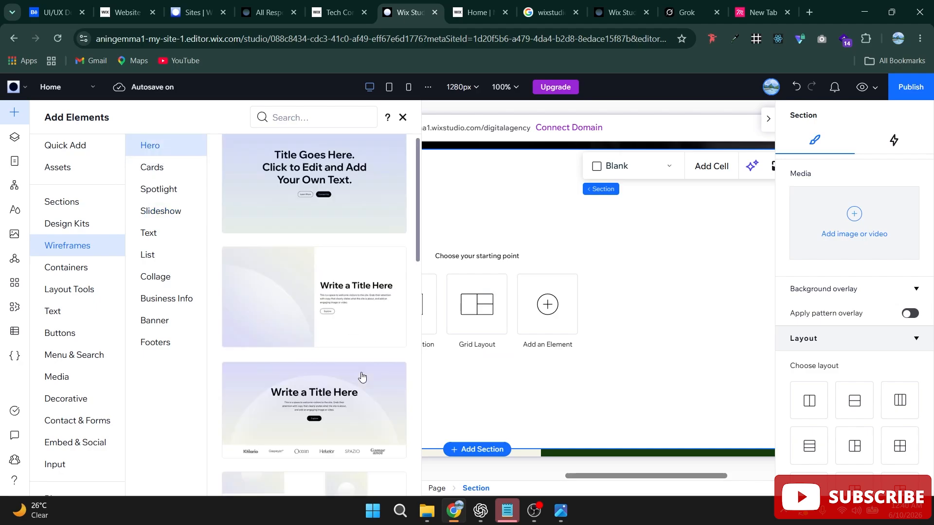
pyautogui.click(147, 254)
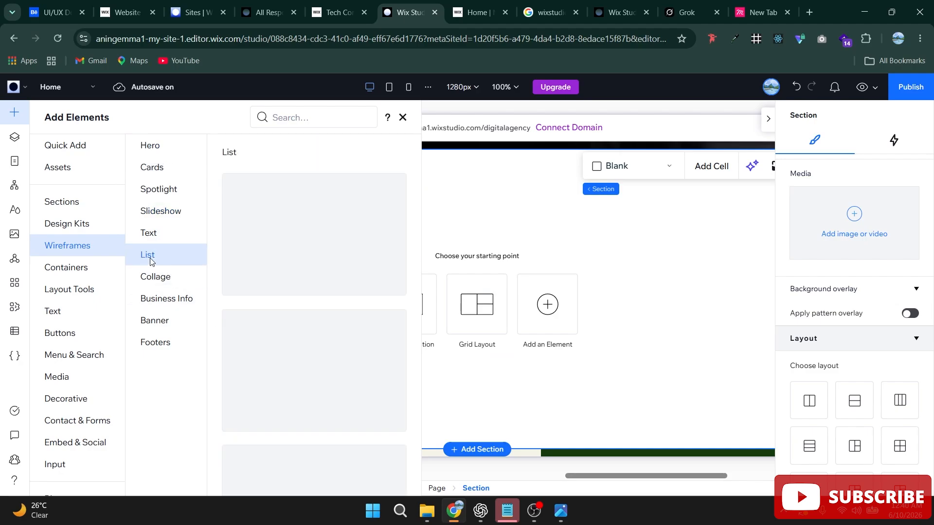
pyautogui.scroll(-2, 362, 306)
pyautogui.click(171, 274)
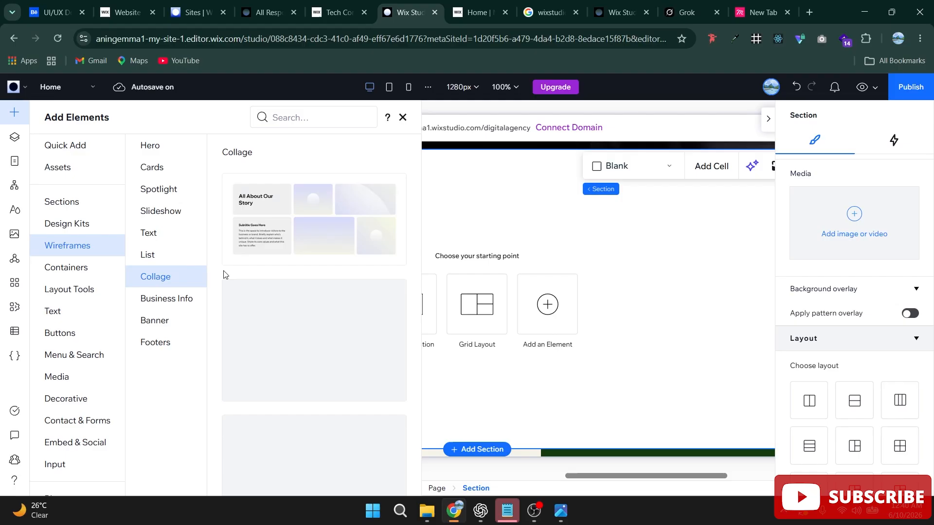
pyautogui.scroll(-6, 375, 281)
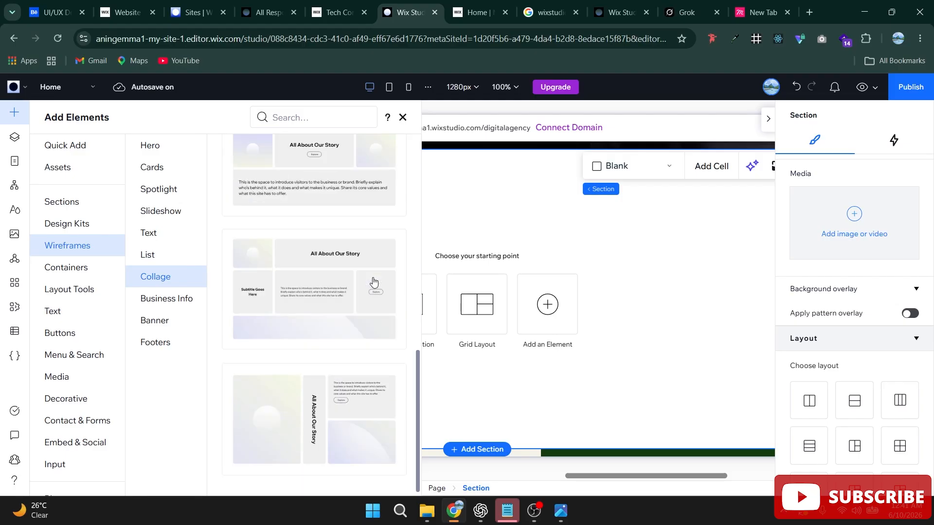
pyautogui.scroll(4, 339, 290)
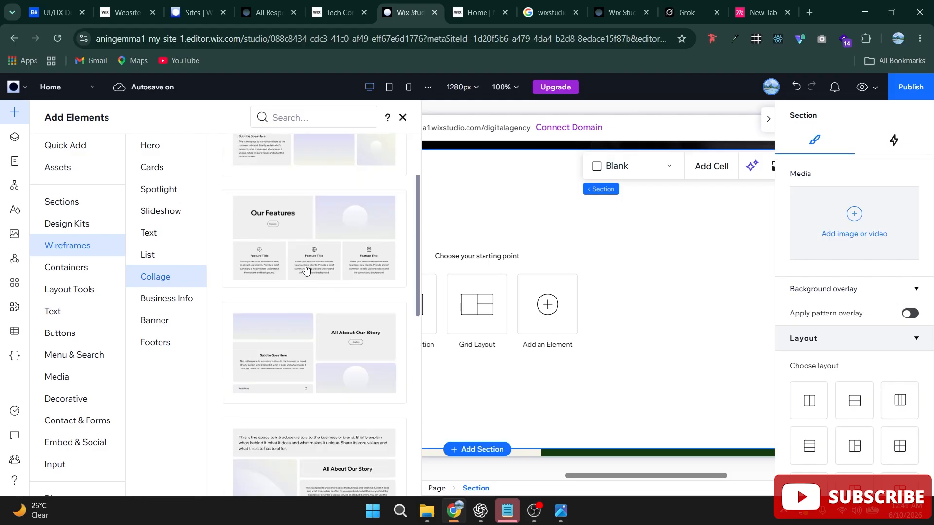
pyautogui.moveTo(305, 270); pyautogui.dragTo(305, 270)
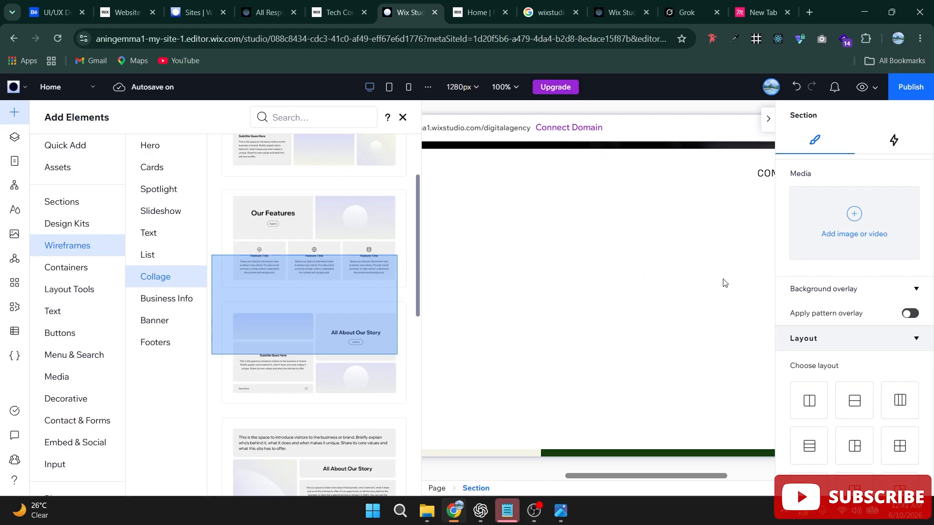
pyautogui.moveTo(724, 283); pyautogui.dragTo(693, 282)
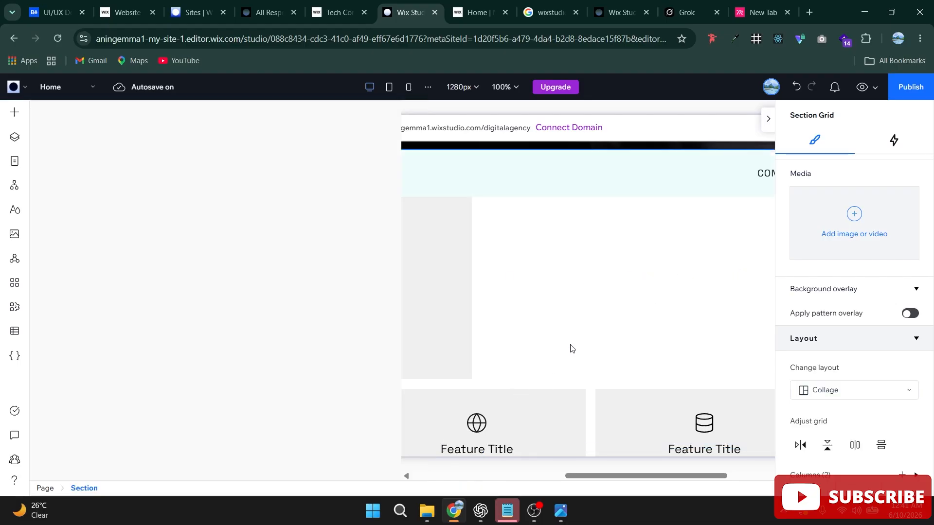
# Examine the Our Features collage and its neighbouring sections in the desktop layout
pyautogui.scroll(8, 324, 327)
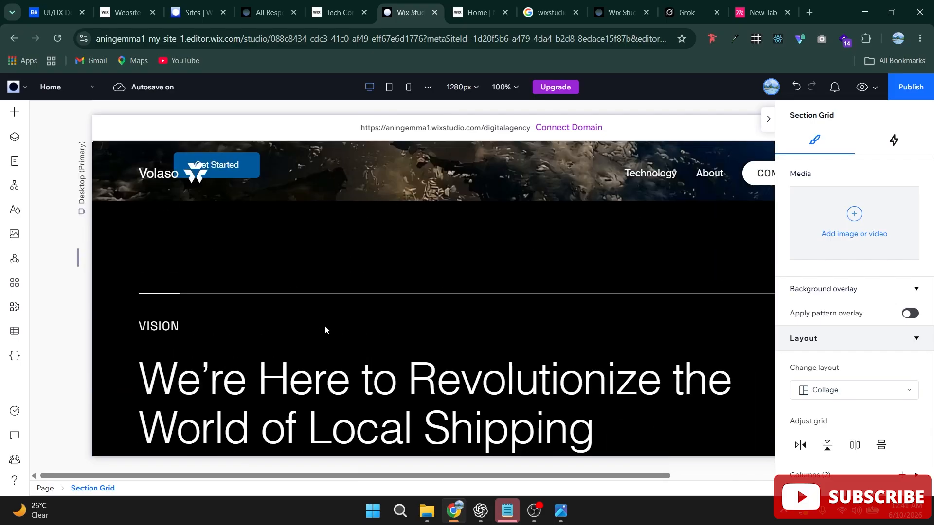
pyautogui.scroll(-10, 336, 318)
pyautogui.scroll(-4, 337, 322)
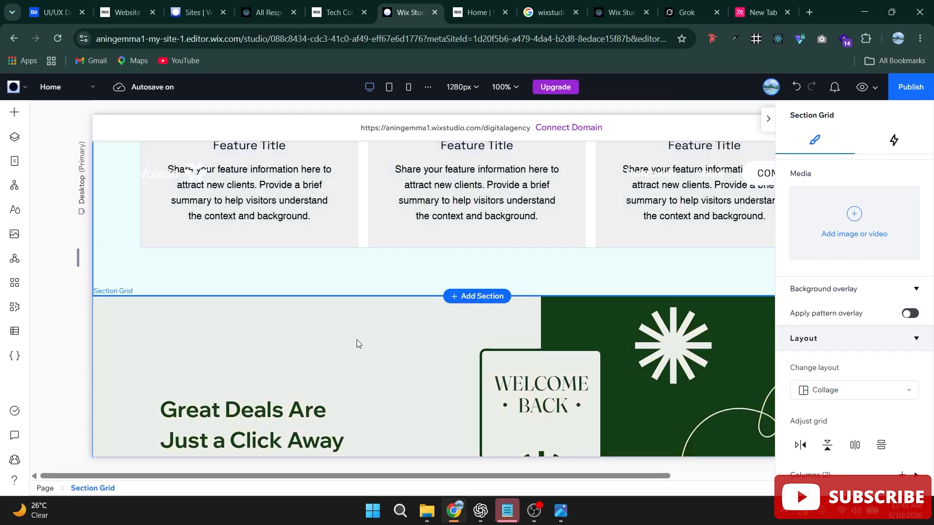
pyautogui.scroll(3, 353, 341)
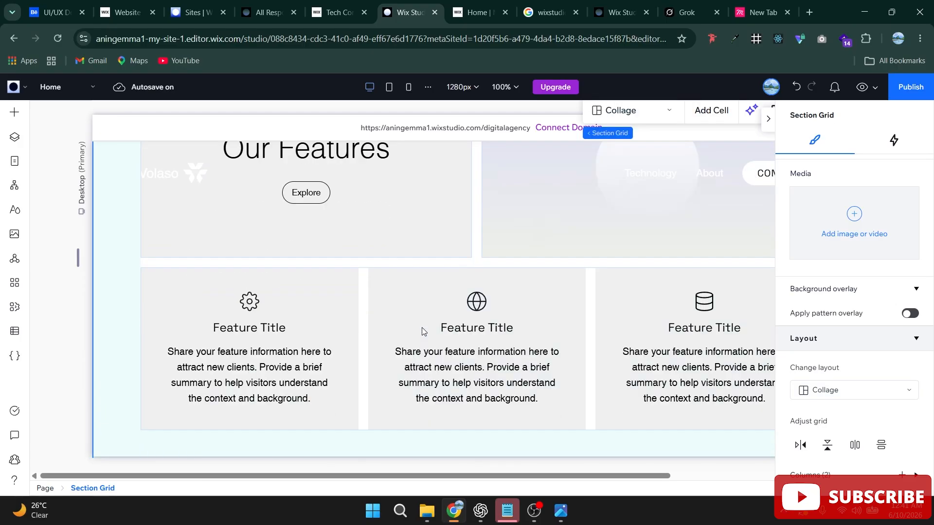
# Inspect the page at the mobile and tablet breakpoints, including the features grid, and return to the desktop view
pyautogui.click(409, 87)
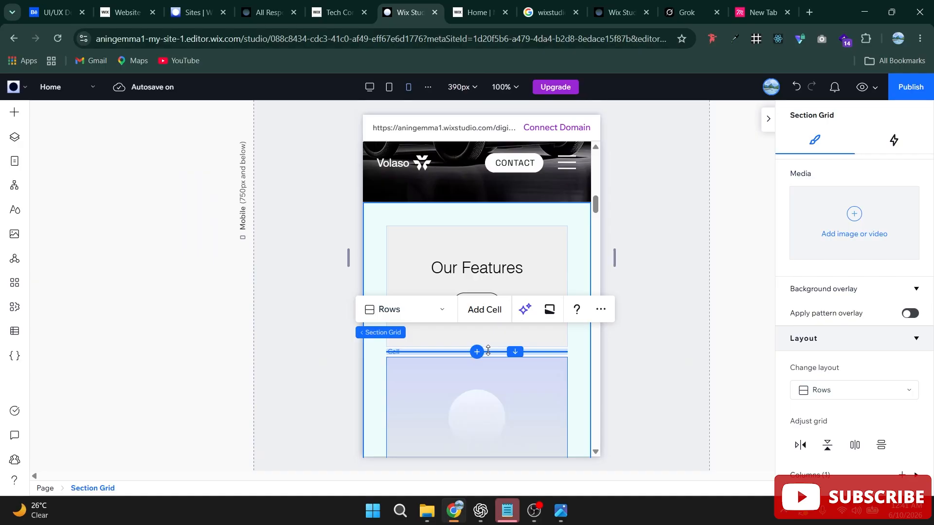
pyautogui.scroll(10, 528, 263)
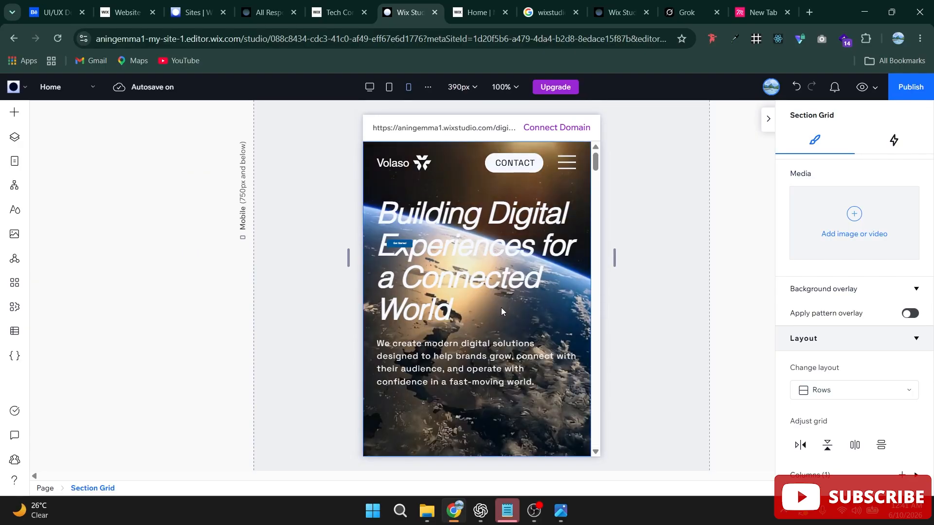
pyautogui.scroll(-4, 524, 269)
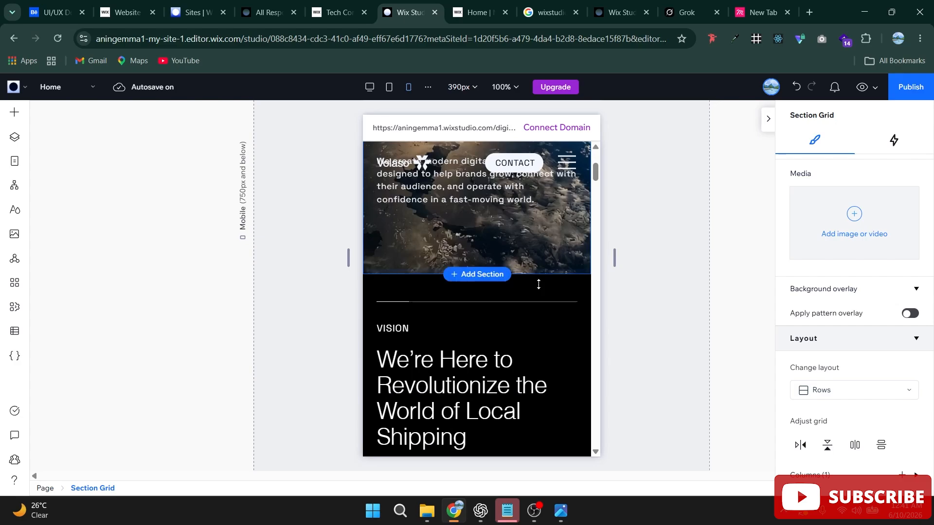
pyautogui.scroll(-10, 526, 350)
pyautogui.scroll(-2, 526, 350)
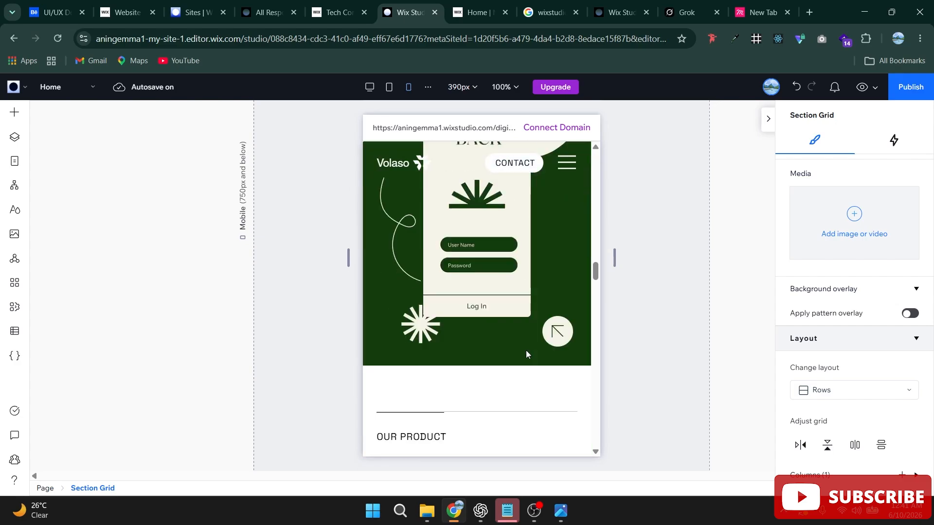
pyautogui.scroll(5, 530, 329)
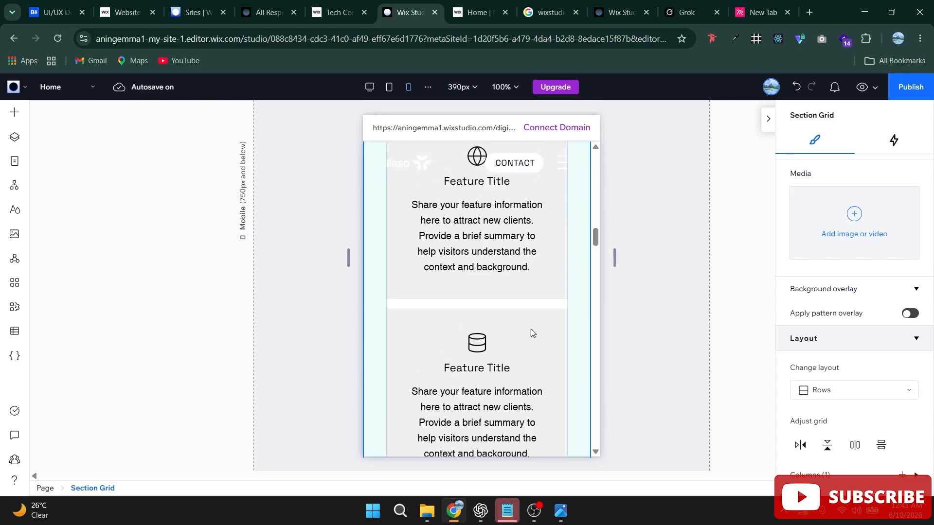
pyautogui.click(388, 89)
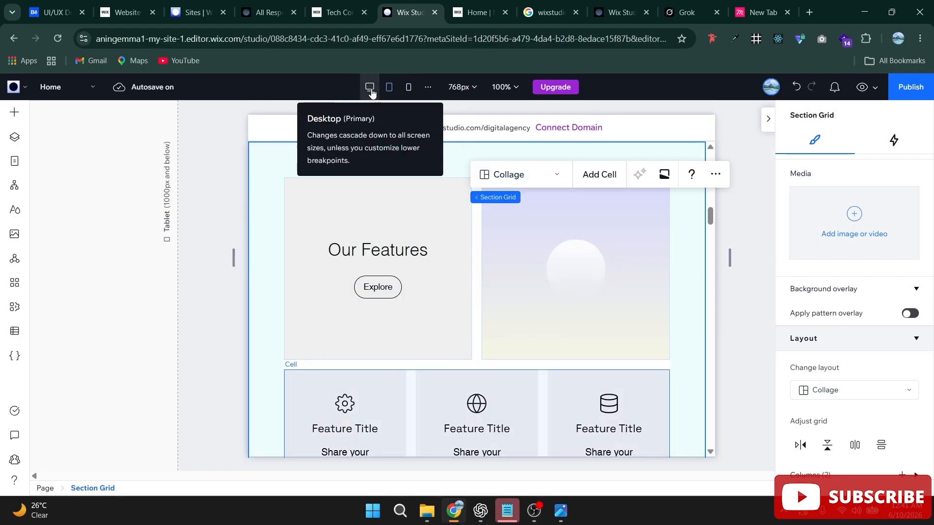
pyautogui.click(369, 88)
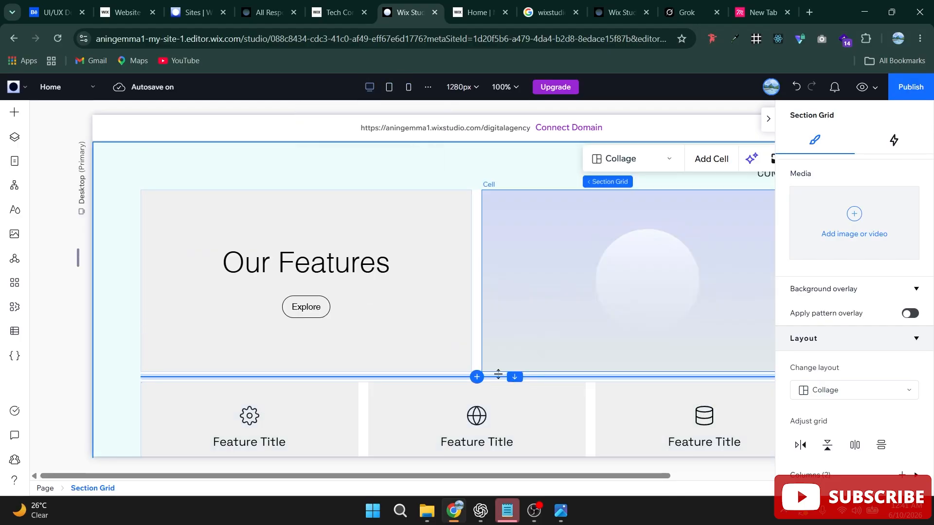
# Select the cell holding the Our Features heading and check the ChatGPT reference design image before returning to the editor
pyautogui.scroll(-1, 436, 294)
pyautogui.click(437, 295)
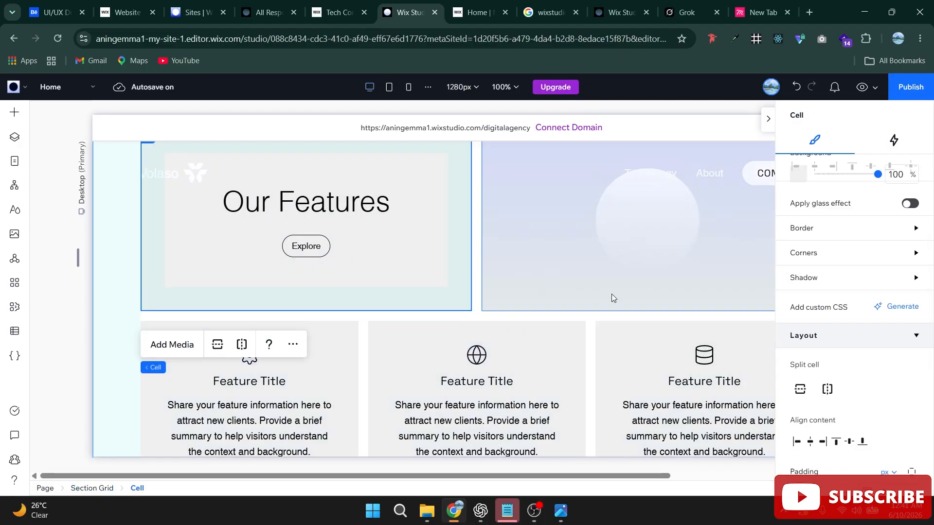
pyautogui.click(561, 511)
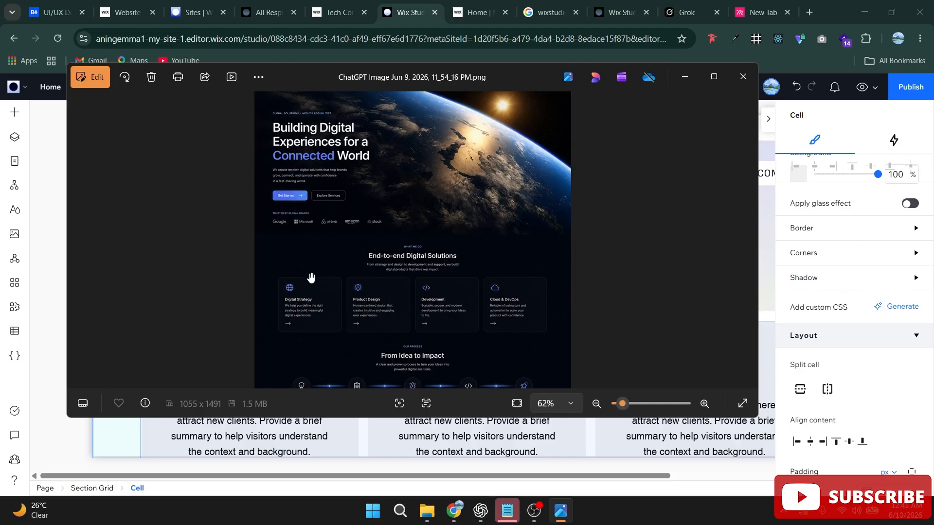
pyautogui.click(563, 439)
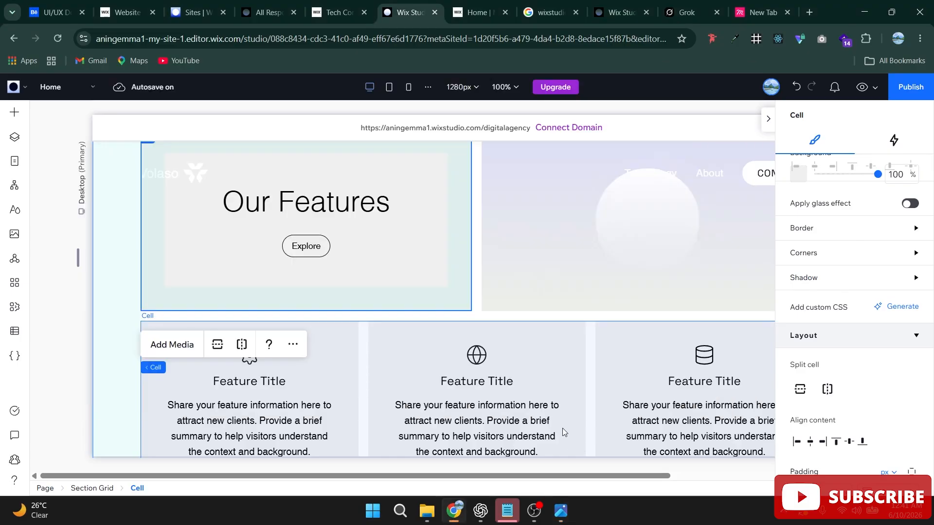
# Try several theme colors on the Our Features cell's background and settle on the grey-blue Color 10
pyautogui.scroll(-4, 875, 299)
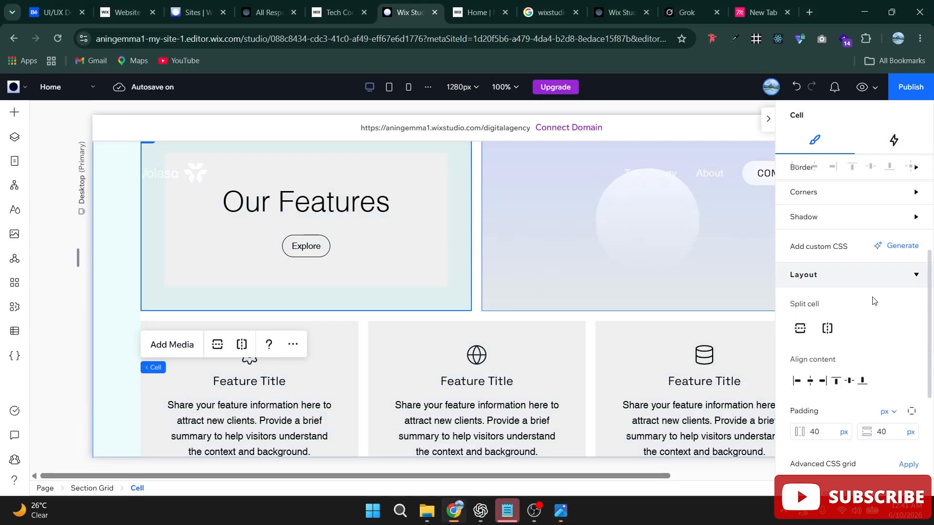
pyautogui.scroll(3, 448, 191)
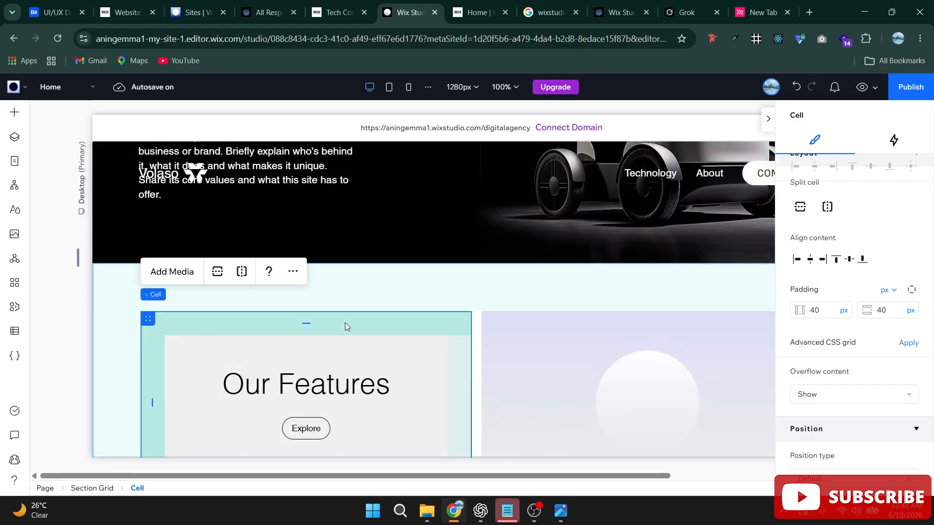
pyautogui.scroll(-2, 875, 302)
pyautogui.scroll(7, 877, 303)
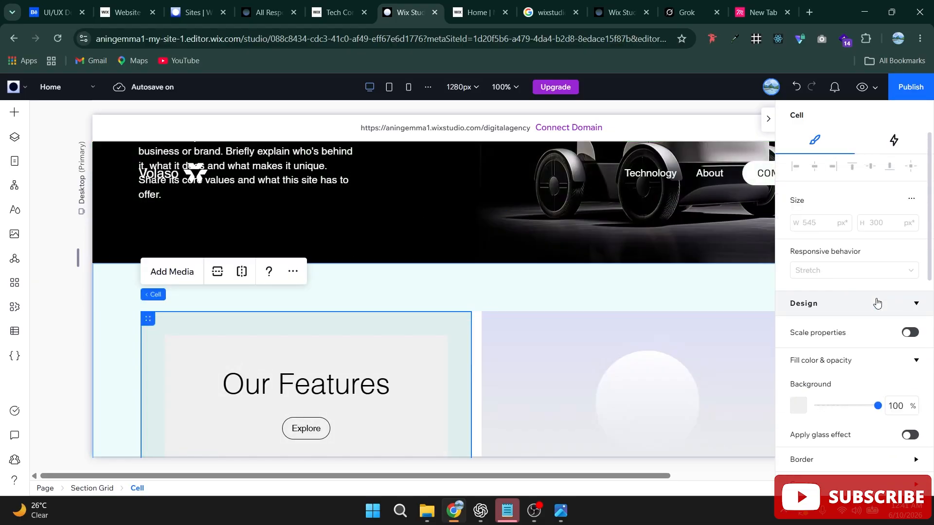
pyautogui.scroll(-1, 873, 304)
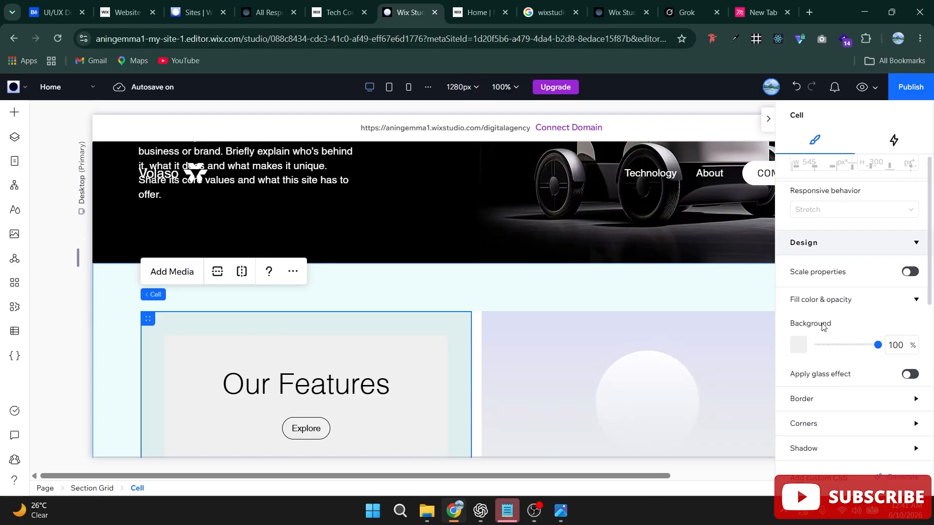
pyautogui.click(798, 345)
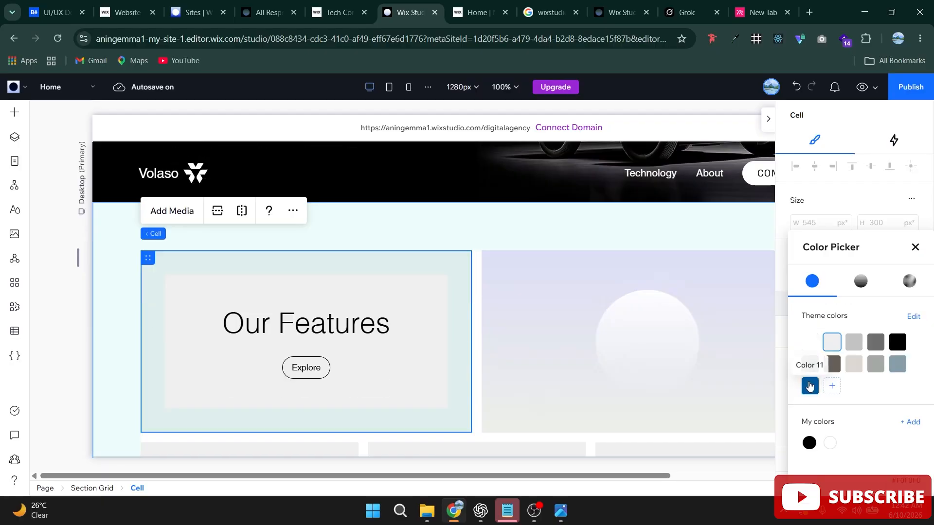
pyautogui.click(811, 387)
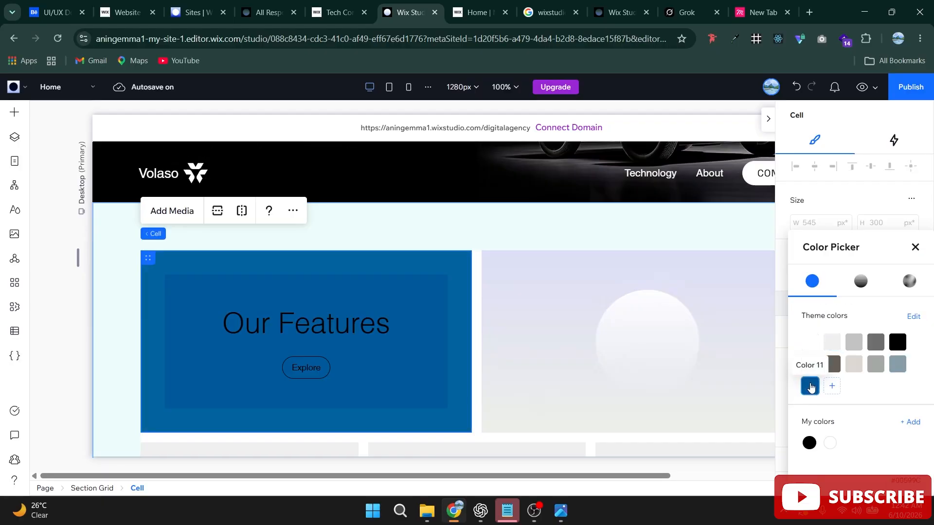
pyautogui.click(853, 365)
pyautogui.click(875, 365)
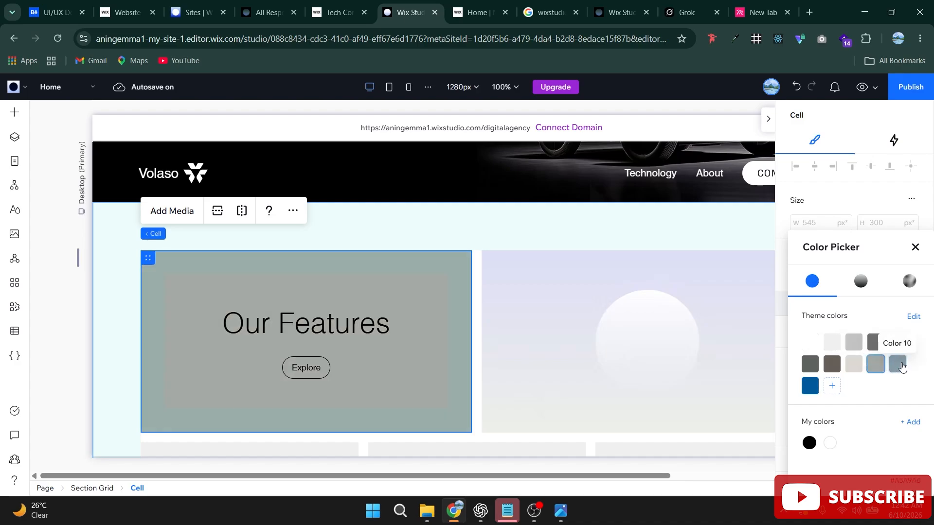
pyautogui.click(897, 365)
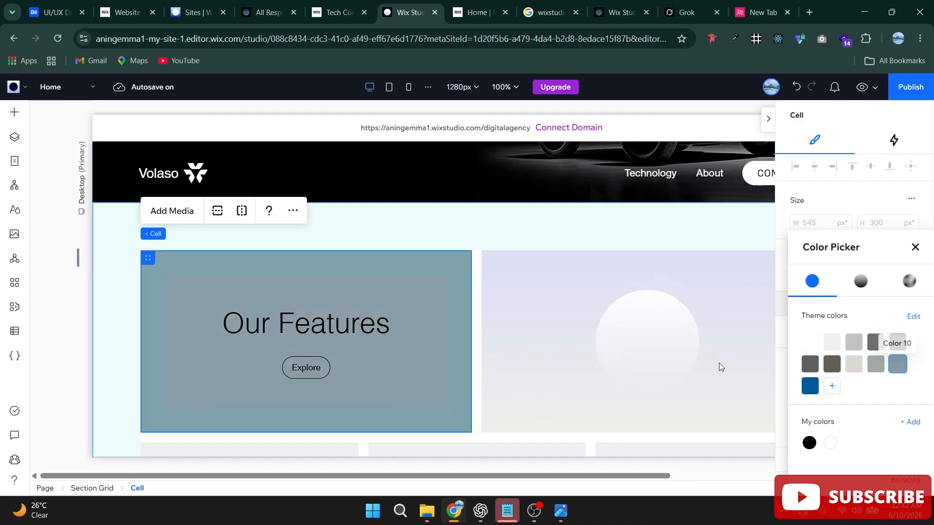
# Add the white fabric image from the Wix media library to the Our Features cell
pyautogui.click(175, 214)
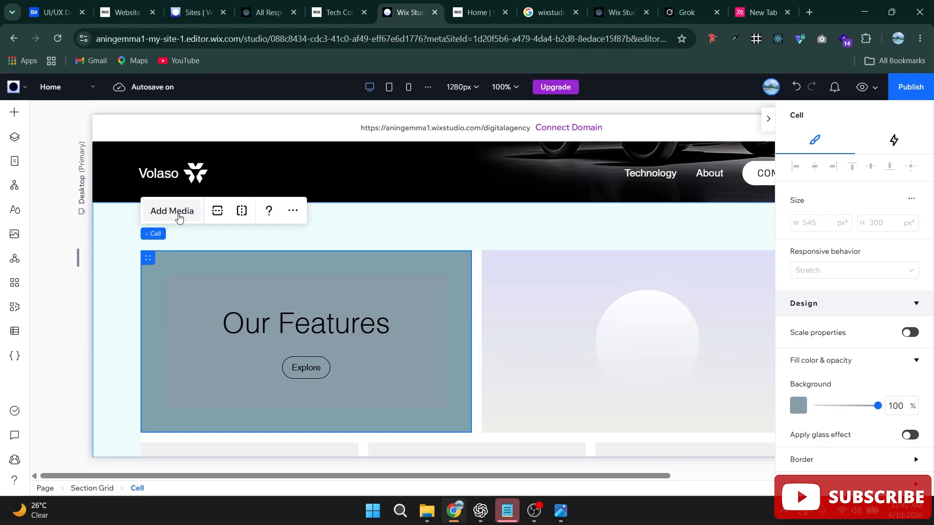
pyautogui.click(178, 214)
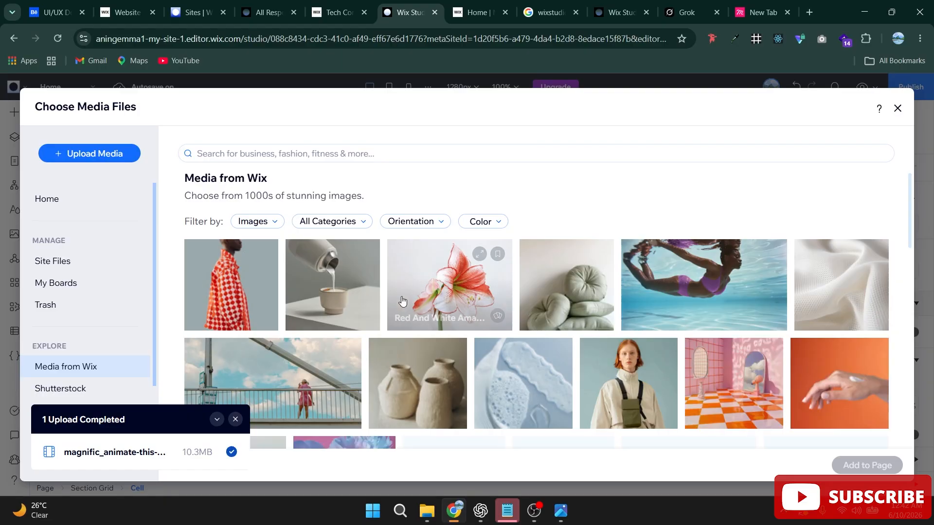
pyautogui.click(836, 271)
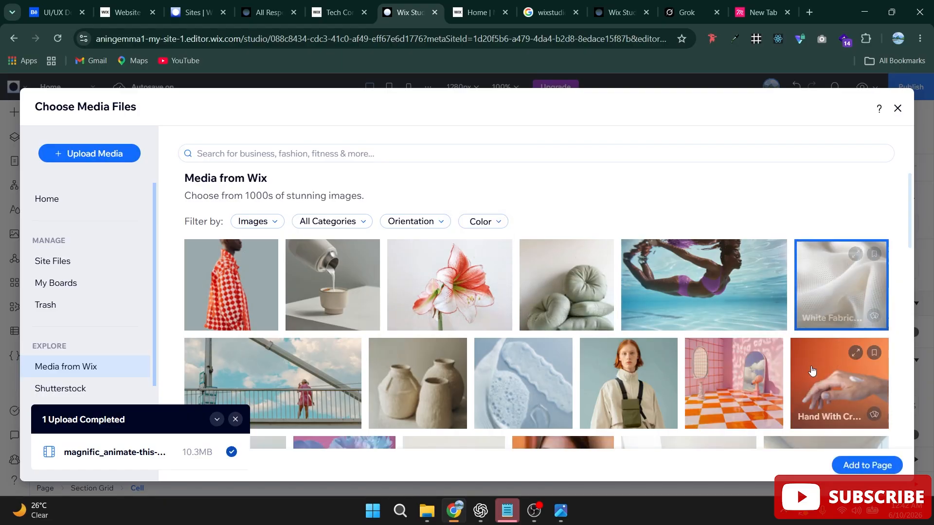
pyautogui.click(859, 468)
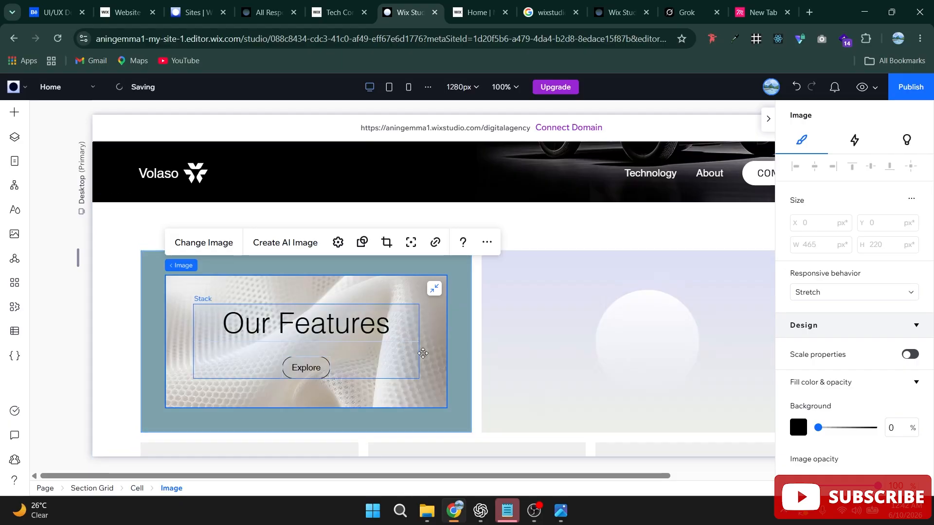
# Reduce the Our Features cell's padding to 0 on all four sides so the fabric image fills it
pyautogui.click(467, 346)
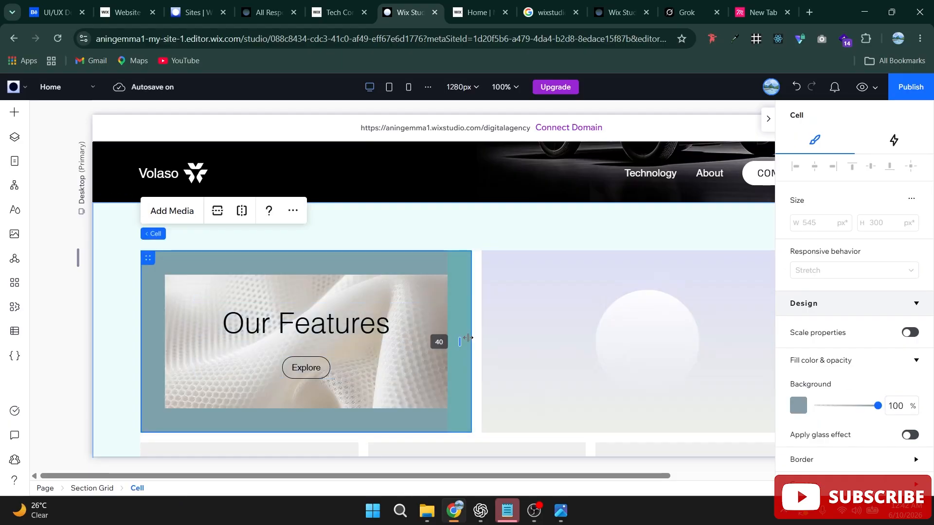
pyautogui.moveTo(463, 341); pyautogui.dragTo(542, 345)
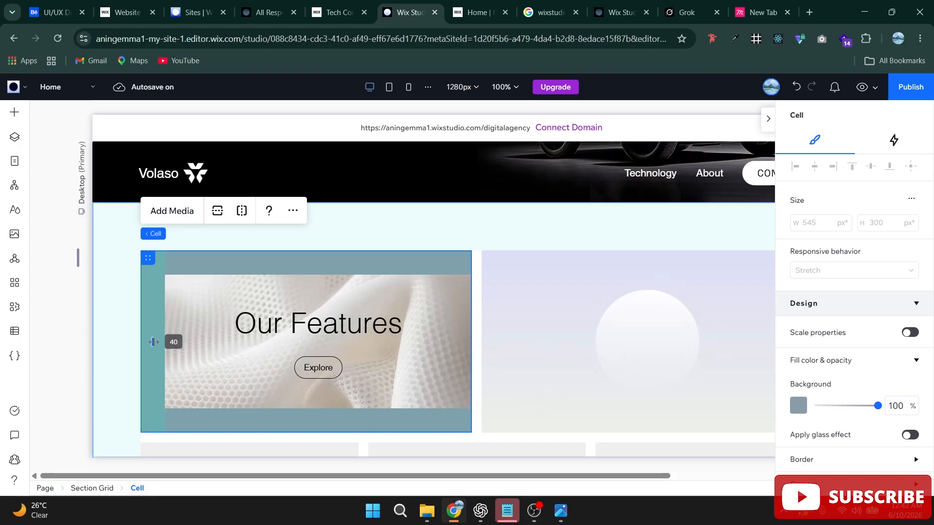
pyautogui.moveTo(151, 341); pyautogui.dragTo(139, 342)
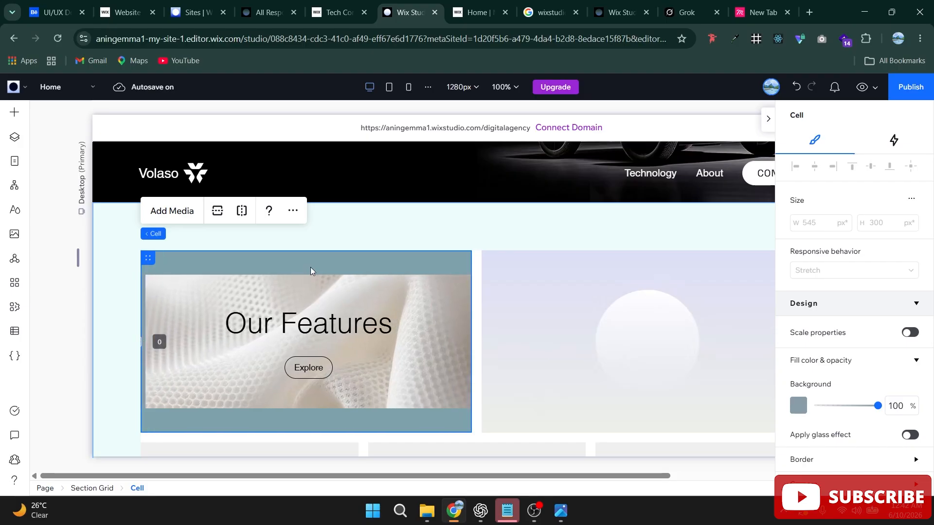
pyautogui.moveTo(312, 268); pyautogui.dragTo(313, 242)
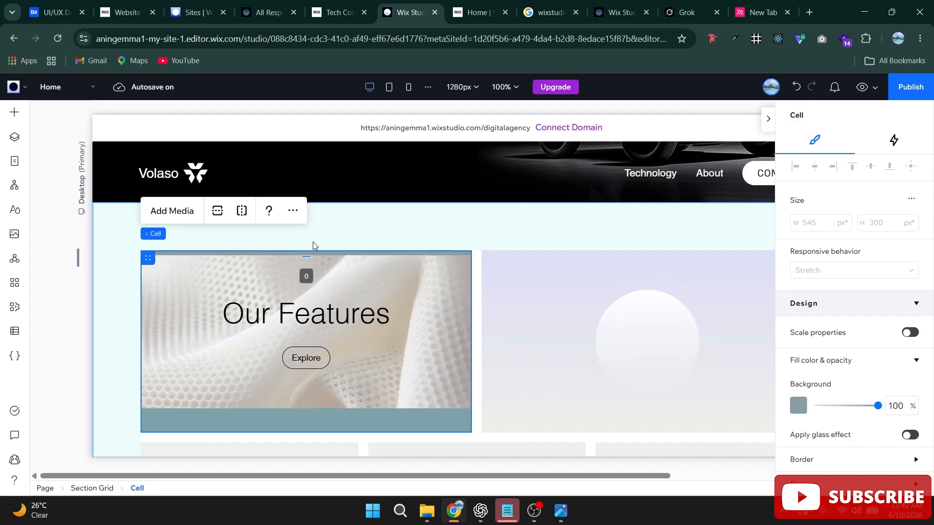
pyautogui.moveTo(302, 423); pyautogui.dragTo(300, 465)
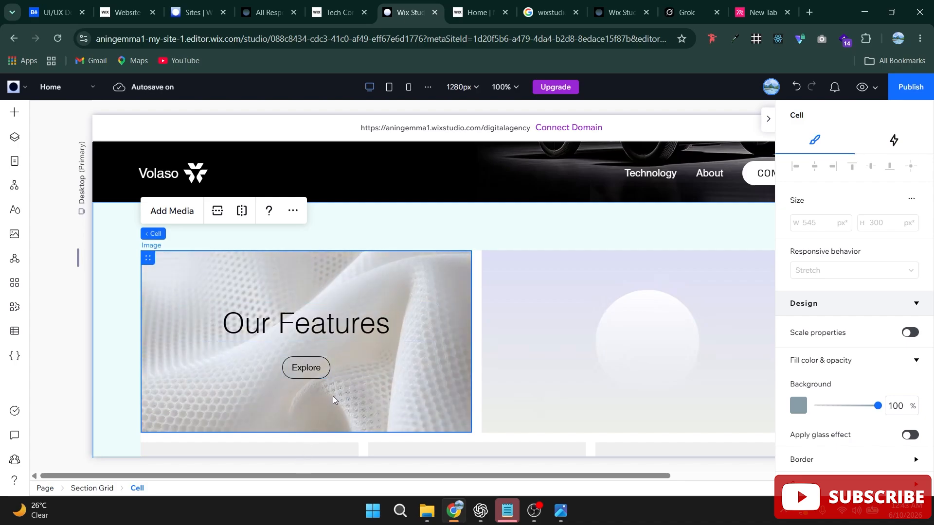
# Go down to the feature cards and select the description text inside the first card
pyautogui.click(588, 323)
pyautogui.scroll(-5, 855, 339)
pyautogui.scroll(-6, 392, 340)
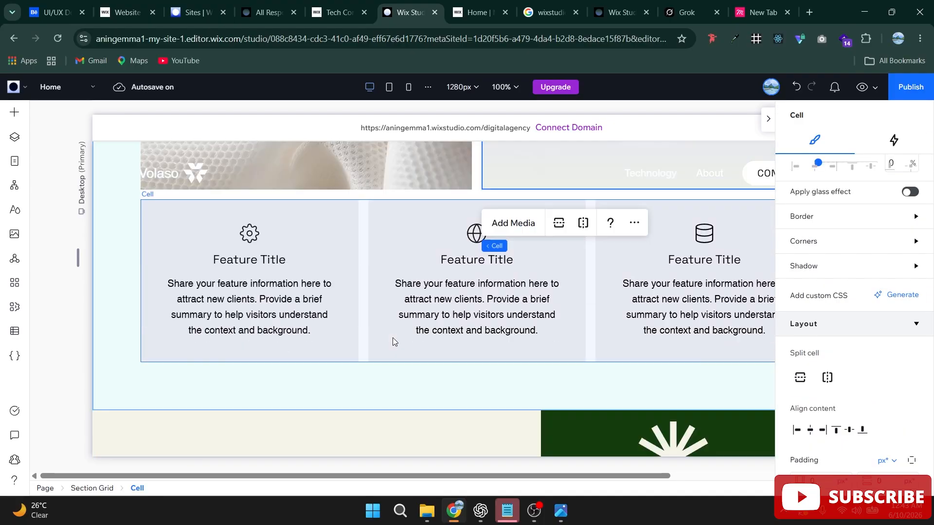
pyautogui.click(248, 203)
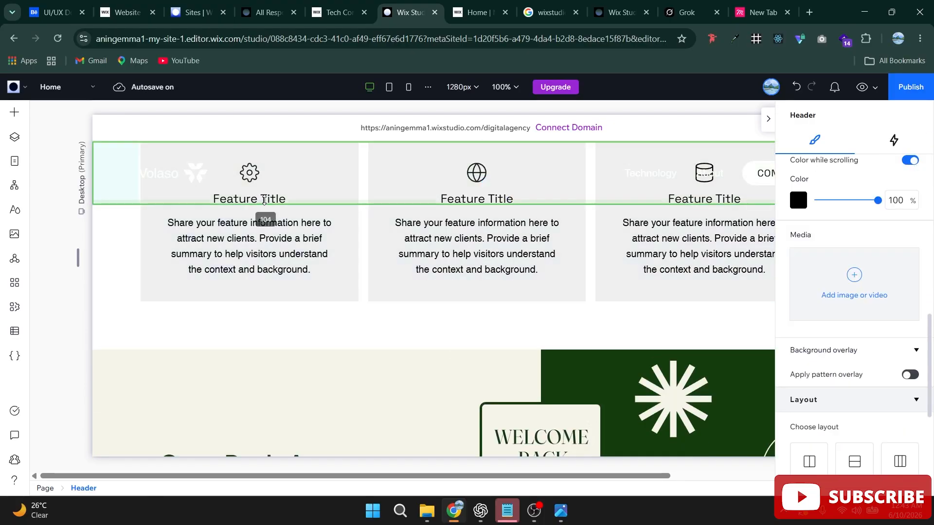
pyautogui.click(261, 238)
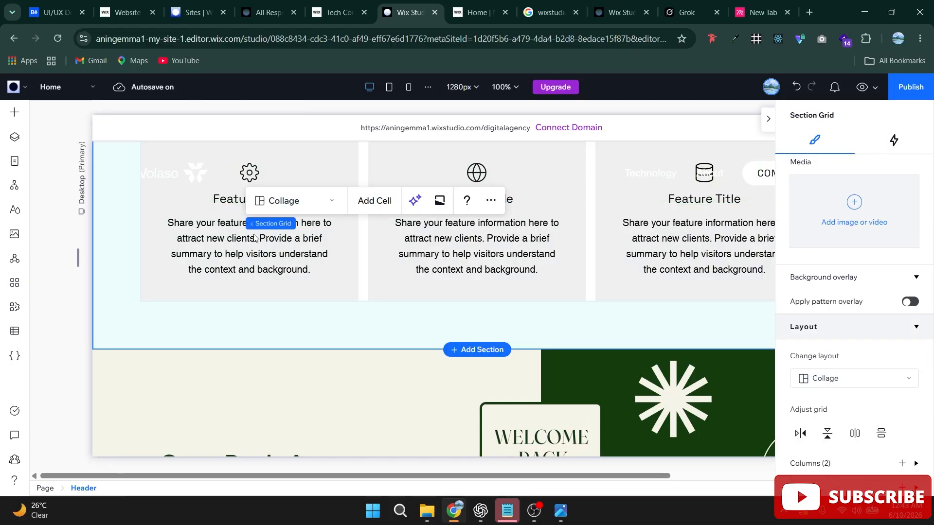
pyautogui.click(242, 244)
pyautogui.click(241, 245)
pyautogui.click(242, 245)
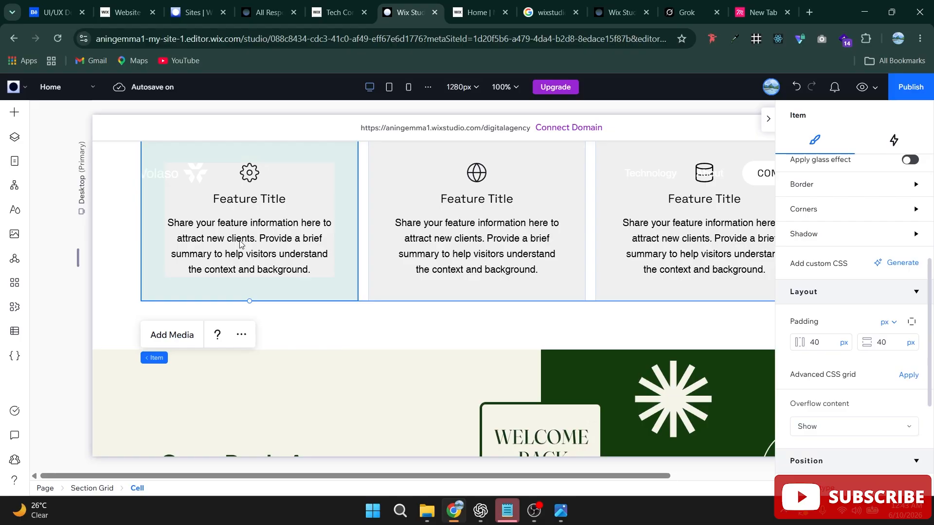
pyautogui.click(242, 245)
# Select the first feature card's gear icon in the layer tree and replace it with the black decagon frame basic shape
pyautogui.click(15, 136)
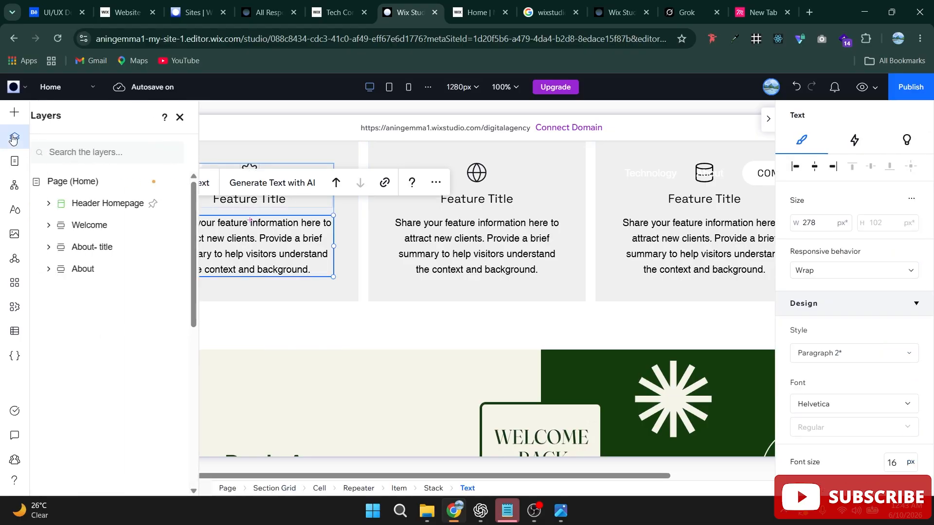
pyautogui.scroll(-4, 146, 402)
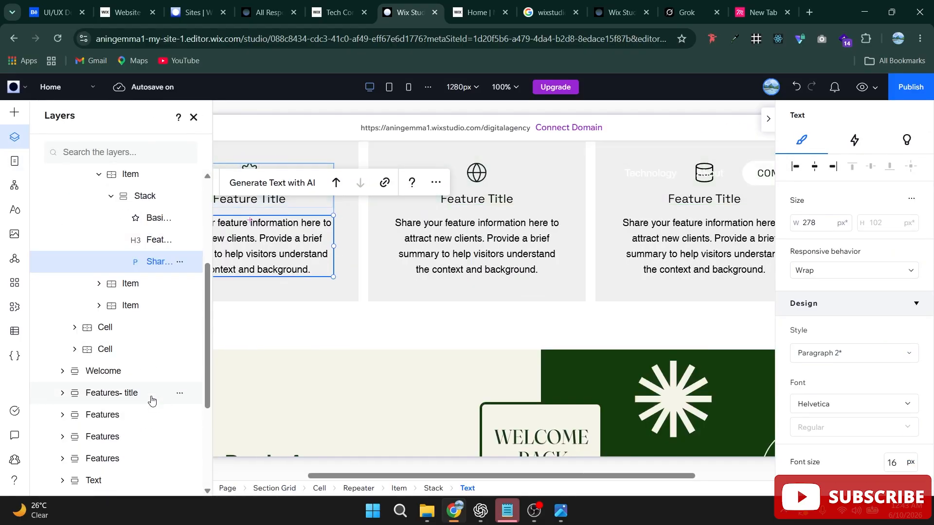
pyautogui.click(143, 243)
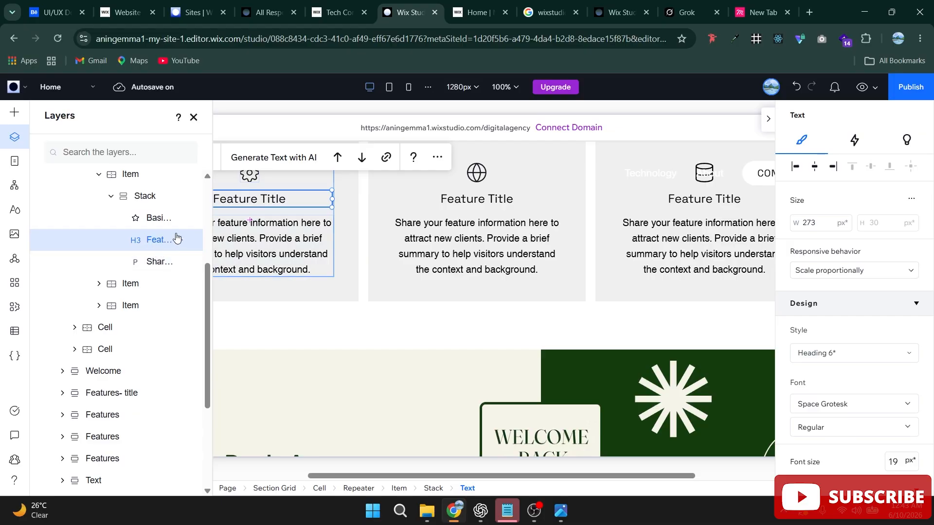
pyautogui.click(154, 220)
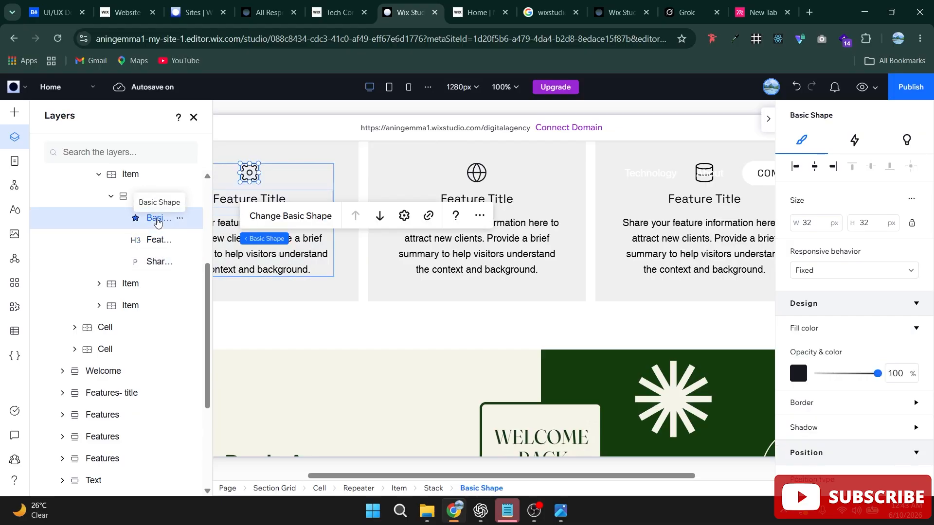
pyautogui.click(320, 218)
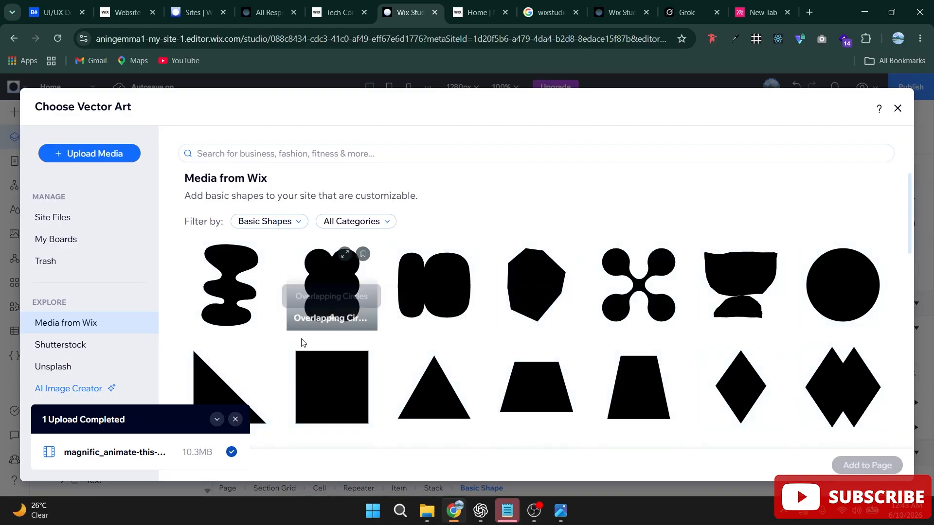
pyautogui.scroll(-4, 425, 337)
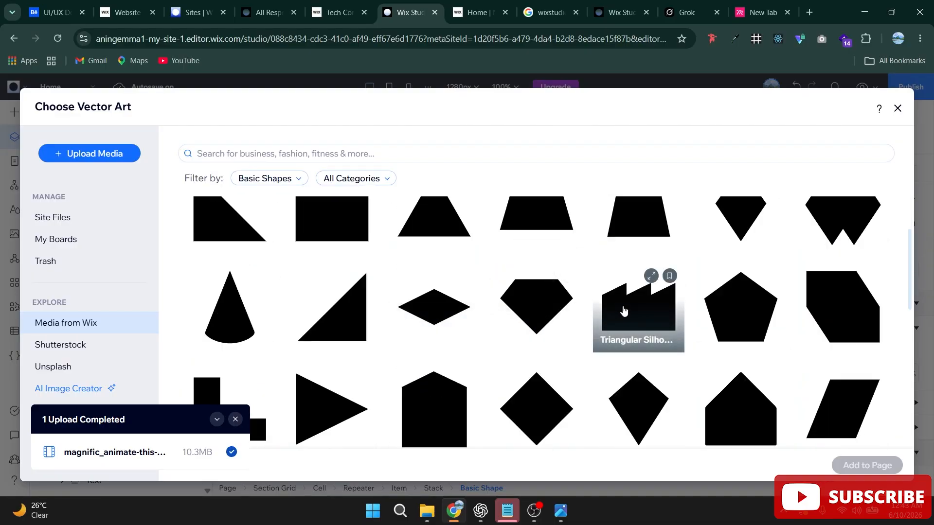
pyautogui.scroll(-5, 619, 372)
pyautogui.click(550, 390)
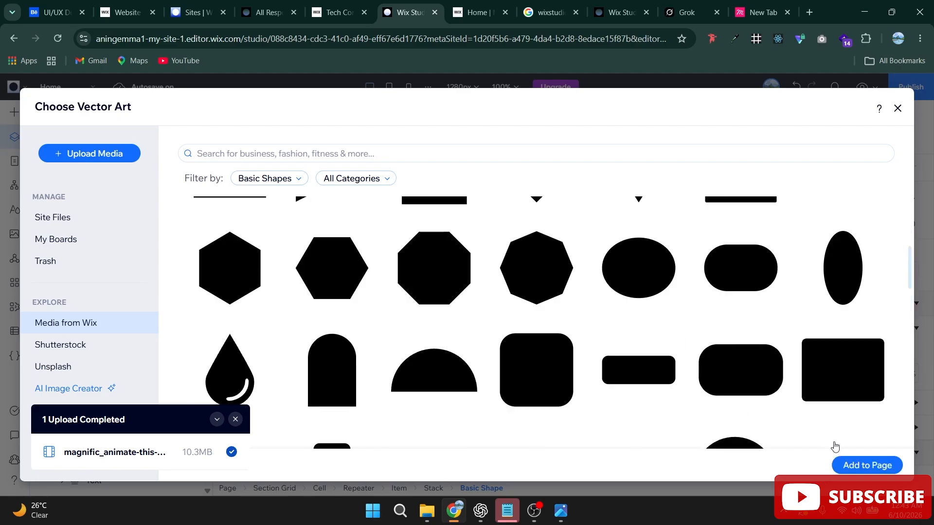
pyautogui.scroll(-5, 657, 395)
pyautogui.click(437, 344)
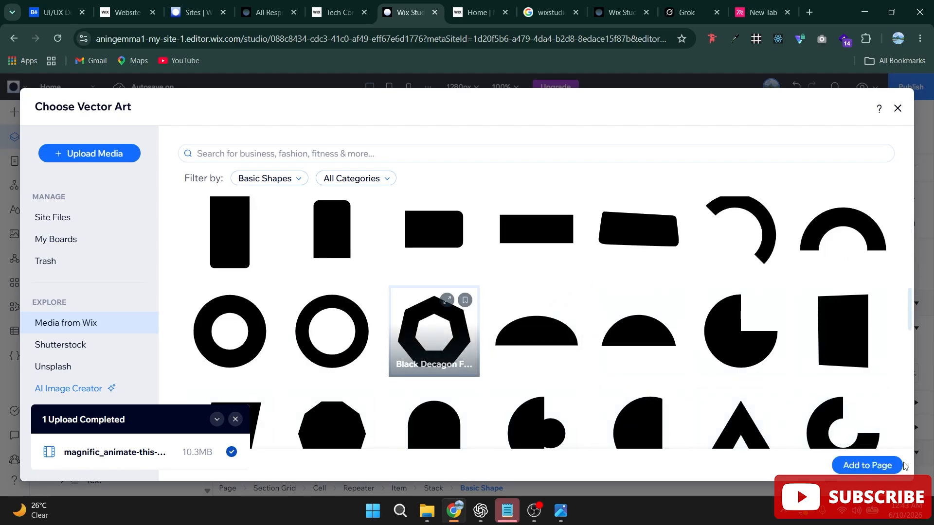
pyautogui.click(877, 468)
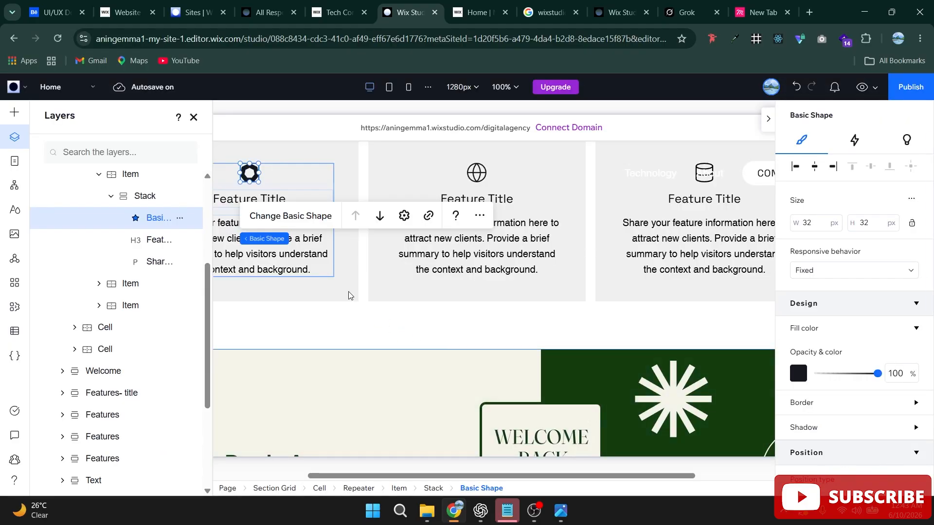
# Select the content stack of the middle feature card with the globe icon
pyautogui.scroll(3, 348, 295)
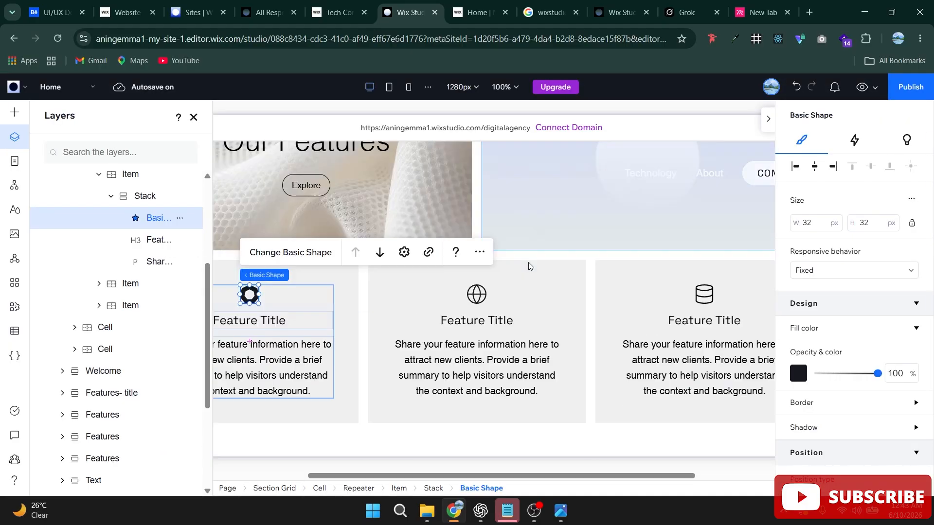
pyautogui.click(399, 301)
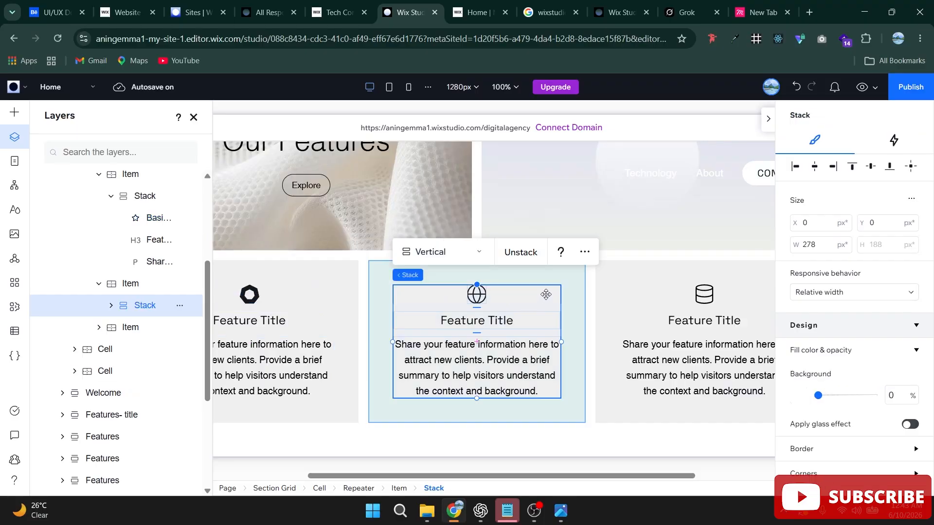
# Duplicate the middle globe feature card, and duplicate the database card twice to complete a second row of three cards
pyautogui.click(572, 291)
pyautogui.rightClick(571, 291)
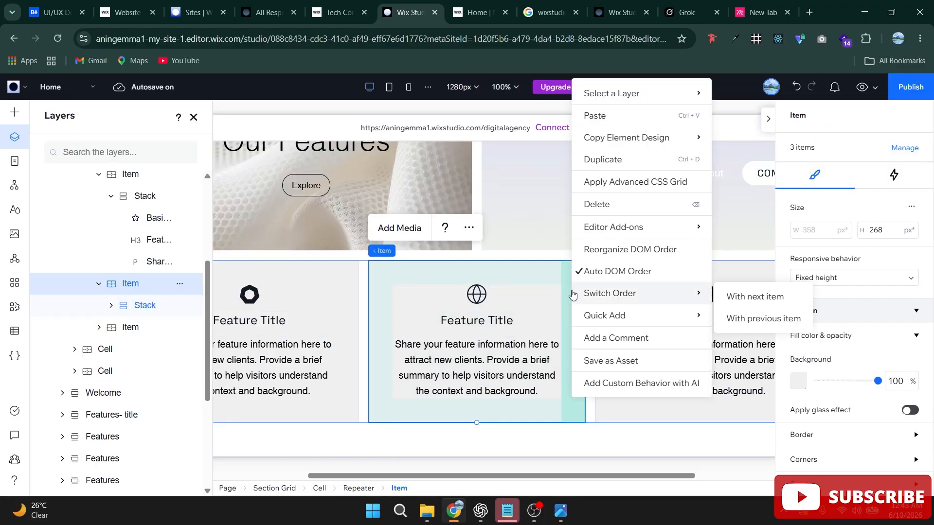
pyautogui.click(603, 160)
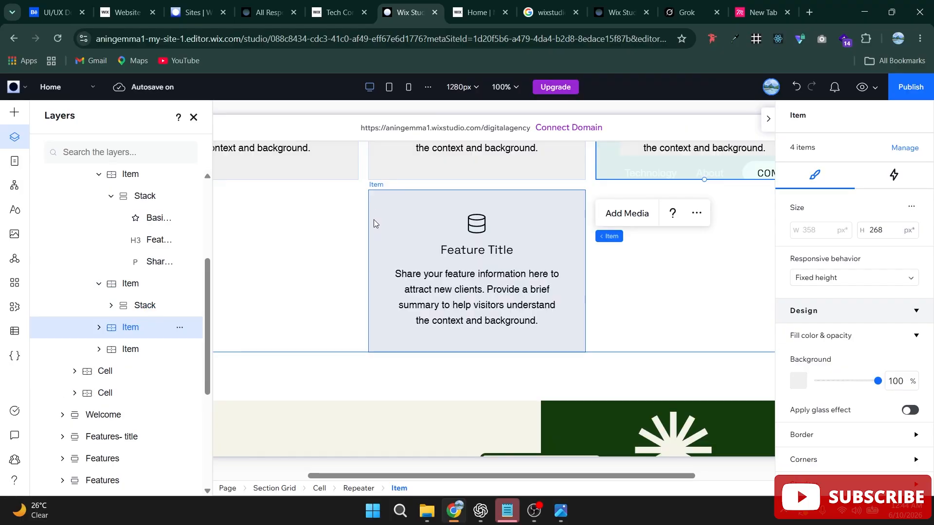
pyautogui.scroll(3, 546, 280)
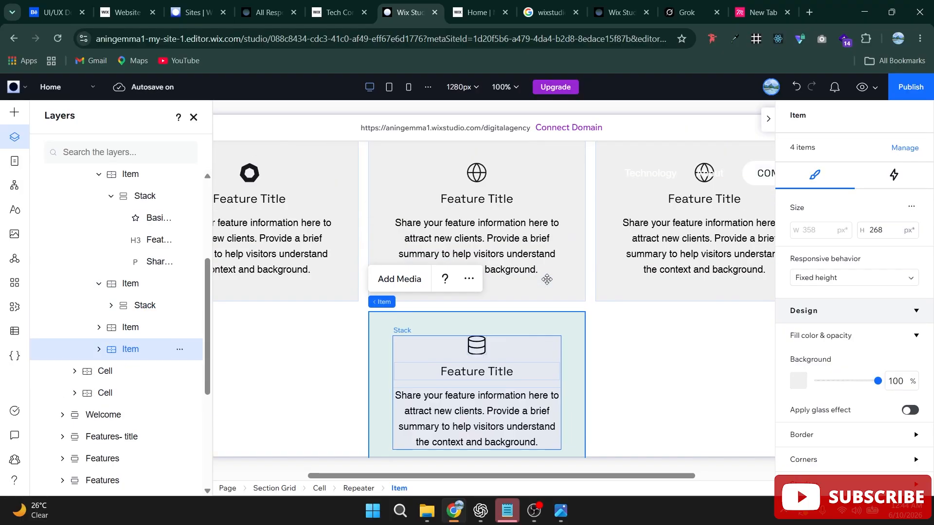
pyautogui.rightClick(579, 333)
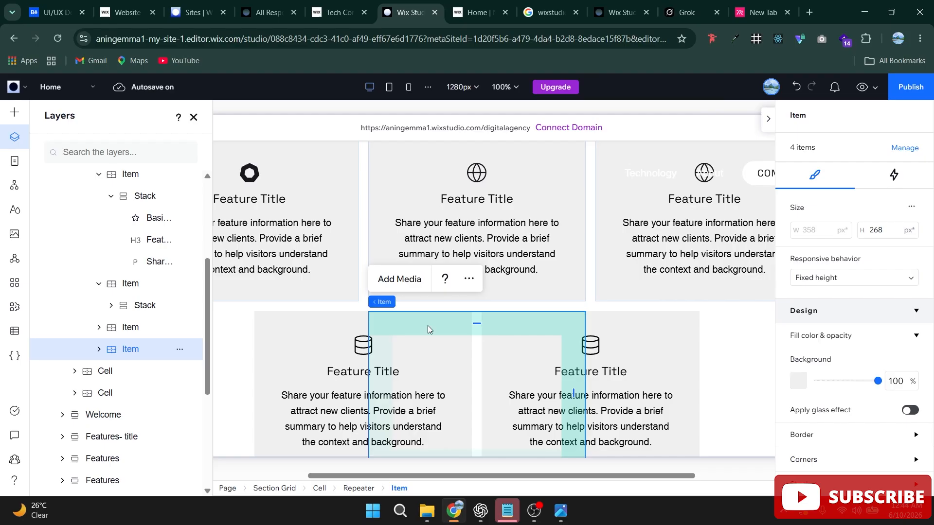
pyautogui.rightClick(693, 326)
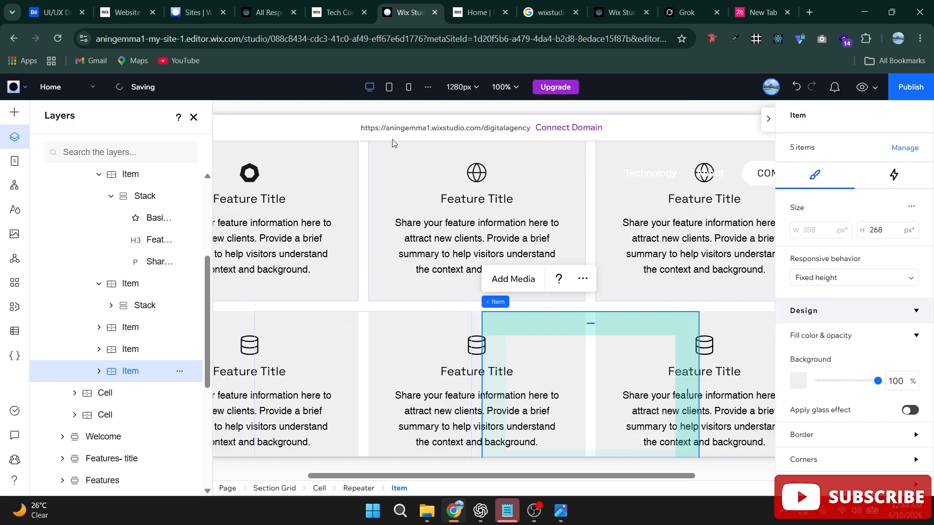
# Select the Features cell that holds the card repeater and look through its size, design, padding and position settings
pyautogui.click(395, 165)
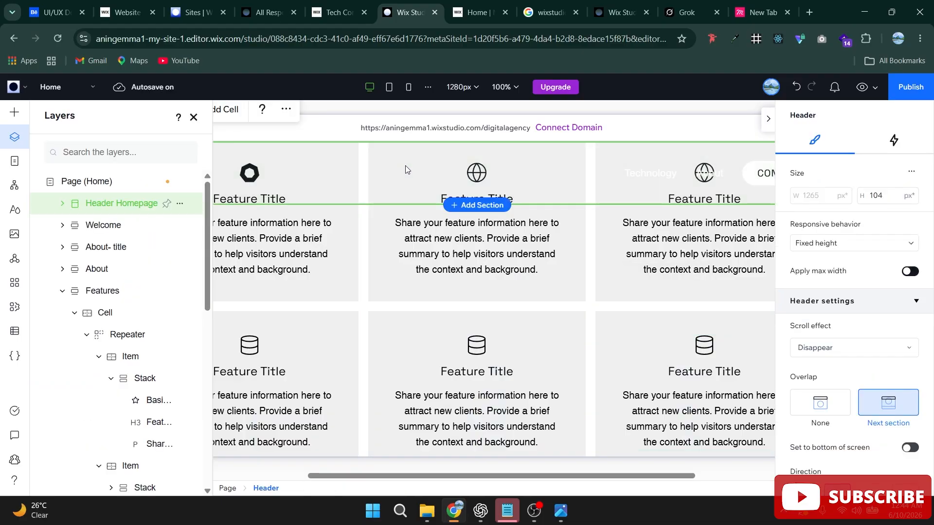
pyautogui.click(572, 283)
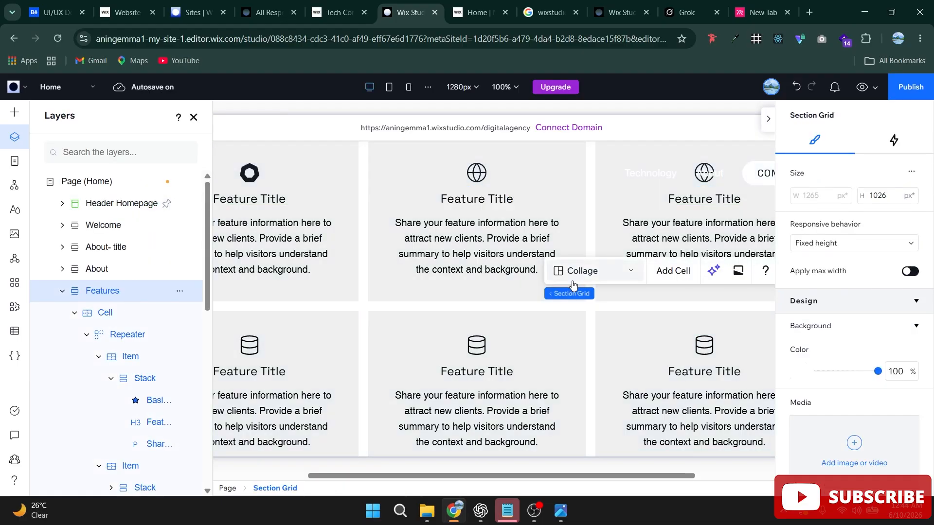
pyautogui.click(440, 284)
pyautogui.scroll(-5, 853, 363)
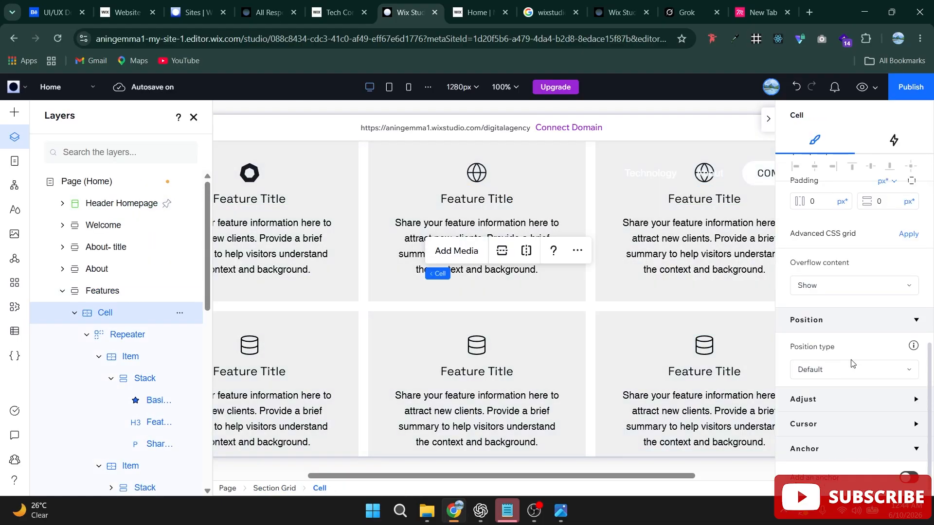
pyautogui.scroll(5, 851, 360)
pyautogui.scroll(3, 838, 317)
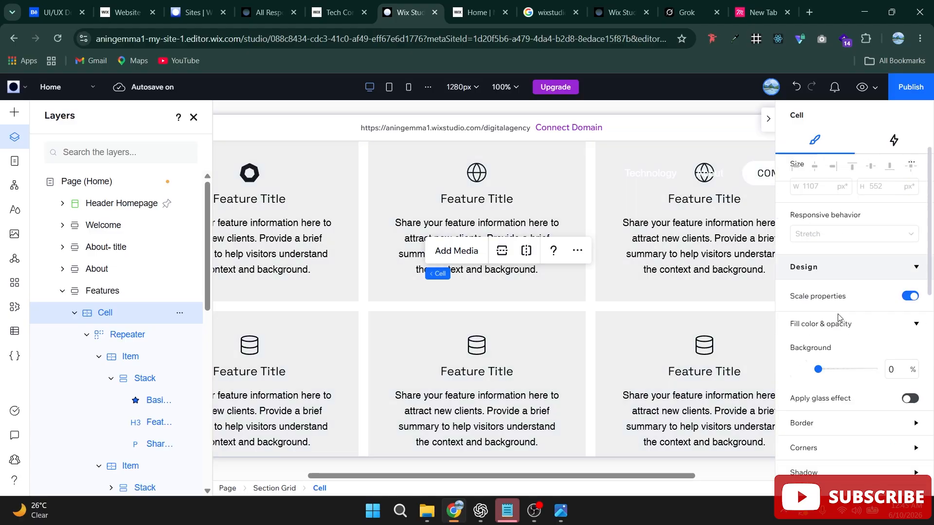
pyautogui.scroll(1, 837, 317)
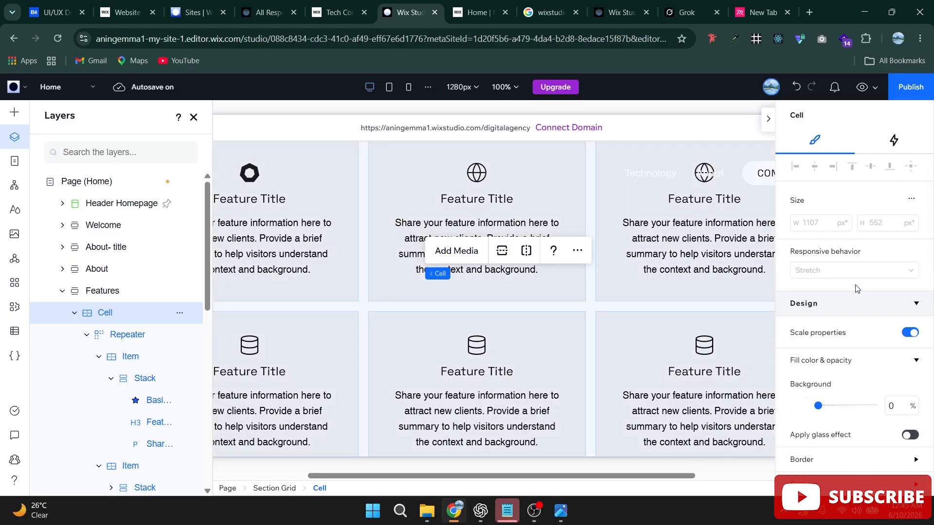
pyautogui.scroll(2, 698, 298)
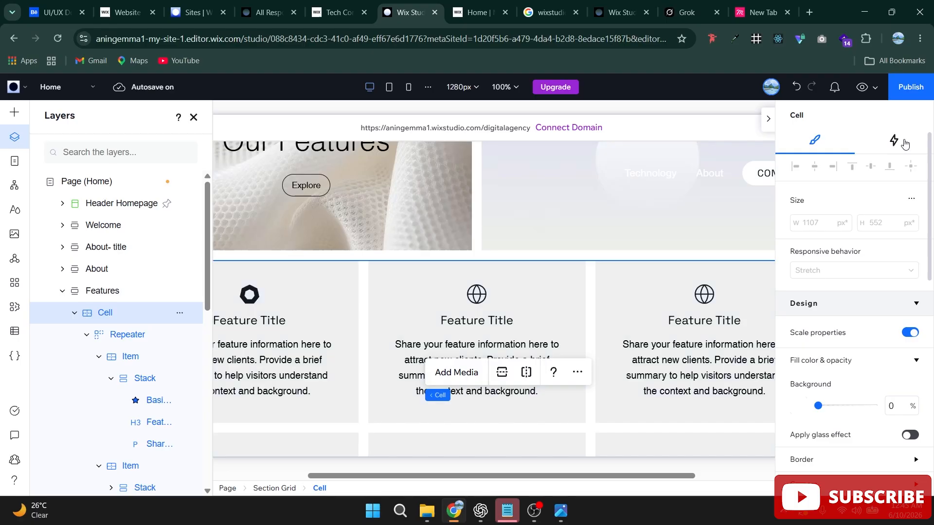
# Add a hover animation to the cell that holds the feature cards
pyautogui.click(894, 141)
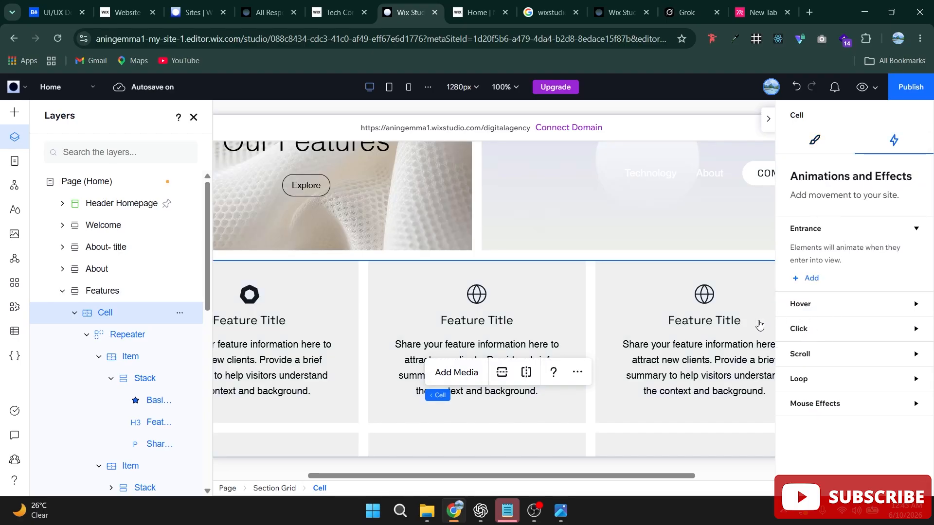
pyautogui.click(852, 306)
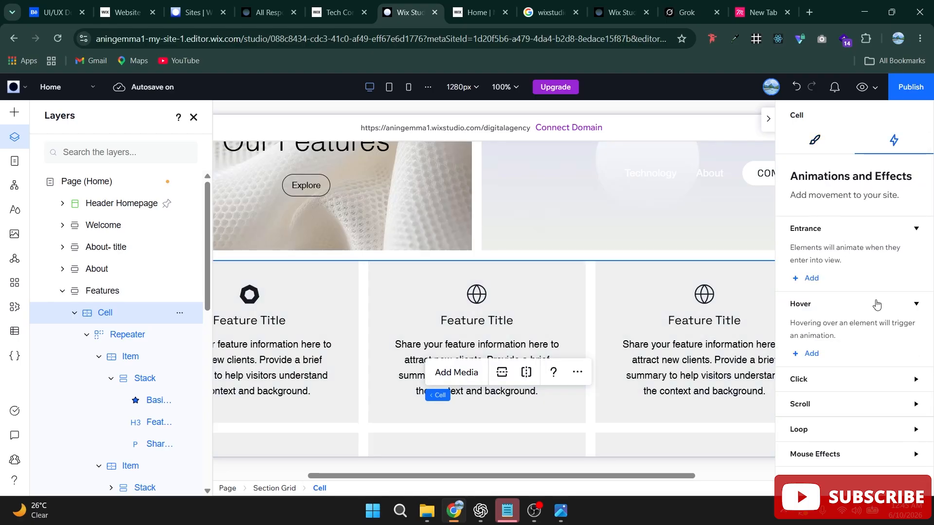
pyautogui.click(809, 354)
pyautogui.scroll(-2, 899, 370)
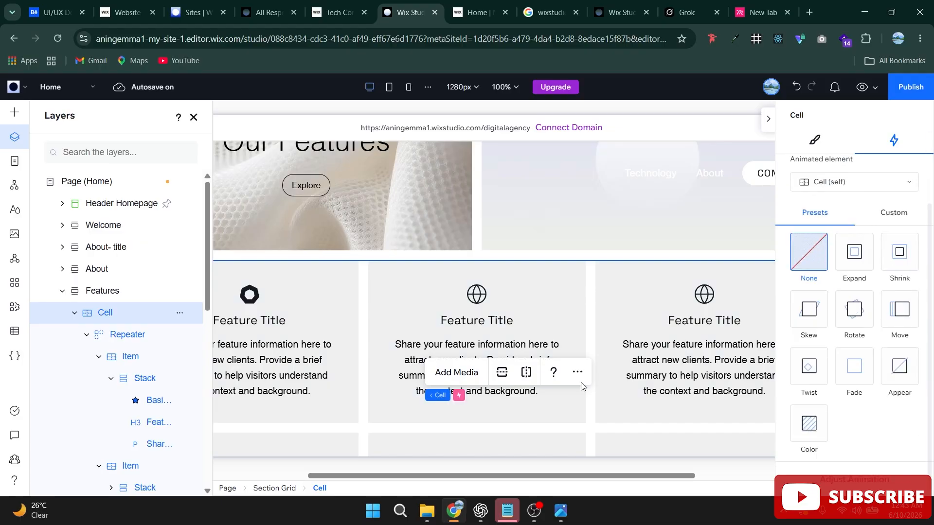
# Try the Skew, Rotate and Appear presets for the cell's hover animation and settle on Move
pyautogui.click(815, 321)
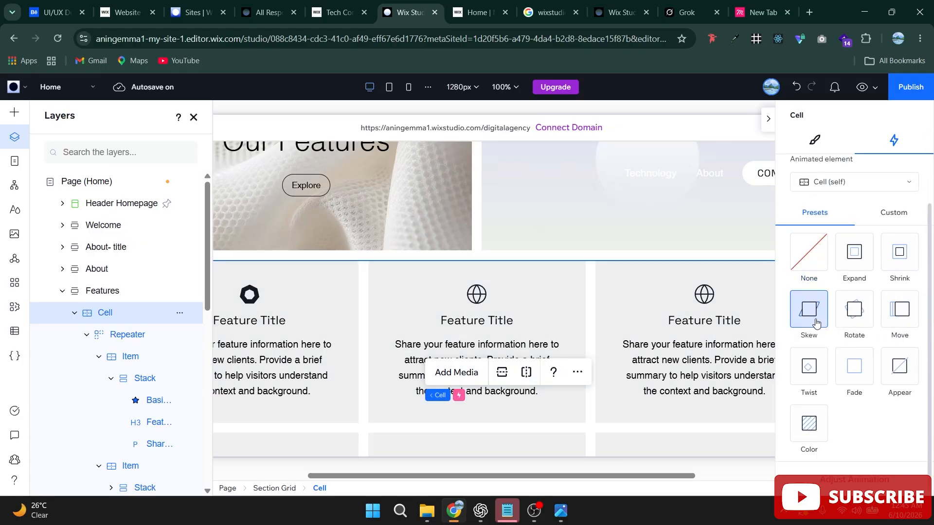
pyautogui.click(860, 336)
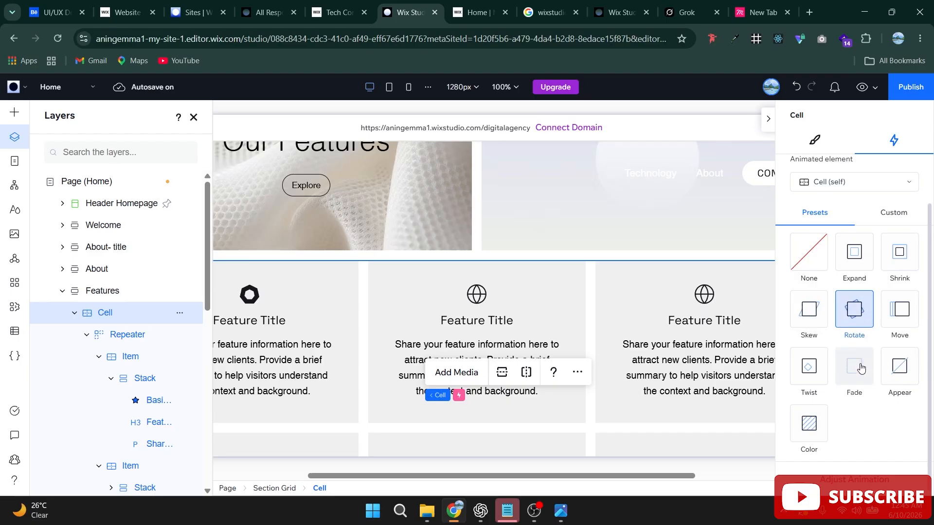
pyautogui.click(914, 365)
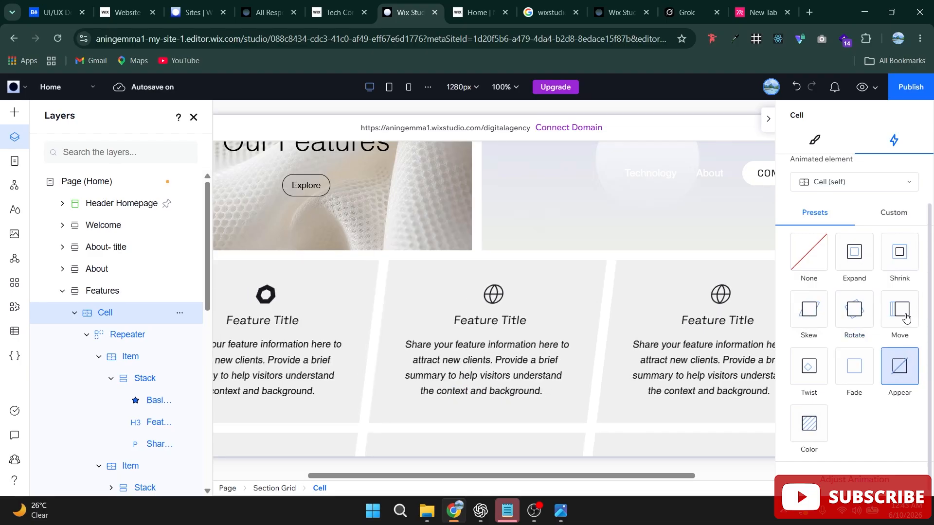
pyautogui.click(784, 333)
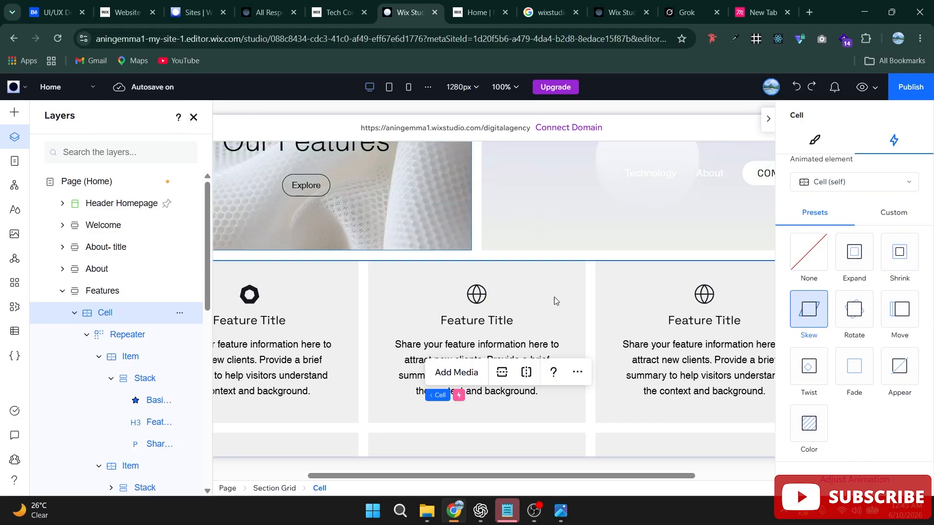
pyautogui.click(899, 309)
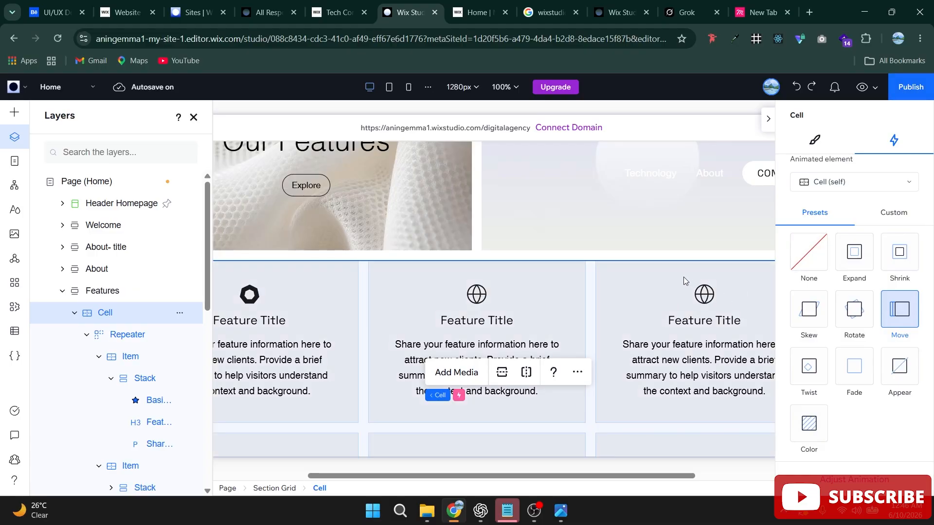
# Go up to the page header, collapse the inspector and select the navigation menu inside the header's stack
pyautogui.scroll(10, 591, 301)
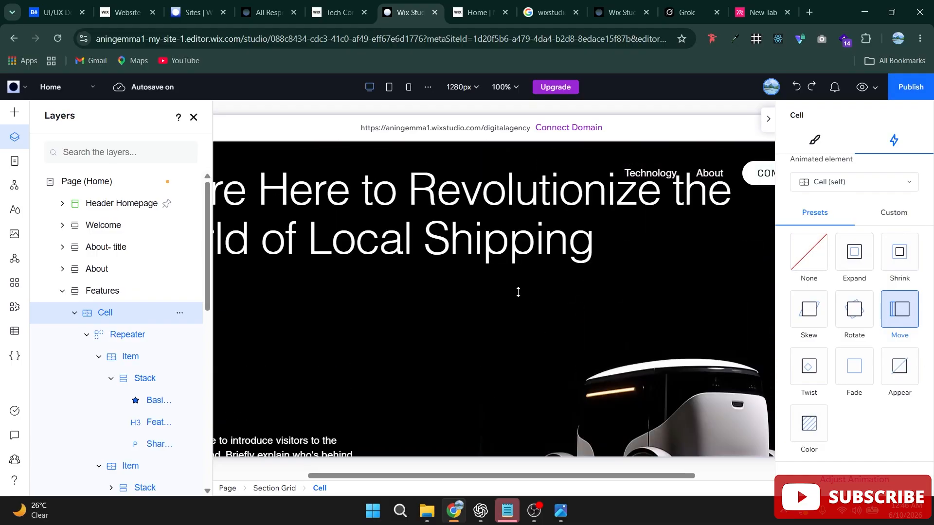
pyautogui.scroll(10, 518, 292)
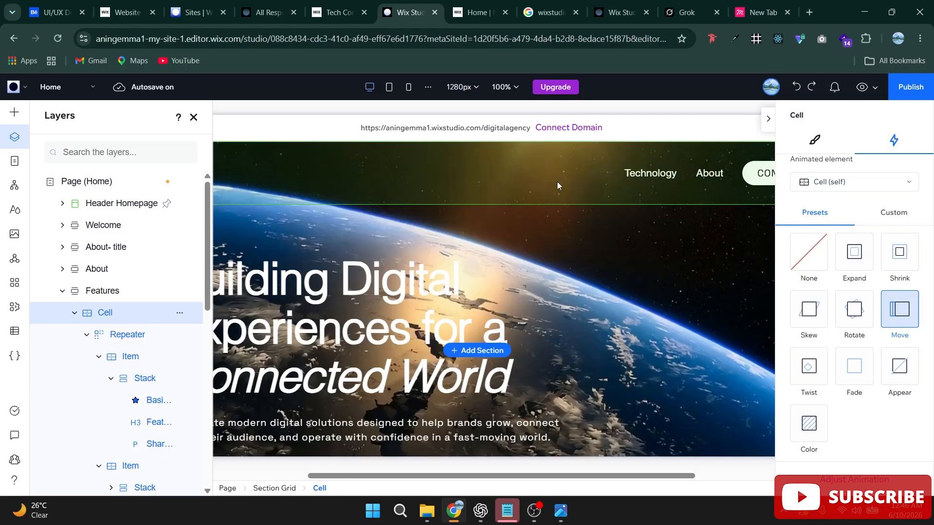
pyautogui.click(678, 197)
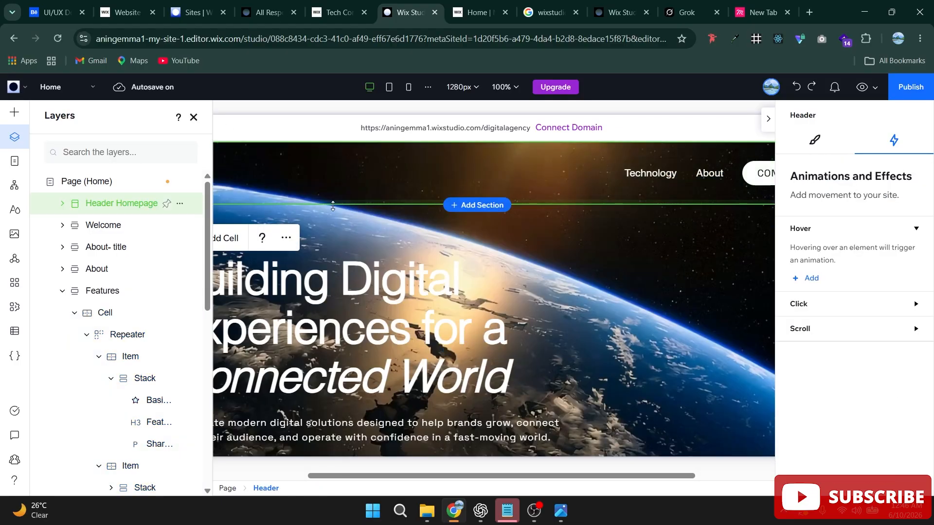
pyautogui.click(766, 122)
pyautogui.click(574, 179)
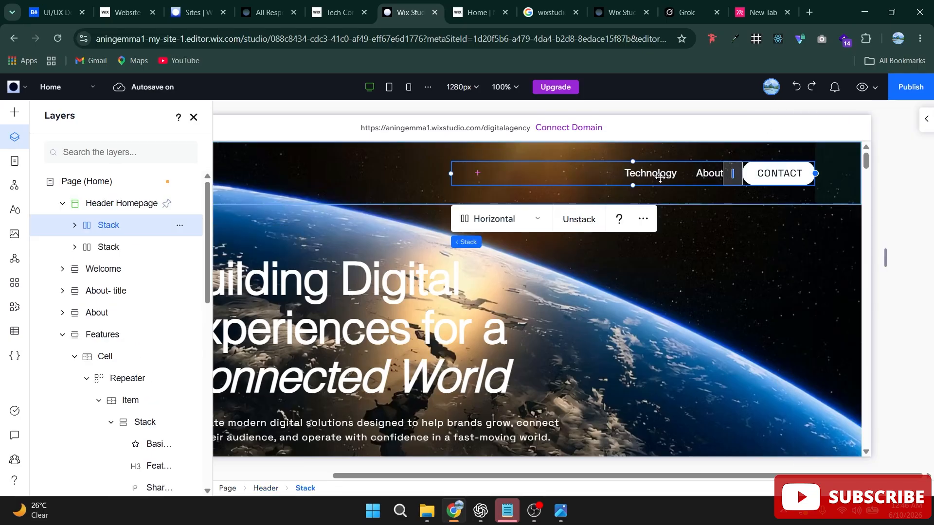
pyautogui.click(506, 177)
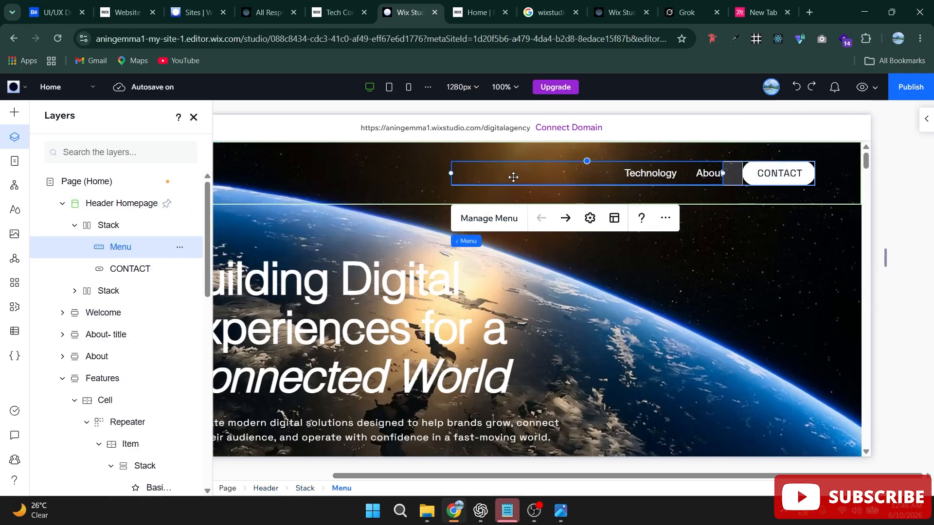
# Add the Contact, Terms & Conditions and Home 2 site pages to the header's navigation menu
pyautogui.click(515, 220)
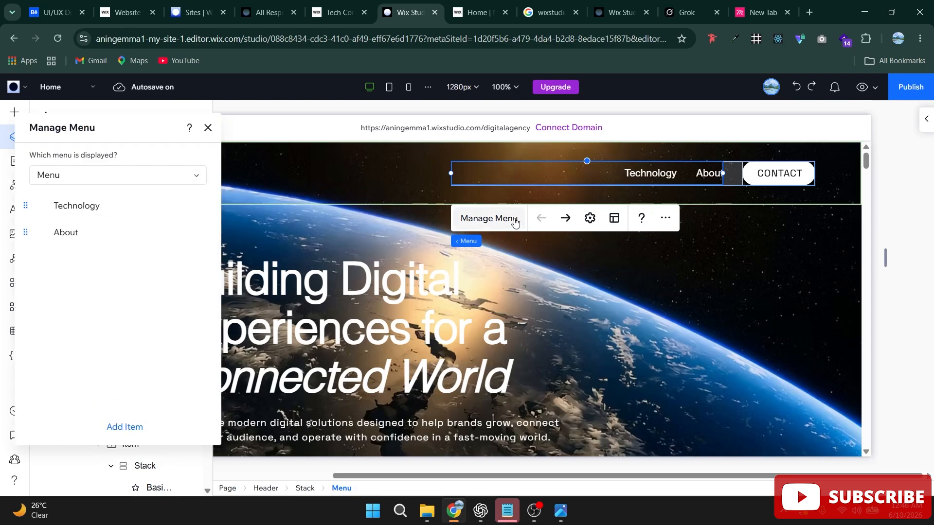
pyautogui.click(126, 428)
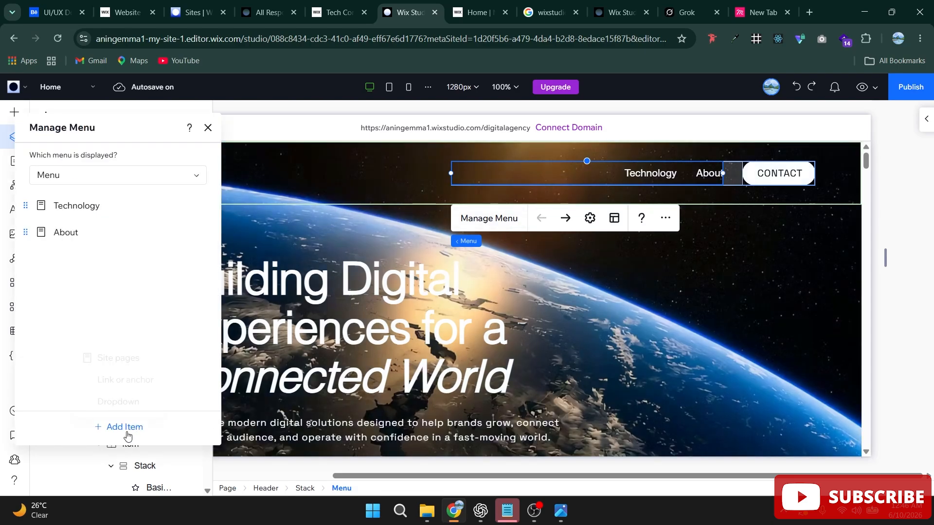
pyautogui.click(118, 358)
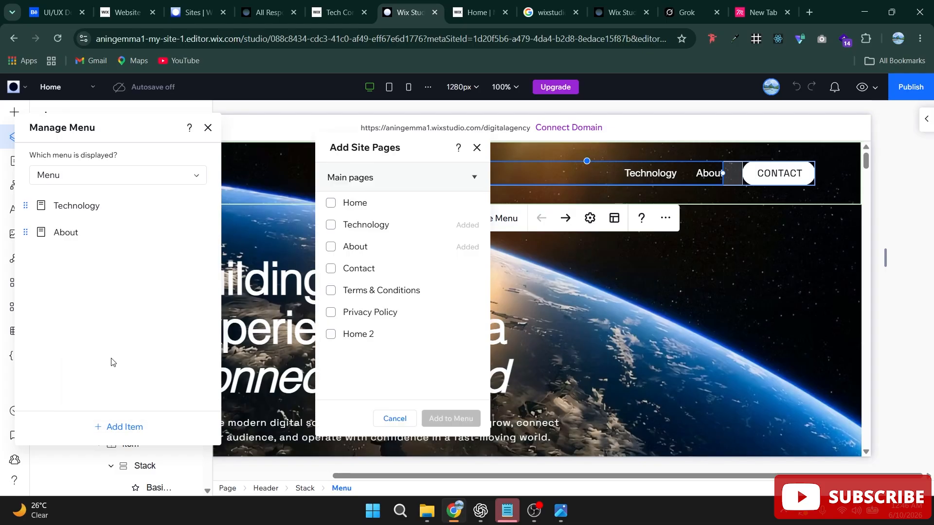
pyautogui.click(331, 271)
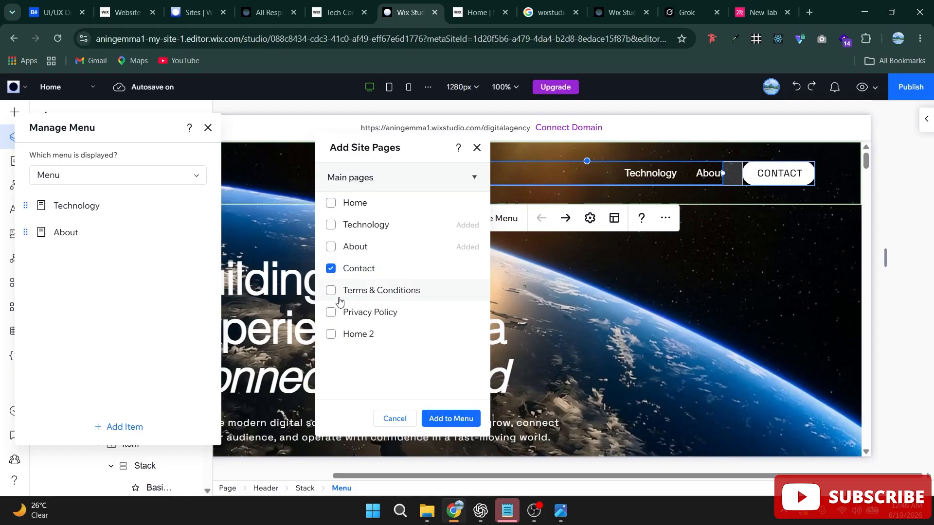
pyautogui.click(330, 335)
pyautogui.click(448, 417)
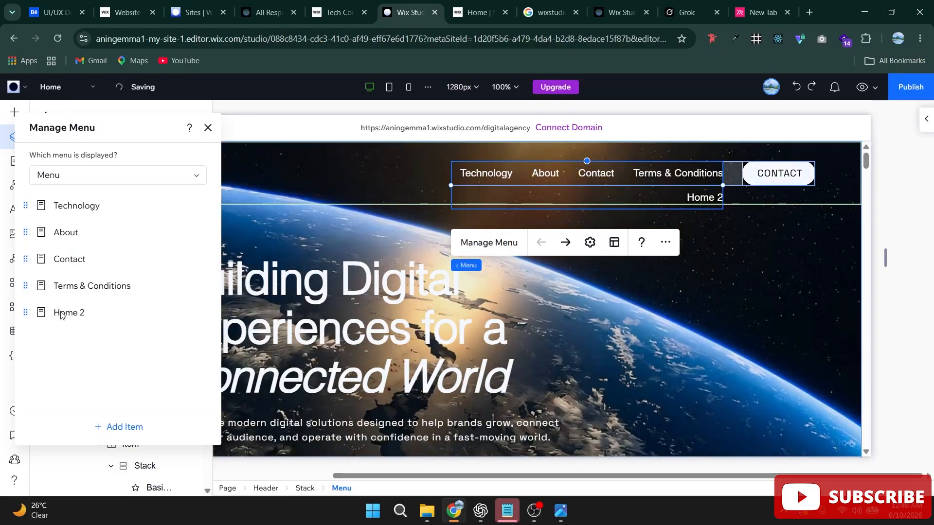
# Nest the Terms & Conditions menu item under Contact and finish managing the menu
pyautogui.click(204, 287)
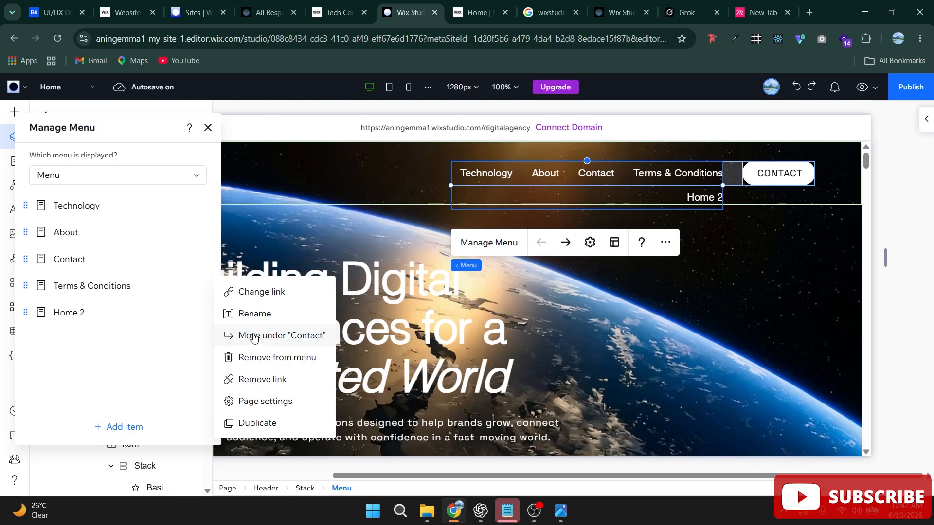
pyautogui.click(253, 336)
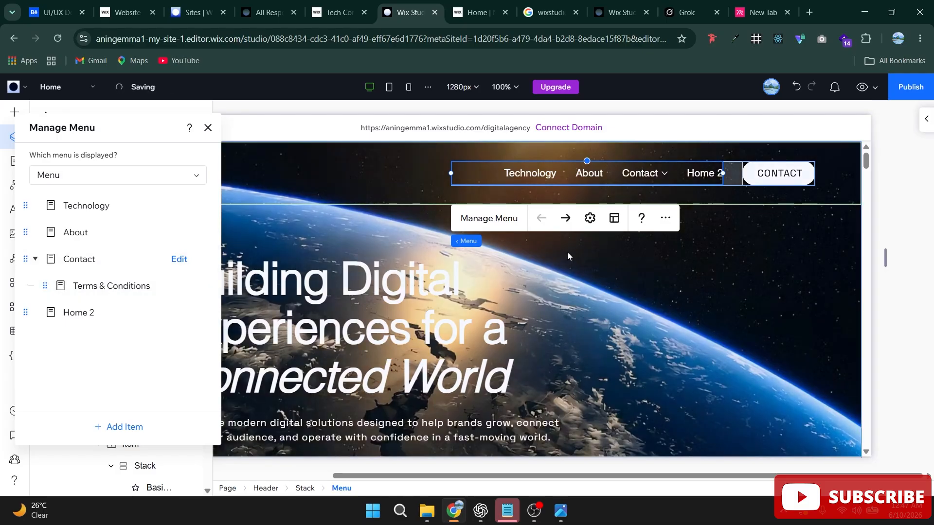
pyautogui.click(654, 176)
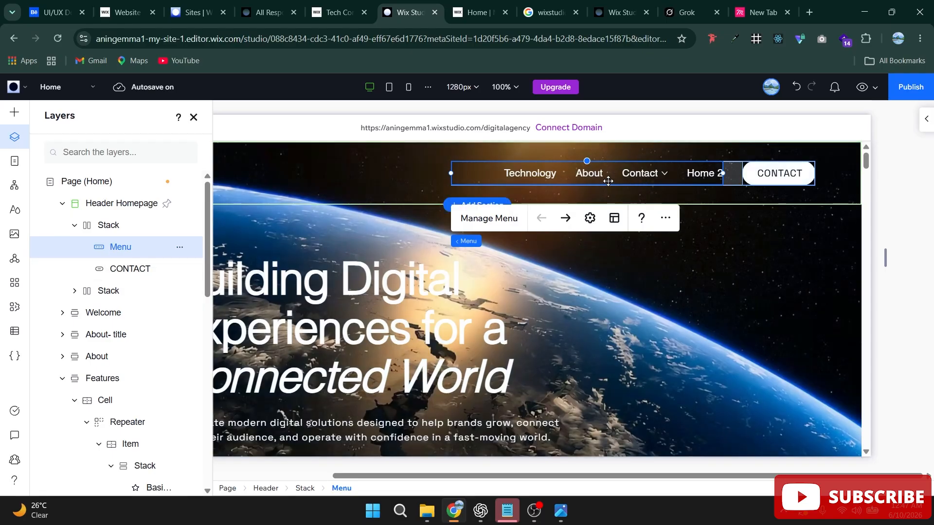
# Publish the site and open the live version to check the Contact dropdown in the header menu
pyautogui.click(872, 91)
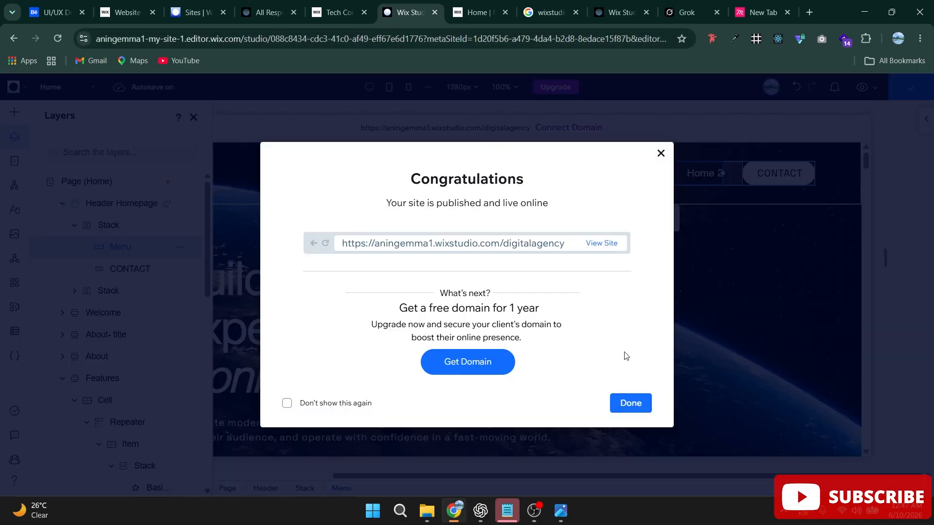
pyautogui.click(610, 243)
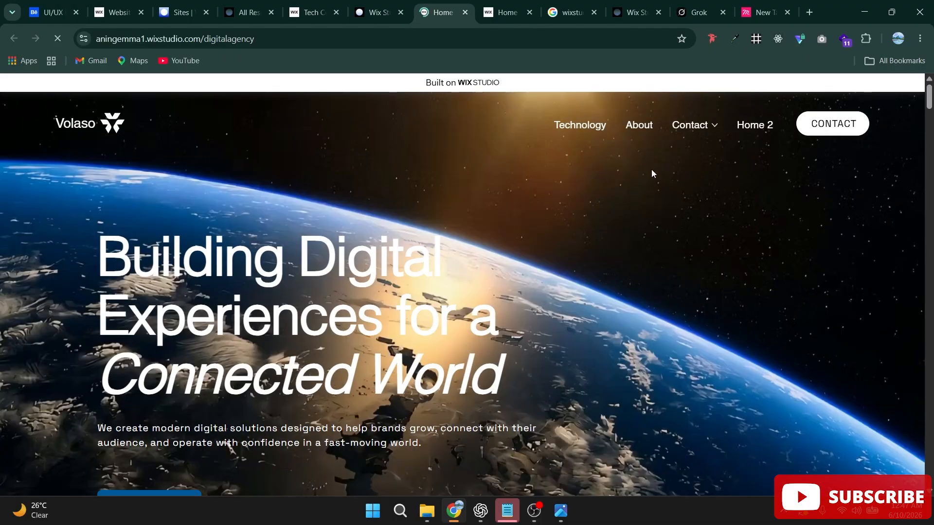
pyautogui.moveTo(701, 125)
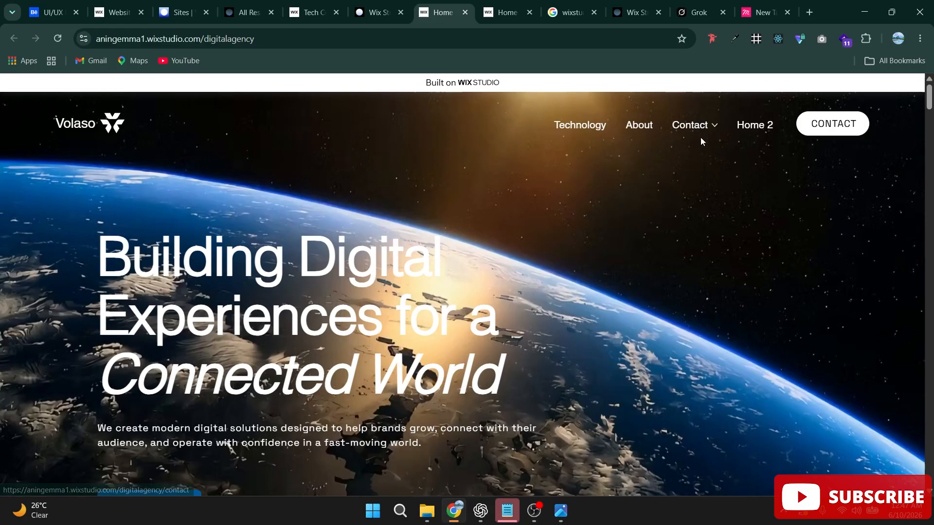
# Return to the site editor and duplicate the Get Started button in the Welcome section, placing the copy beside the original
pyautogui.moveTo(706, 124)
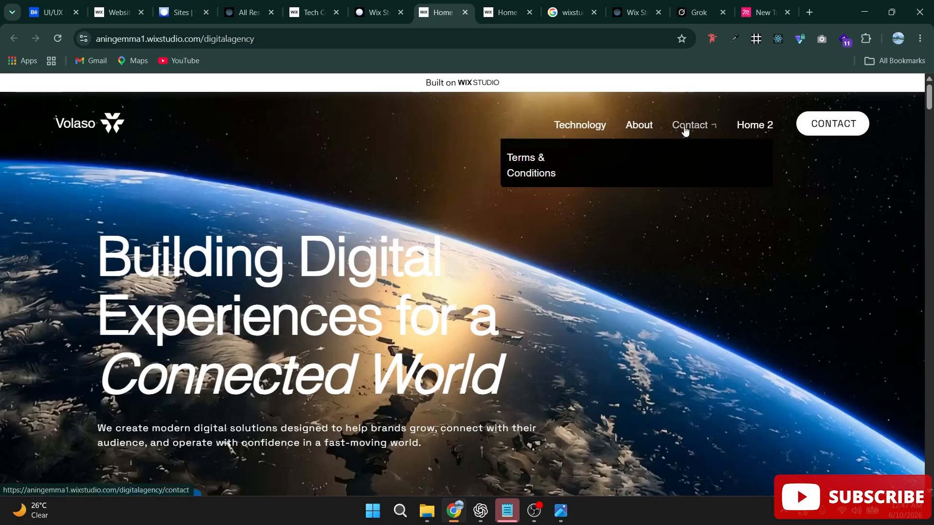
pyautogui.hotkey('ctrl', 'shift', 'Tab')
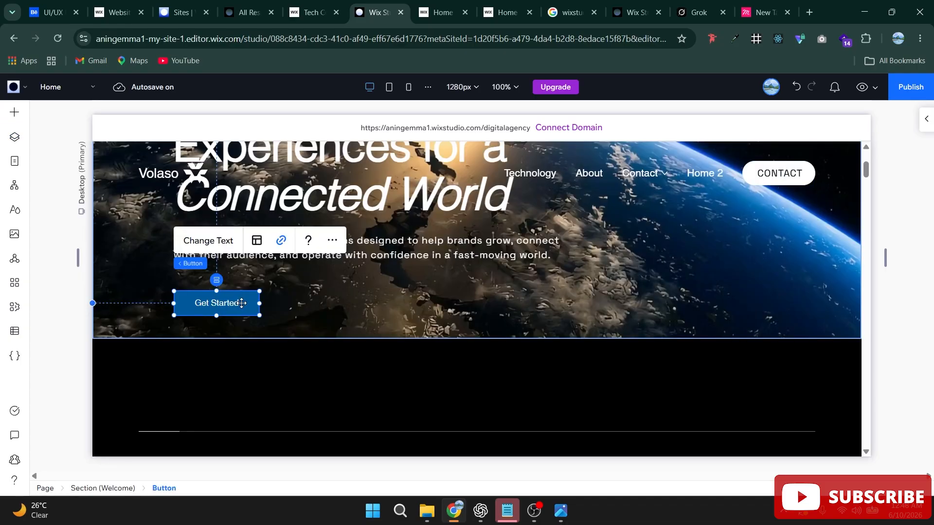
pyautogui.moveTo(241, 302); pyautogui.dragTo(342, 308)
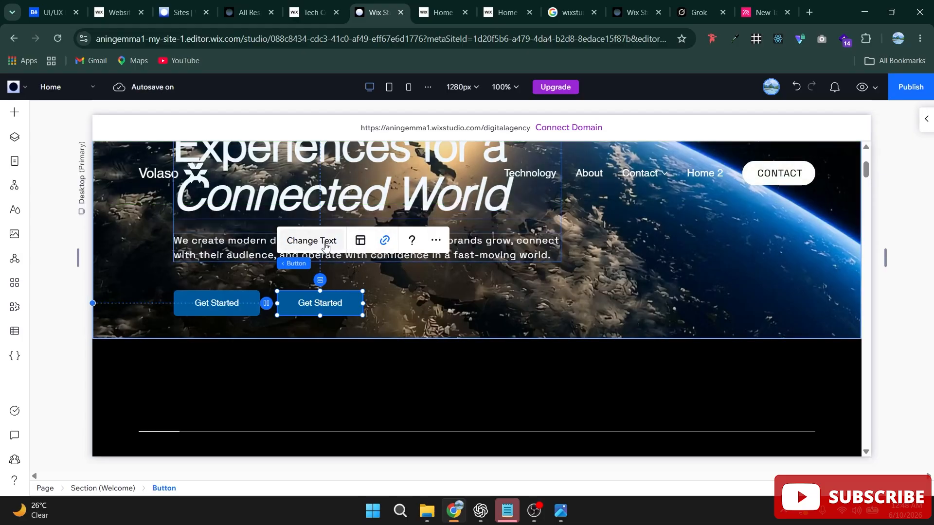
# Open the duplicated button's design settings and set its background opacity to 0%
pyautogui.click(926, 119)
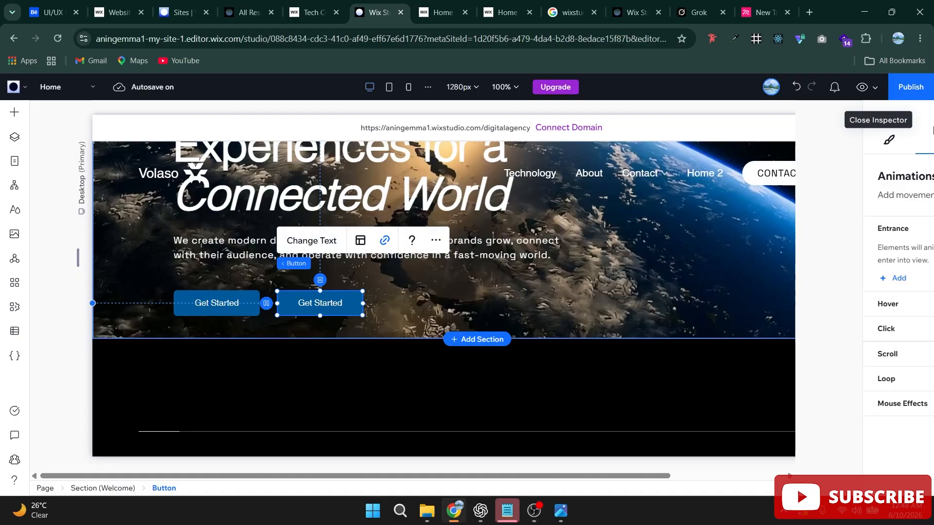
pyautogui.click(801, 140)
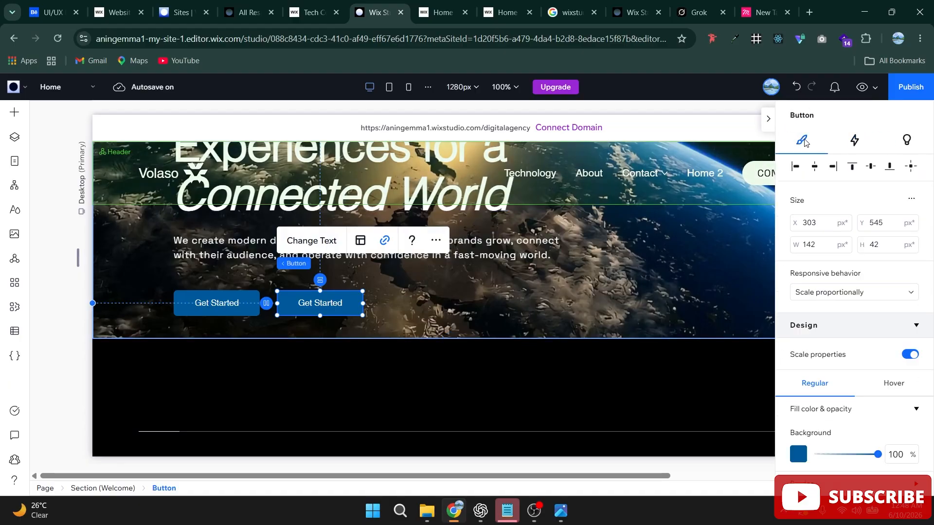
pyautogui.click(798, 454)
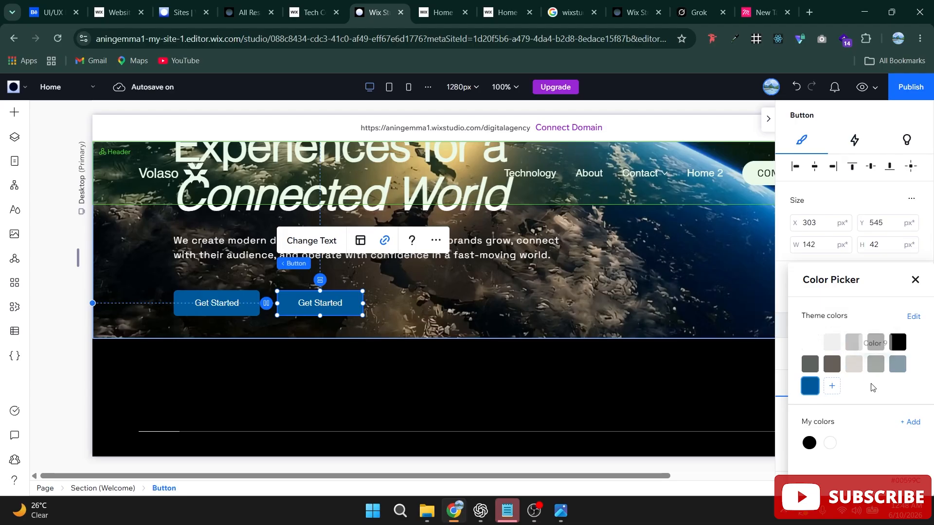
pyautogui.scroll(-2, 873, 384)
pyautogui.moveTo(878, 368); pyautogui.dragTo(816, 368)
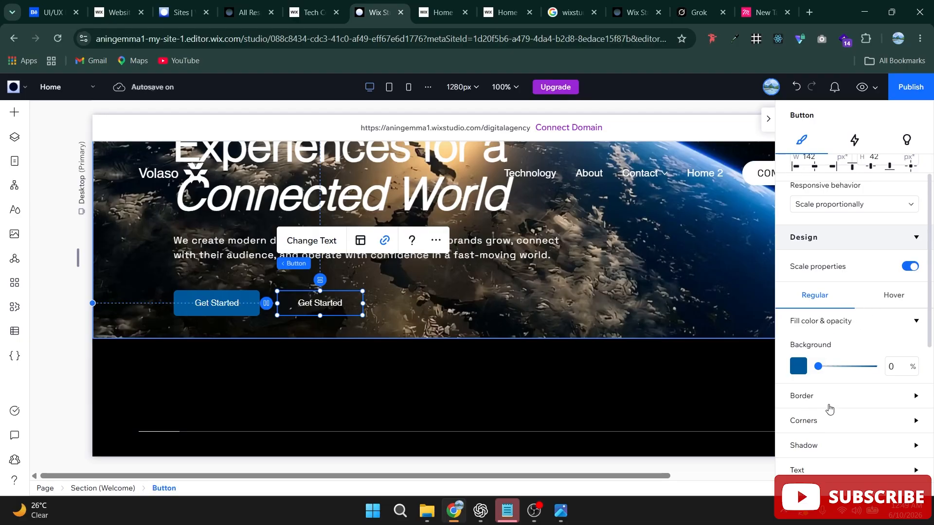
# Change the duplicated button's border color to the blue theme color, Color 11
pyautogui.click(848, 398)
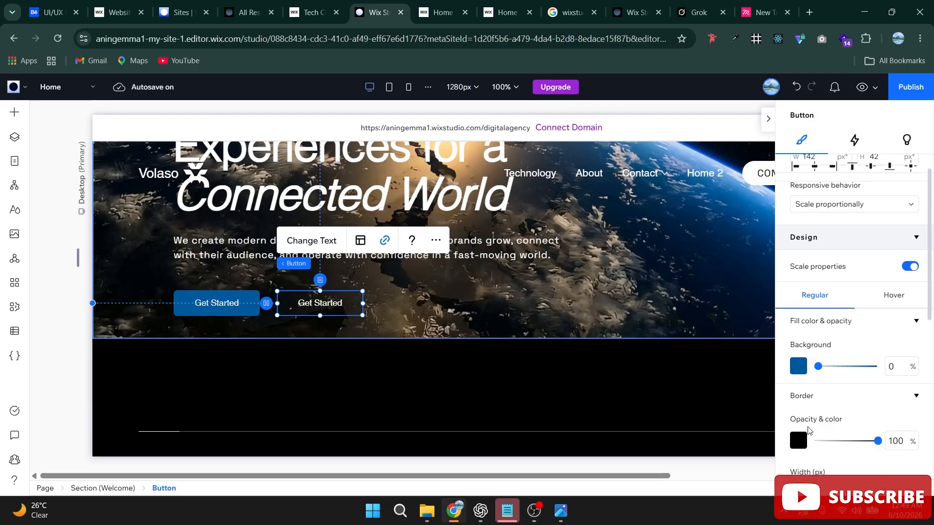
pyautogui.click(800, 441)
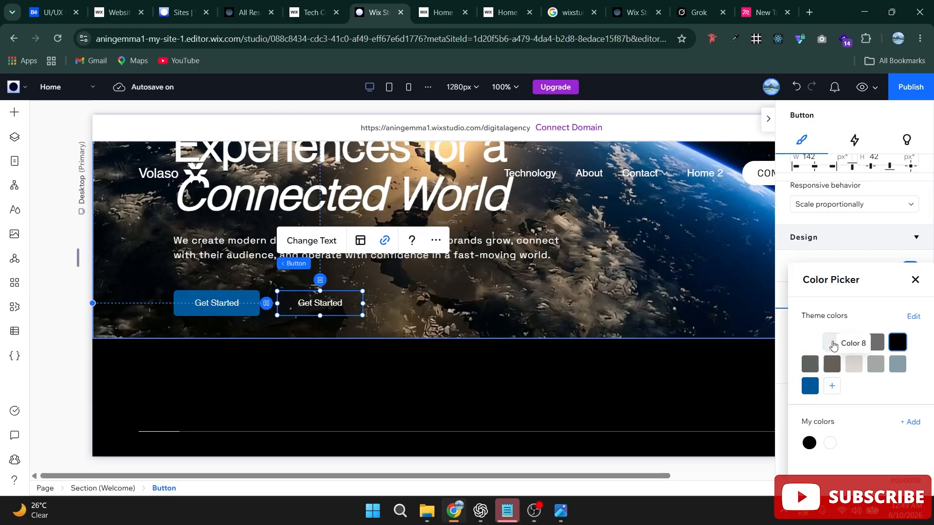
pyautogui.click(817, 348)
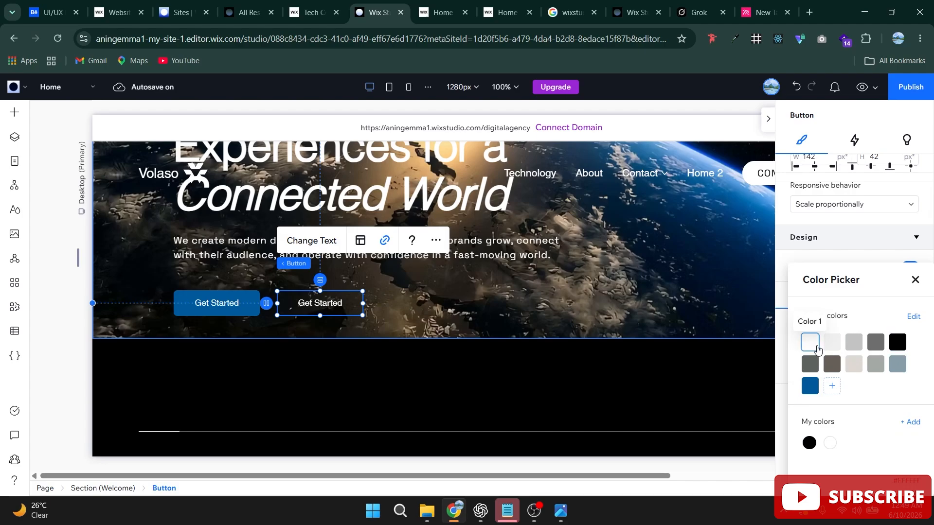
pyautogui.click(810, 385)
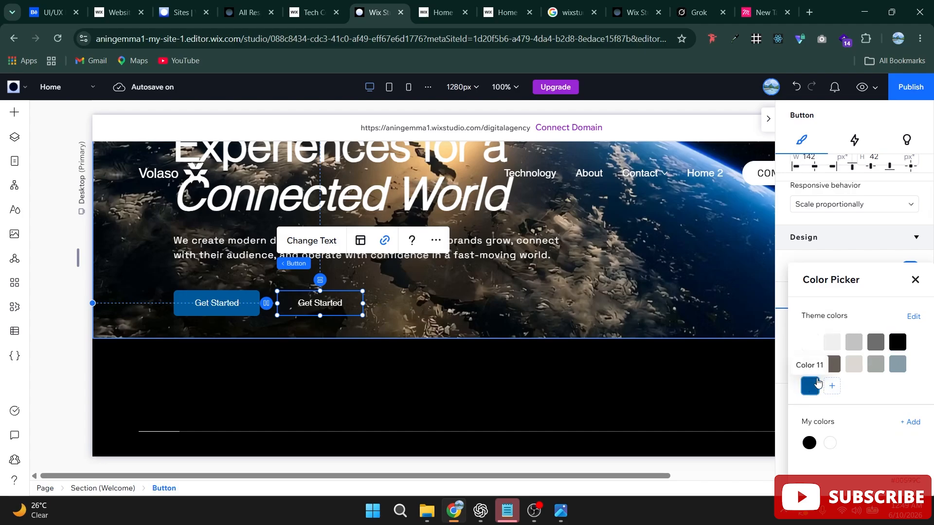
pyautogui.click(860, 254)
pyautogui.click(448, 291)
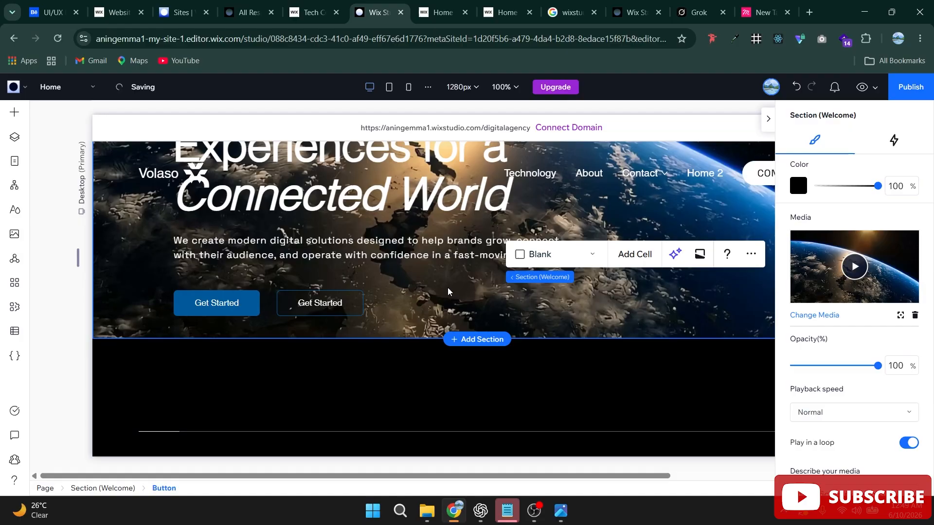
# Try a border width of 10 px on the duplicated button and deselect it to judge the look
pyautogui.click(360, 297)
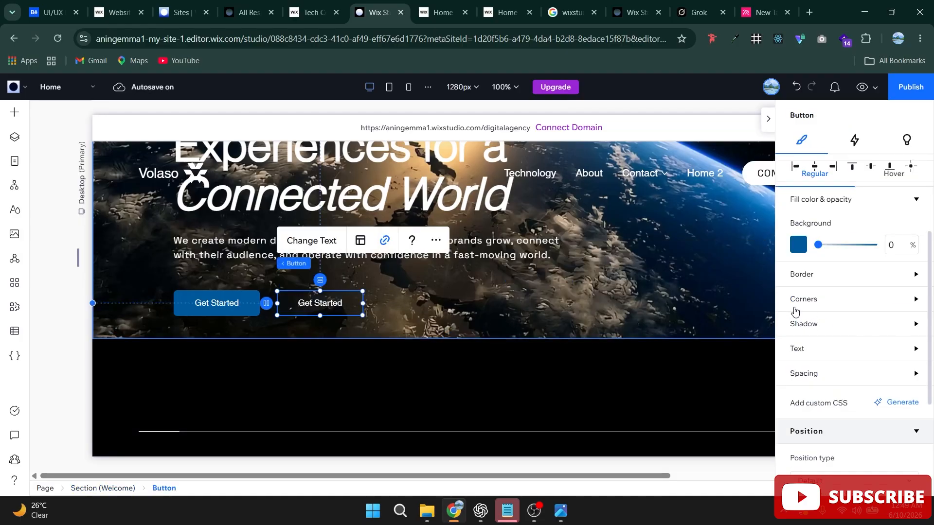
pyautogui.scroll(-5, 827, 327)
pyautogui.scroll(4, 830, 338)
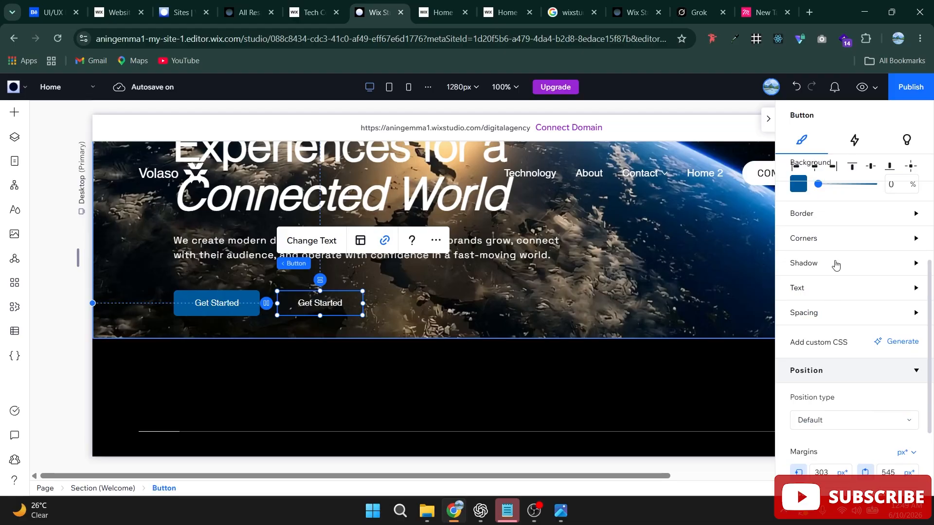
pyautogui.click(839, 215)
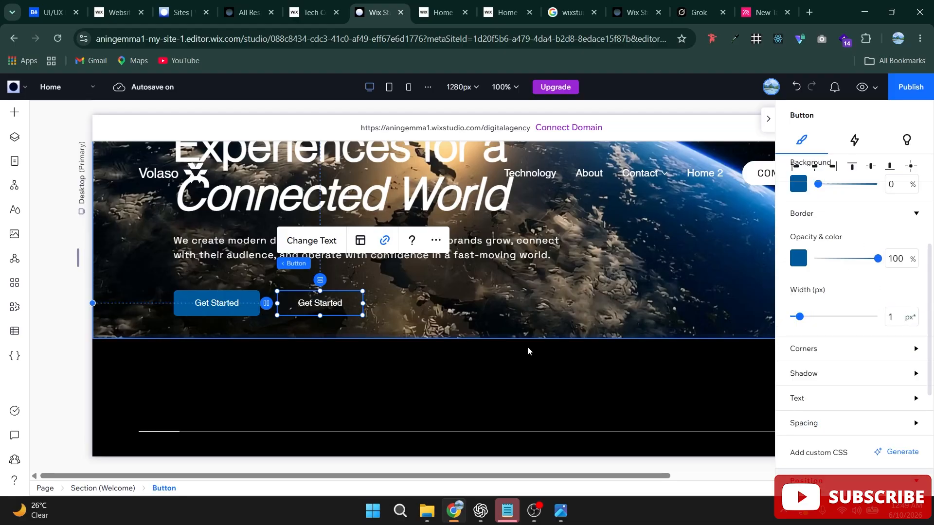
pyautogui.click(891, 317)
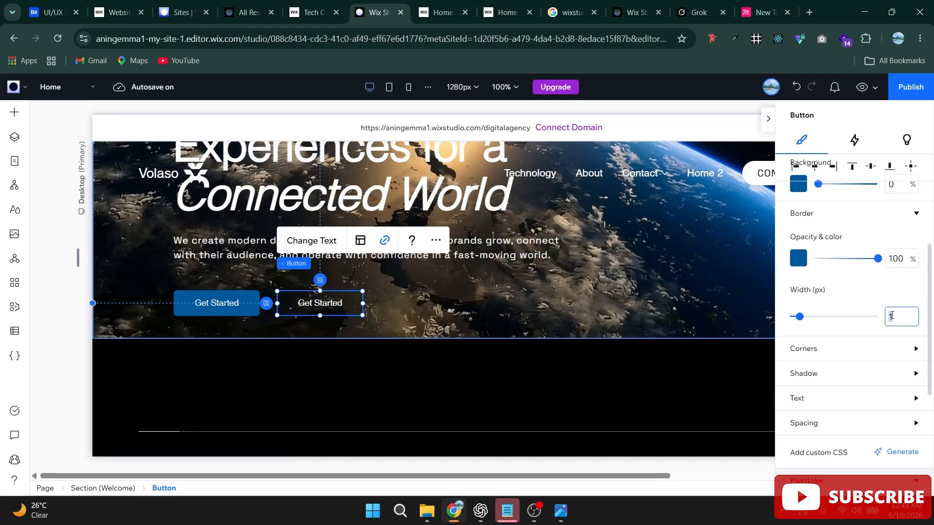
pyautogui.write('0')
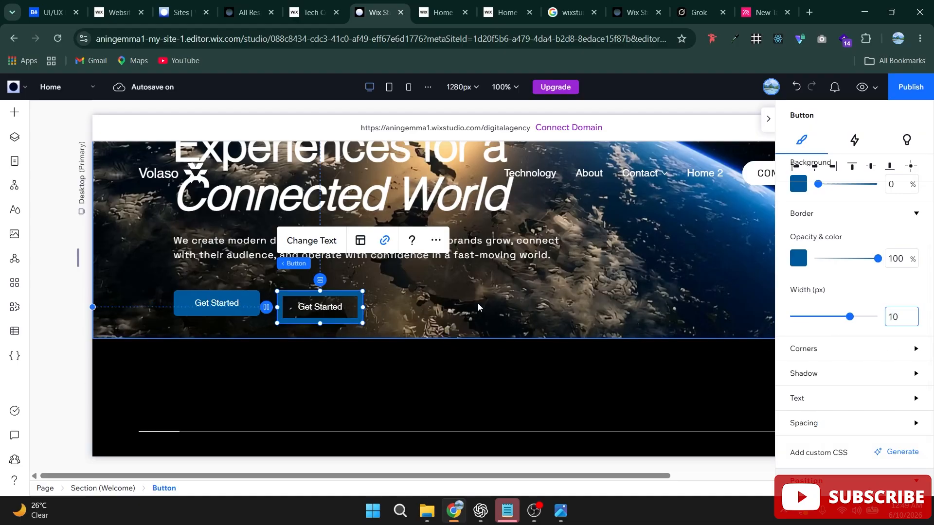
pyautogui.click(433, 315)
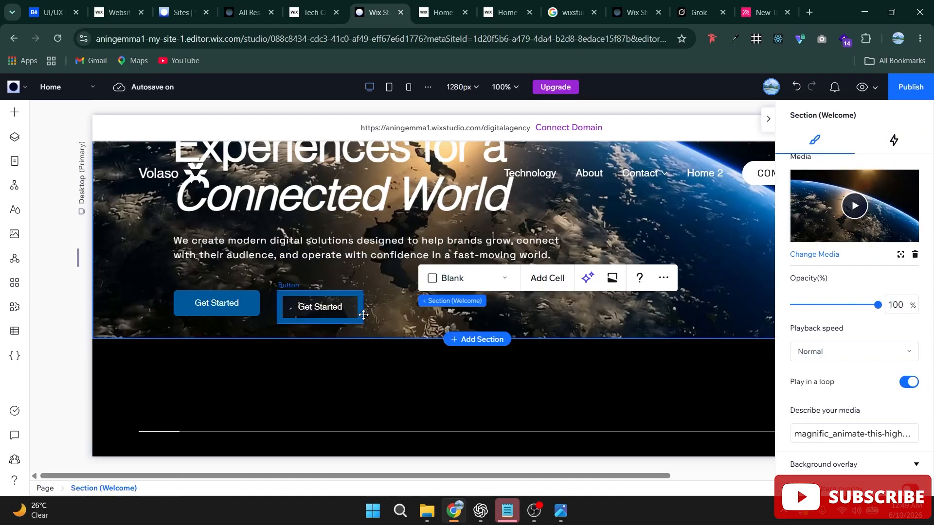
# Reopen the duplicated button's border settings and undo the border width change
pyautogui.click(358, 296)
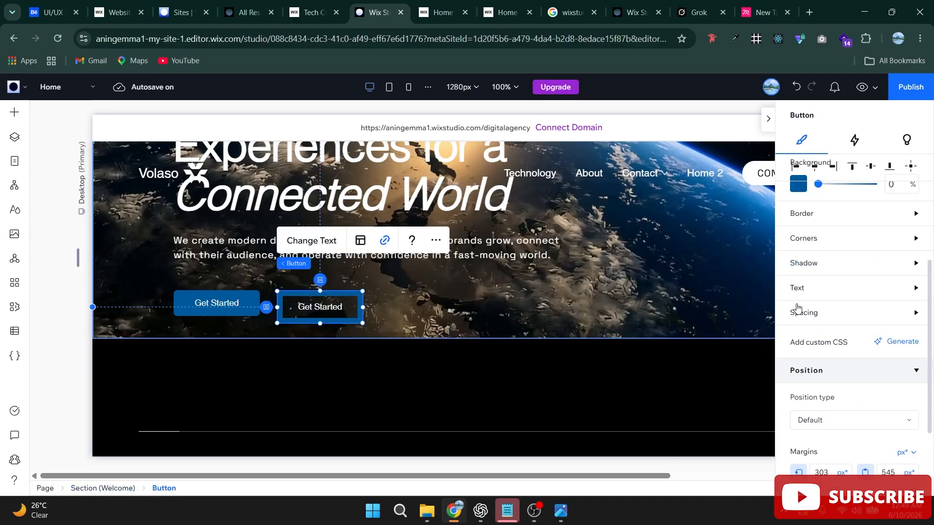
pyautogui.scroll(3, 848, 292)
pyautogui.scroll(-2, 846, 340)
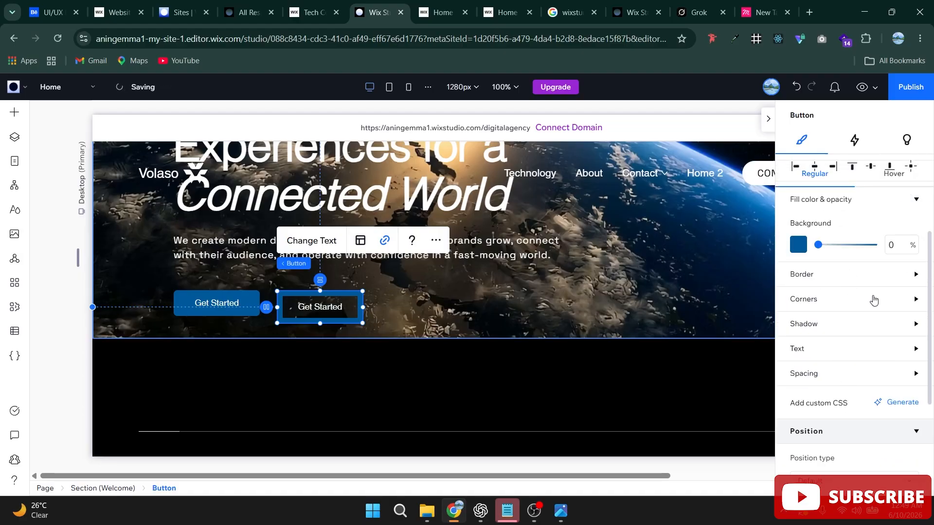
pyautogui.click(841, 275)
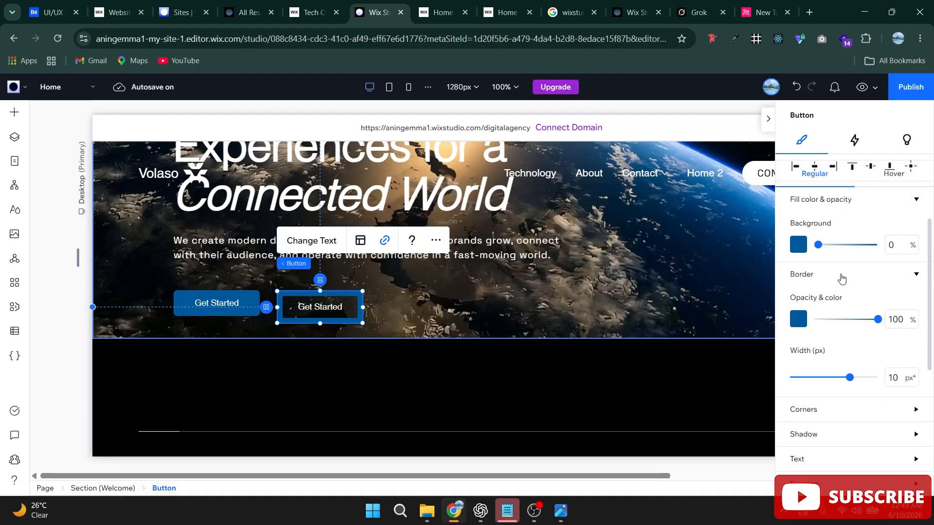
pyautogui.click(641, 310)
pyautogui.hotkey('ctrl', 'z')
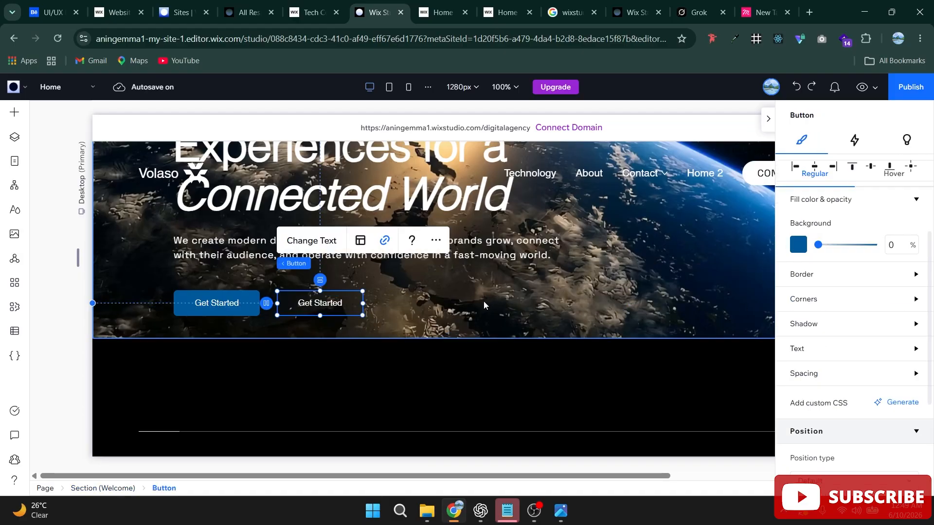
# Change the duplicated button's text to "Explore Services"
pyautogui.click(411, 297)
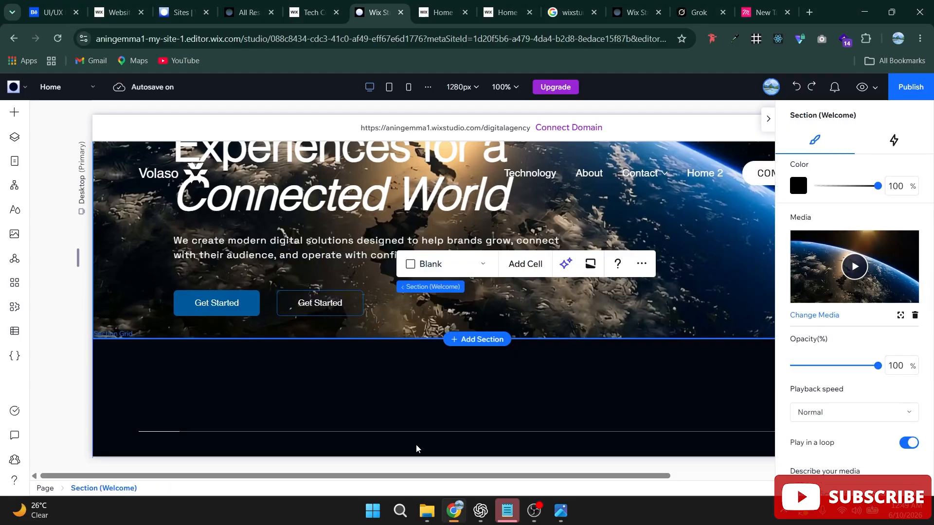
pyautogui.click(319, 308)
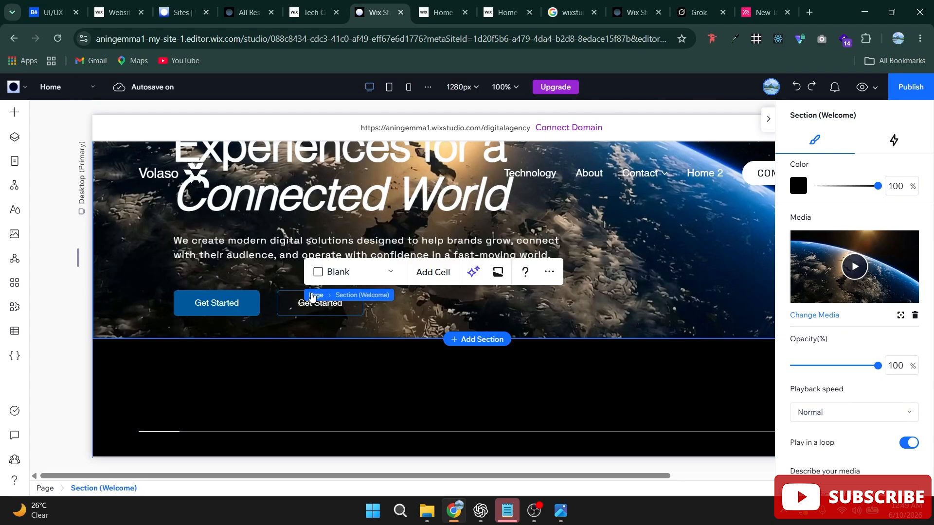
pyautogui.click(299, 304)
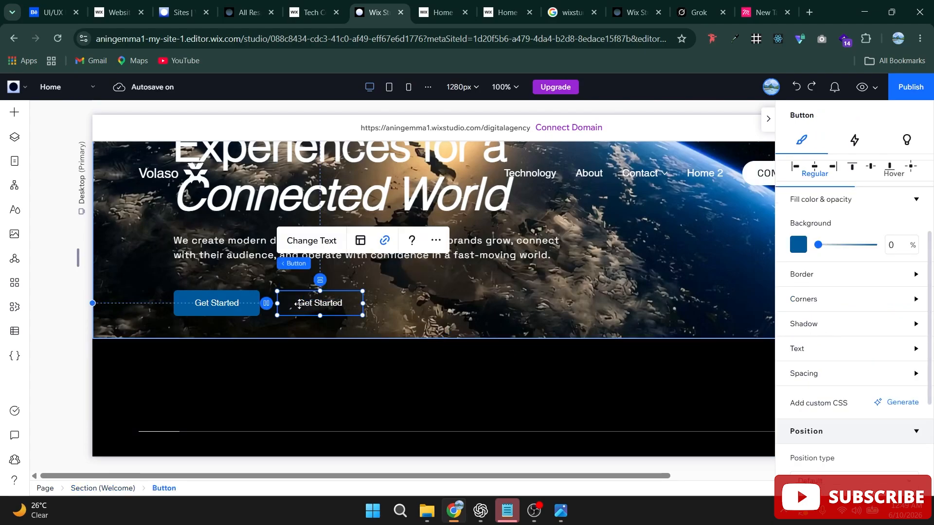
pyautogui.click(305, 240)
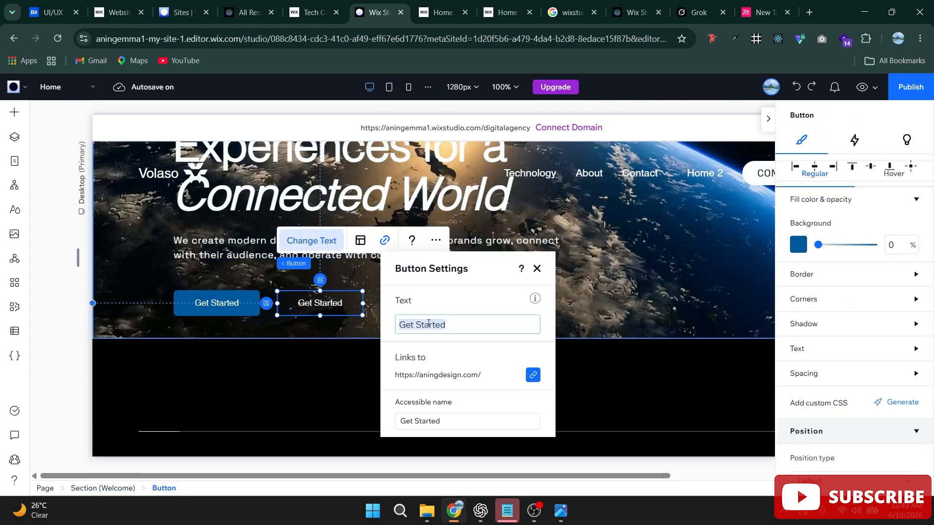
pyautogui.write('Ex')
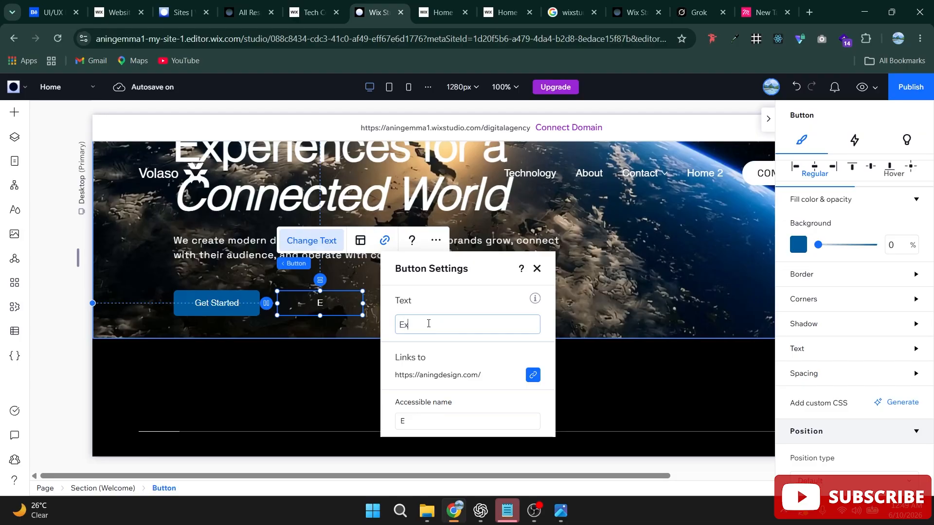
pyautogui.write('plore Services')
pyautogui.press('Escape')
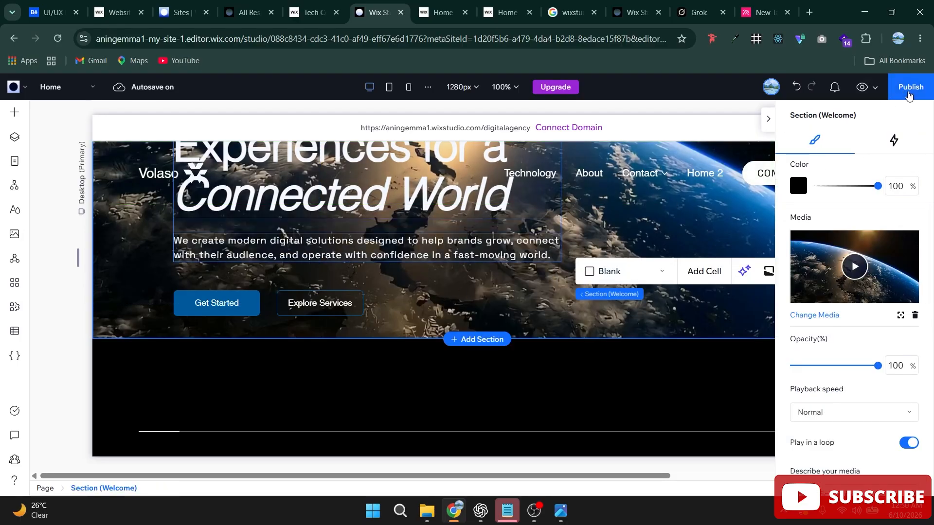
# Publish the site with the second hero button and open the live version
pyautogui.scroll(3, 389, 331)
pyautogui.scroll(-5, 389, 332)
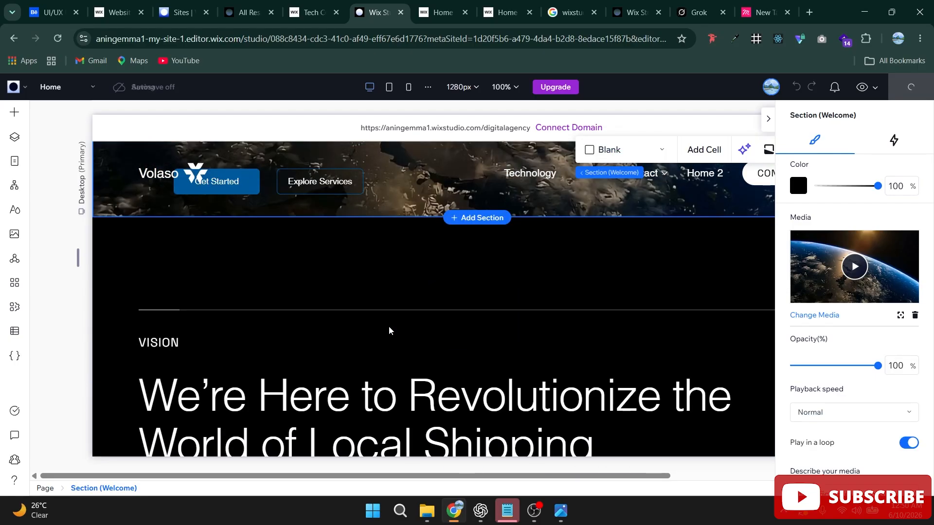
pyautogui.scroll(2, 389, 332)
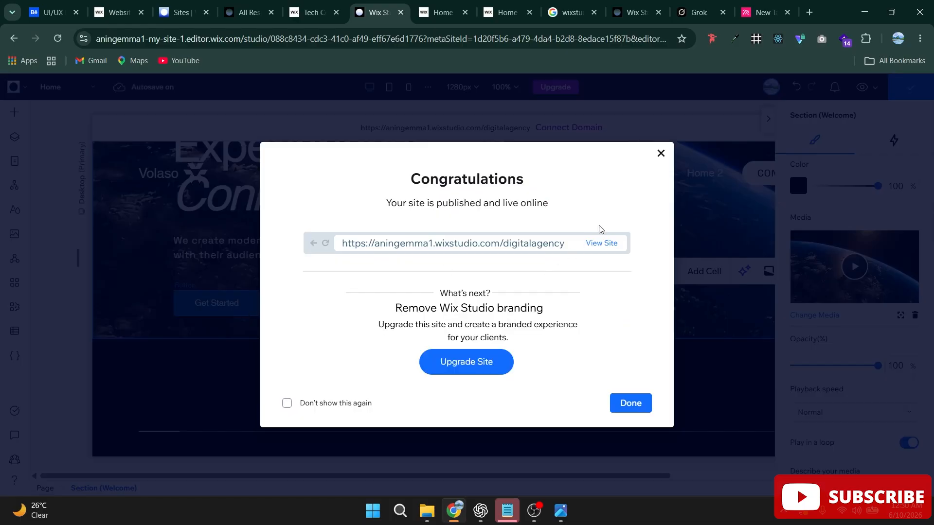
pyautogui.click(610, 248)
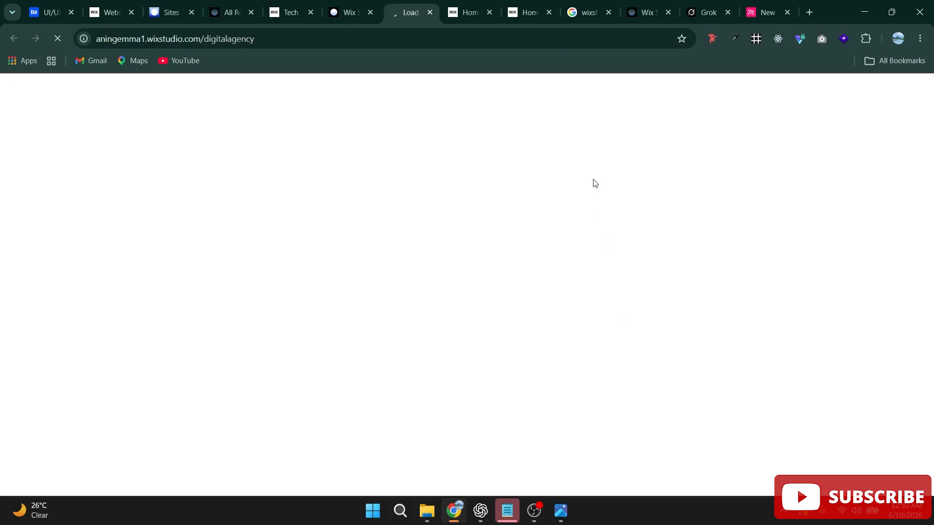
# Check the hero buttons on the newly published page, test the Get Started link and return to the live page
pyautogui.click(479, 13)
pyautogui.scroll(-5, 349, 349)
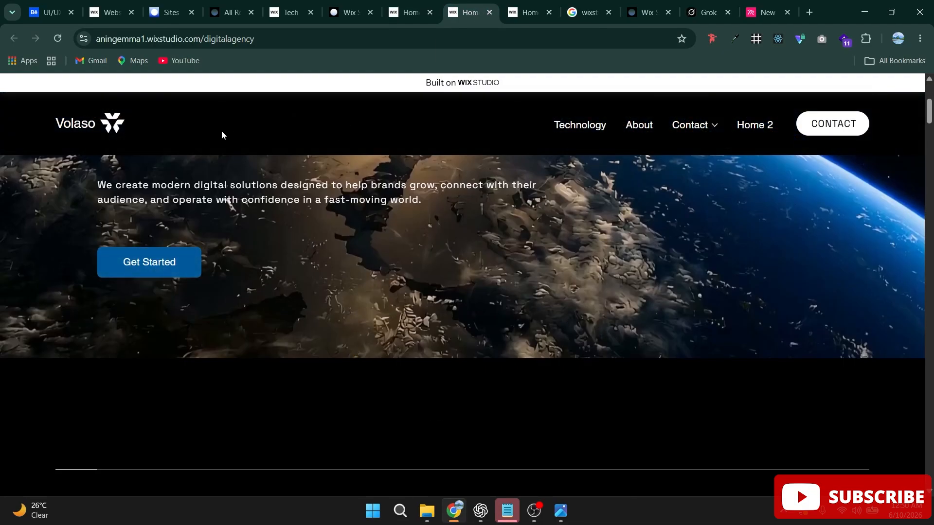
pyautogui.click(409, 12)
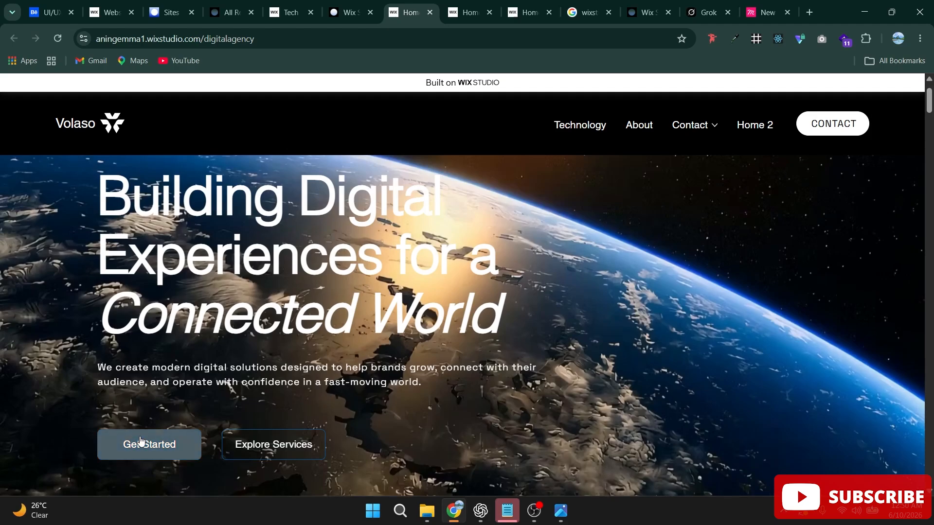
pyautogui.click(139, 441)
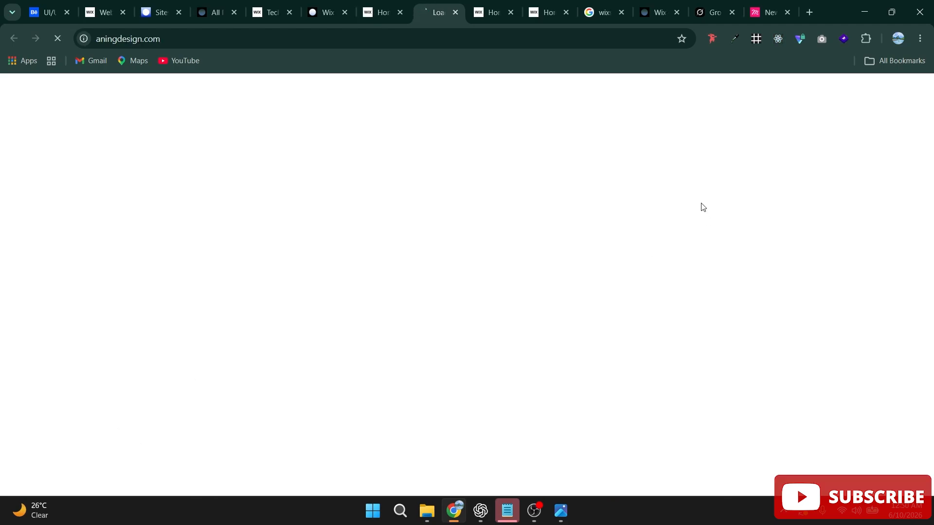
pyautogui.click(383, 12)
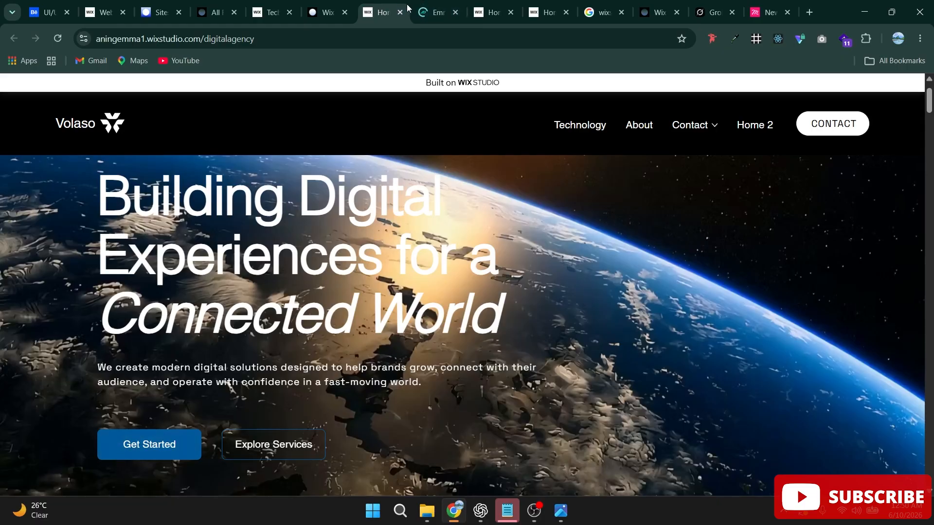
# Return from the live page to the Wix Studio editor and dismiss the publish confirmation
pyautogui.click(435, 12)
pyautogui.click(376, 13)
pyautogui.click(313, 13)
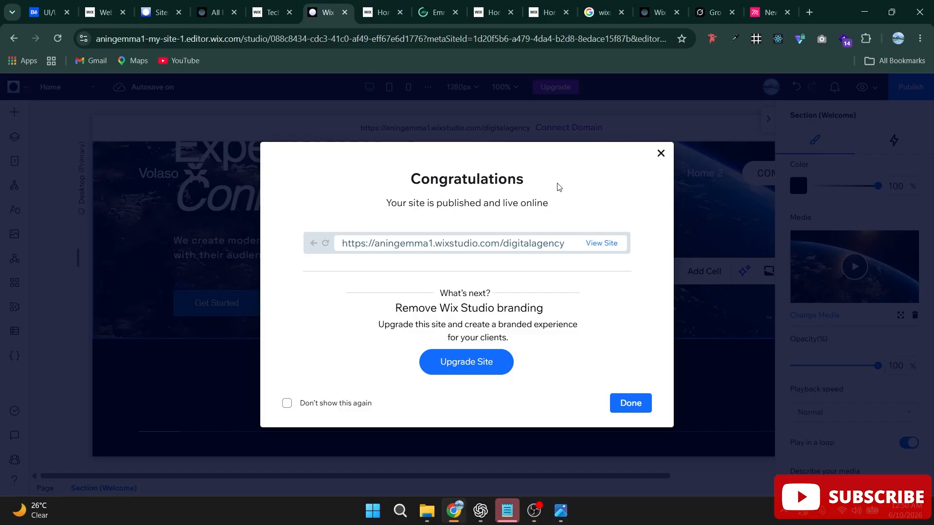
pyautogui.click(661, 154)
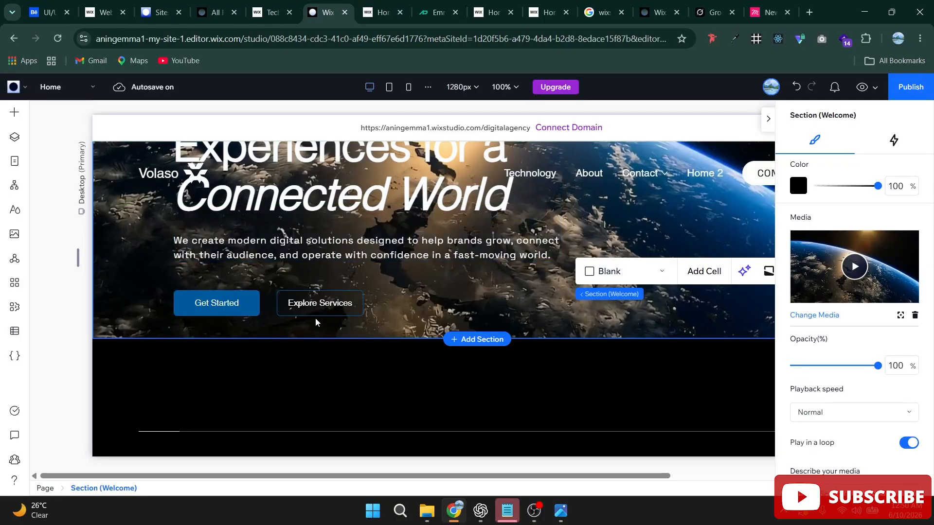
# Open the replacement library for the header logo's vector art and browse the available Wix artwork
pyautogui.scroll(4, 547, 359)
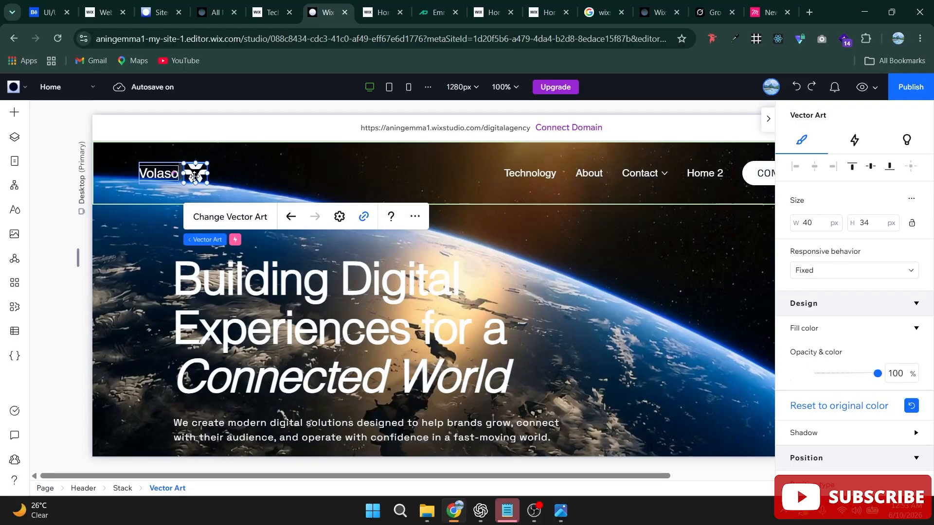
pyautogui.click(219, 218)
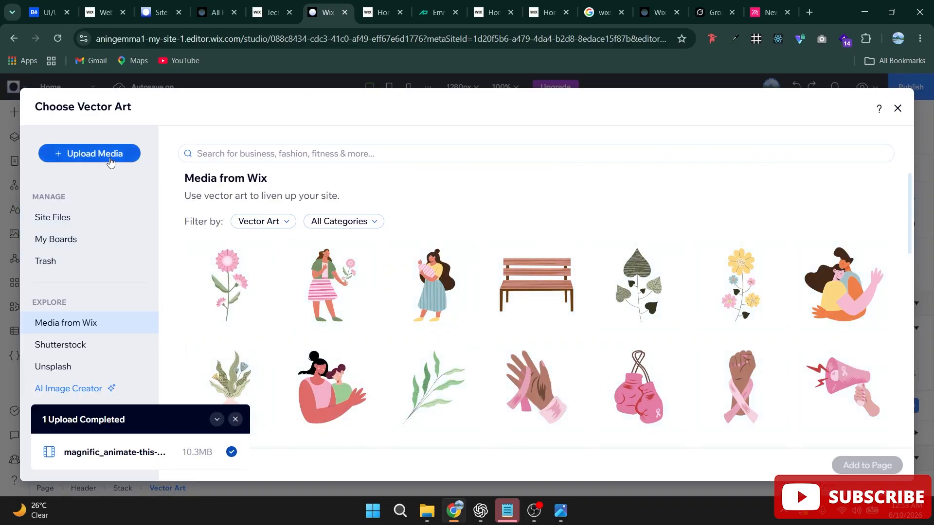
pyautogui.scroll(-5, 575, 353)
pyautogui.scroll(-15, 576, 352)
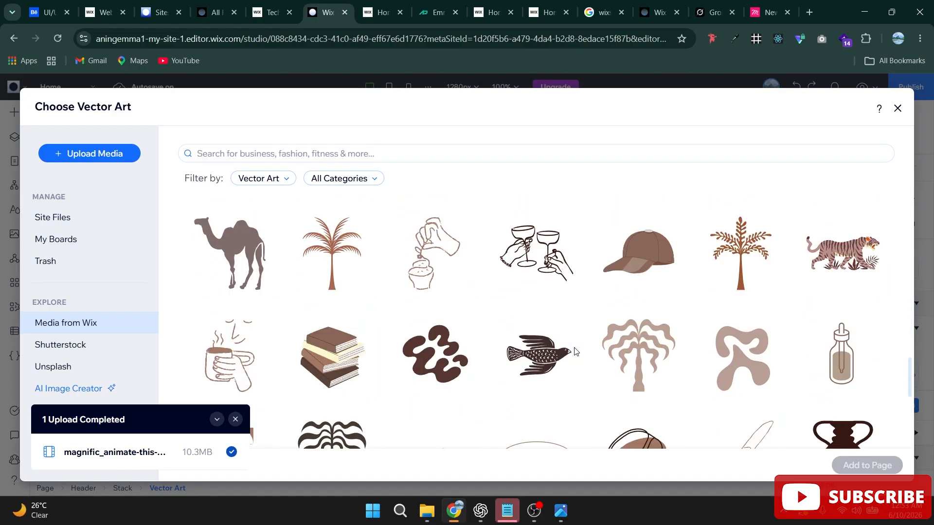
pyautogui.scroll(-5, 575, 352)
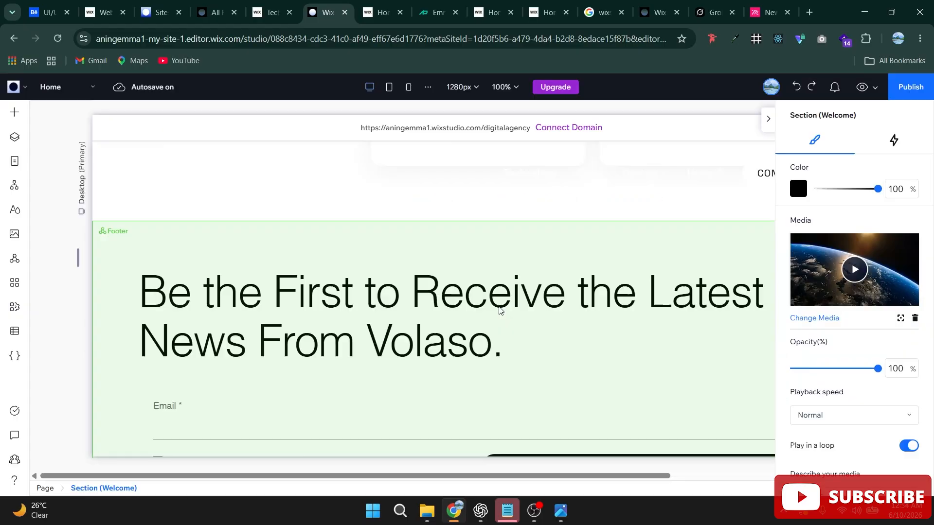
# Look over the rest of the Home page, from the Industry Partners section to the footer
pyautogui.scroll(-5, 500, 311)
pyautogui.scroll(4, 501, 311)
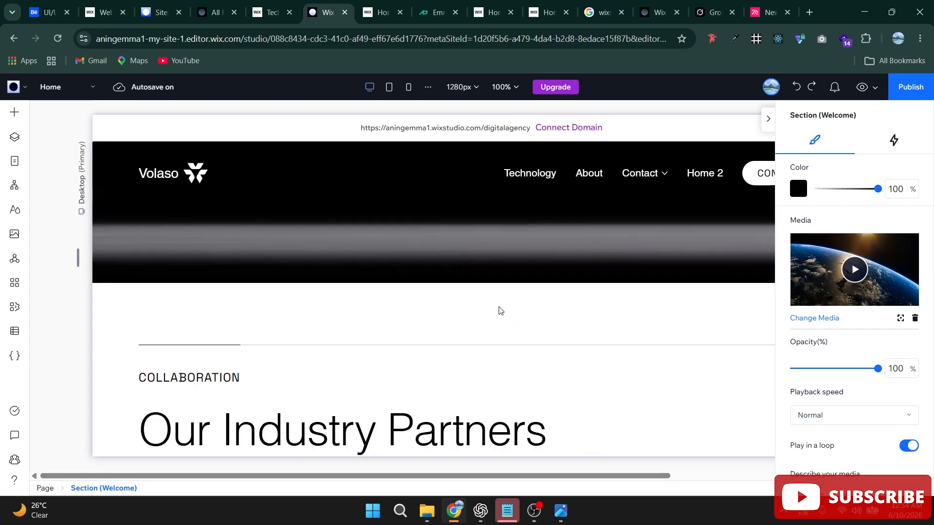
pyautogui.scroll(-10, 488, 279)
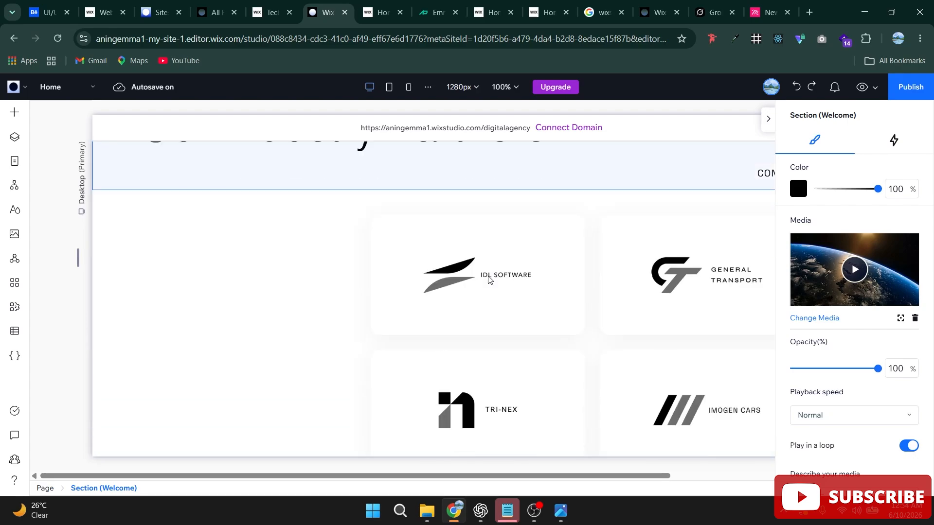
pyautogui.scroll(-7, 523, 272)
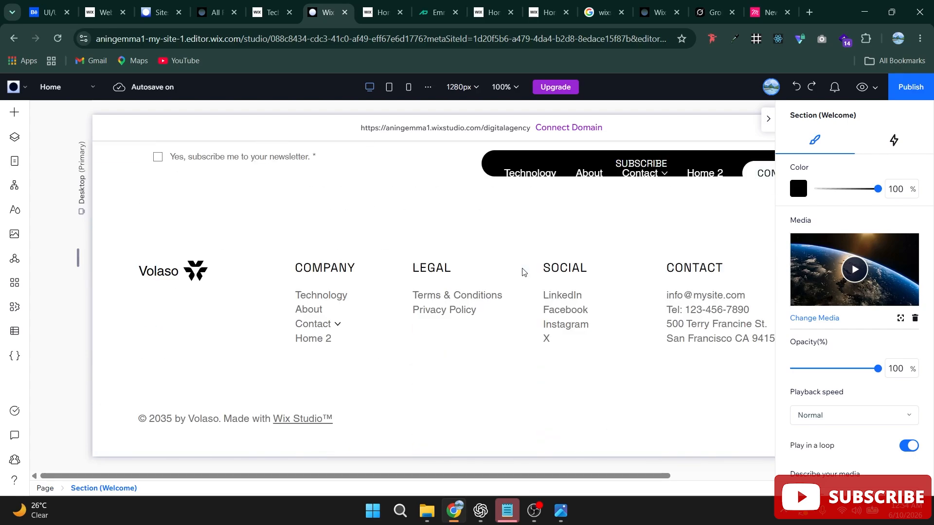
pyautogui.scroll(7, 413, 354)
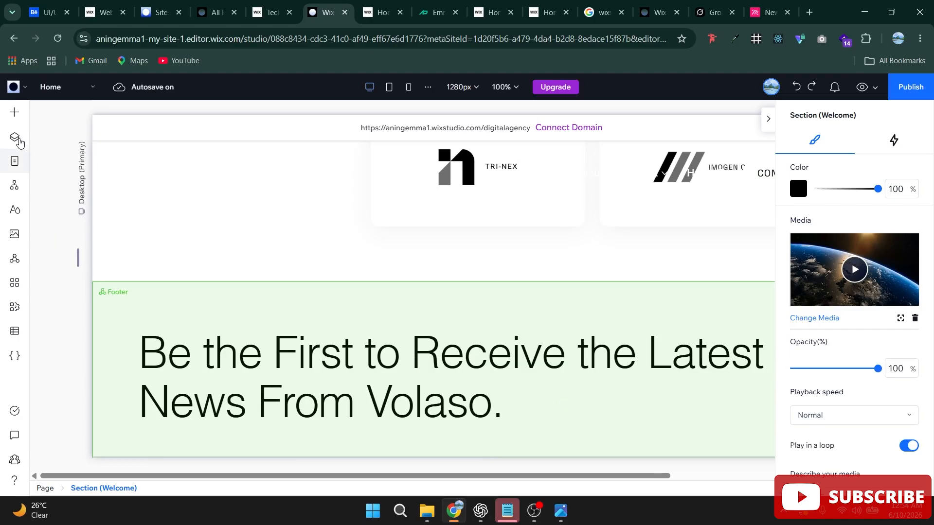
# Open the Home 2 page from the site's page list and check its empty section and footer
pyautogui.click(76, 94)
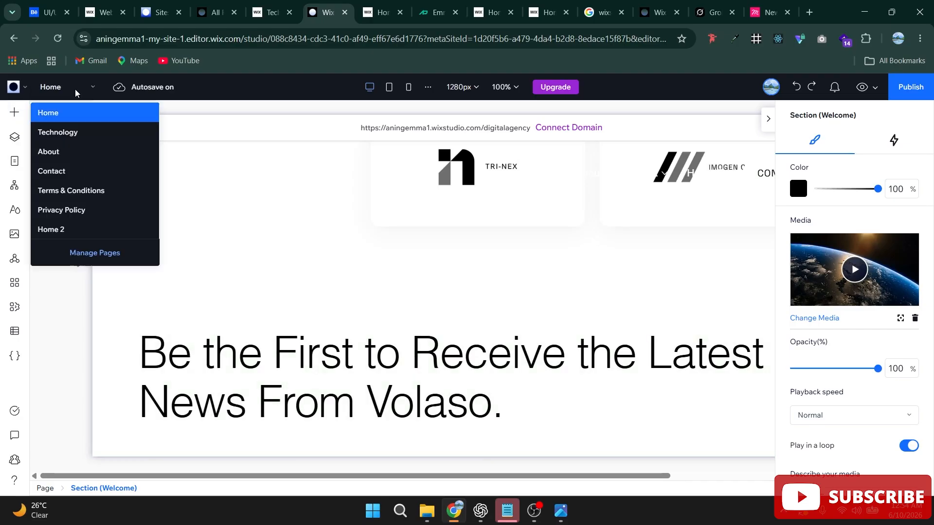
pyautogui.click(90, 253)
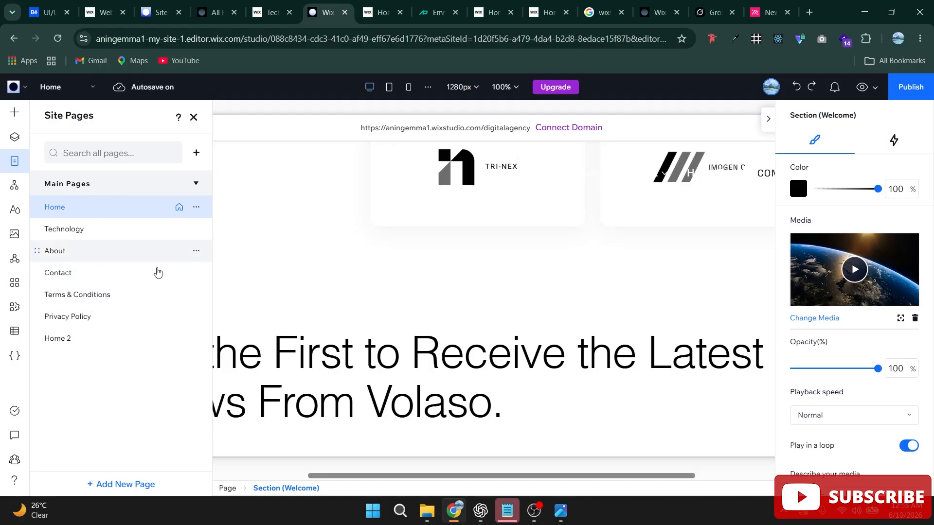
pyautogui.click(67, 340)
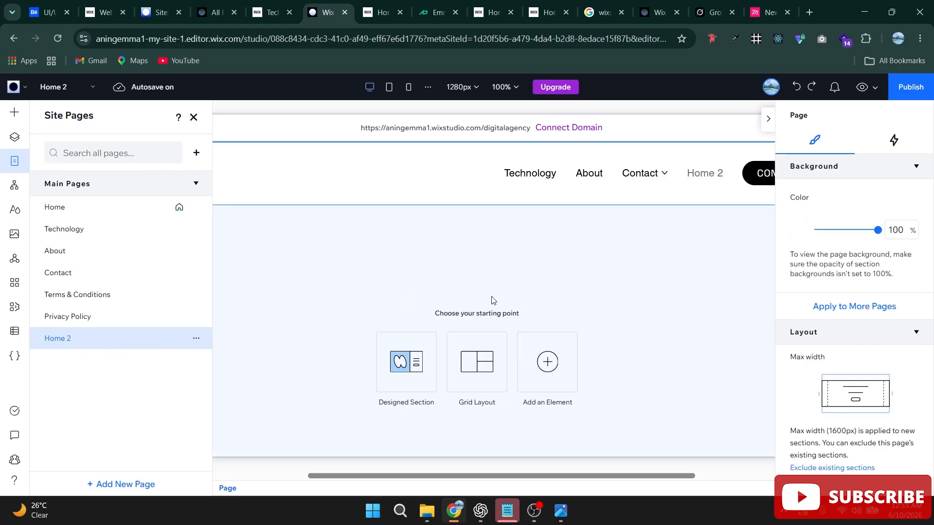
pyautogui.scroll(-5, 545, 365)
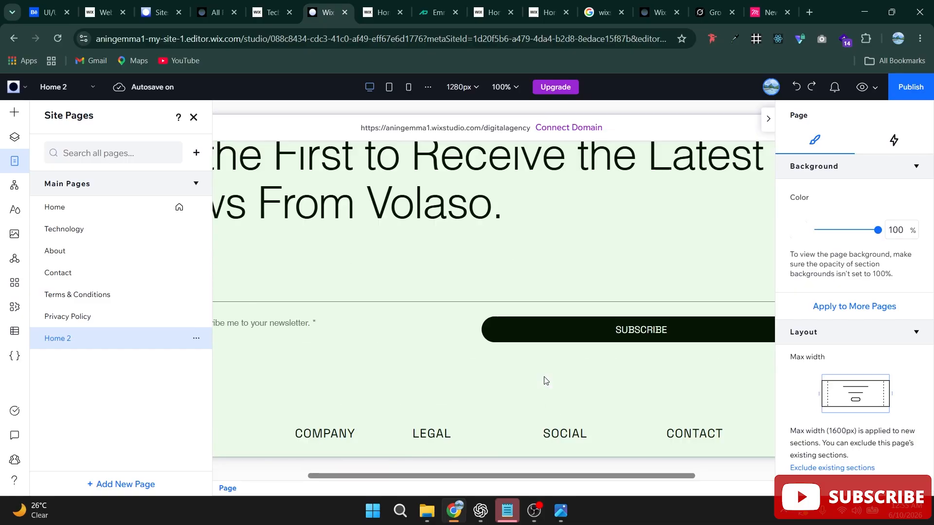
pyautogui.scroll(-3, 546, 380)
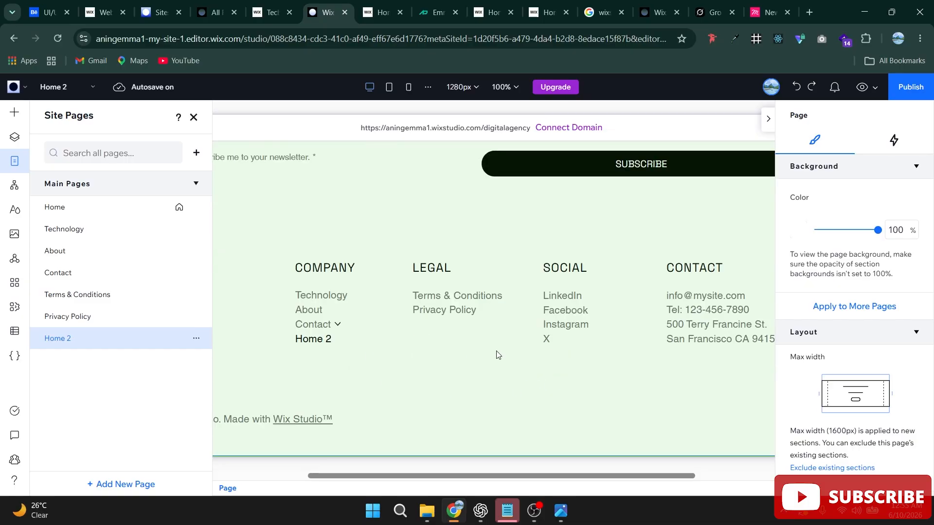
pyautogui.scroll(8, 500, 354)
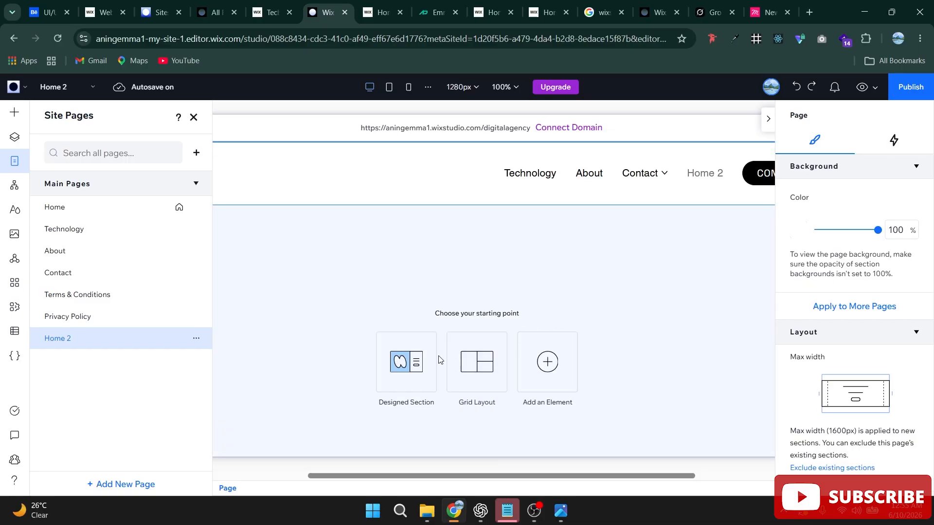
# Add the Hero wireframe with a centered title and two buttons to the empty Home 2 page
pyautogui.click(417, 370)
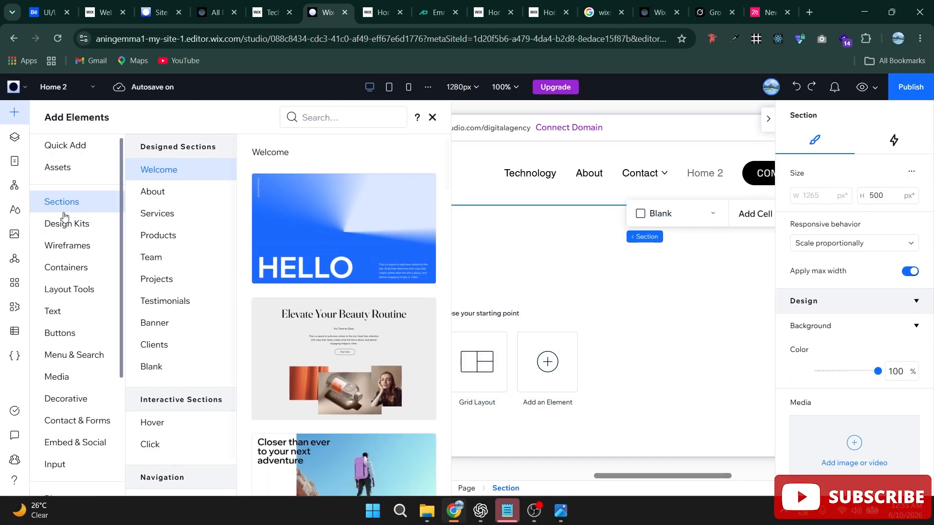
pyautogui.click(68, 254)
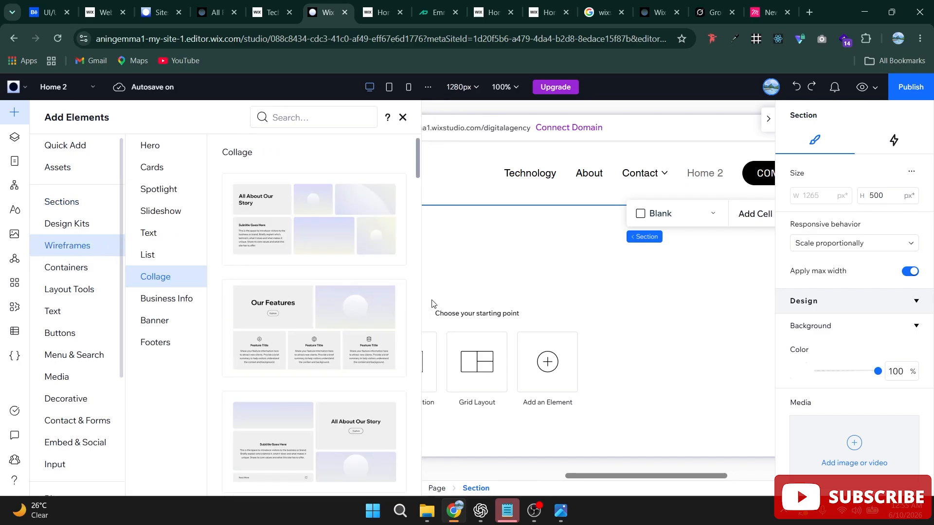
pyautogui.scroll(-2, 356, 324)
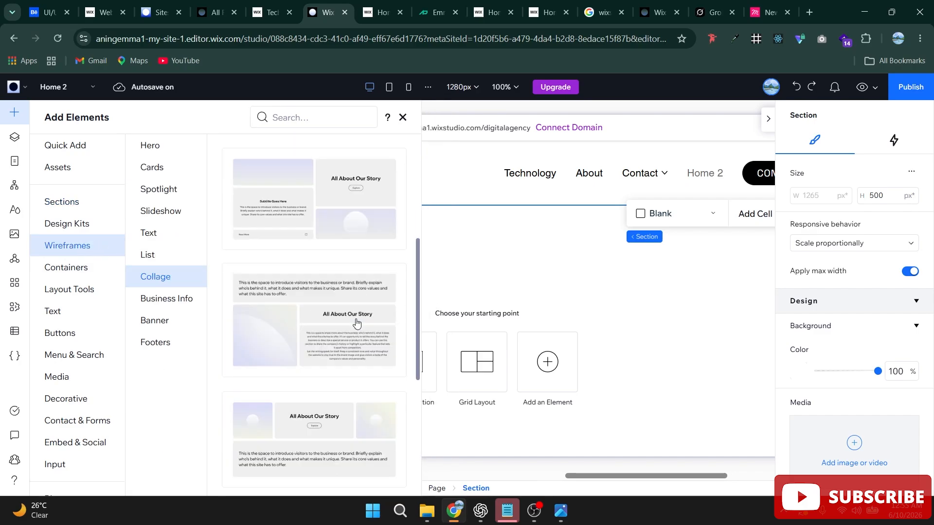
pyautogui.click(156, 146)
pyautogui.scroll(-5, 341, 308)
pyautogui.scroll(3, 343, 307)
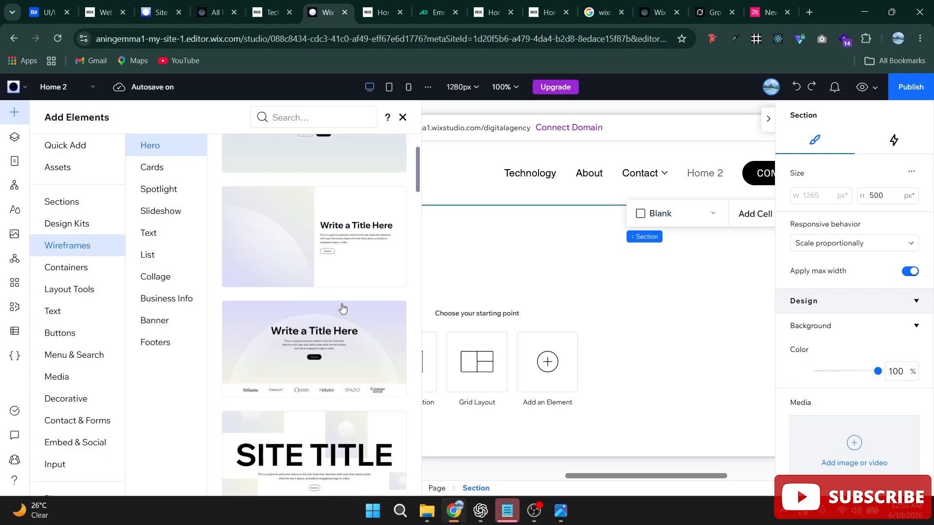
pyautogui.scroll(-6, 342, 307)
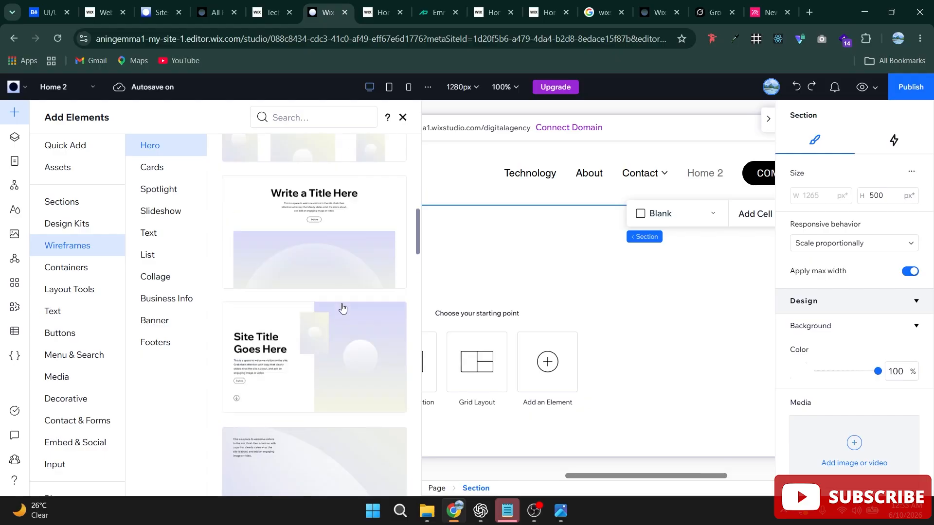
pyautogui.scroll(8, 342, 308)
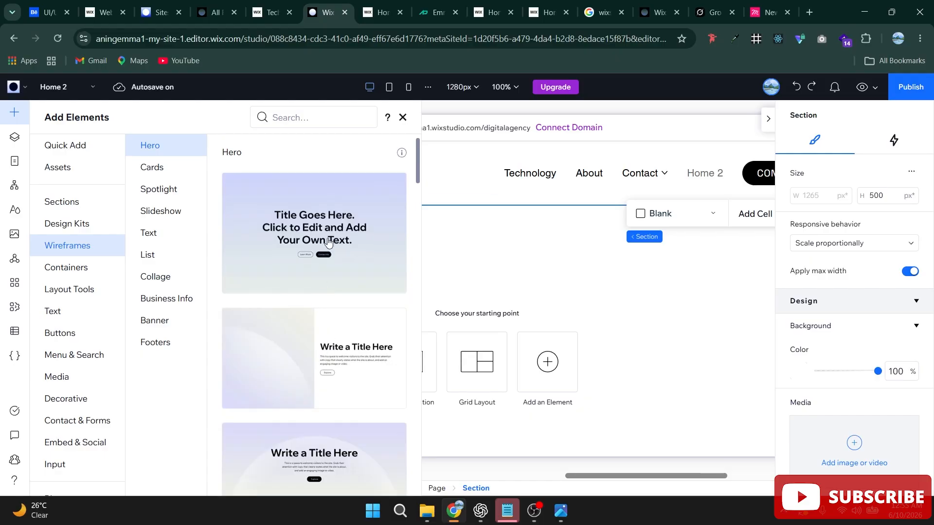
pyautogui.click(328, 233)
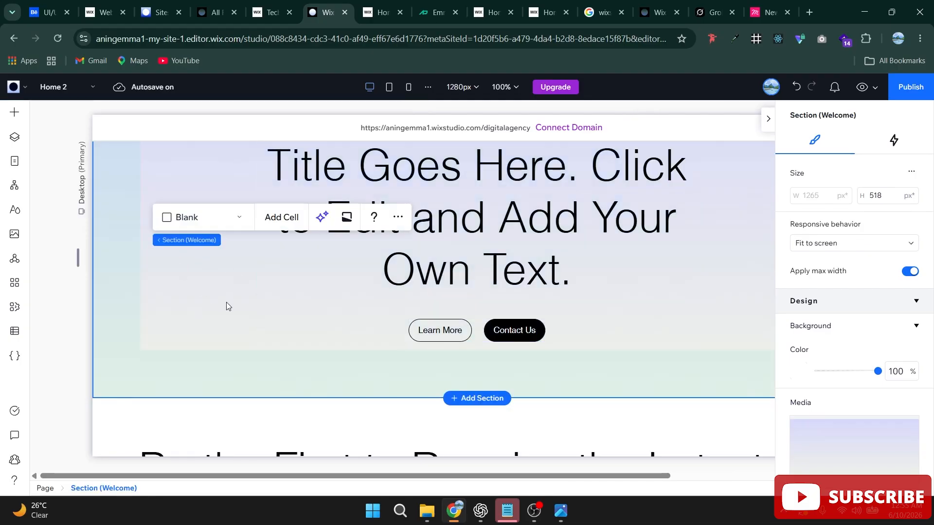
# Replace the Welcome section's background media with the Earth-from-space video from the site files
pyautogui.scroll(3, 230, 304)
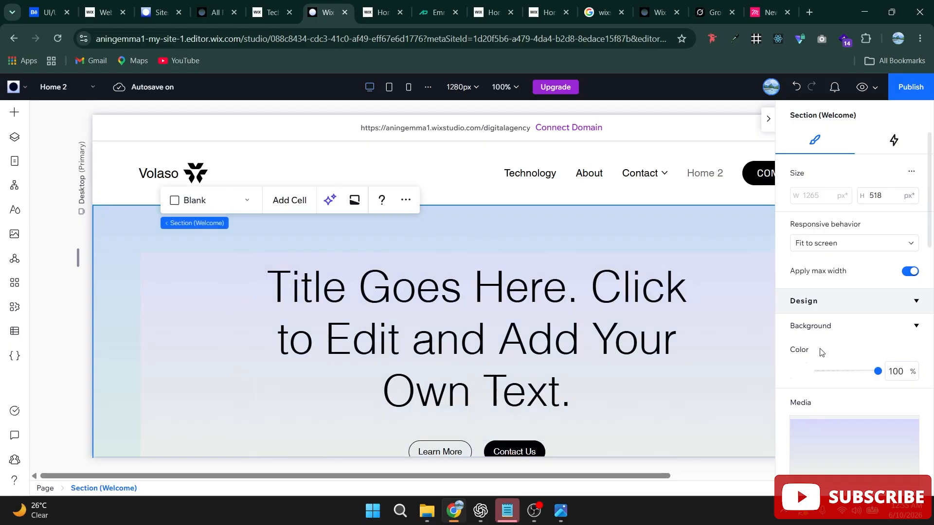
pyautogui.scroll(-3, 675, 353)
pyautogui.scroll(-3, 828, 325)
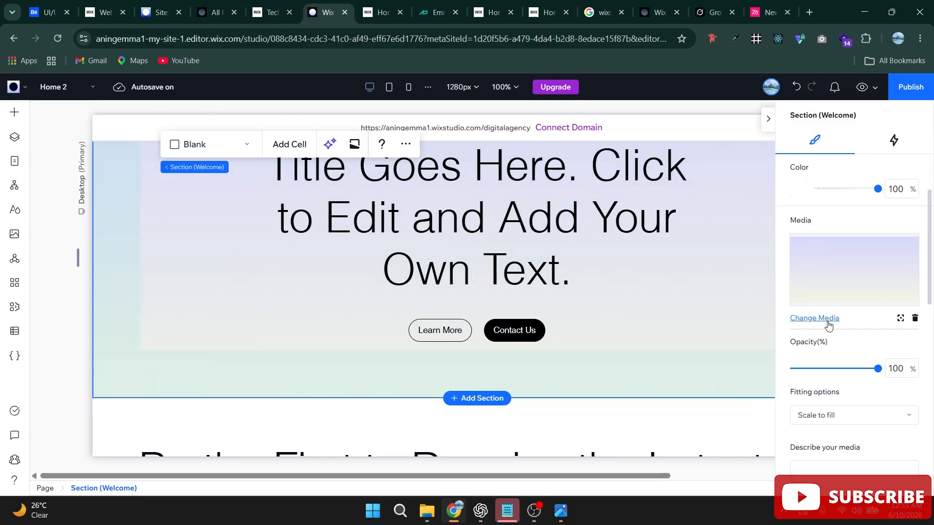
pyautogui.click(828, 325)
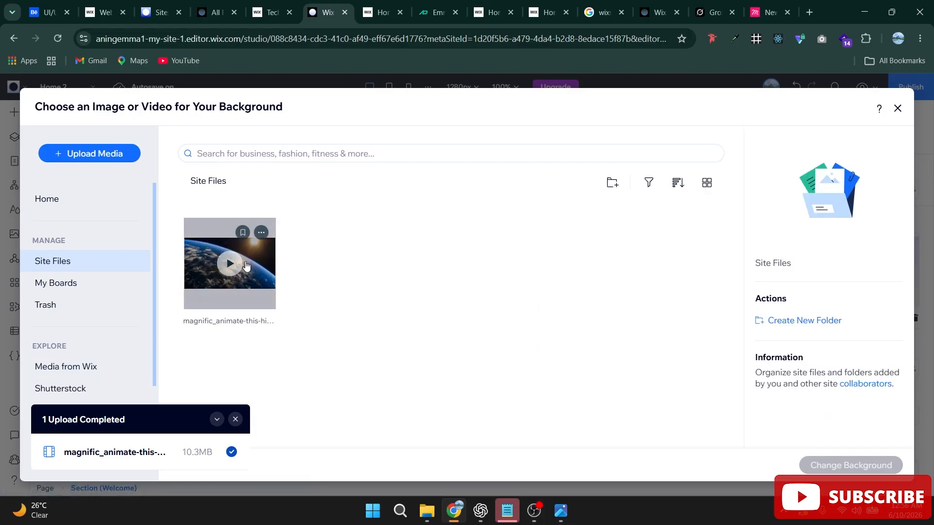
pyautogui.click(273, 267)
pyautogui.click(816, 466)
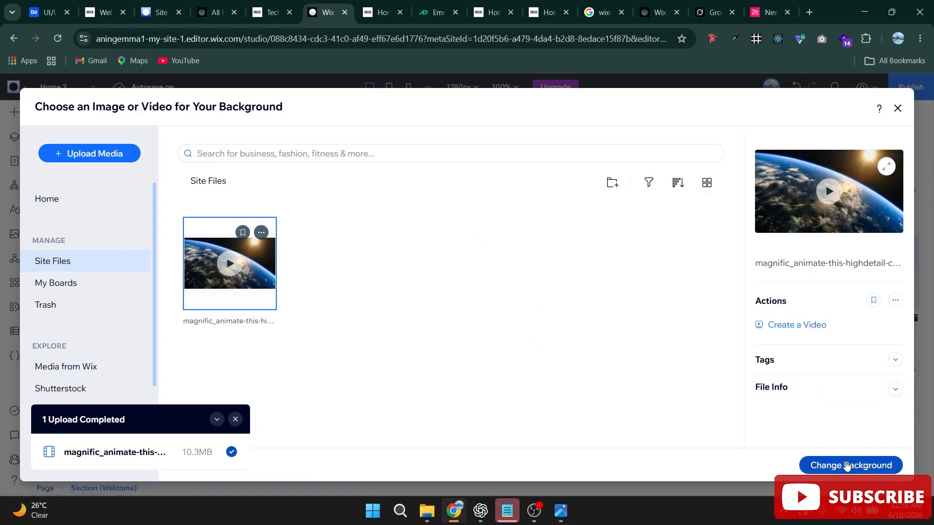
pyautogui.scroll(3, 527, 338)
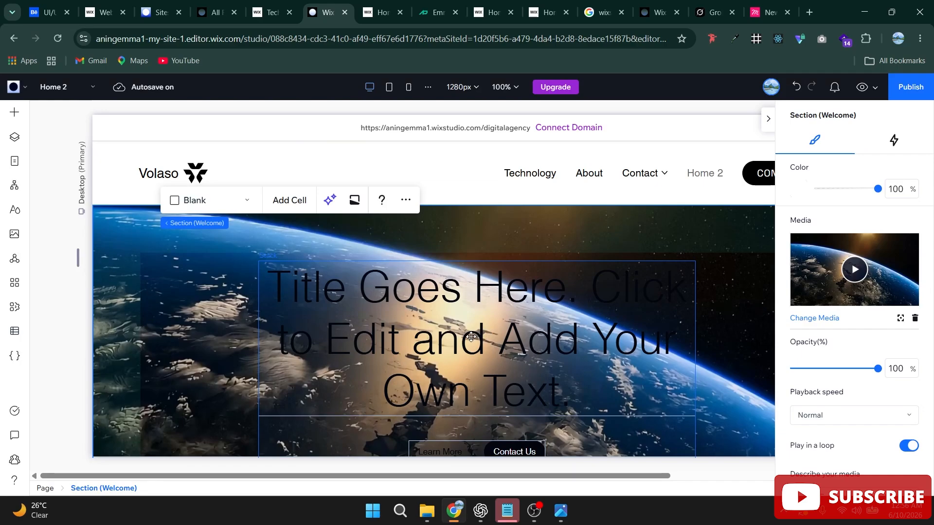
# Widen the stack holding the hero title and buttons to about 732 px
pyautogui.click(471, 336)
pyautogui.scroll(-2, 471, 337)
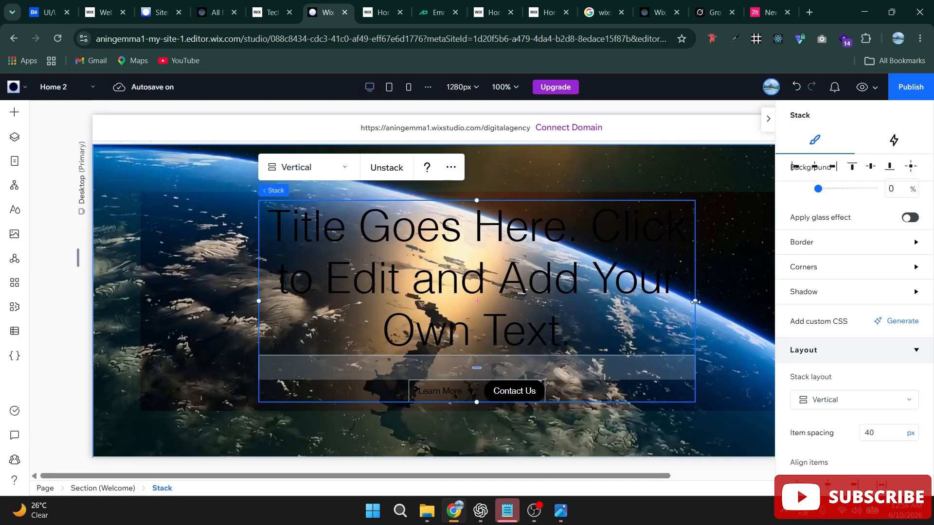
pyautogui.moveTo(664, 303); pyautogui.dragTo(704, 321)
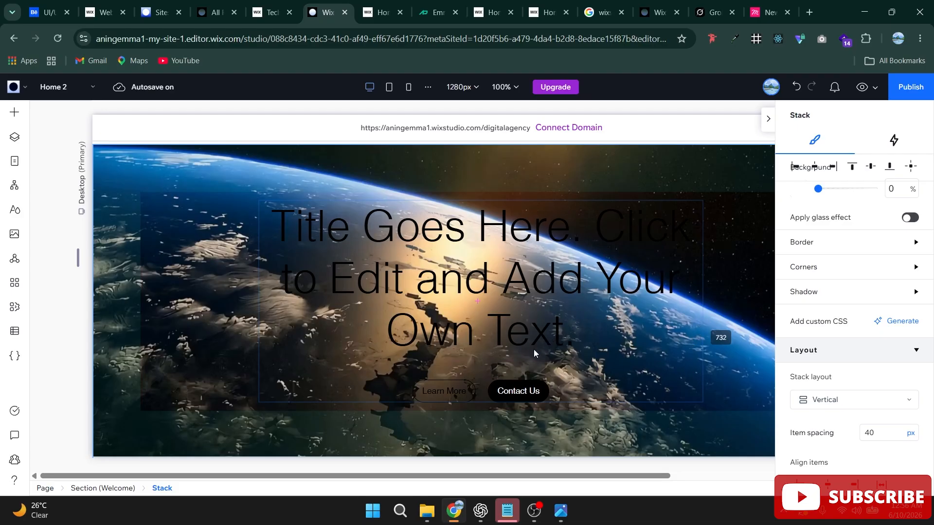
pyautogui.click(471, 342)
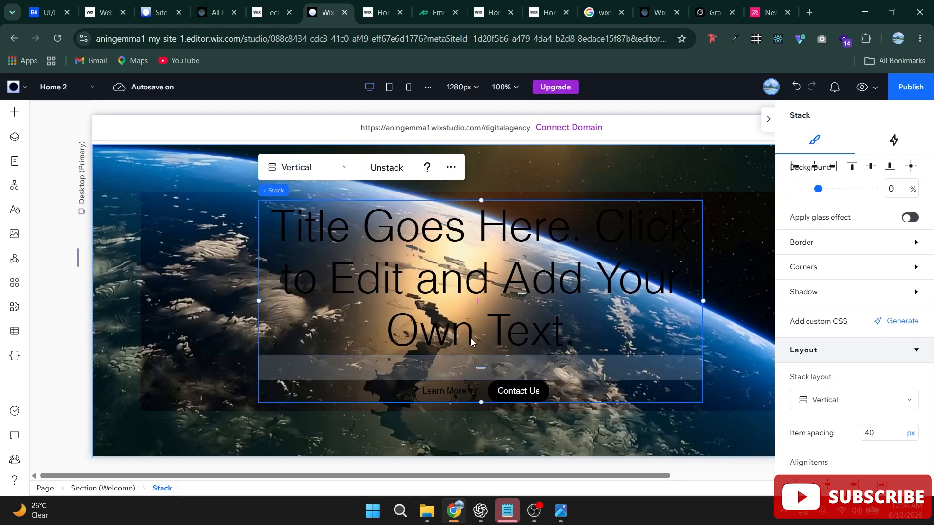
# Select all of the hero title's text and left-align it
pyautogui.doubleClick(513, 275)
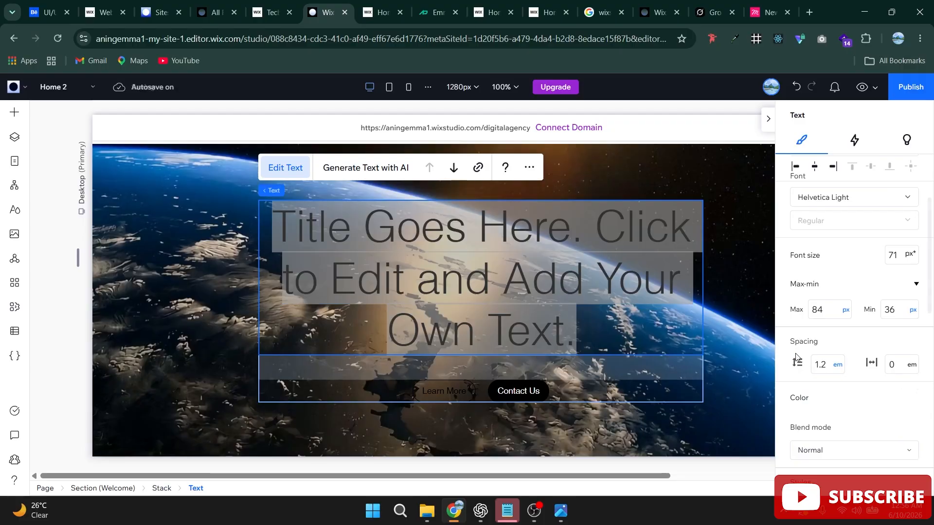
pyautogui.scroll(-4, 826, 370)
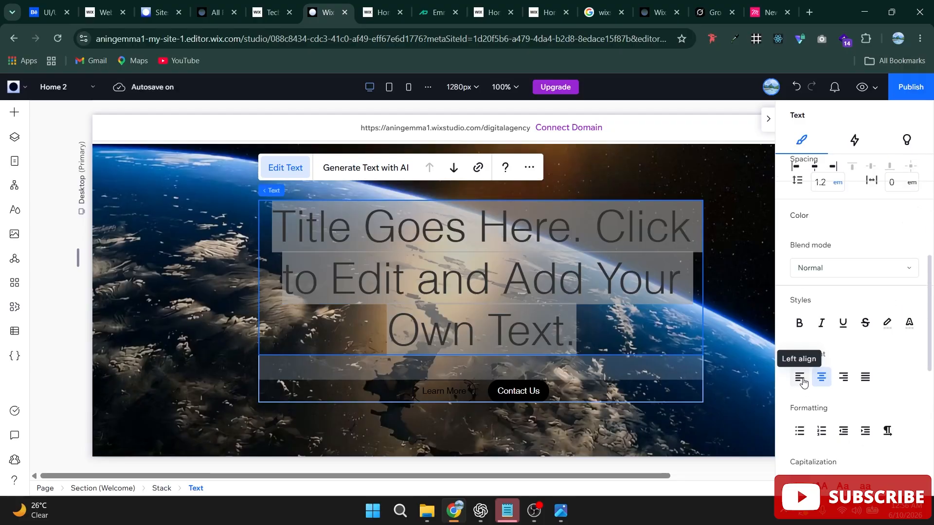
pyautogui.click(800, 377)
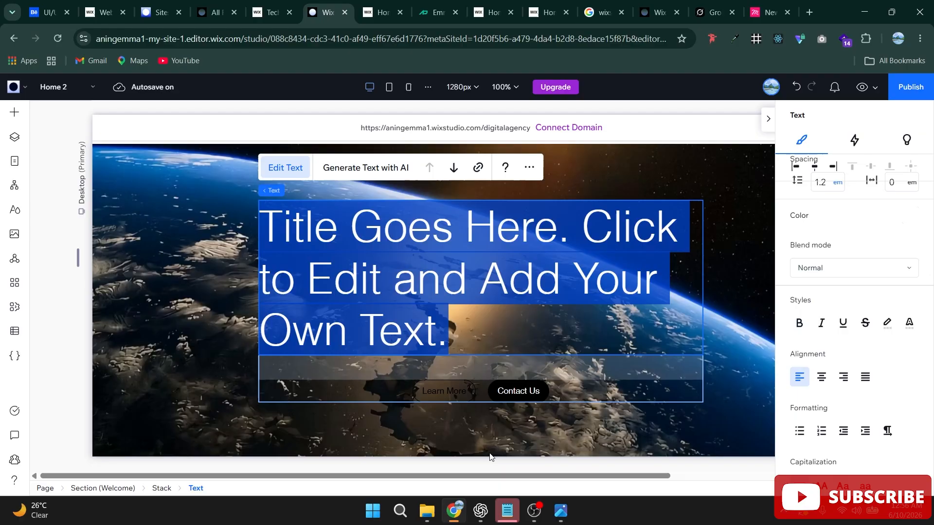
# Replace the hero title with "Building Digital Experiences for a Connected World", copied from the suggested headline options in the ChatGPT brief
pyautogui.click(483, 515)
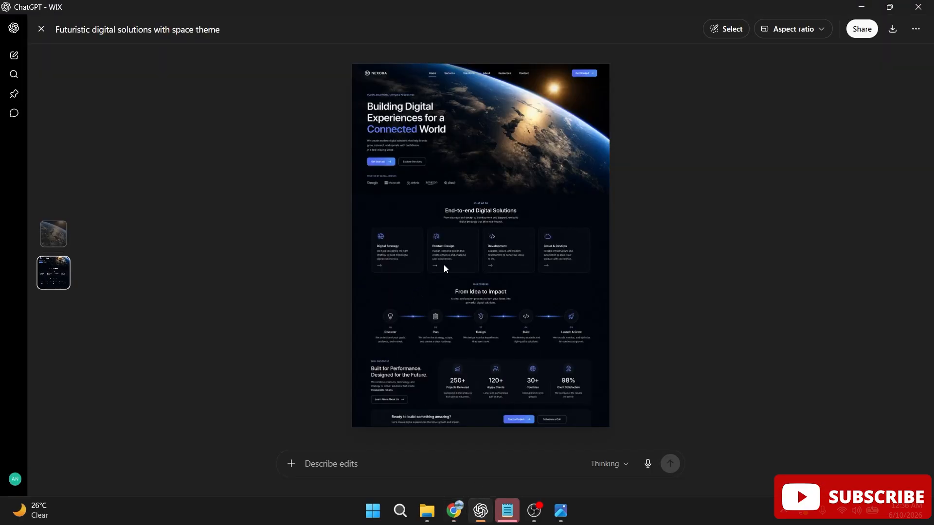
pyautogui.click(877, 399)
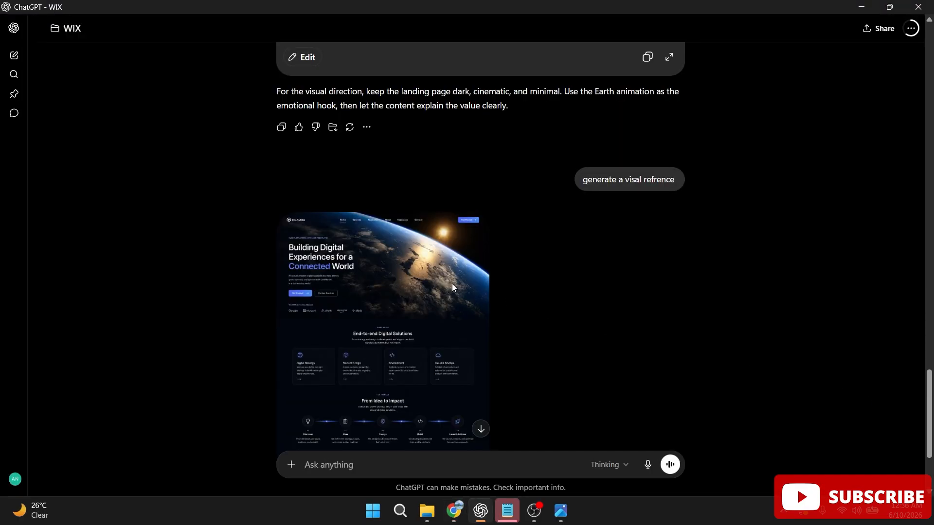
pyautogui.scroll(10, 452, 283)
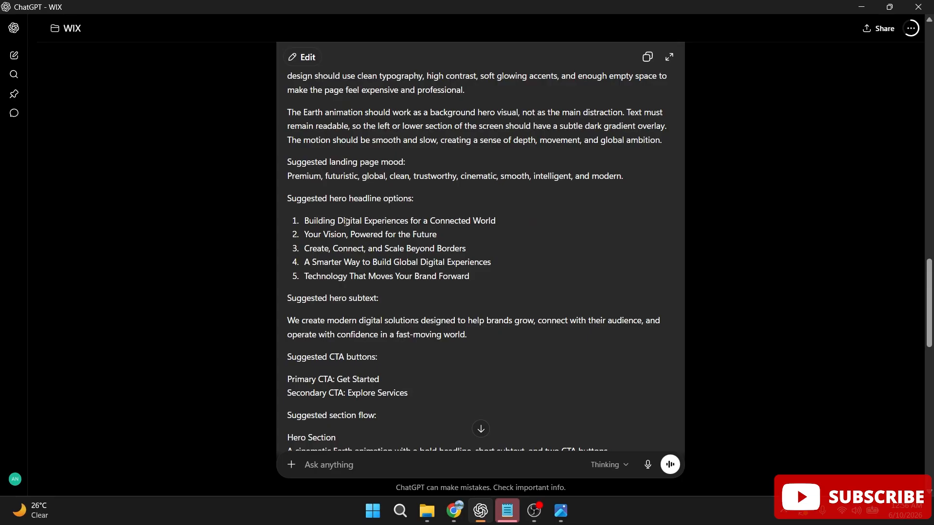
pyautogui.moveTo(311, 220); pyautogui.dragTo(512, 224)
pyautogui.hotkey('ctrl', 'c')
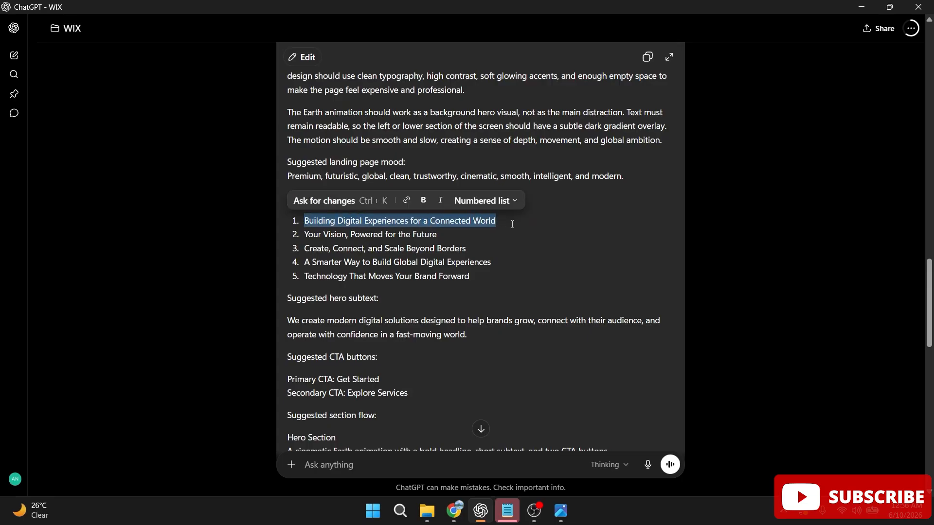
pyautogui.click(453, 510)
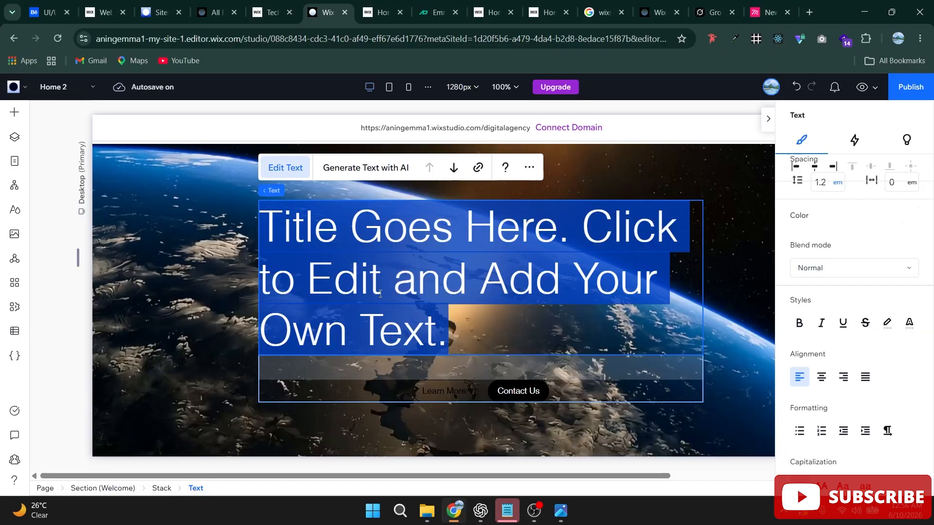
pyautogui.hotkey('ctrl', 'v')
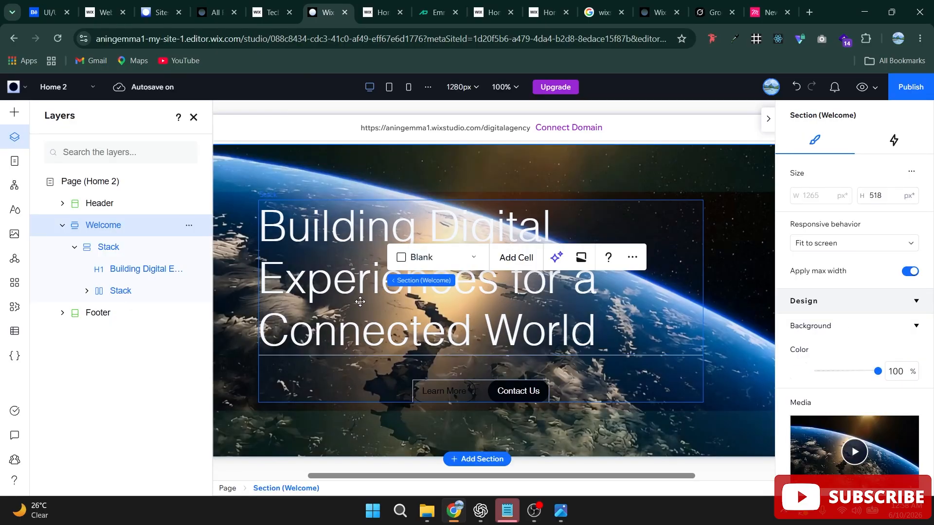
# Add a large paragraph text element to the hero stack between the title and the two buttons
pyautogui.click(371, 323)
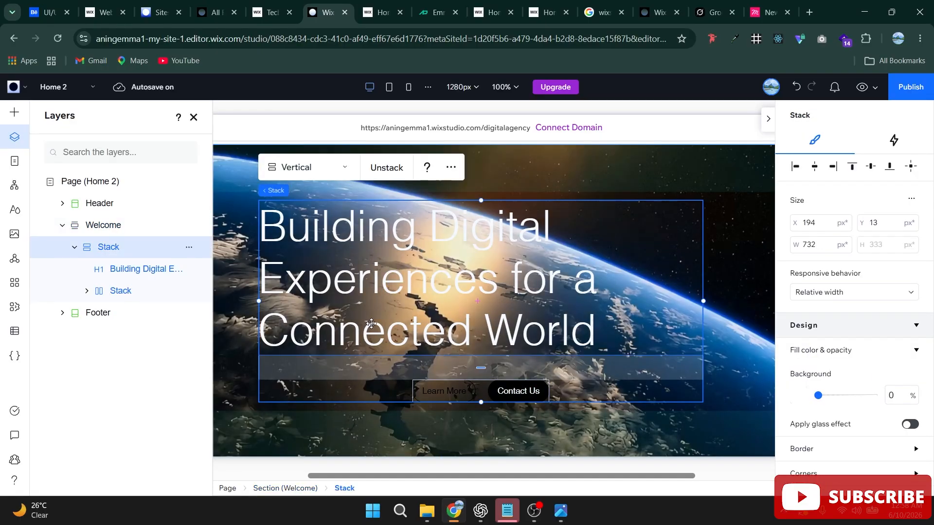
pyautogui.click(18, 116)
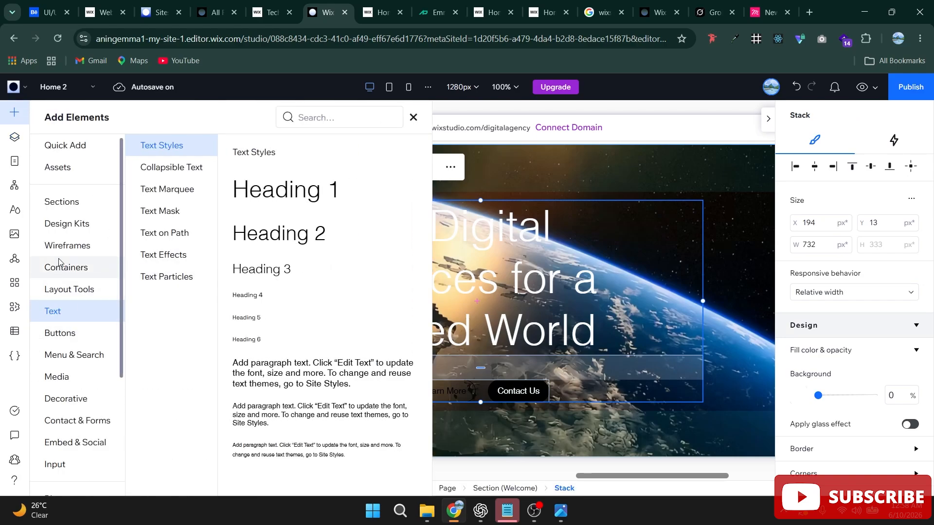
pyautogui.click(60, 317)
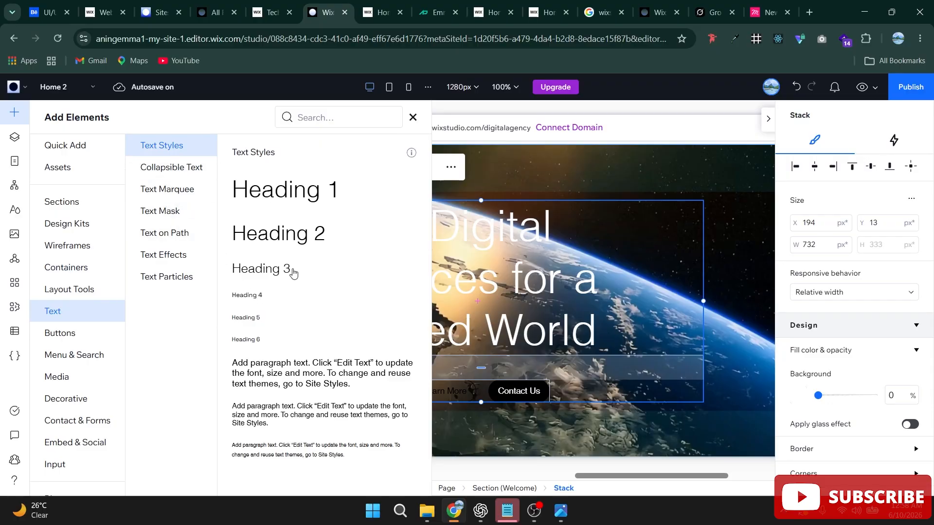
pyautogui.moveTo(266, 378); pyautogui.dragTo(390, 367)
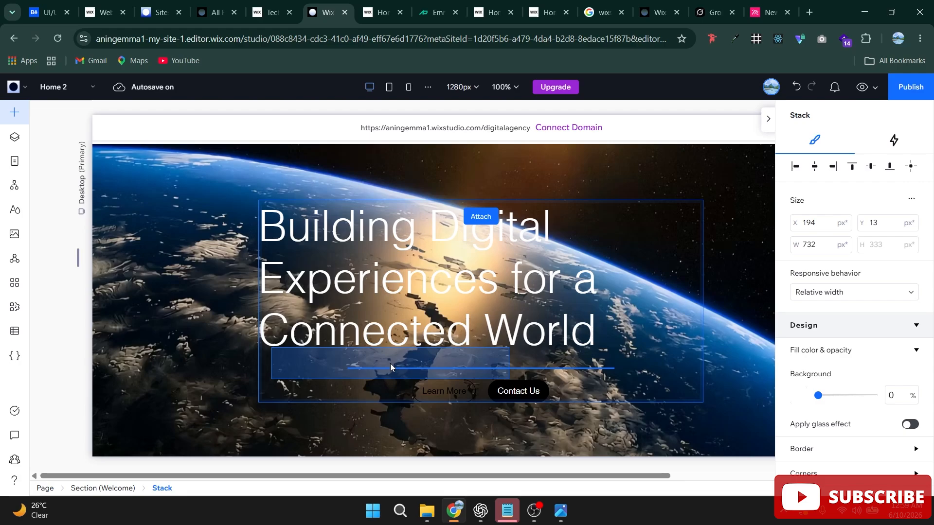
pyautogui.moveTo(391, 364); pyautogui.dragTo(391, 364)
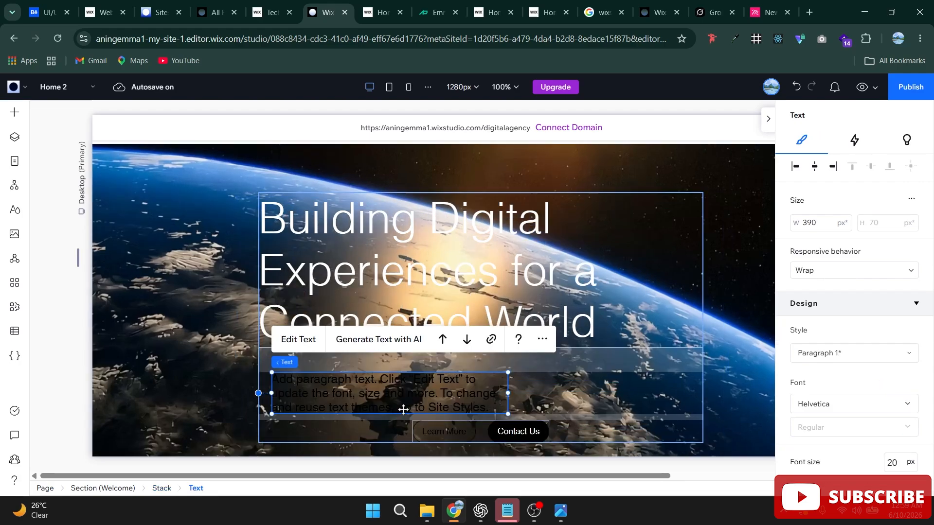
# Replace the new paragraph's placeholder with the suggested hero subtext copied from ChatGPT, beginning "We create modern digital solutions"
pyautogui.click(480, 511)
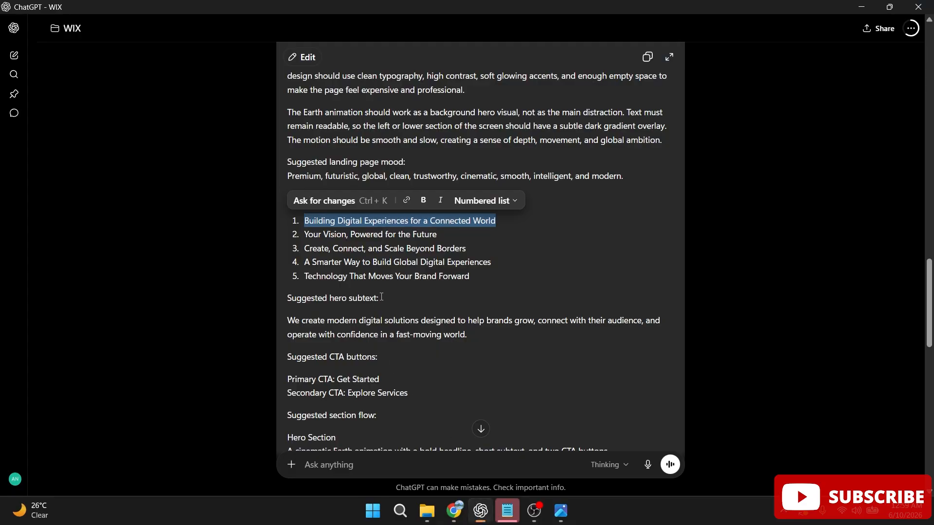
pyautogui.moveTo(466, 326); pyautogui.dragTo(277, 322)
pyautogui.hotkey('ctrl', 'c')
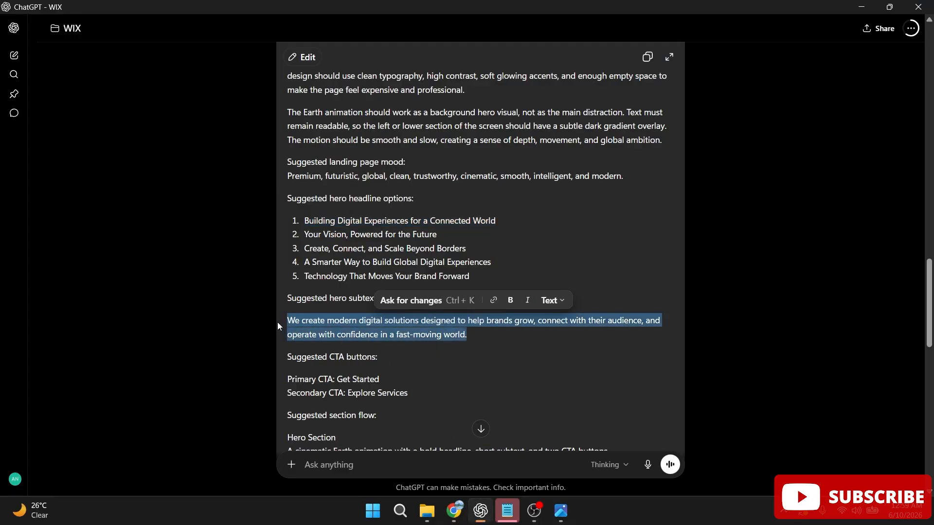
pyautogui.click(454, 511)
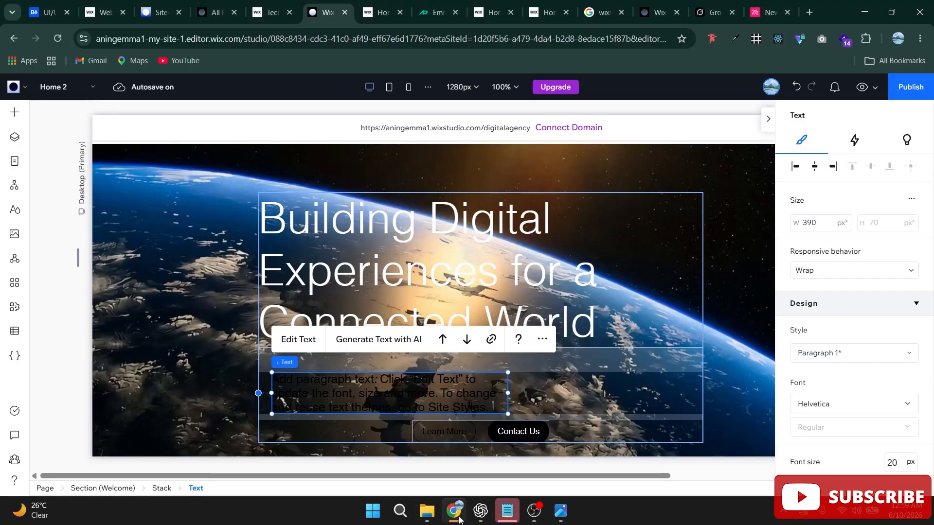
pyautogui.doubleClick(371, 406)
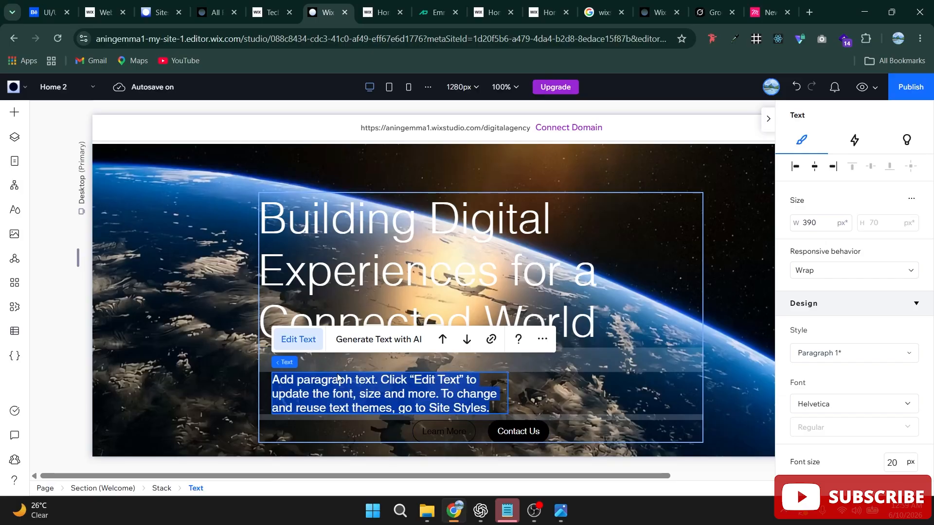
pyautogui.hotkey('ctrl', 'v')
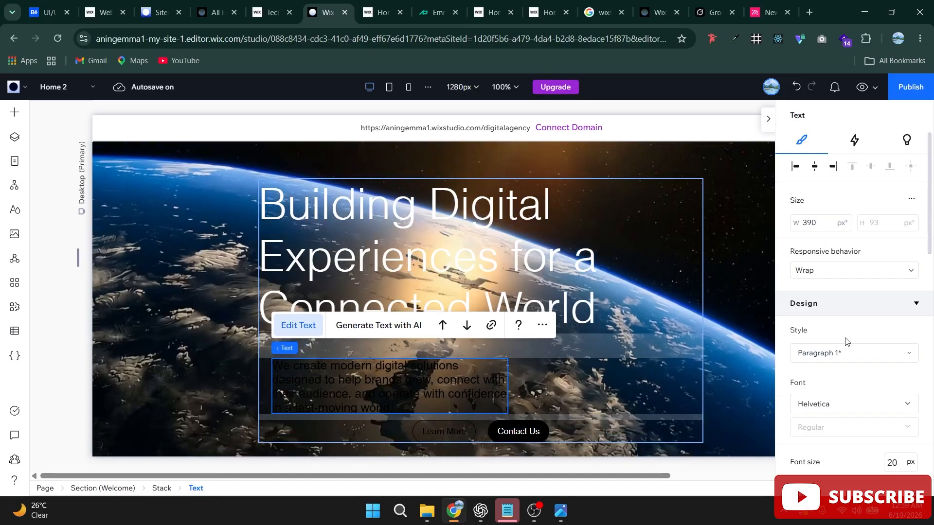
# Widen the subtext paragraph to about 685 px
pyautogui.click(507, 380)
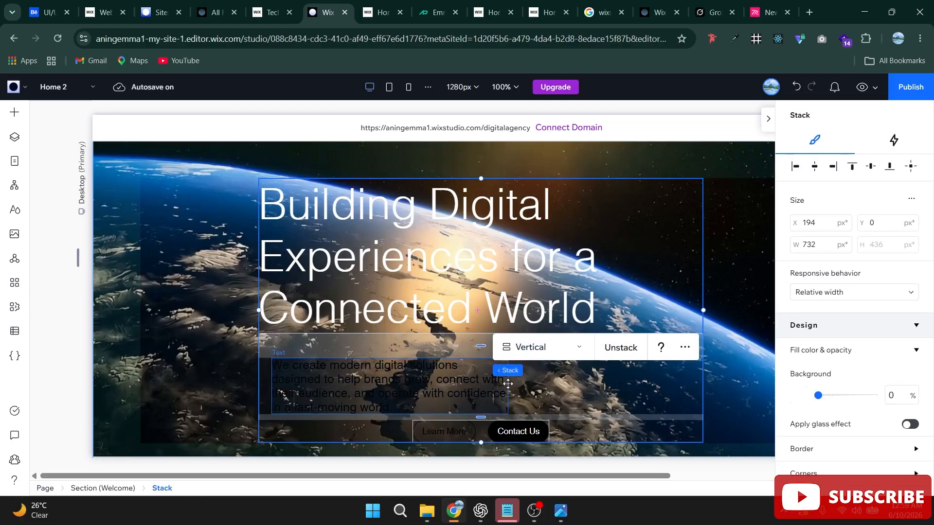
pyautogui.click(511, 384)
pyautogui.moveTo(527, 384); pyautogui.dragTo(686, 386)
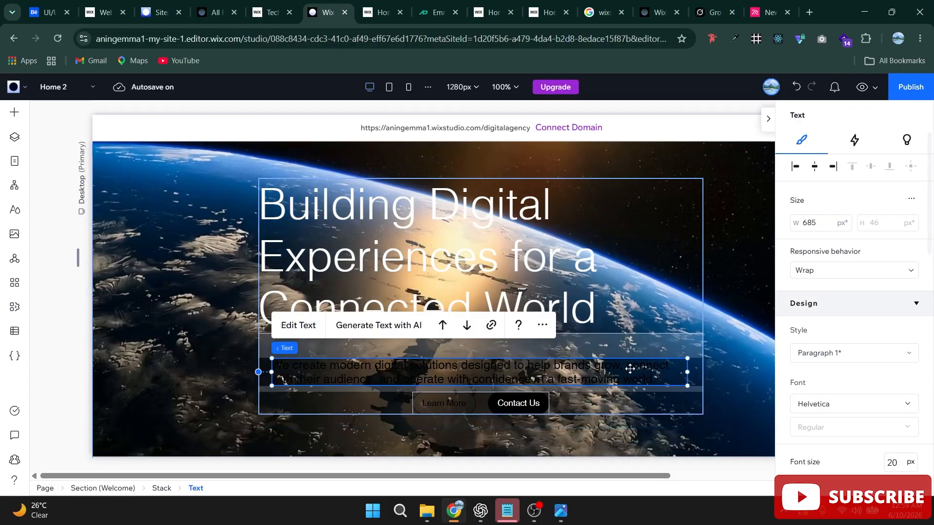
# Color all of the subtext with the very light grey theme color and extend its box to the stack's left edge
pyautogui.doubleClick(522, 371)
pyautogui.scroll(-5, 832, 379)
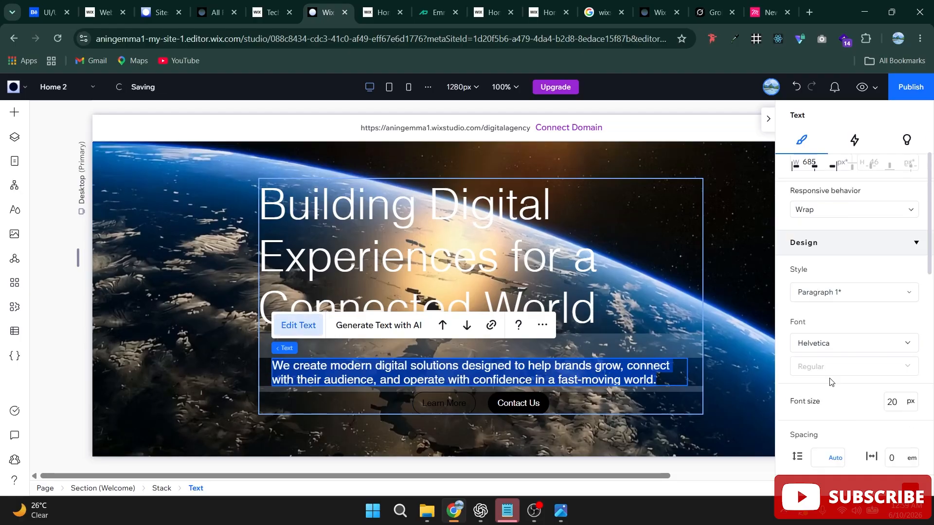
pyautogui.click(910, 309)
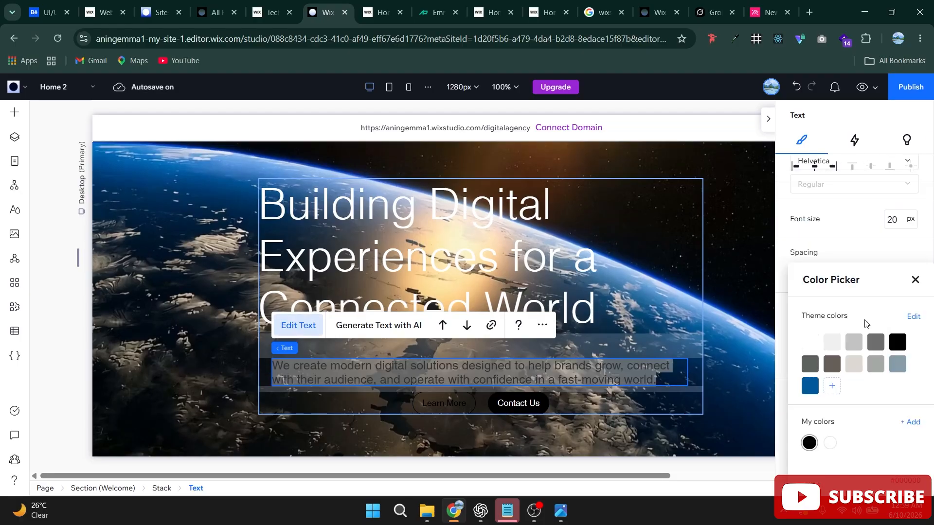
pyautogui.click(830, 343)
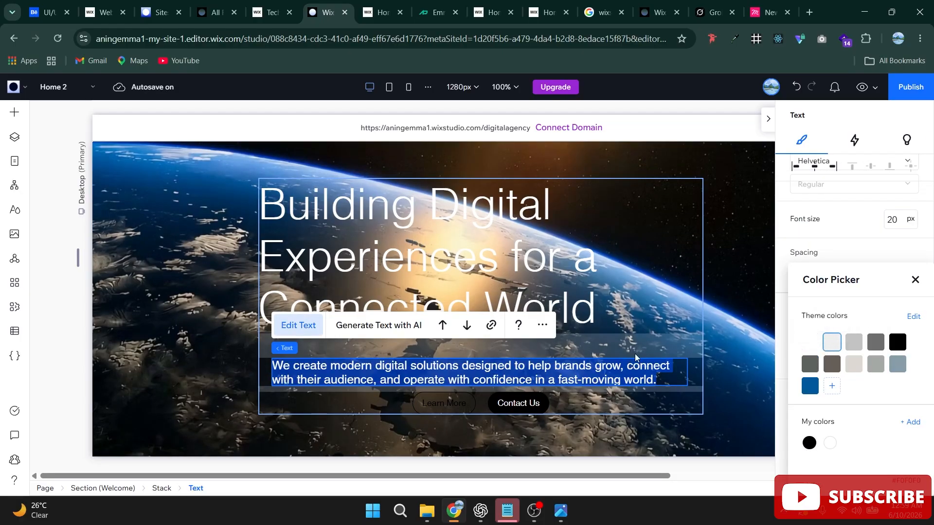
pyautogui.click(684, 334)
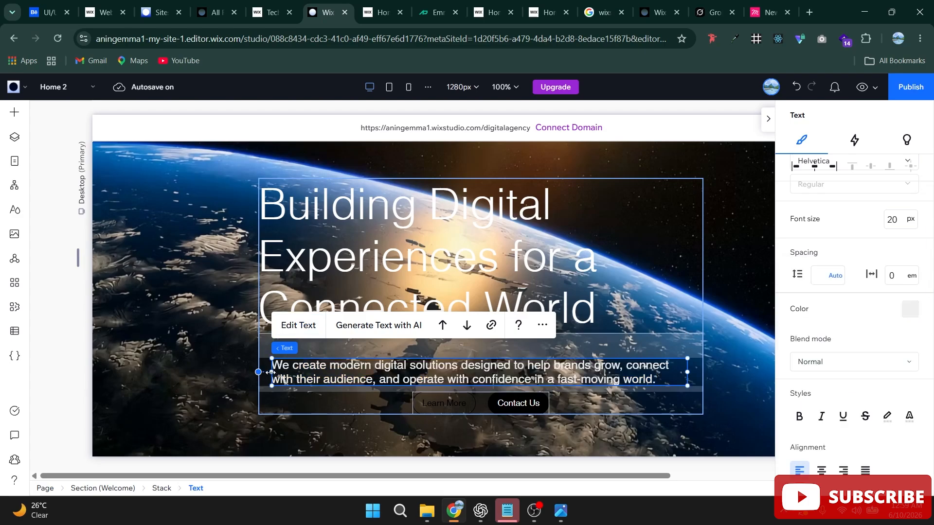
pyautogui.moveTo(271, 372); pyautogui.dragTo(259, 374)
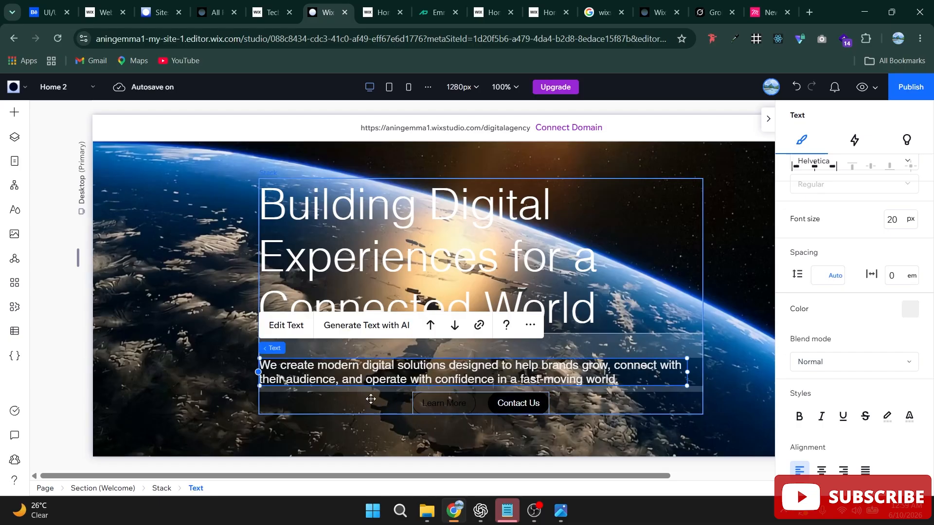
# Tighten the gap between title and subtext, and set the gap between subtext and buttons to about 42 px
pyautogui.click(464, 388)
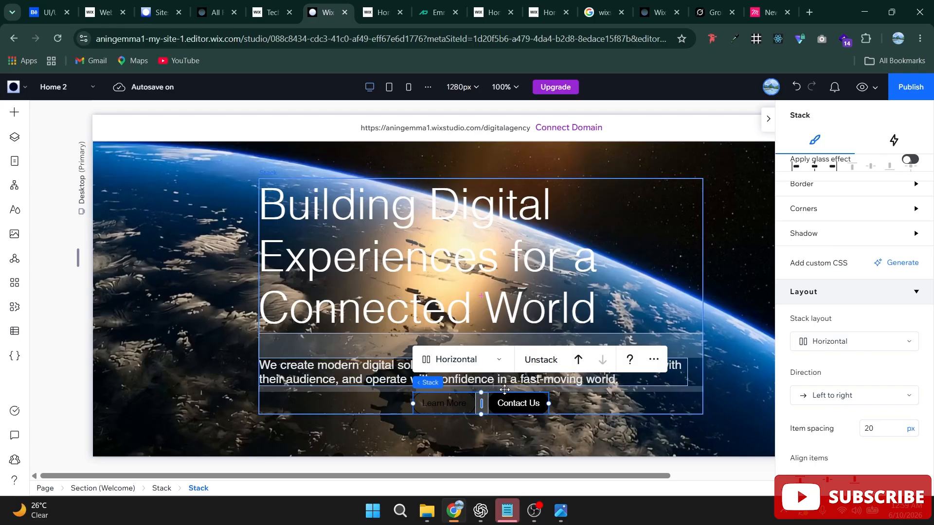
pyautogui.click(504, 389)
pyautogui.moveTo(479, 385); pyautogui.dragTo(479, 397)
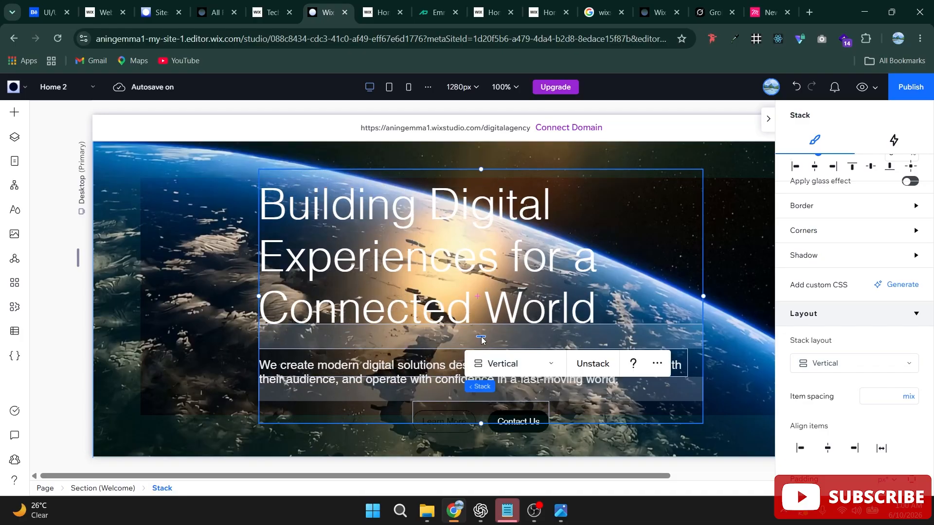
pyautogui.moveTo(480, 346); pyautogui.dragTo(483, 341)
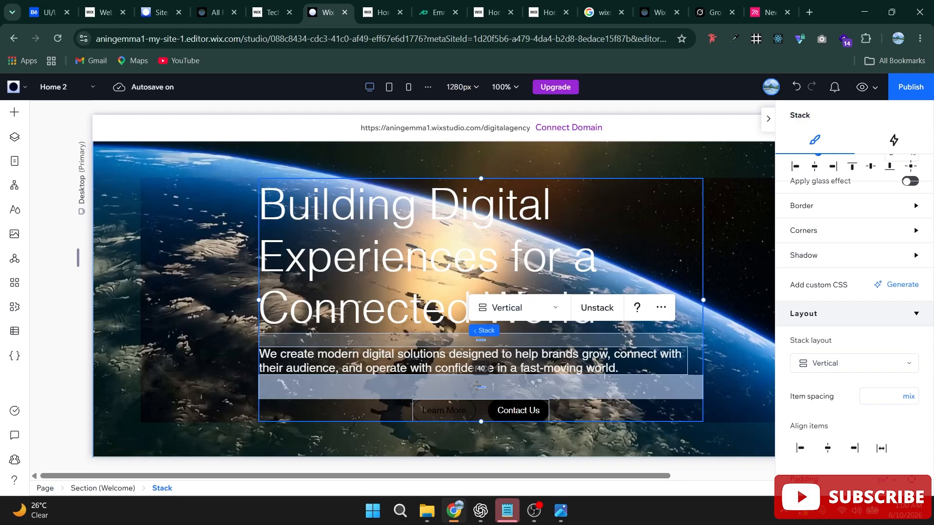
pyautogui.moveTo(477, 385); pyautogui.dragTo(477, 388)
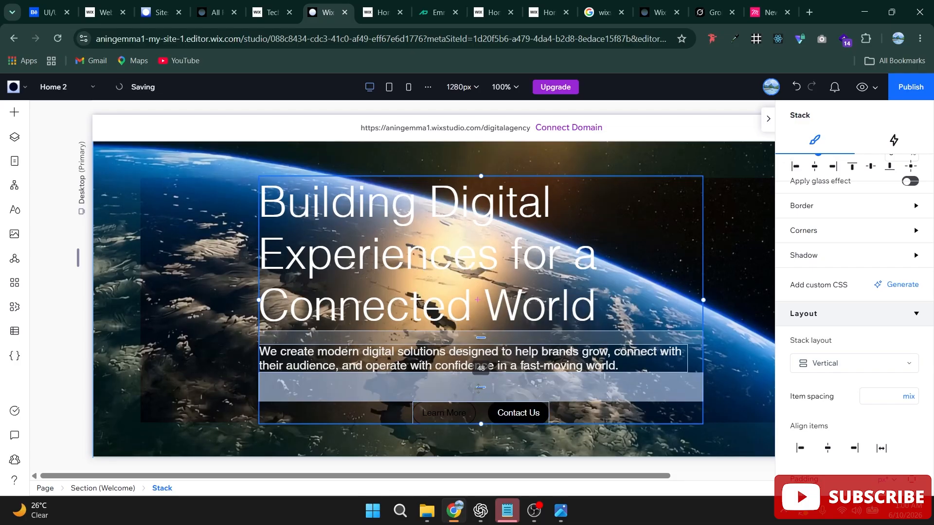
pyautogui.moveTo(479, 387); pyautogui.dragTo(480, 387)
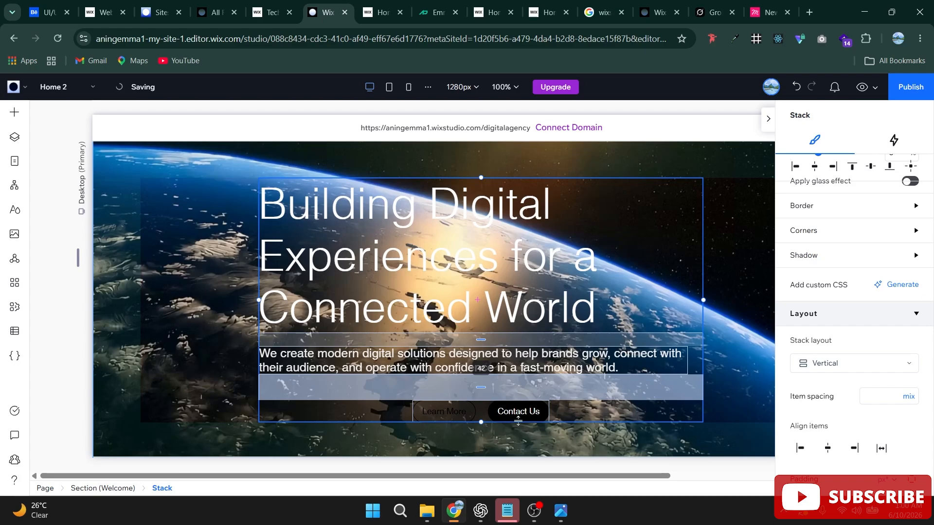
# Try moving the button stack flush with the subtext's left edge, and undo the moves
pyautogui.click(420, 410)
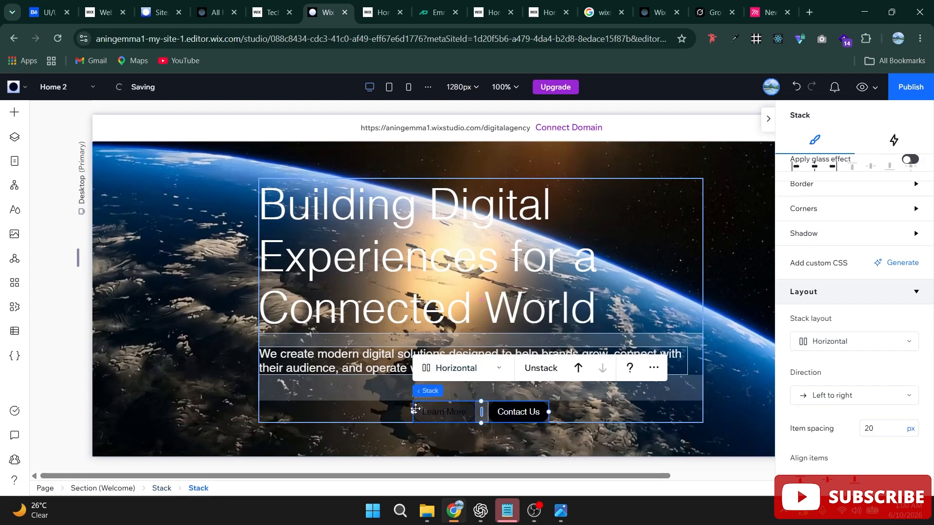
pyautogui.moveTo(416, 403); pyautogui.dragTo(263, 407)
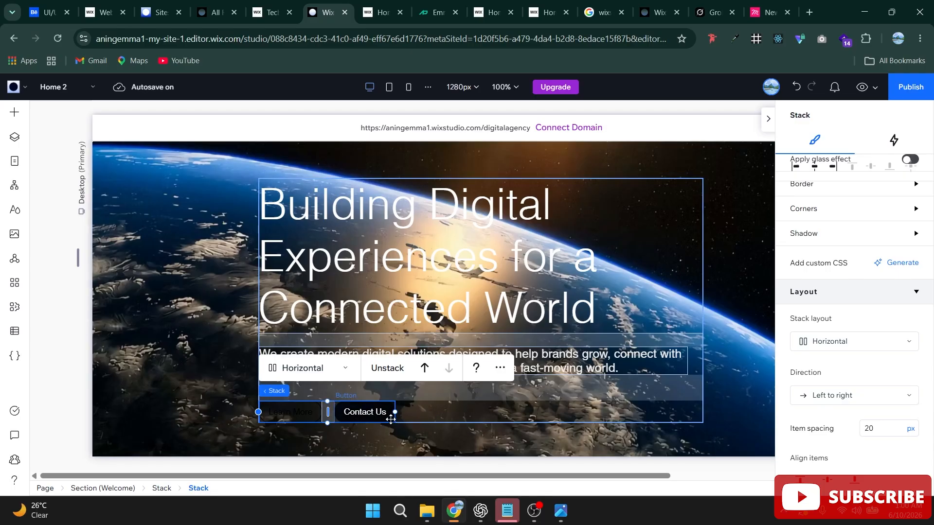
pyautogui.moveTo(357, 413); pyautogui.dragTo(397, 413)
pyautogui.hotkey('ctrl', 'z')
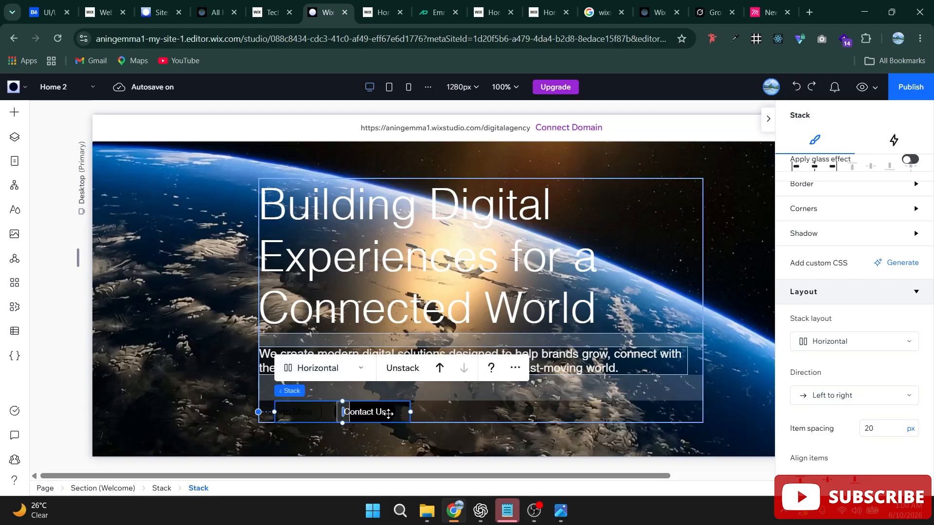
pyautogui.hotkey('ctrl', 'shift', 'z')
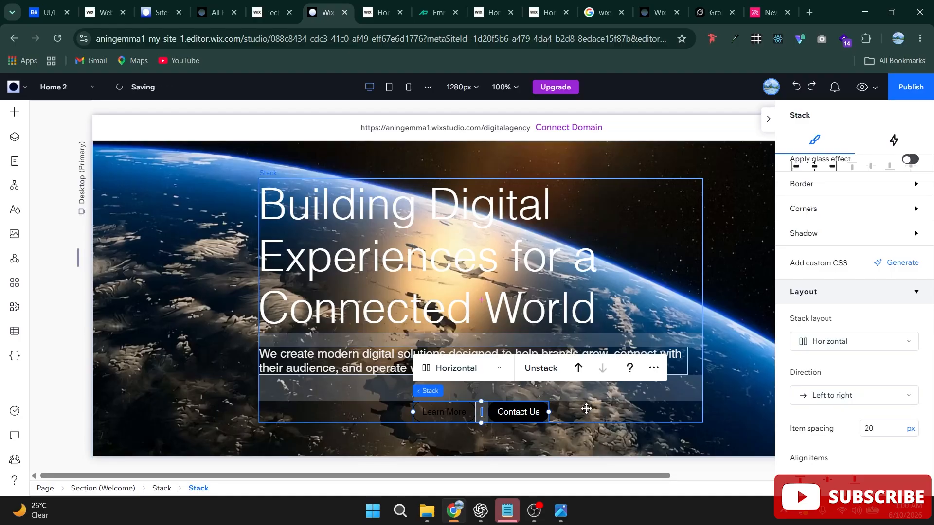
# Try left alignment for the items of the outer hero stack, and settle on centering the title, subtext and buttons
pyautogui.click(428, 391)
pyautogui.scroll(-3, 822, 402)
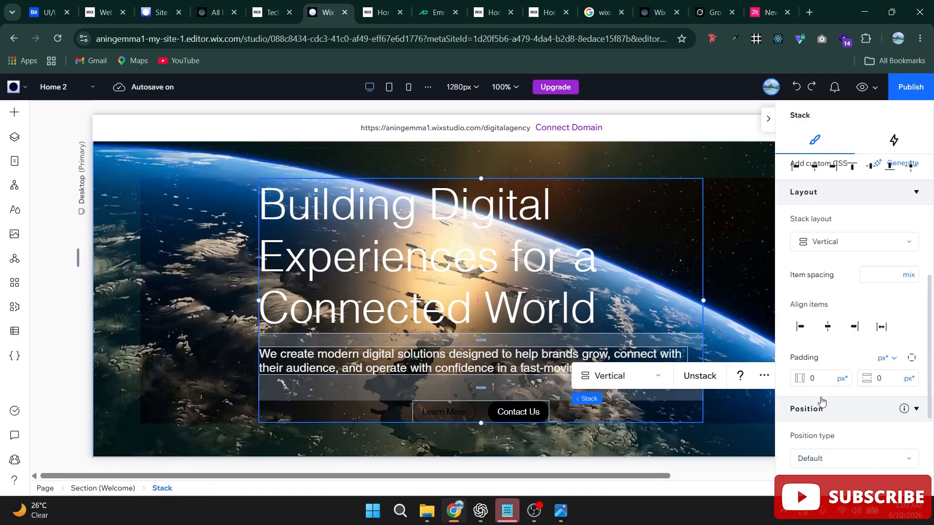
pyautogui.click(798, 326)
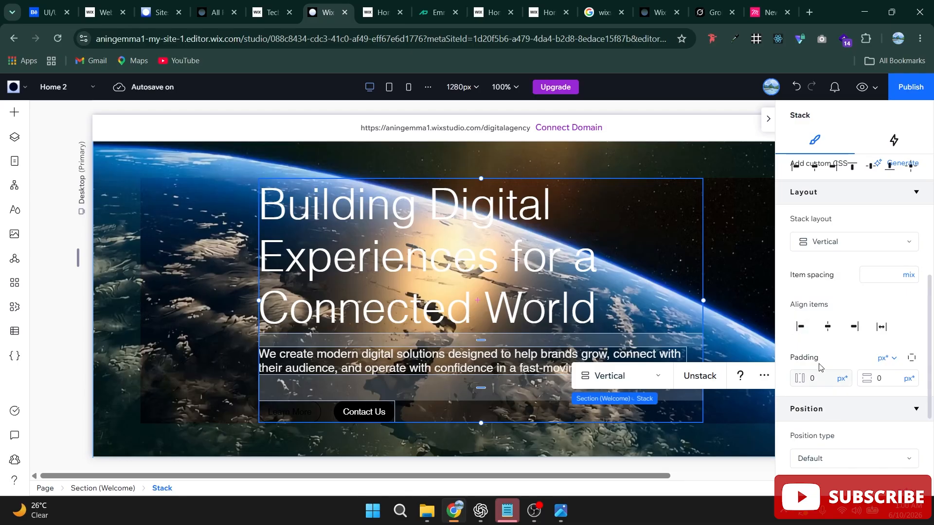
pyautogui.click(827, 328)
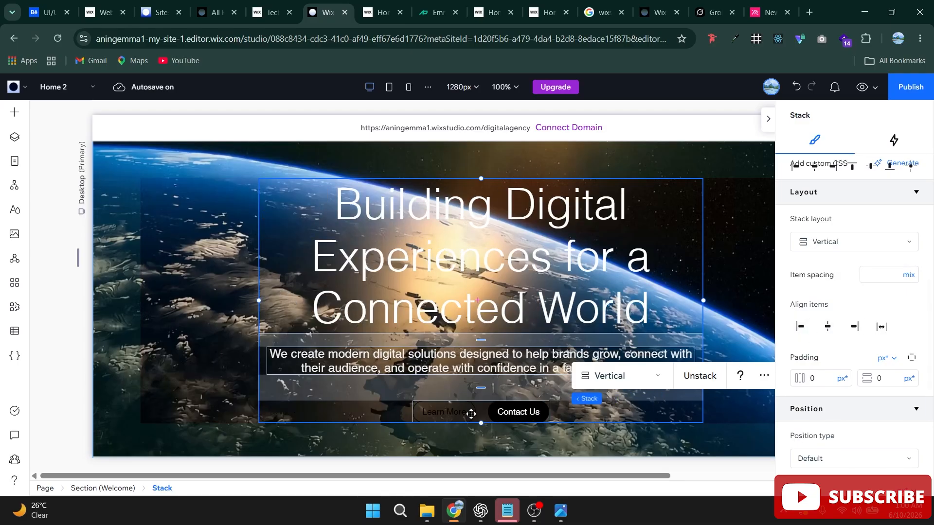
# Left-align the title, subtext and buttons within the outer hero stack
pyautogui.click(354, 417)
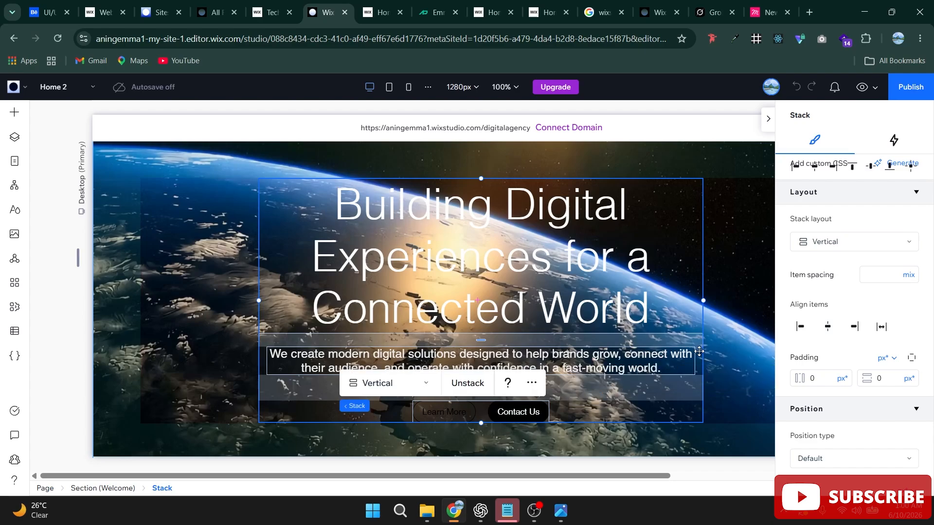
pyautogui.click(801, 329)
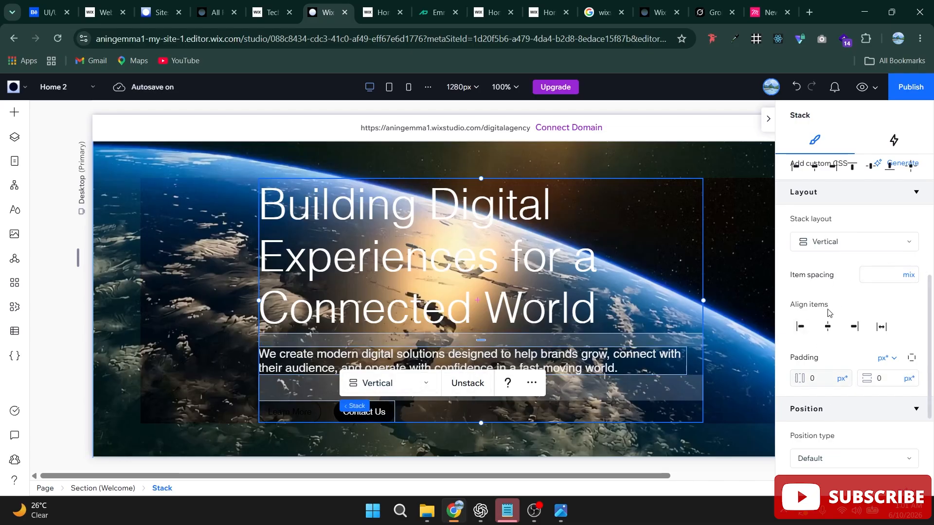
pyautogui.click(424, 407)
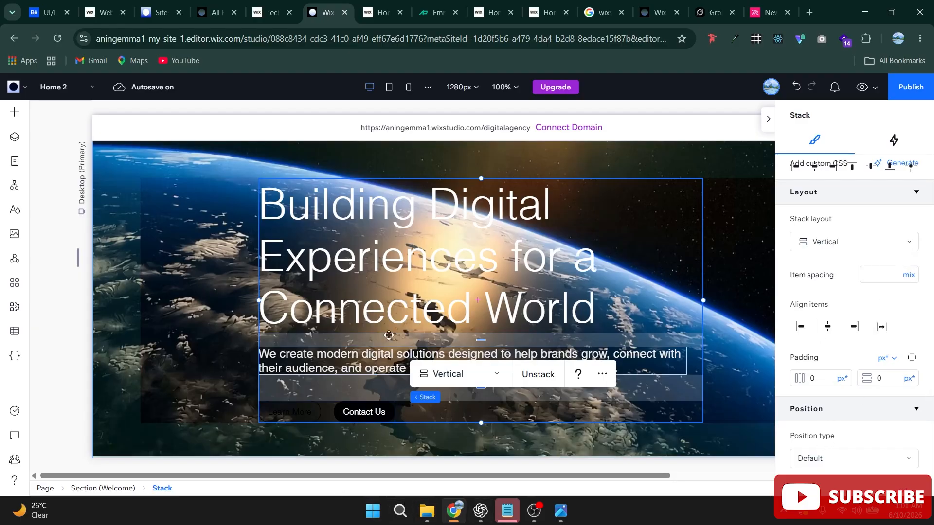
pyautogui.click(307, 416)
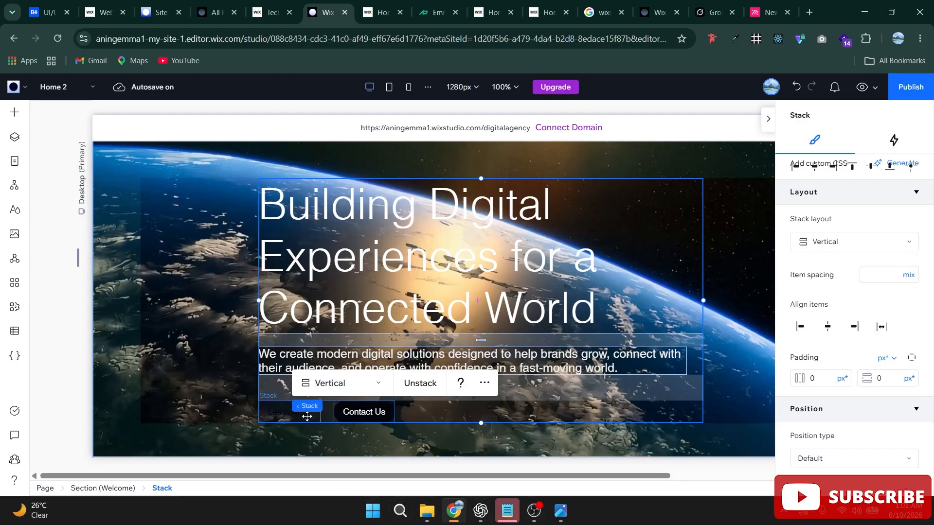
pyautogui.click(352, 415)
pyautogui.click(353, 414)
pyautogui.scroll(-3, 577, 323)
pyautogui.scroll(3, 578, 324)
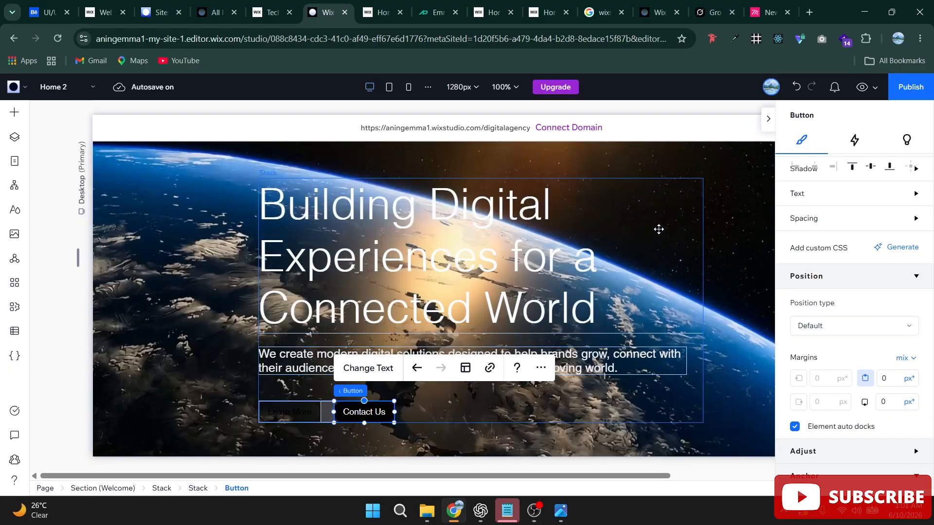
# Scale down the hero title slightly and move the whole hero stack to a left margin of about 62 px
pyautogui.click(548, 249)
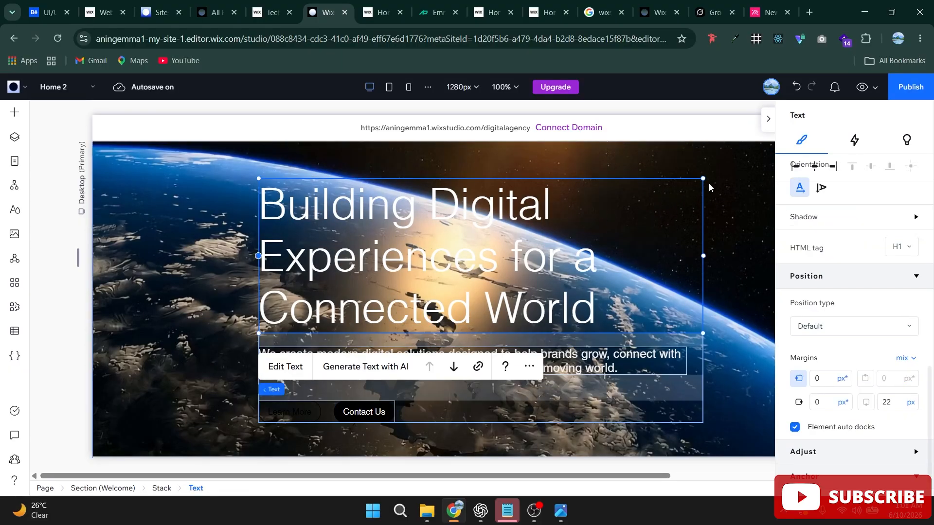
pyautogui.moveTo(702, 178); pyautogui.dragTo(649, 191)
pyautogui.click(698, 305)
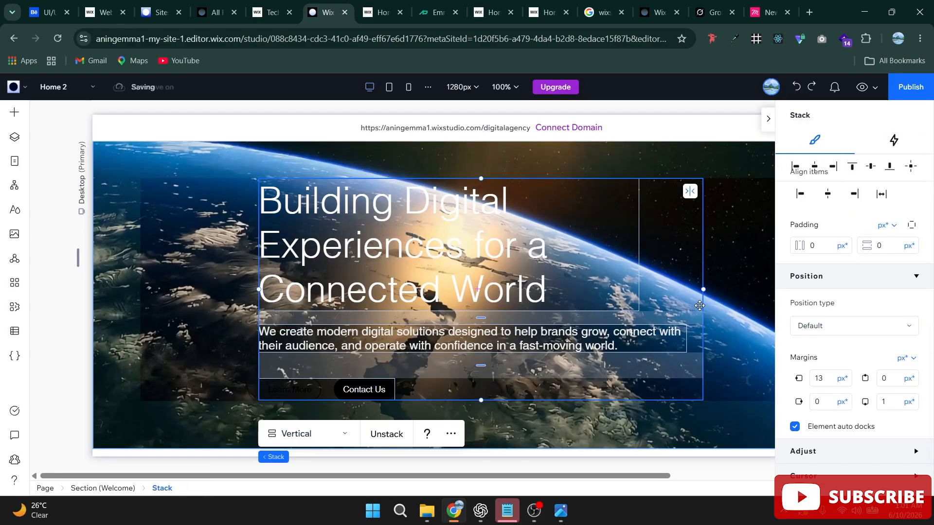
pyautogui.moveTo(669, 314); pyautogui.dragTo(583, 314)
pyautogui.moveTo(581, 313); pyautogui.dragTo(582, 316)
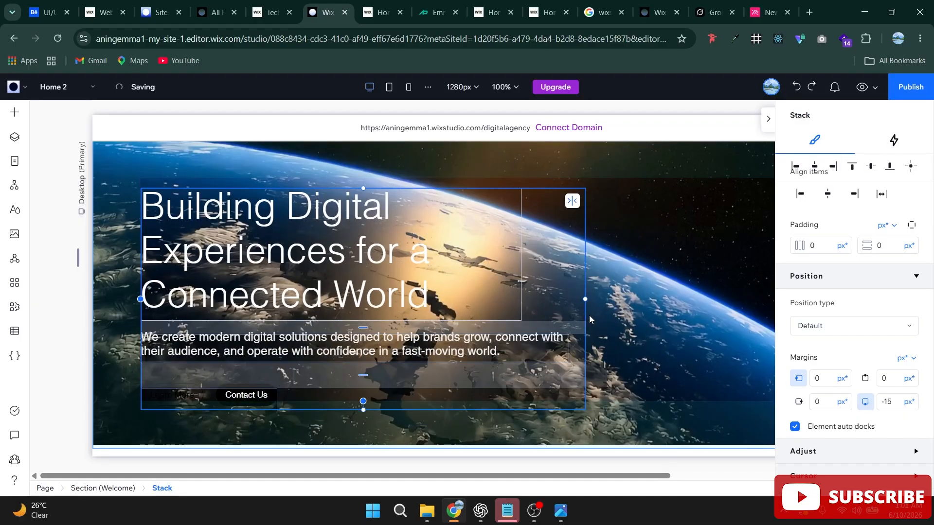
pyautogui.moveTo(589, 307); pyautogui.dragTo(608, 308)
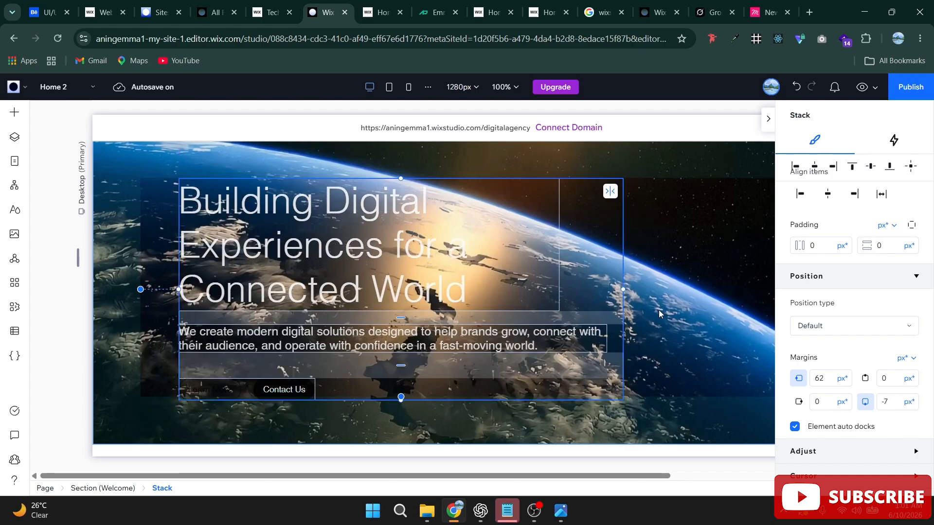
# Examine the Welcome section's layout from the site header down to the hero buttons
pyautogui.click(687, 304)
pyautogui.scroll(-3, 558, 306)
pyautogui.scroll(5, 558, 306)
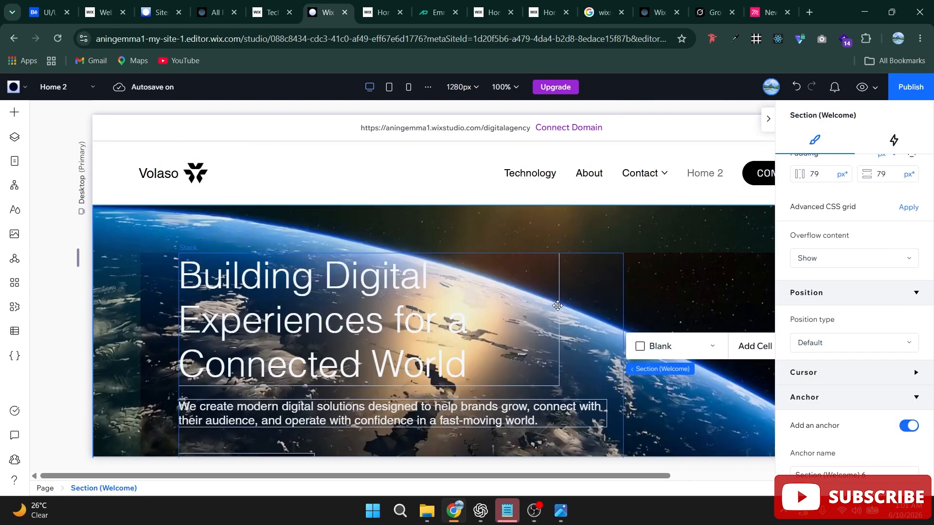
pyautogui.scroll(-4, 558, 306)
pyautogui.scroll(4, 432, 350)
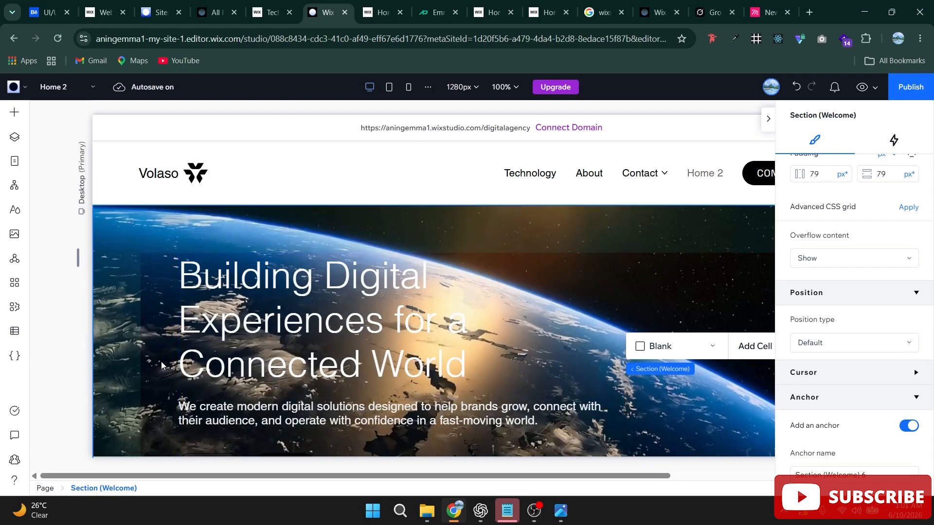
pyautogui.scroll(-3, 345, 338)
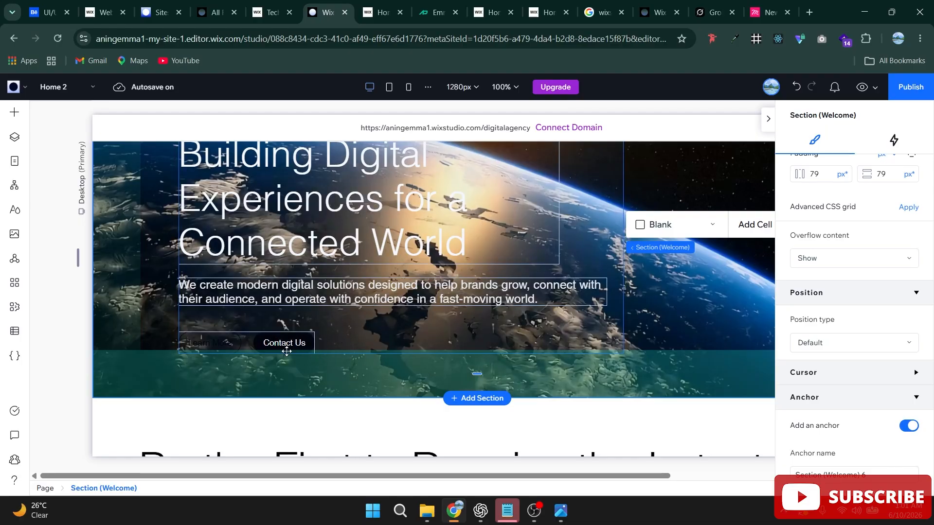
pyautogui.scroll(3, 460, 350)
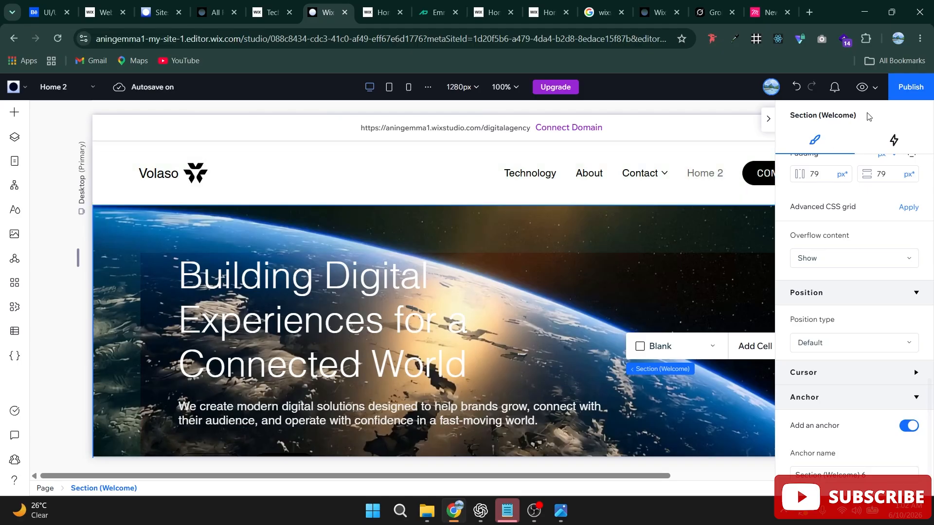
# Publish the site, and dismiss the publishing confirmation with Don't show this again enabled
pyautogui.click(921, 95)
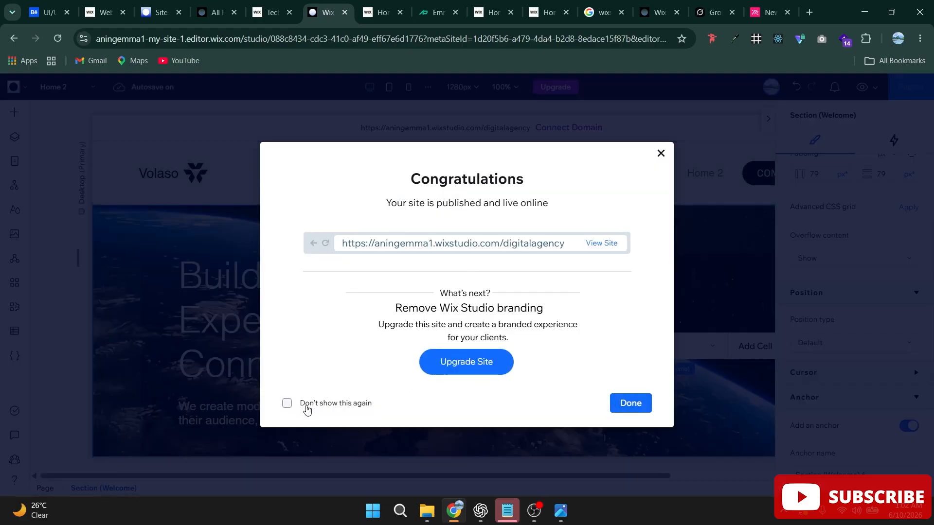
pyautogui.click(306, 407)
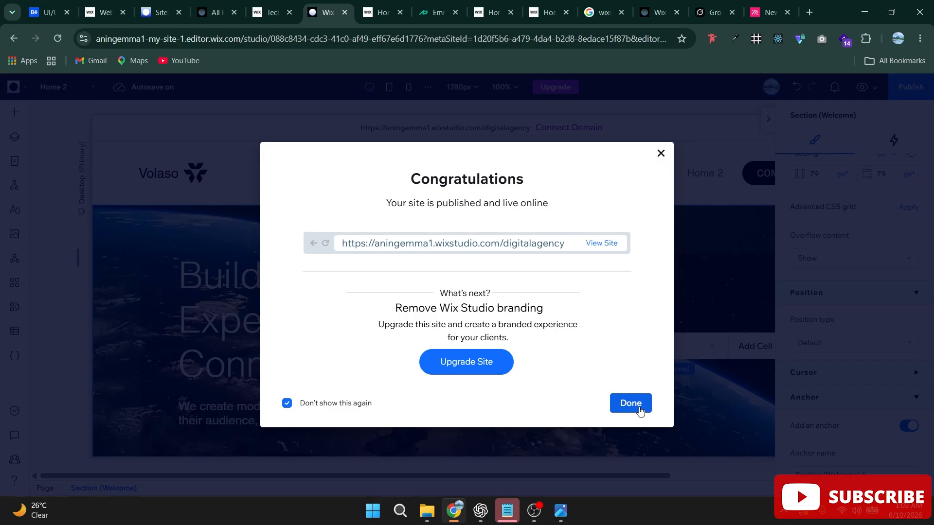
pyautogui.click(638, 407)
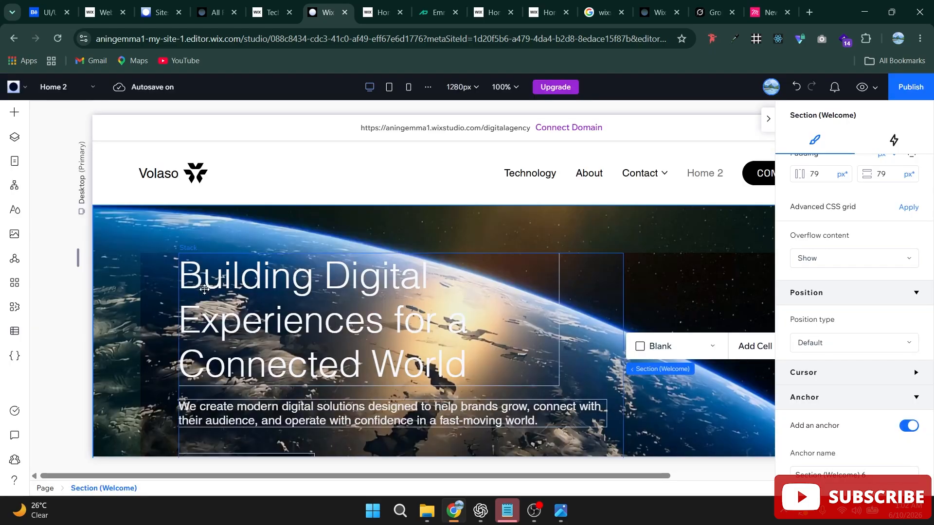
# Switch to the Home page and examine its finished hero title, subtext and buttons for comparison
pyautogui.click(62, 93)
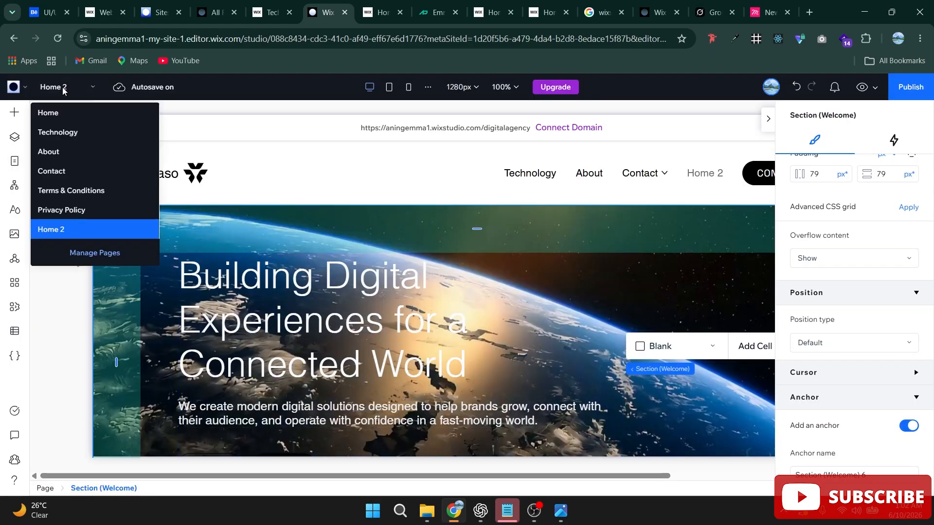
pyautogui.click(74, 117)
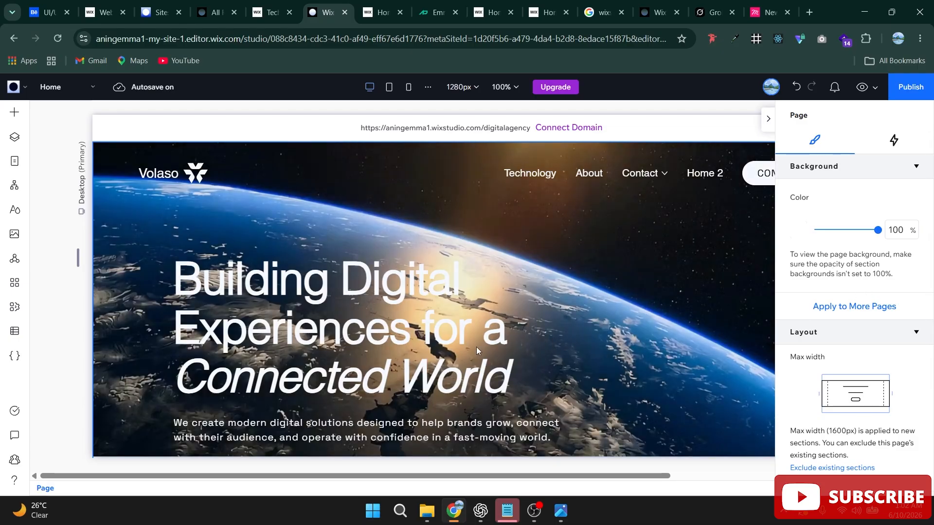
pyautogui.scroll(-3, 477, 346)
pyautogui.scroll(3, 457, 351)
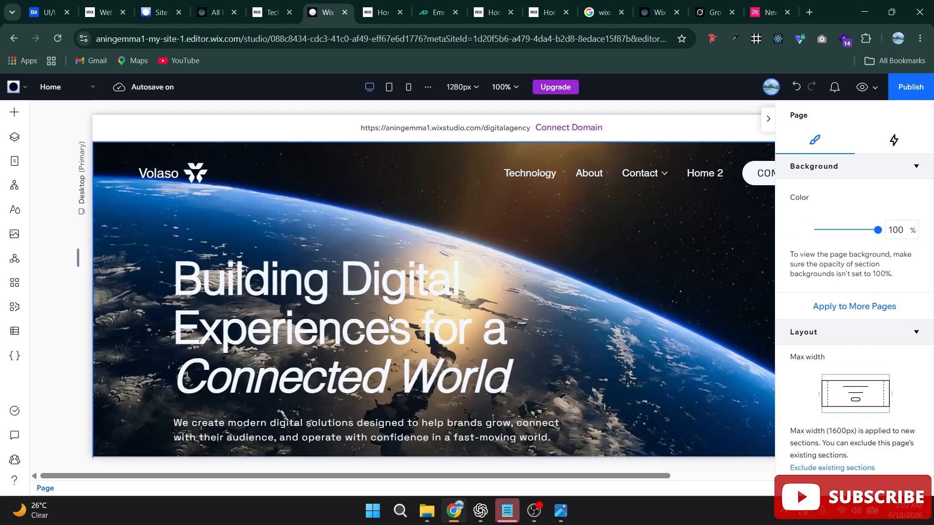
pyautogui.scroll(-2, 310, 384)
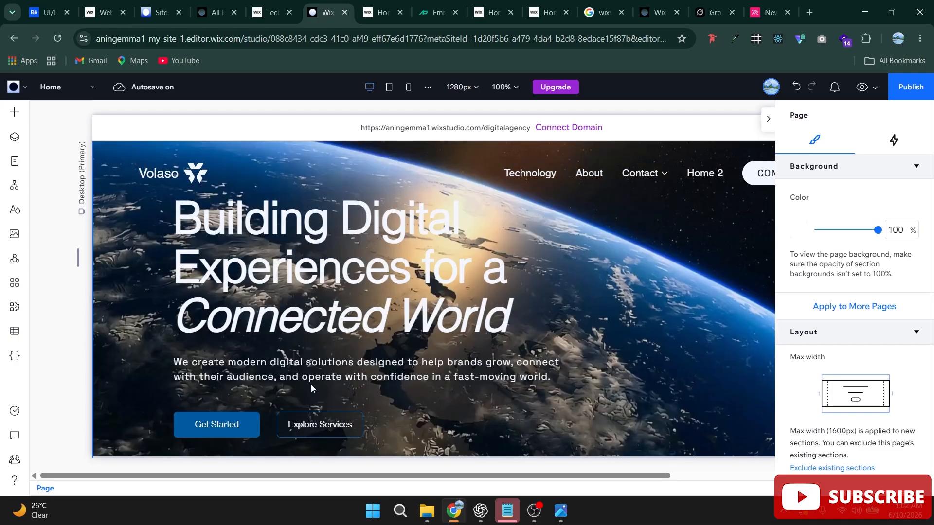
pyautogui.scroll(1, 273, 374)
# Preview the Home page and check how the header and hero behave while the page scrolls
pyautogui.hotkey('ctrl', 'shift', 'p')
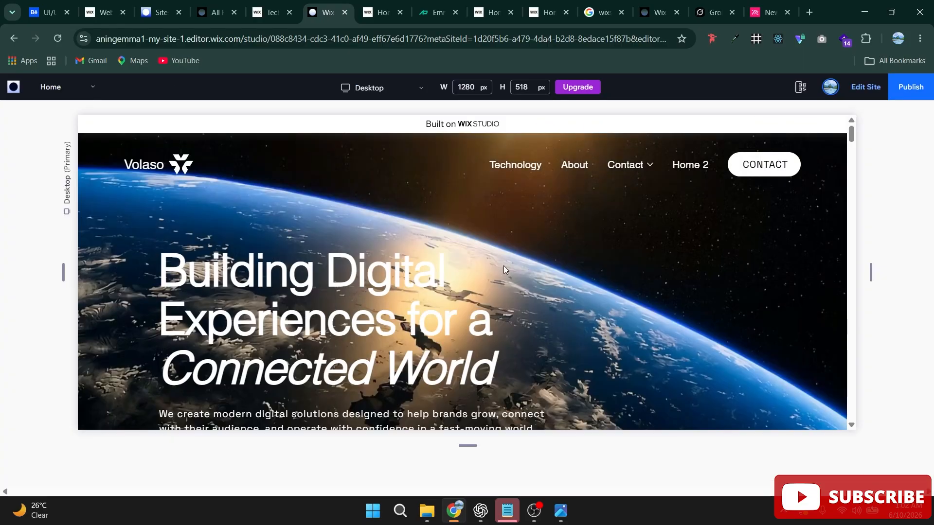
pyautogui.scroll(-4, 503, 269)
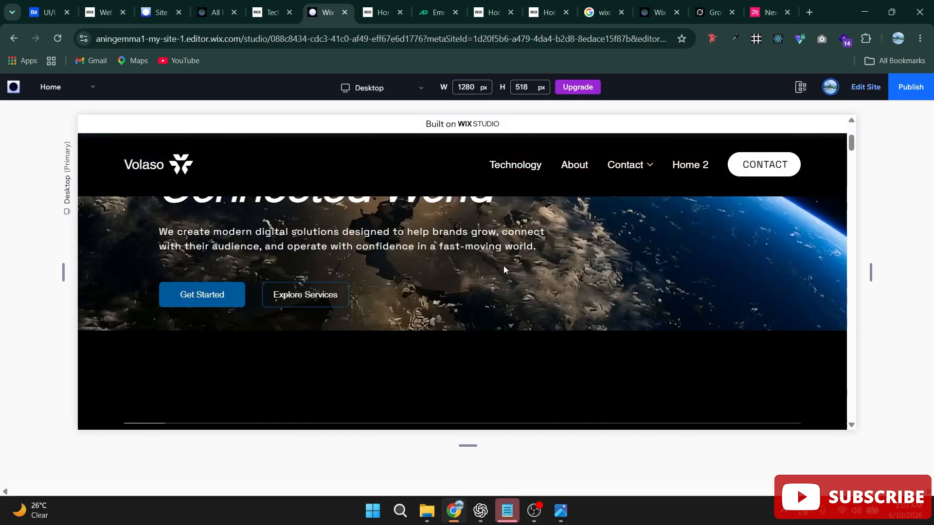
pyautogui.scroll(-5, 504, 269)
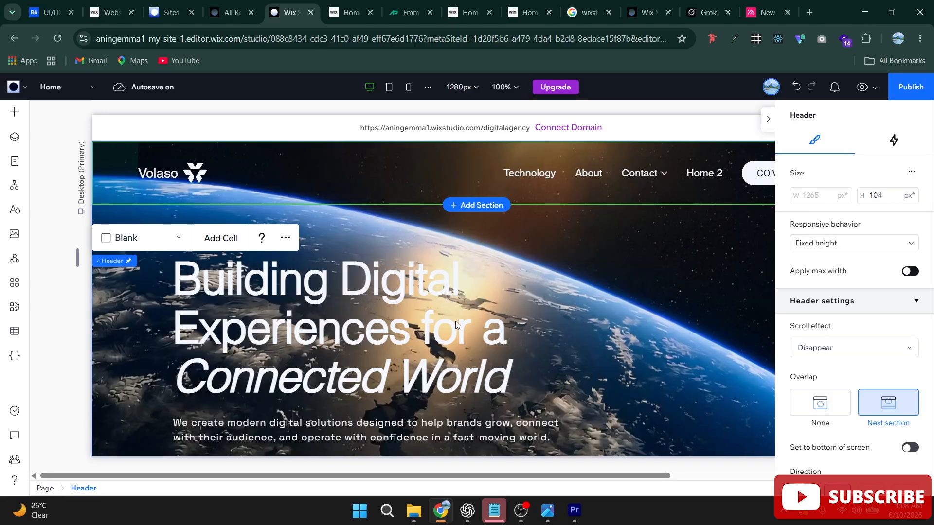
# Review the Home page's sections in the editor, publish the site again, and check the live home page
pyautogui.scroll(-6, 456, 354)
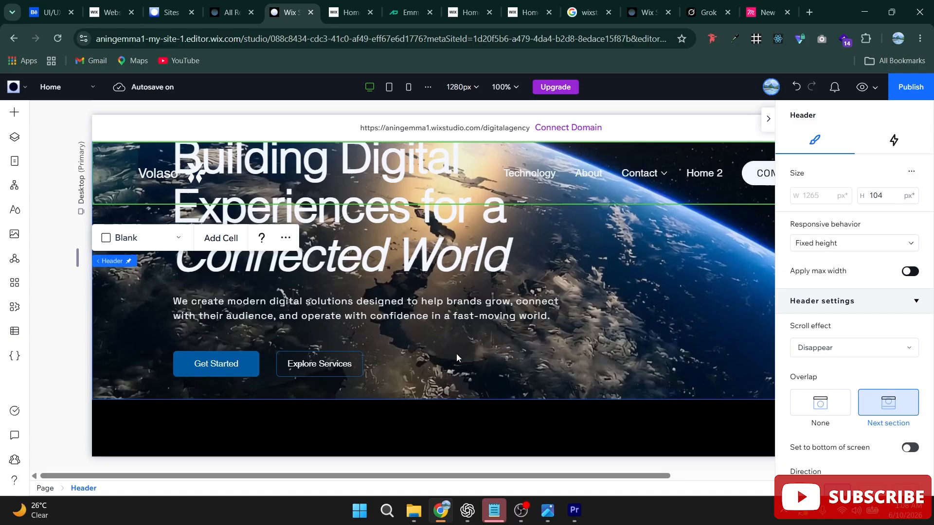
pyautogui.scroll(-5, 456, 358)
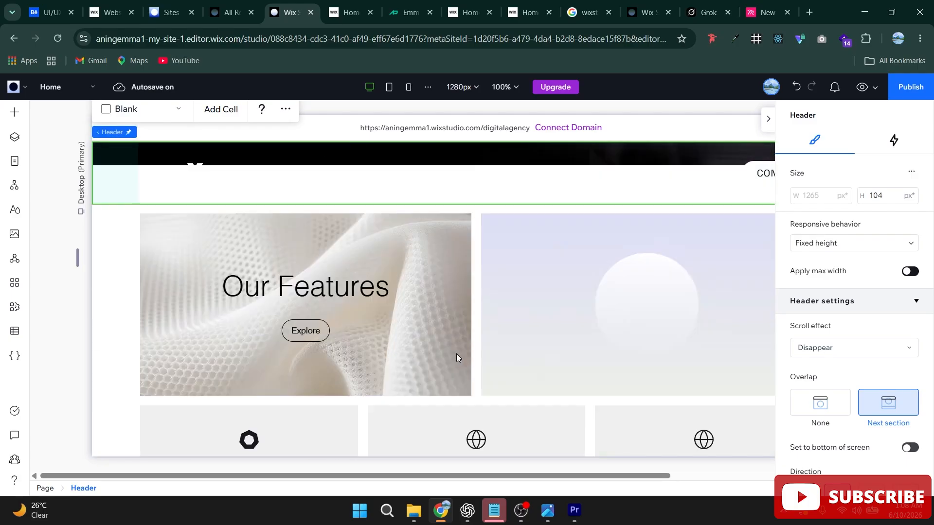
pyautogui.scroll(5, 456, 358)
pyautogui.scroll(3, 456, 358)
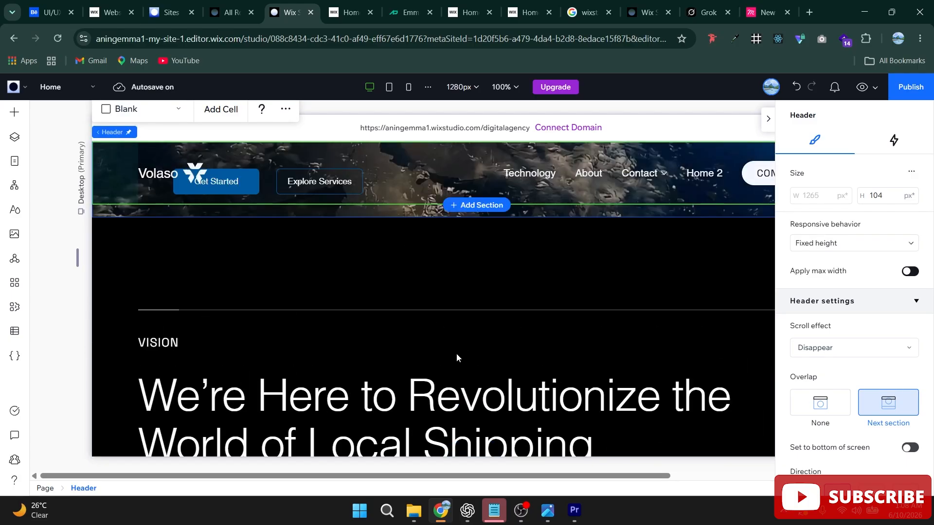
pyautogui.scroll(4, 595, 346)
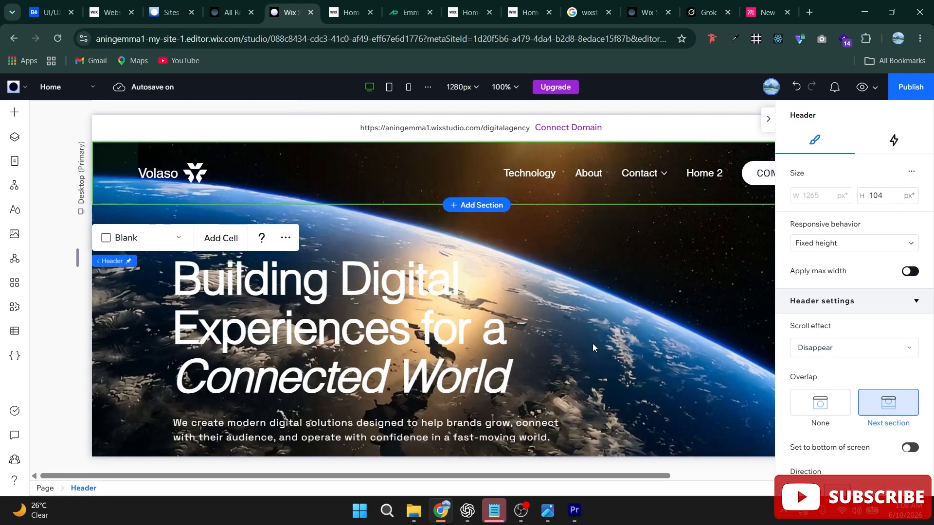
pyautogui.click(910, 92)
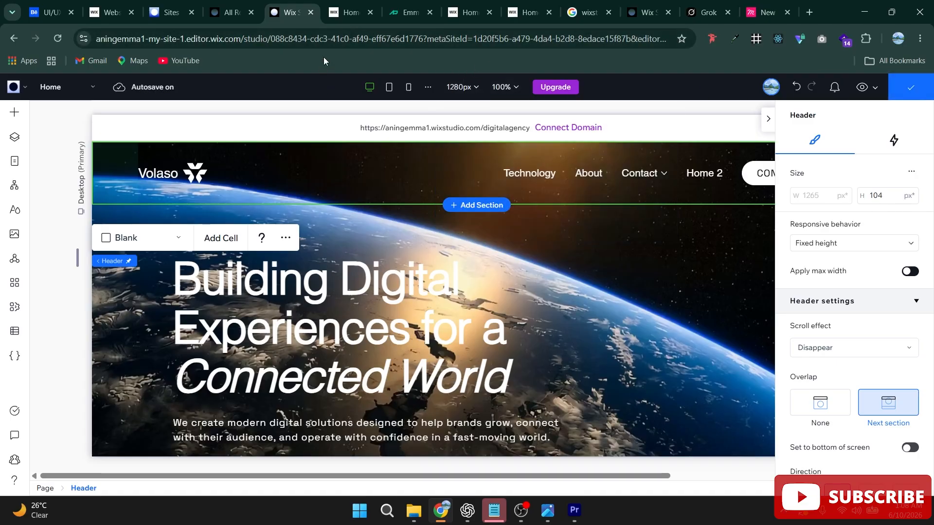
pyautogui.click(354, 18)
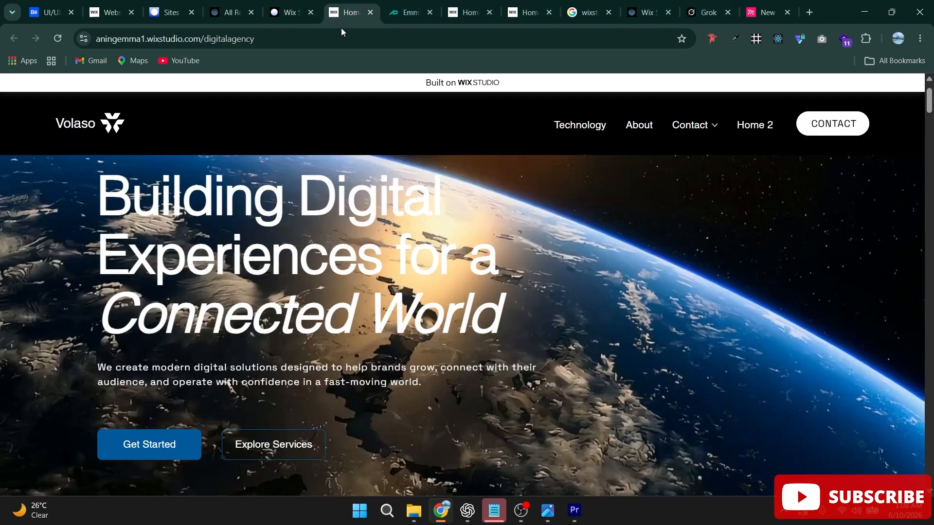
pyautogui.click(296, 14)
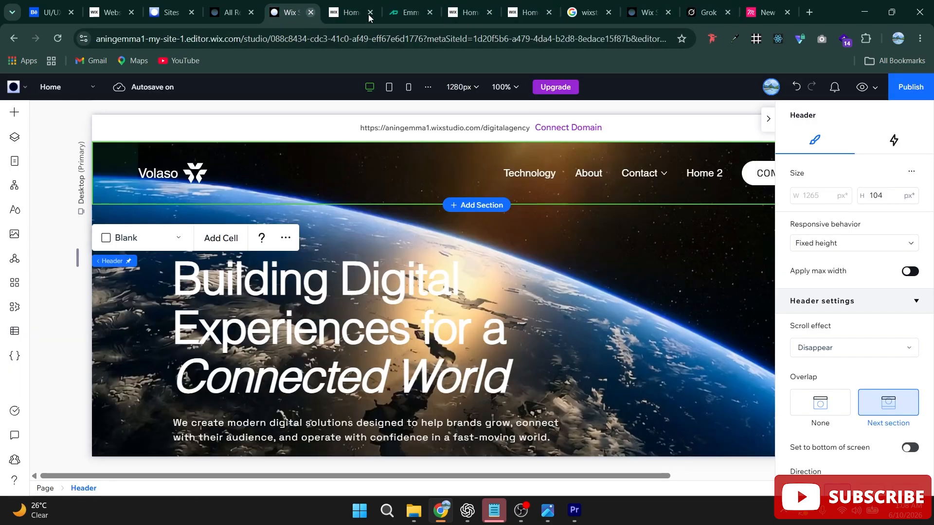
# Open the list of preview options for the site
pyautogui.click(877, 88)
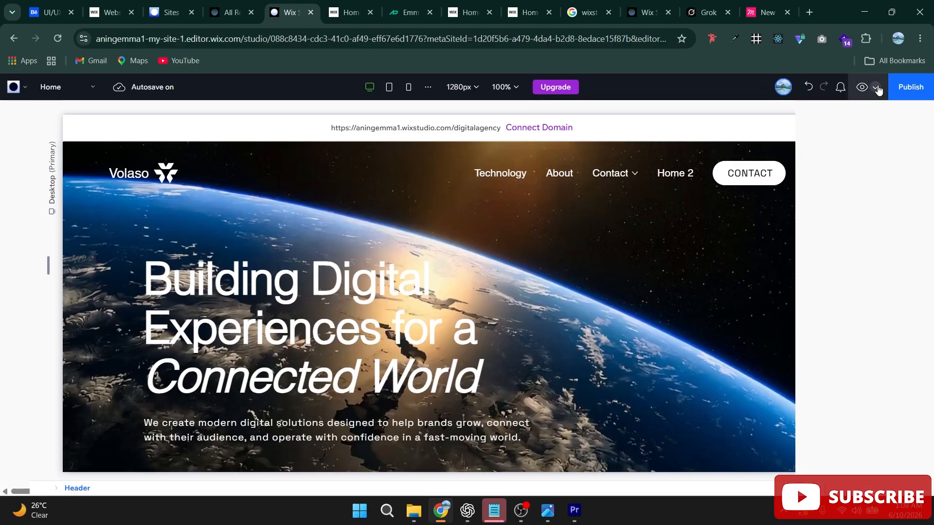
pyautogui.click(877, 88)
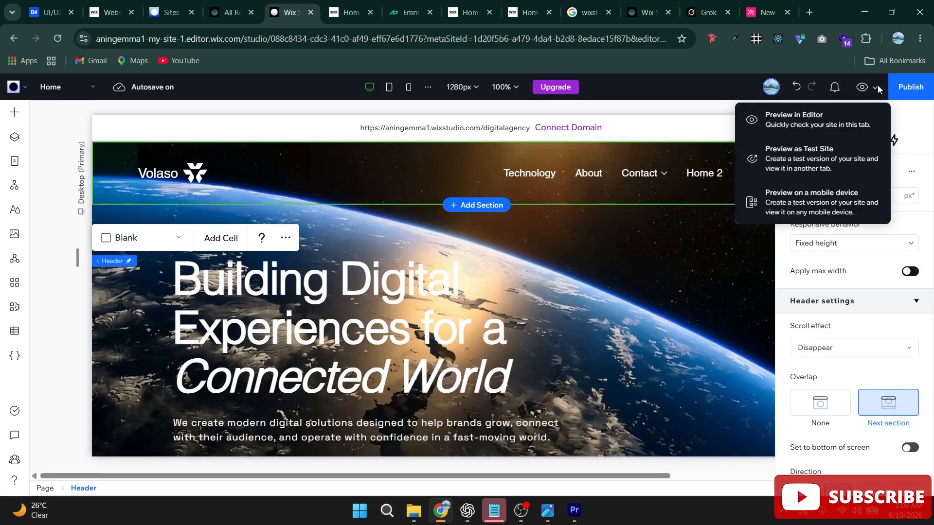